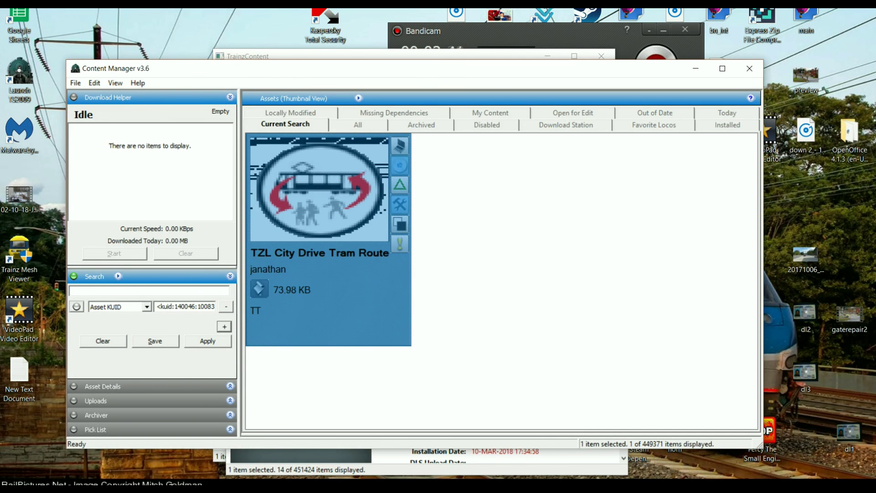
# Export the TZL City Drive Tram Route asset as a CDP file to the Trams folder
pyautogui.hotkey('ctrl', 'e')
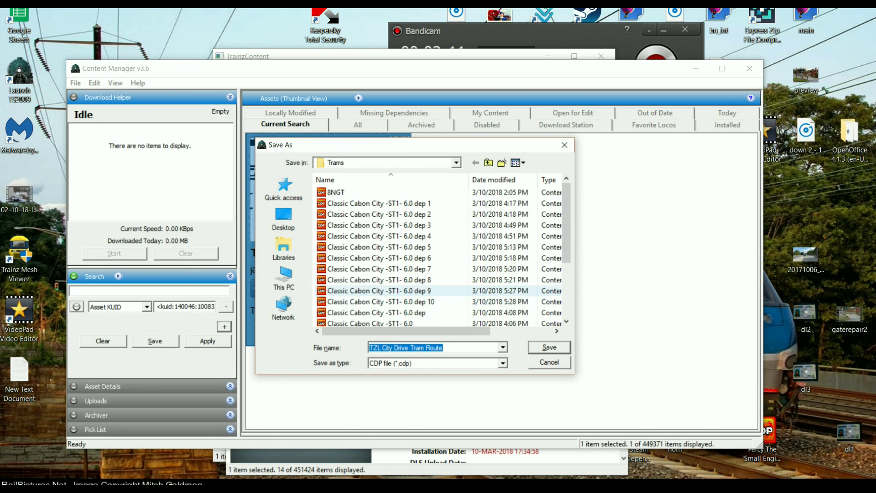
pyautogui.press('Return')
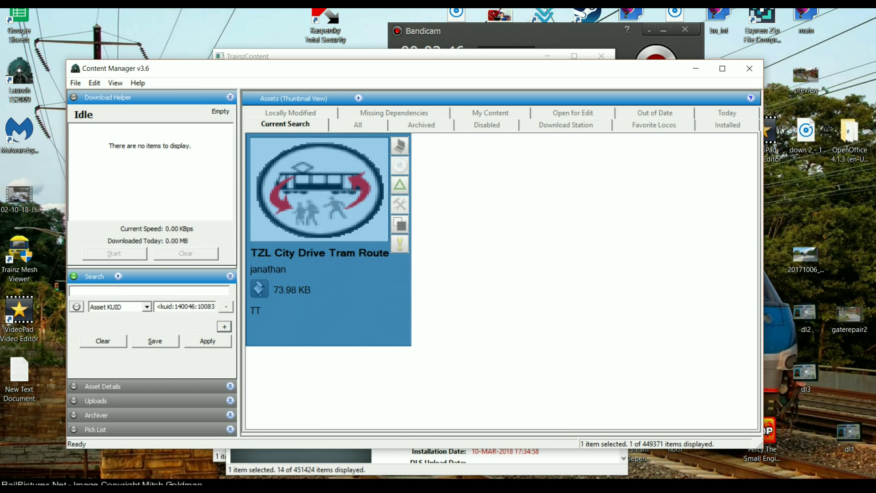
# Switch to TrainzContent, import TZL City Drive Tram Route.cdp from the Trams folder, and close that content window
pyautogui.click(424, 456)
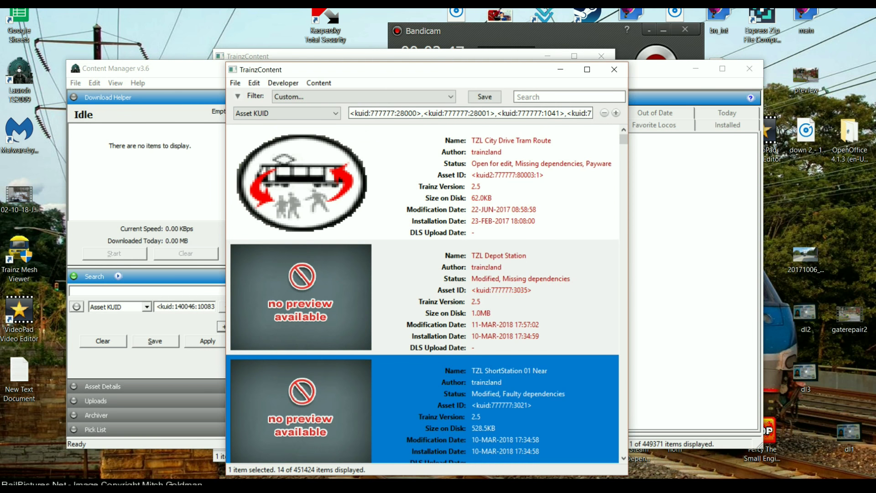
pyautogui.click(235, 83)
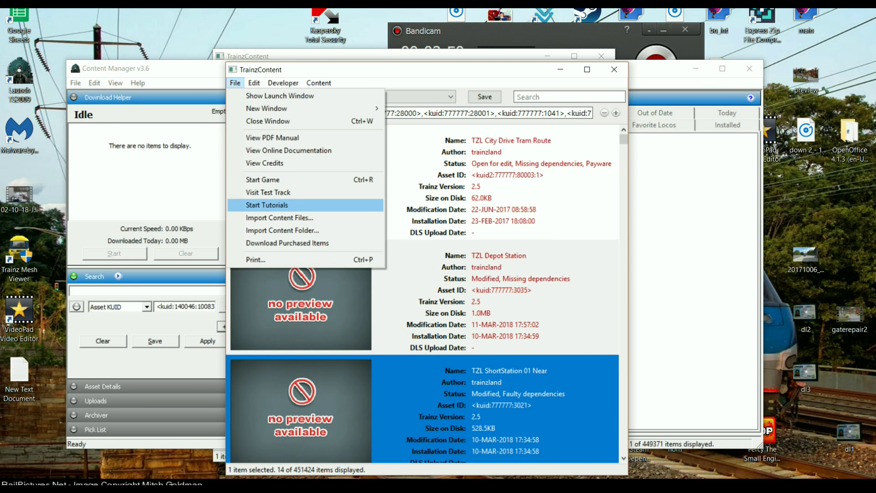
pyautogui.press('Down')
pyautogui.press('Return')
pyautogui.scroll(-3, 416, 280)
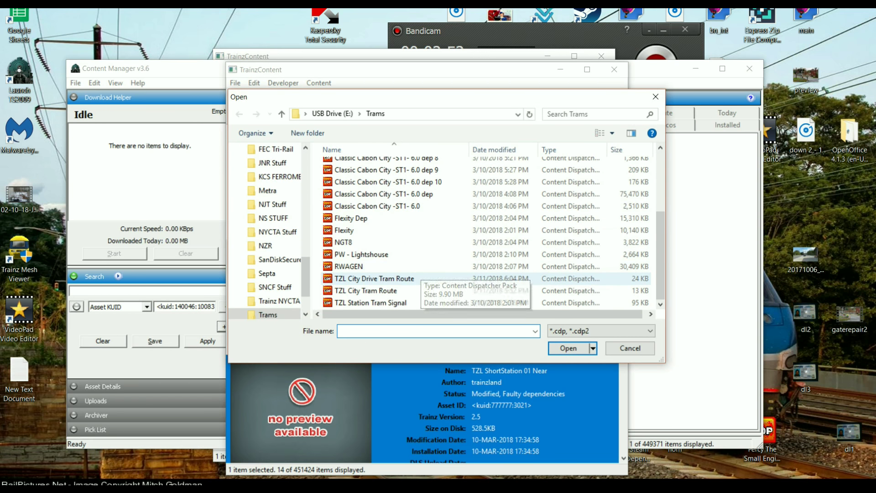
pyautogui.click(374, 279)
pyautogui.click(569, 349)
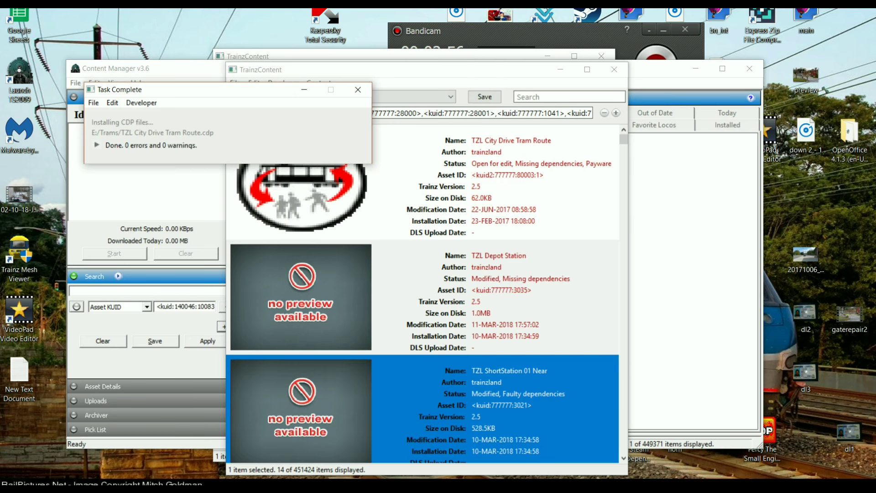
pyautogui.click(358, 89)
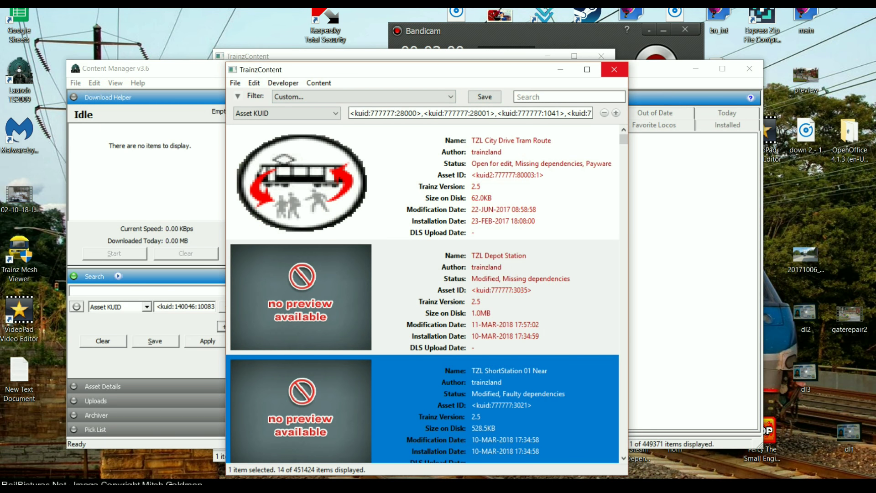
pyautogui.click(615, 70)
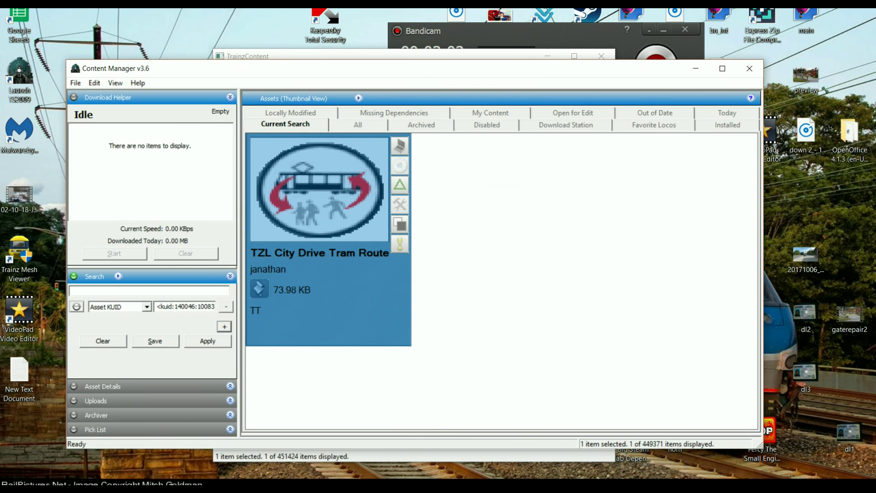
# Show the TZL City Tram Route asset's files in Explorer and open its config file
pyautogui.moveTo(437, 478)
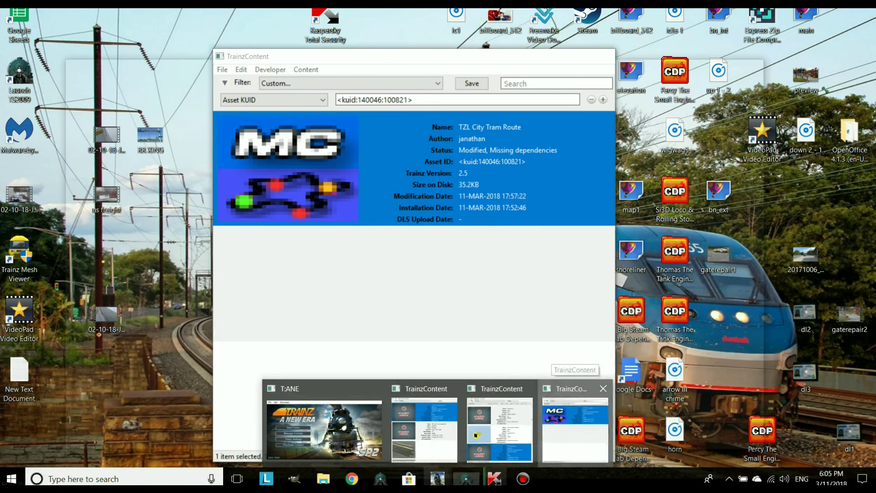
pyautogui.click(575, 429)
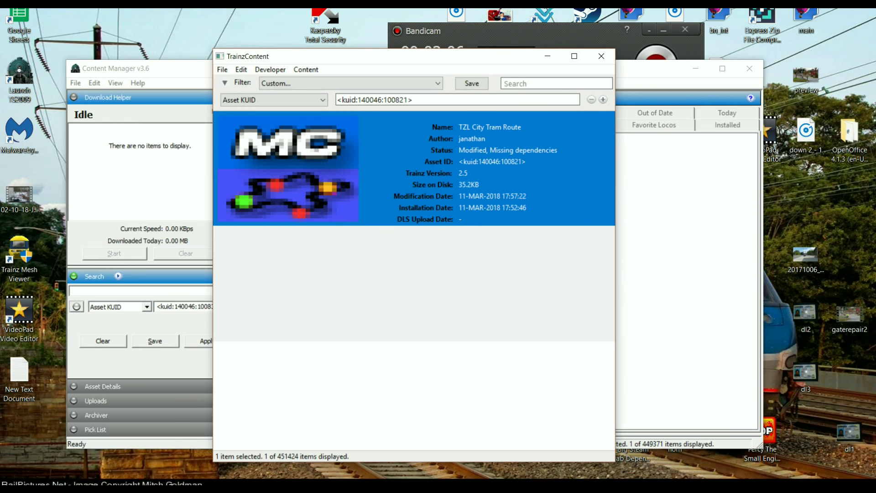
pyautogui.rightClick(499, 163)
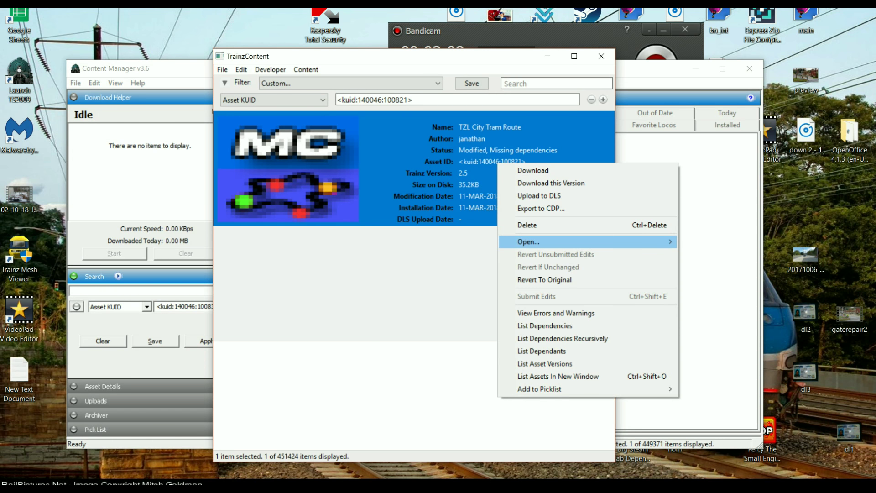
pyautogui.moveTo(593, 241)
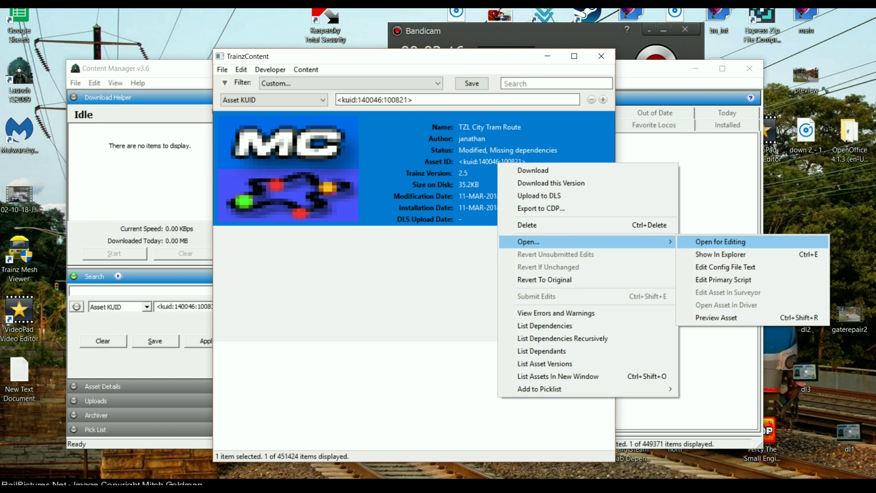
pyautogui.press('Down')
pyautogui.press('Down')
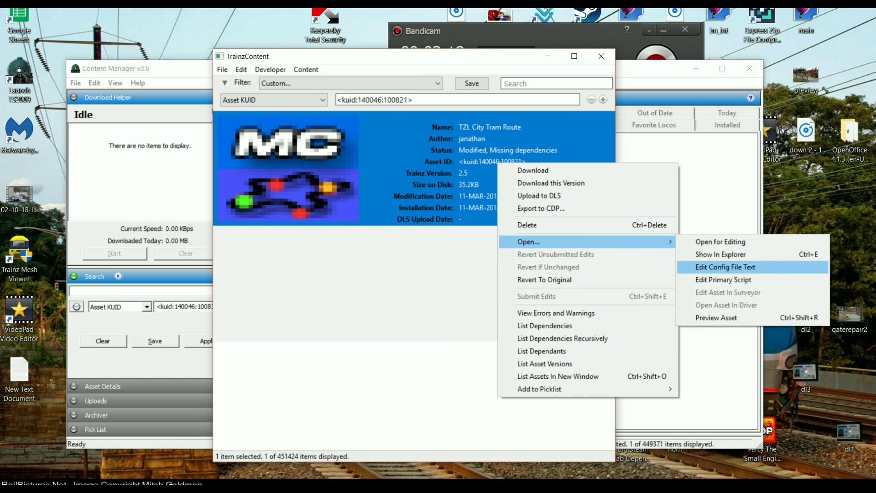
pyautogui.press('Up')
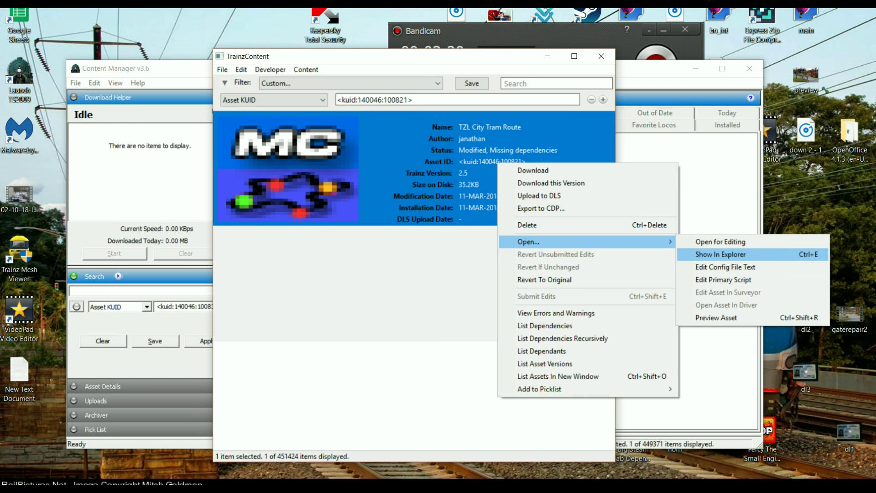
pyautogui.press('Return')
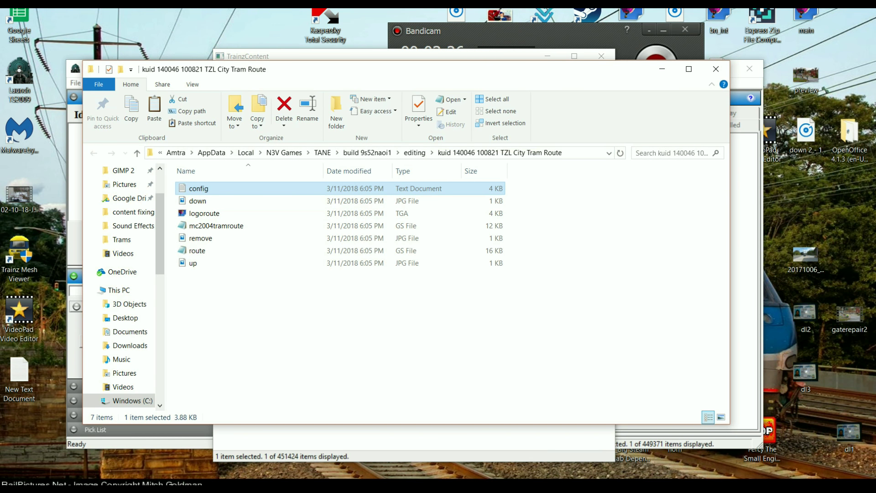
pyautogui.press('Return')
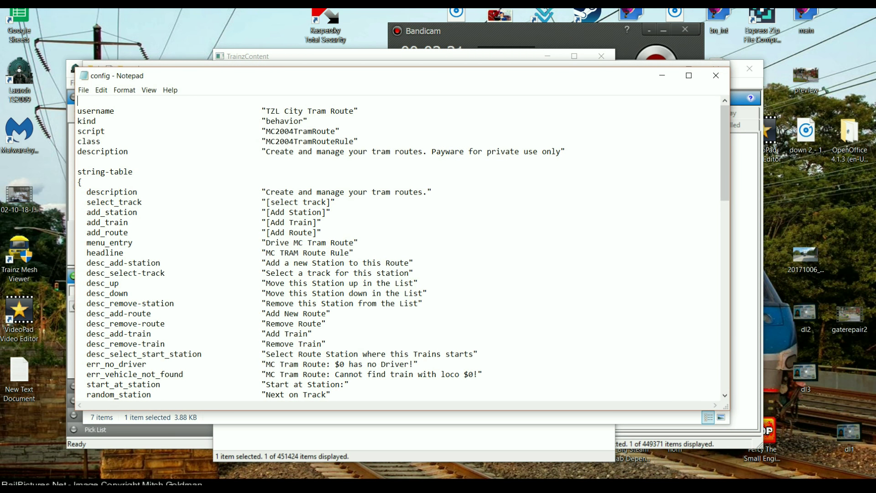
# Select "2:777777" in the drivemc2004route entry of the config's kuid-table
pyautogui.scroll(-4, 397, 249)
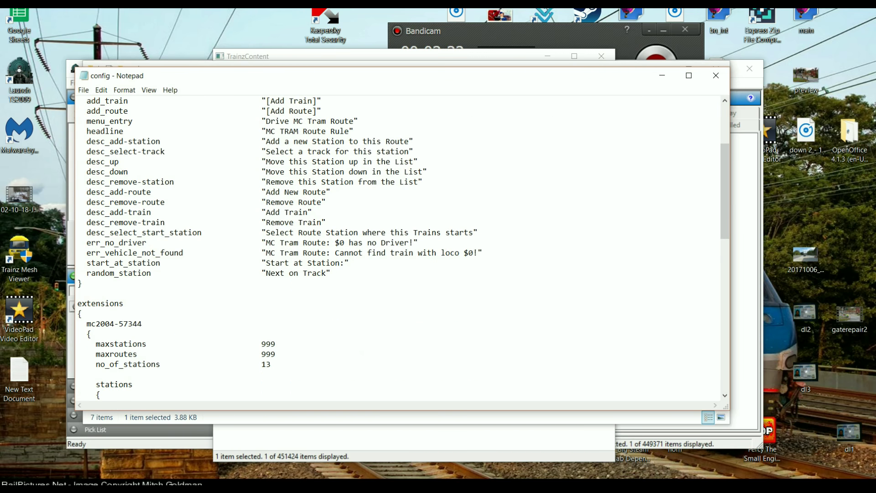
pyautogui.scroll(-13, 398, 249)
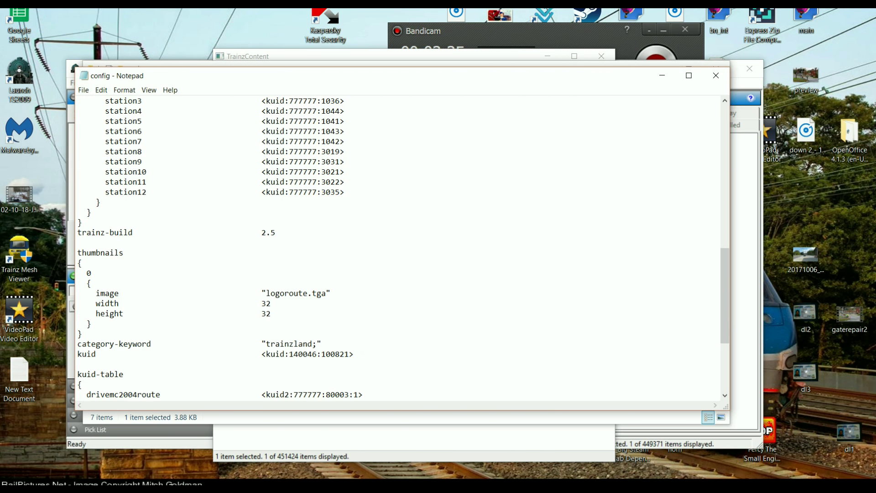
pyautogui.scroll(-3, 397, 249)
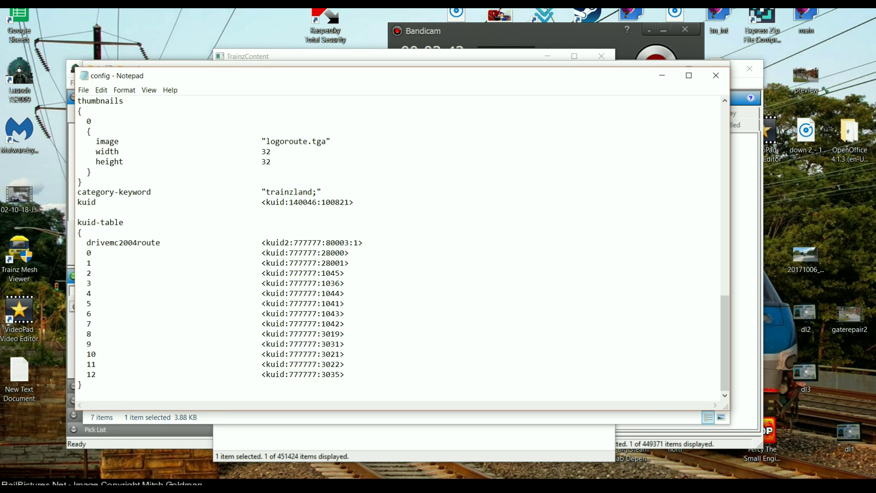
pyautogui.hotkey('shift', 'Left')
pyautogui.hotkey('shift', 'Left')
pyautogui.hotkey('shift', 'Left')
pyautogui.hotkey('shift', 'Left')
pyautogui.hotkey('shift', 'Left')
pyautogui.hotkey('shift', 'Left')
pyautogui.hotkey('shift', 'Left')
pyautogui.hotkey('shift', 'Left')
# Switch to the TrainzContent window listing installed assets and search it for "city drive"
pyautogui.hotkey('alt', 'Tab')
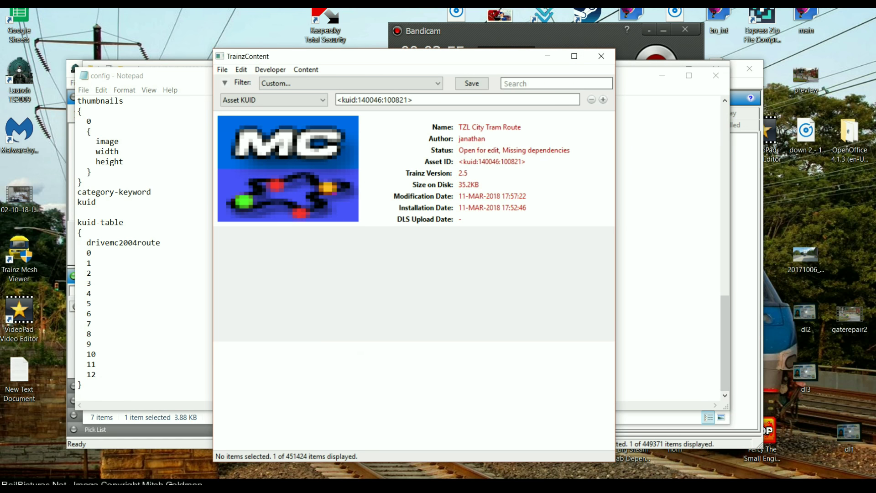
pyautogui.hotkey('alt', 'Tab')
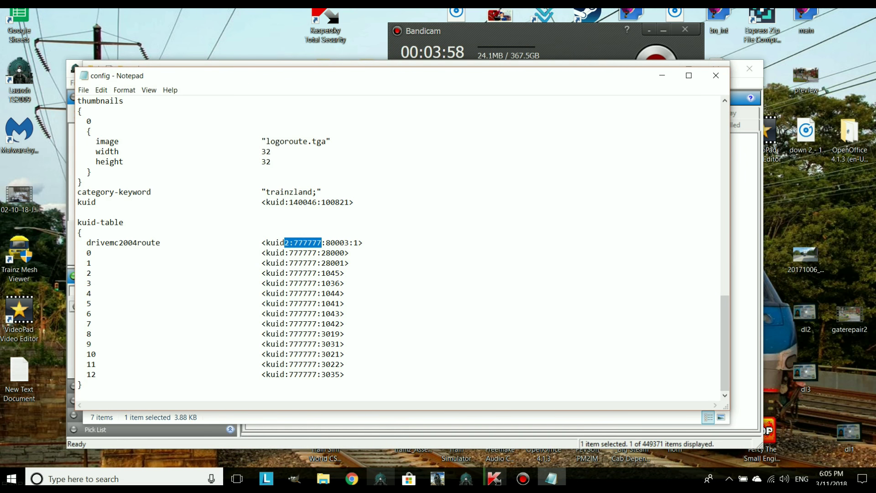
pyautogui.moveTo(437, 478)
pyautogui.moveTo(538, 429)
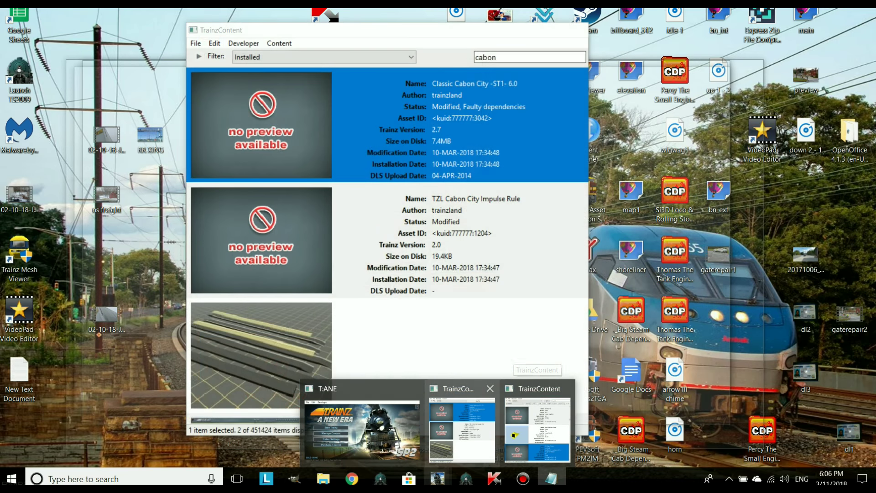
pyautogui.click(463, 429)
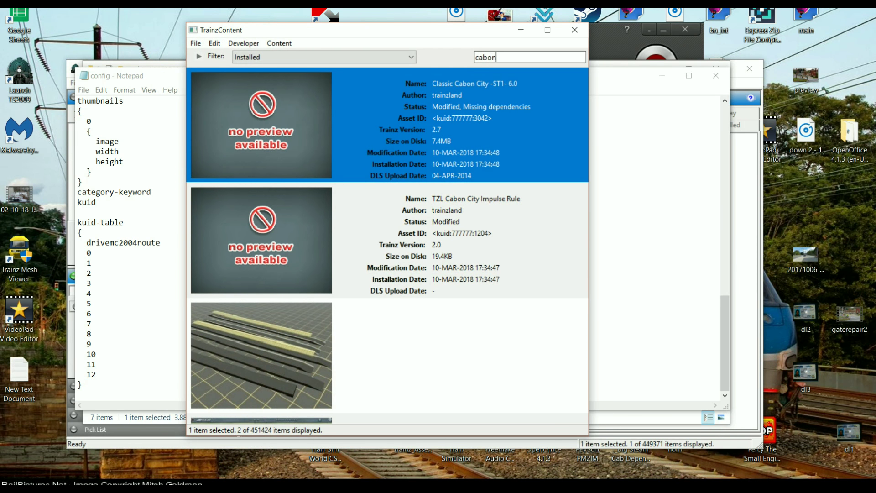
pyautogui.moveTo(504, 57); pyautogui.dragTo(411, 58)
pyautogui.write('city dr')
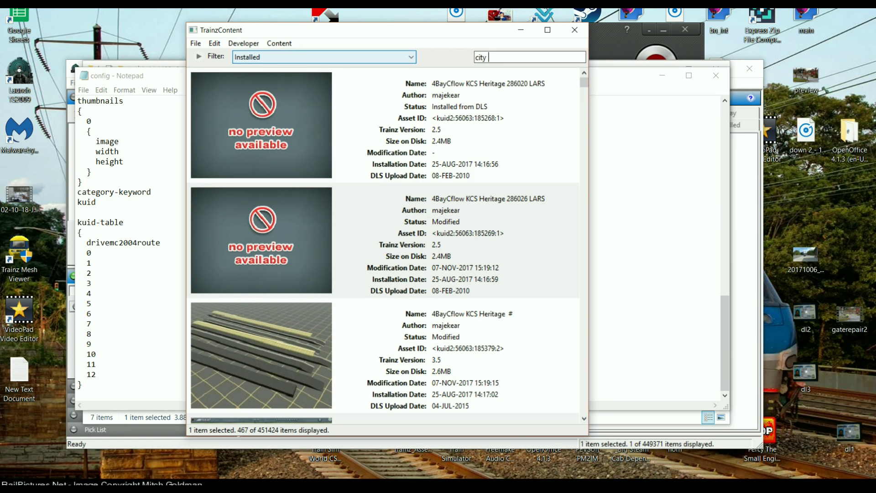
pyautogui.write('ive')
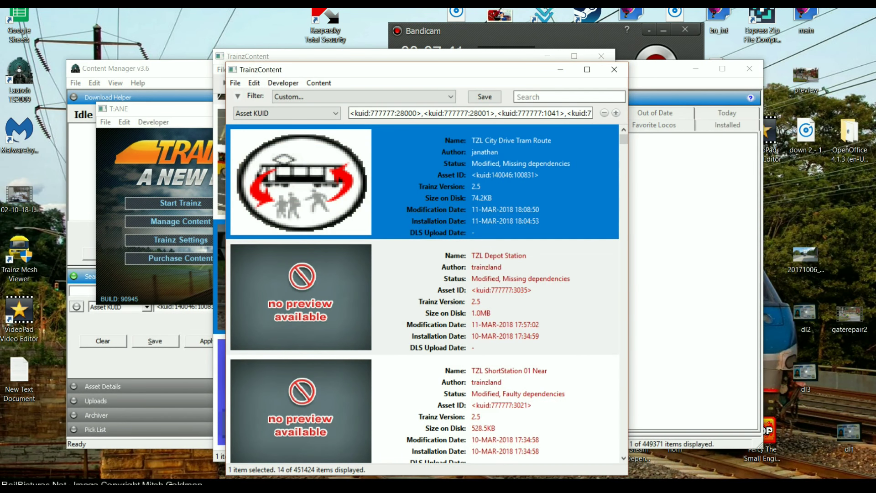
# Show the TZL City Drive Tram Route asset's files in Explorer and open its config file
pyautogui.rightClick(509, 186)
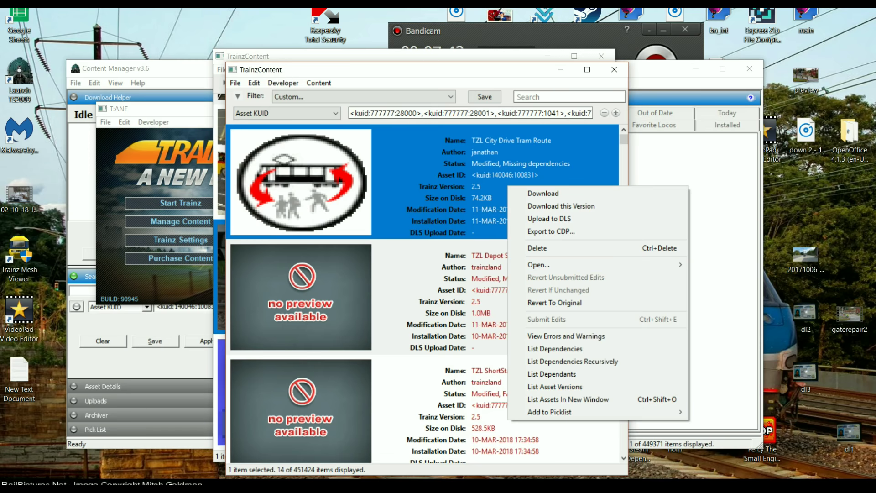
pyautogui.moveTo(547, 265)
pyautogui.click(731, 277)
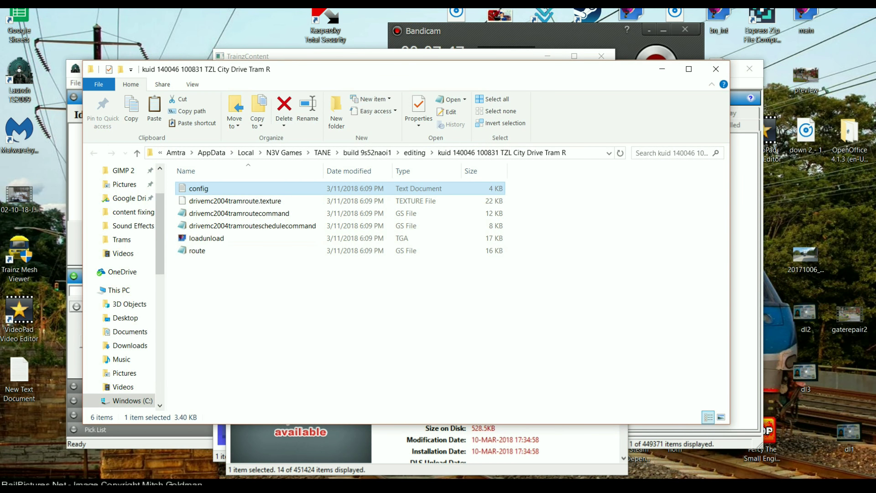
pyautogui.press('Return')
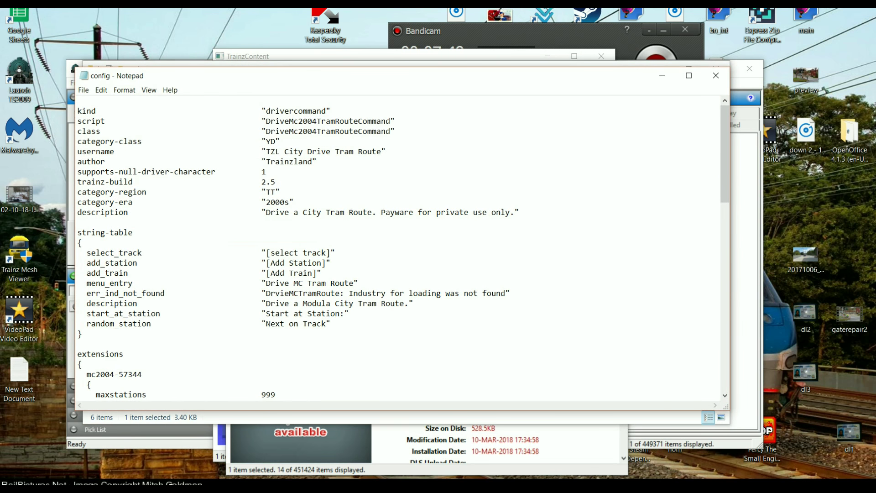
# In the kuid-table, replace "2:777777" in the tramrouterule KUID with ":140046"
pyautogui.scroll(-9, 400, 247)
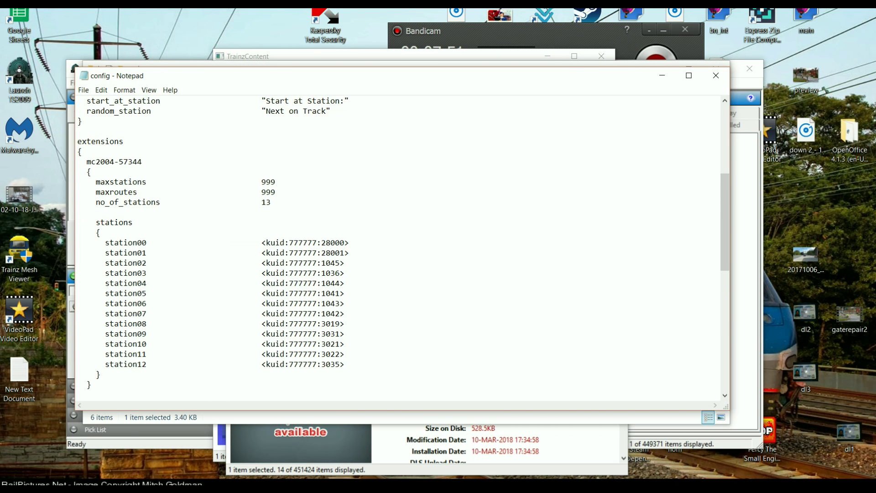
pyautogui.scroll(-10, 401, 247)
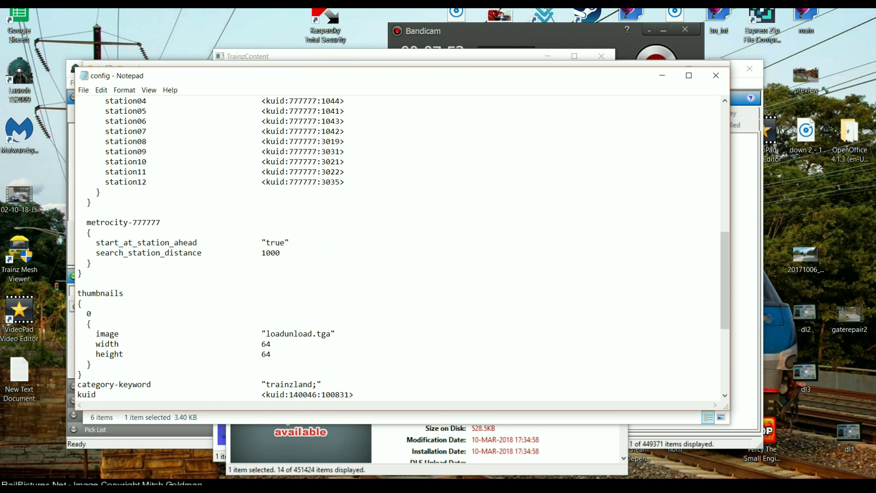
pyautogui.moveTo(322, 243); pyautogui.dragTo(317, 243)
pyautogui.moveTo(317, 243); pyautogui.dragTo(285, 242)
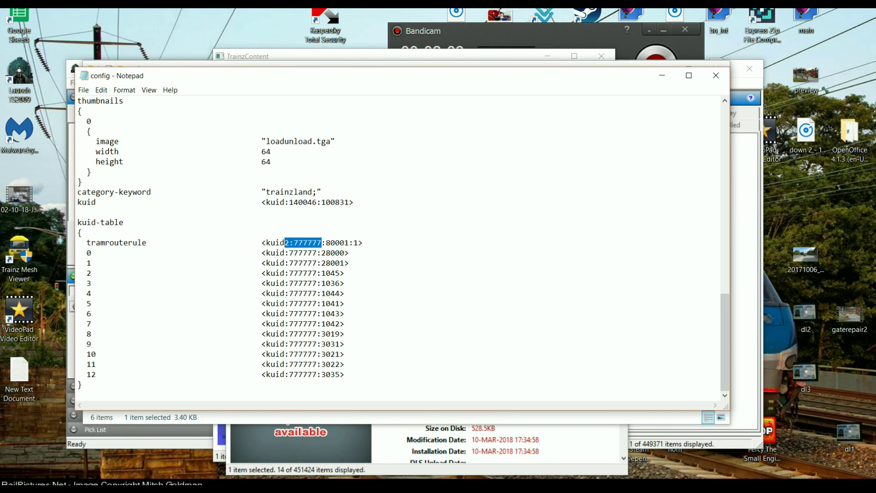
pyautogui.press('BackSpace')
pyautogui.write(':1')
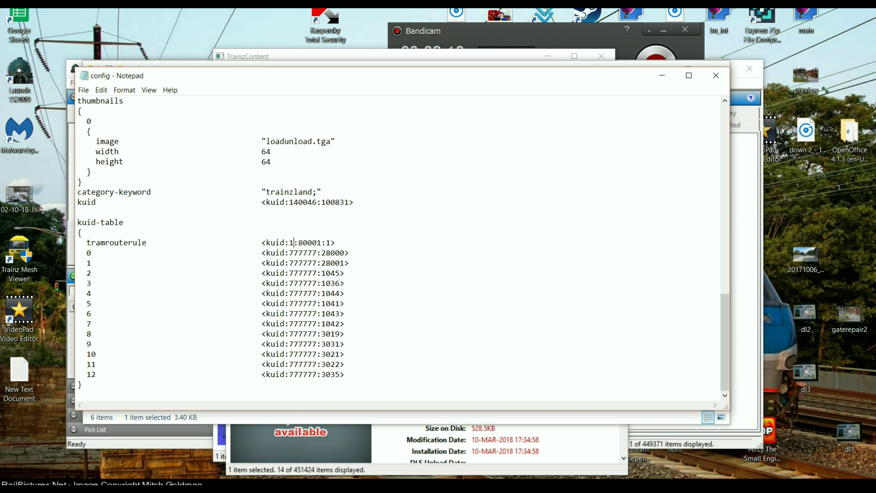
pyautogui.write('40046')
# Replace "80001:1" in the tramrouterule KUID with 100821, then save and close the config file
pyautogui.hotkey('shift', 'Left')
pyautogui.hotkey('shift', 'Left')
pyautogui.hotkey('shift', 'Left')
pyautogui.hotkey('shift', 'Left')
pyautogui.hotkey('shift', 'Left')
pyautogui.hotkey('shift', 'Left')
pyautogui.hotkey('shift', 'Left')
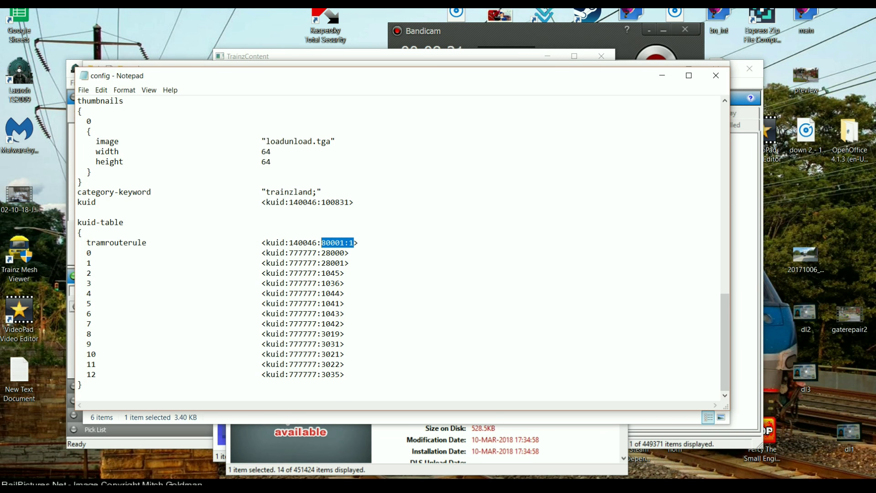
pyautogui.write('100821')
pyautogui.click(715, 75)
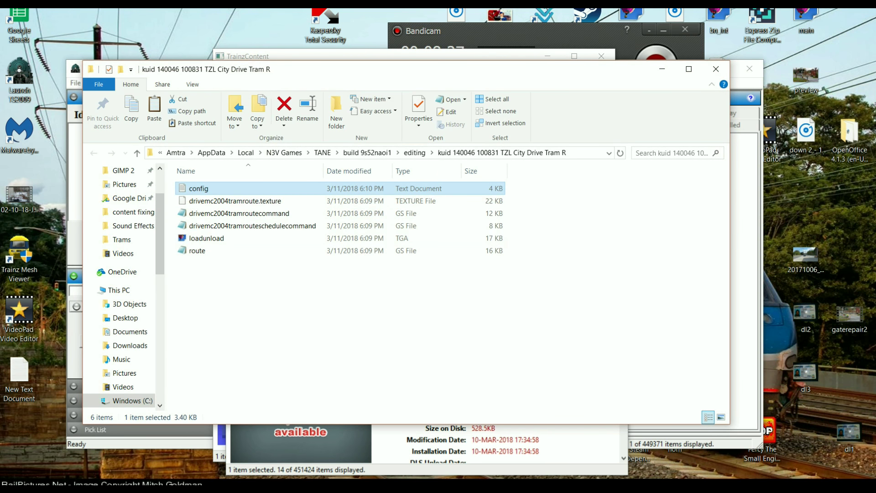
# Close the asset's folder and submit the edits to TZL City Drive Tram Route
pyautogui.click(716, 69)
pyautogui.rightClick(514, 182)
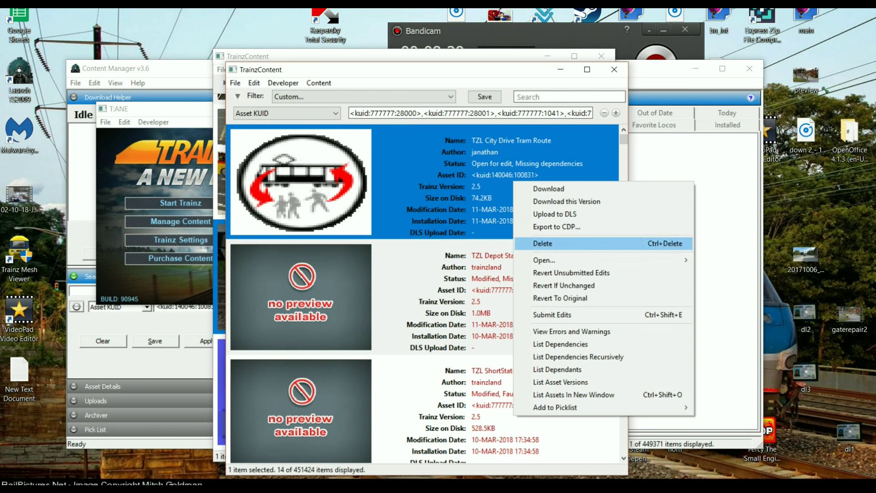
pyautogui.click(553, 314)
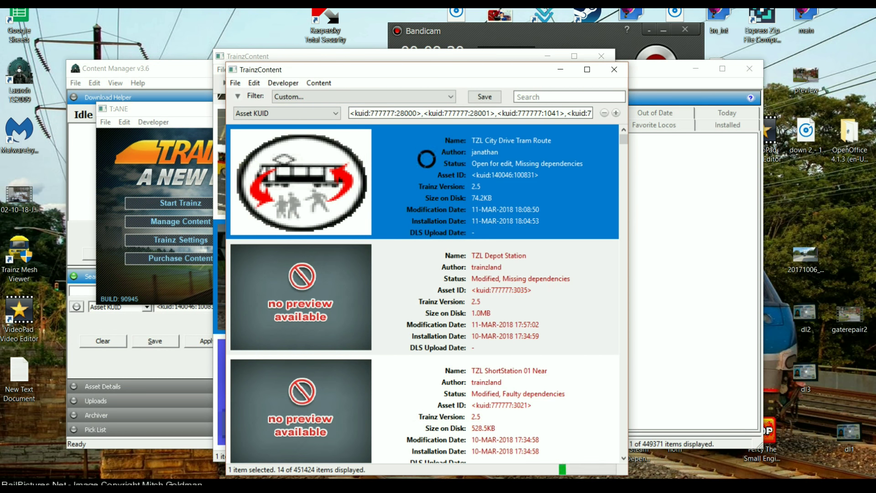
# List the dependencies of TZL City Drive Tram Route and look through their statuses
pyautogui.rightClick(506, 194)
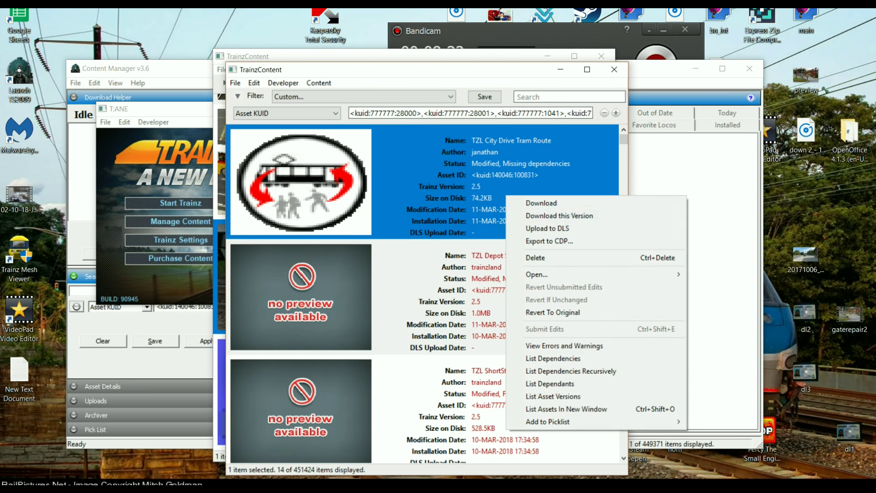
pyautogui.click(544, 359)
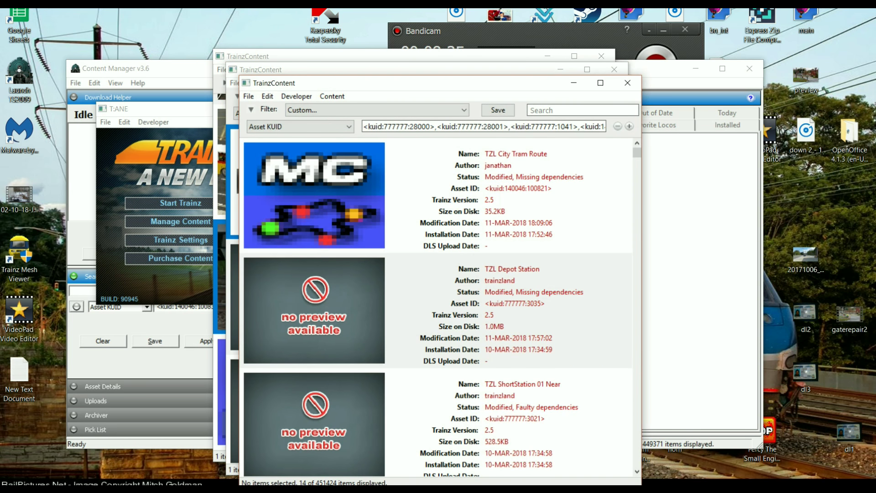
pyautogui.scroll(-8, 438, 306)
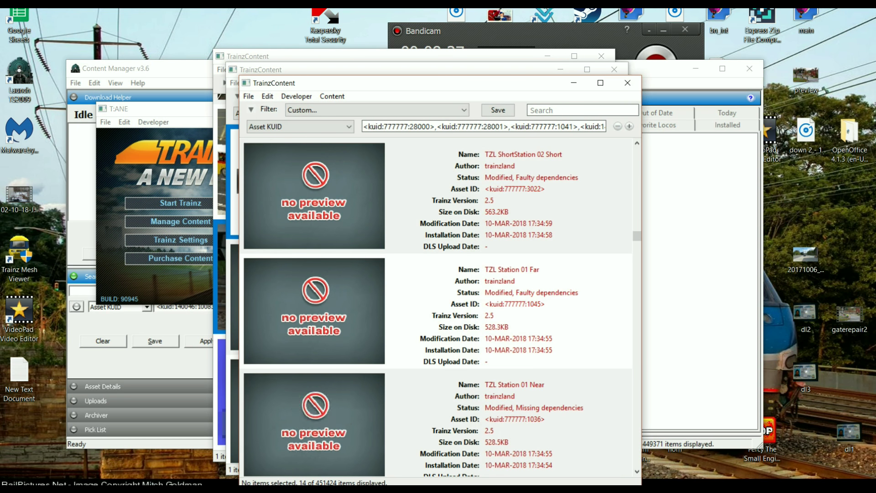
pyautogui.scroll(-10, 438, 306)
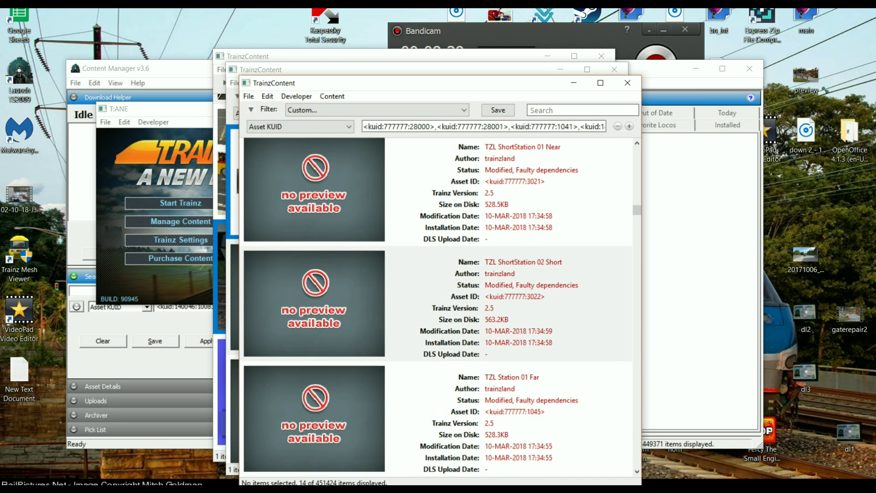
pyautogui.scroll(15, 439, 306)
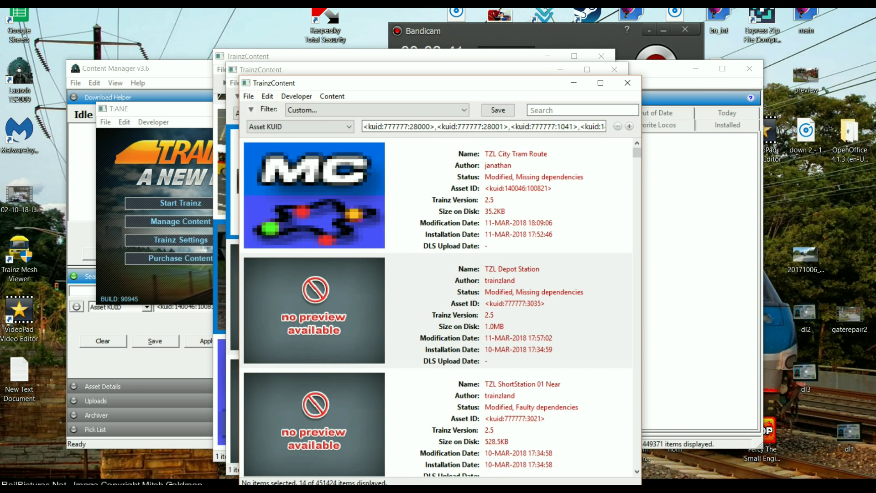
# List the dependencies of TZL City Tram Route, check their statuses, and close the topmost dependency window
pyautogui.rightClick(558, 182)
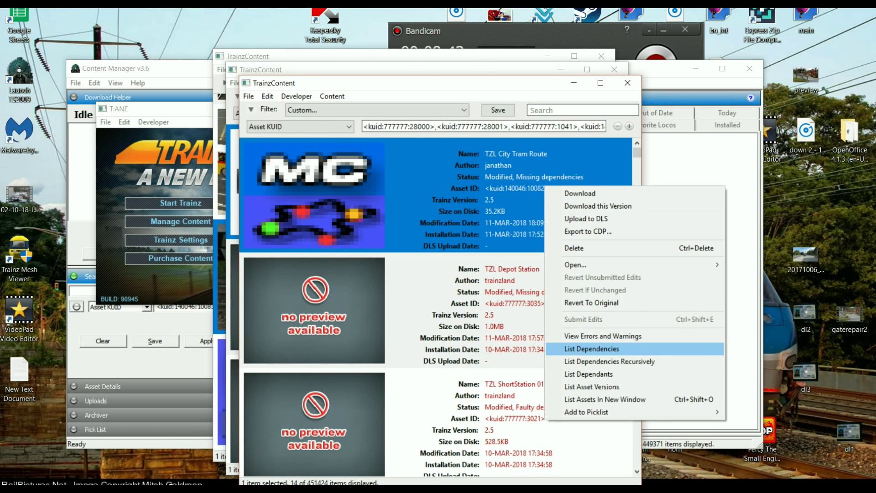
pyautogui.click(589, 350)
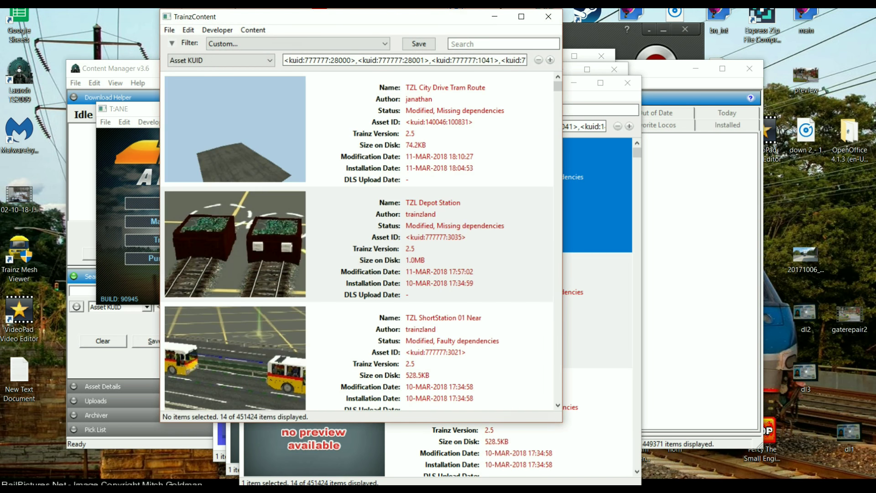
pyautogui.scroll(-1, 361, 242)
pyautogui.scroll(1, 361, 242)
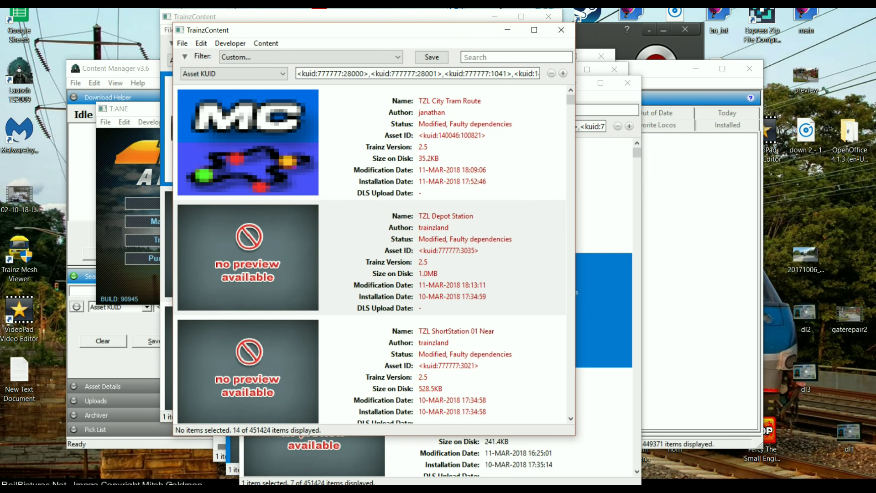
pyautogui.click(561, 30)
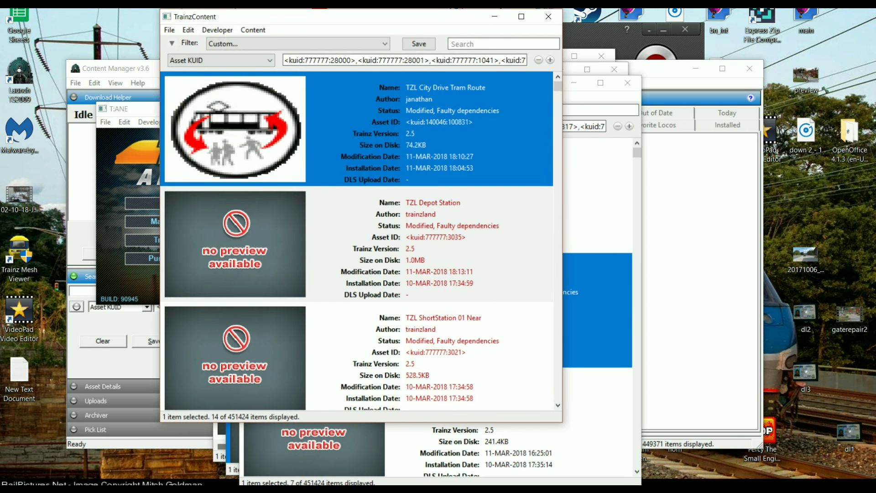
# View the errors and warnings for TZL City Drive Tram Route, and close the validation report
pyautogui.rightClick(473, 129)
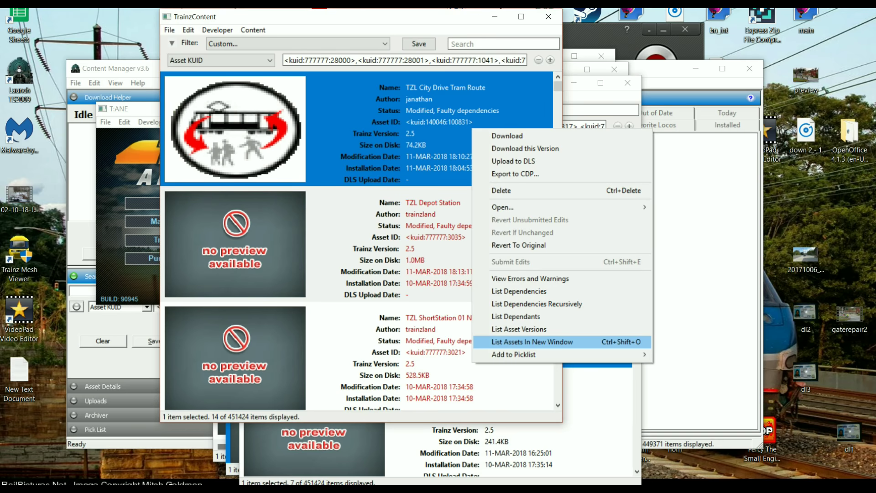
pyautogui.click(529, 279)
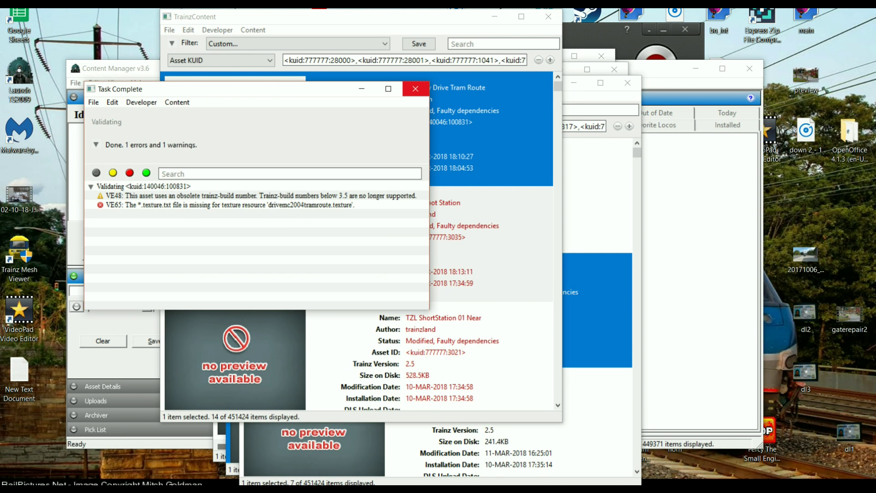
pyautogui.click(415, 89)
# Show the TZL City Drive Tram Route asset's files in Explorer and copy all of them
pyautogui.rightClick(416, 130)
pyautogui.moveTo(548, 208)
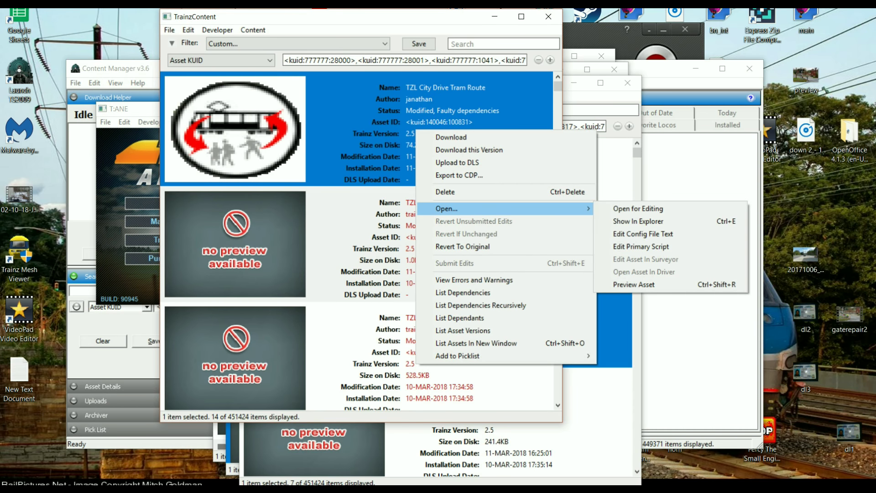
pyautogui.click(623, 222)
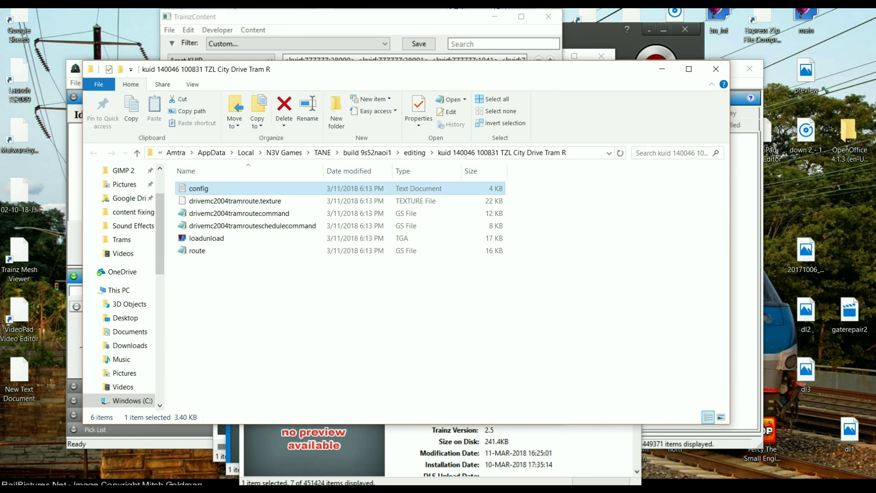
pyautogui.moveTo(352, 322); pyautogui.dragTo(258, 184)
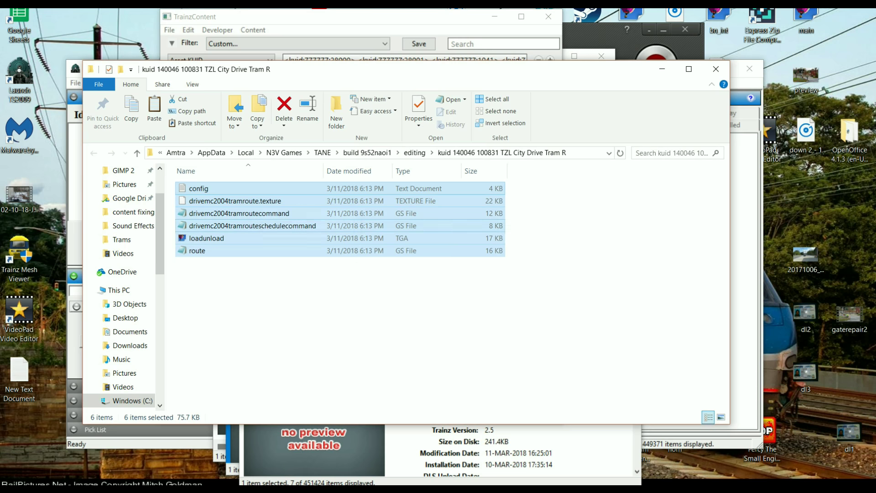
pyautogui.click(292, 310)
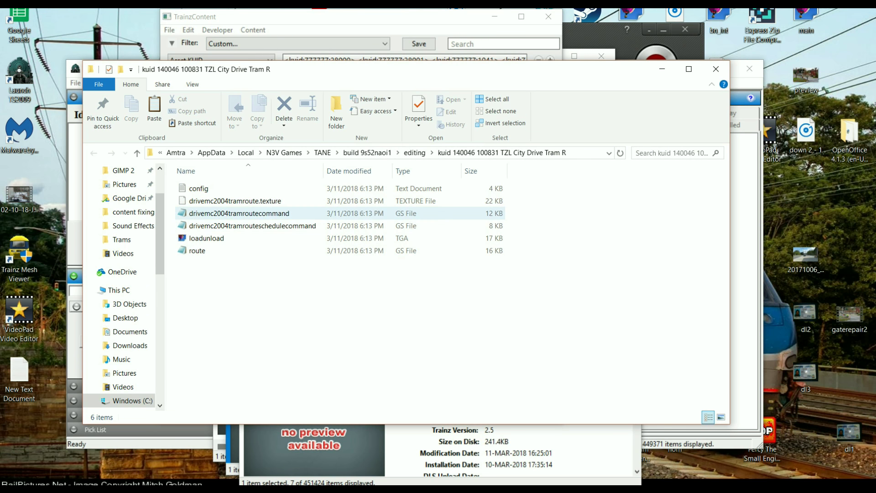
pyautogui.moveTo(247, 293); pyautogui.dragTo(200, 187)
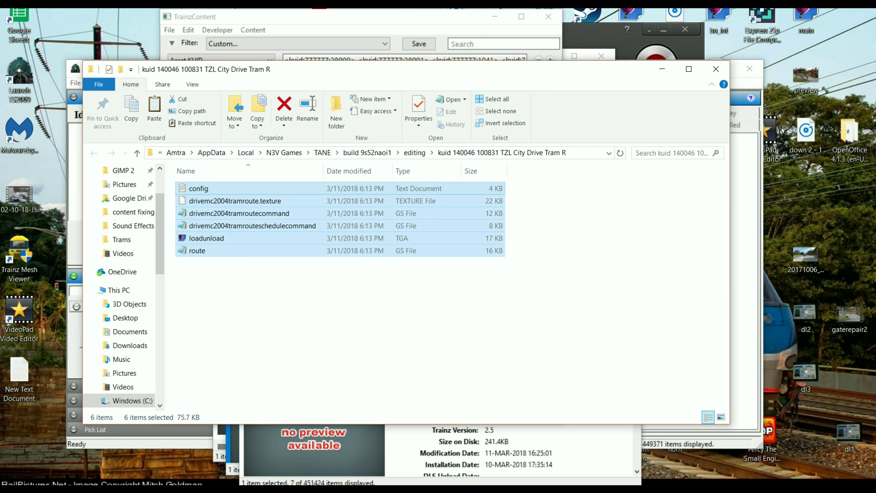
pyautogui.rightClick(203, 197)
pyautogui.click(219, 344)
# Clear the Explorer, TrainzContent, Content Manager and T:ANE windows away to reach the desktop
pyautogui.click(662, 69)
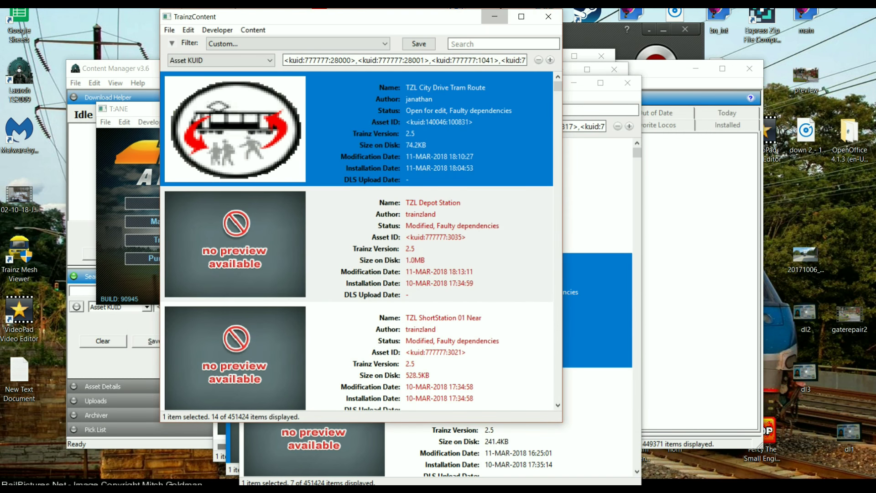
pyautogui.click(495, 17)
pyautogui.click(573, 83)
pyautogui.click(561, 69)
pyautogui.click(547, 56)
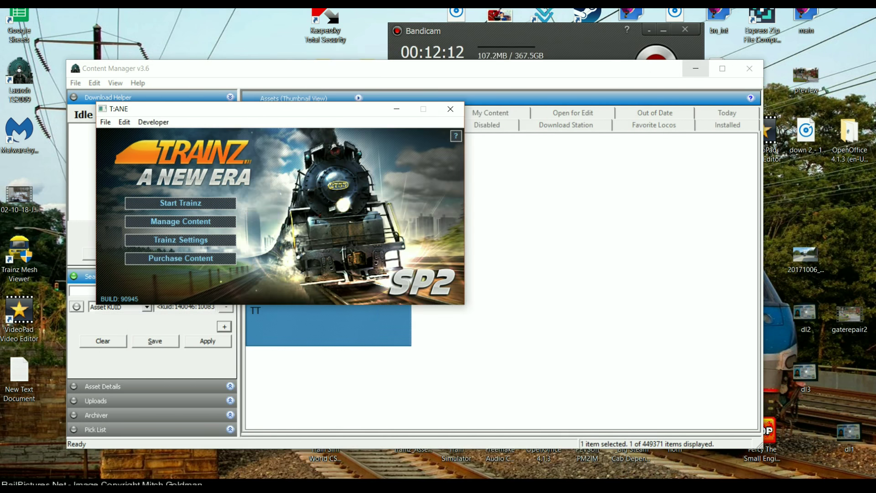
pyautogui.click(696, 69)
pyautogui.hotkey('alt', 'F4')
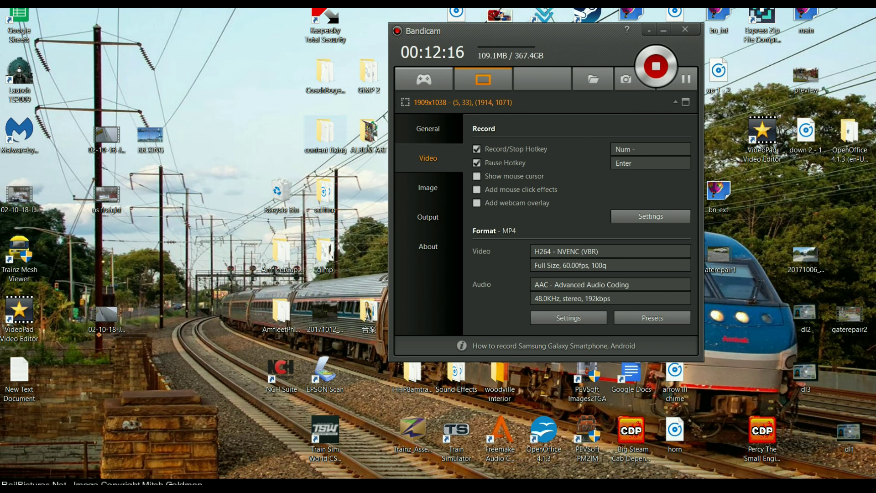
# Delete all old files in the desktop's content fixing folder, paste the copied asset files there, and minimize the folder
pyautogui.doubleClick(326, 132)
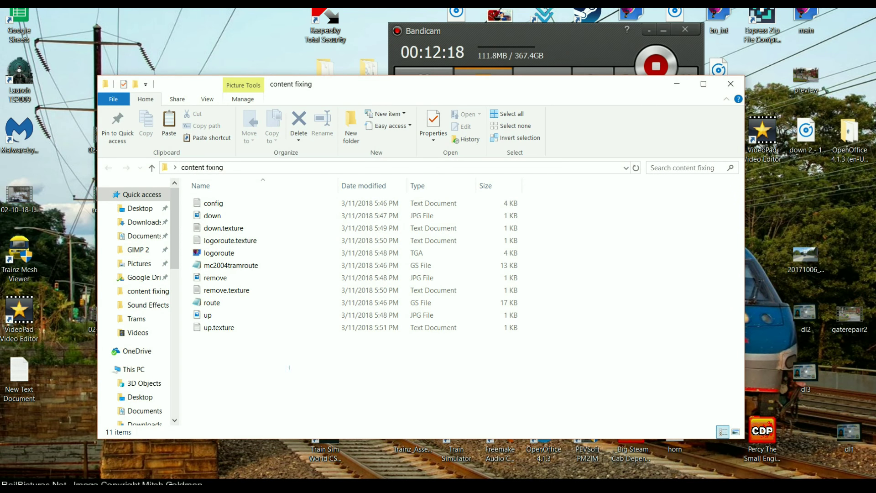
pyautogui.moveTo(289, 369); pyautogui.dragTo(213, 192)
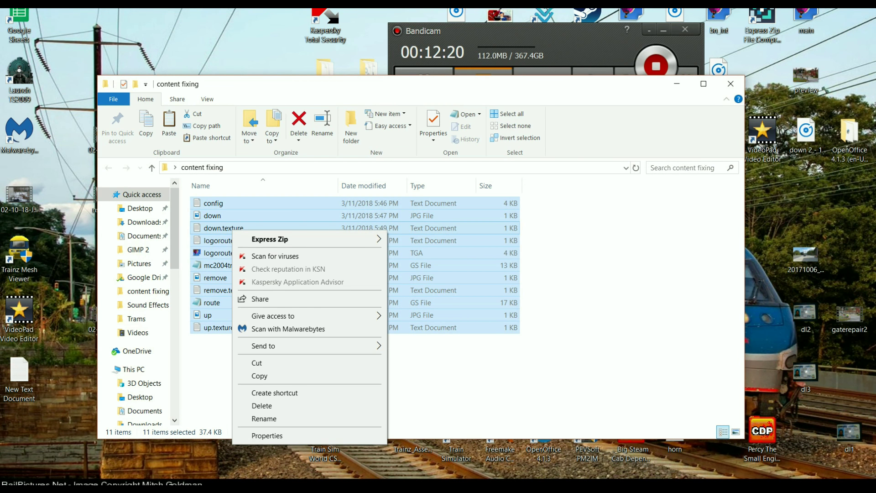
pyautogui.click(262, 405)
pyautogui.rightClick(305, 275)
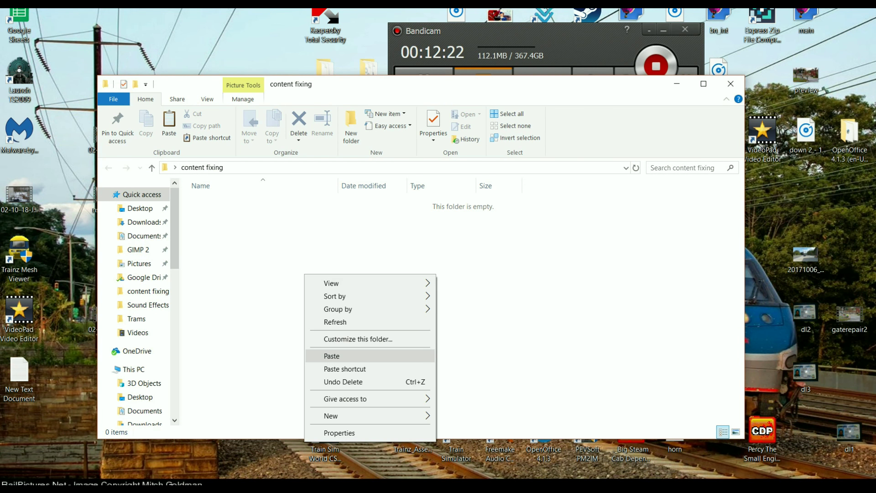
pyautogui.click(332, 356)
pyautogui.click(677, 84)
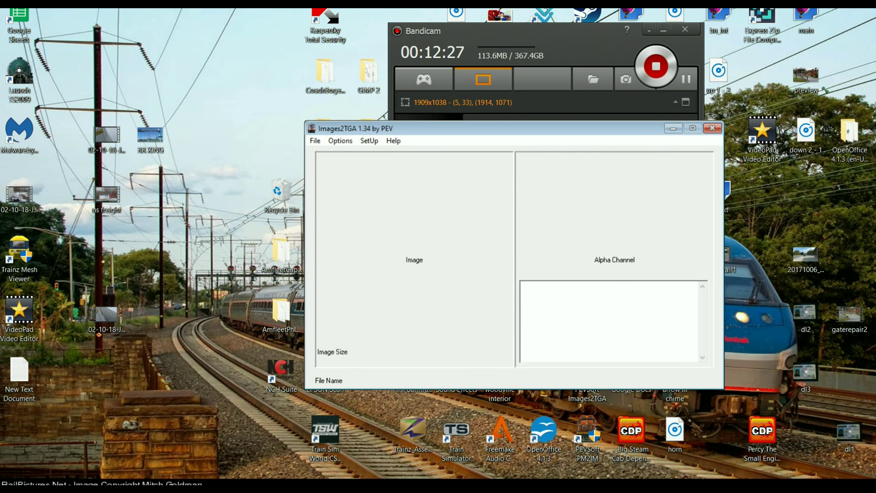
# In Images2TGA, open drivemc2004tramroute.texture from the content fixing folder, save it there as a TGA image named drivemc2004tramroute, and close the program
pyautogui.click(315, 141)
pyautogui.click(330, 151)
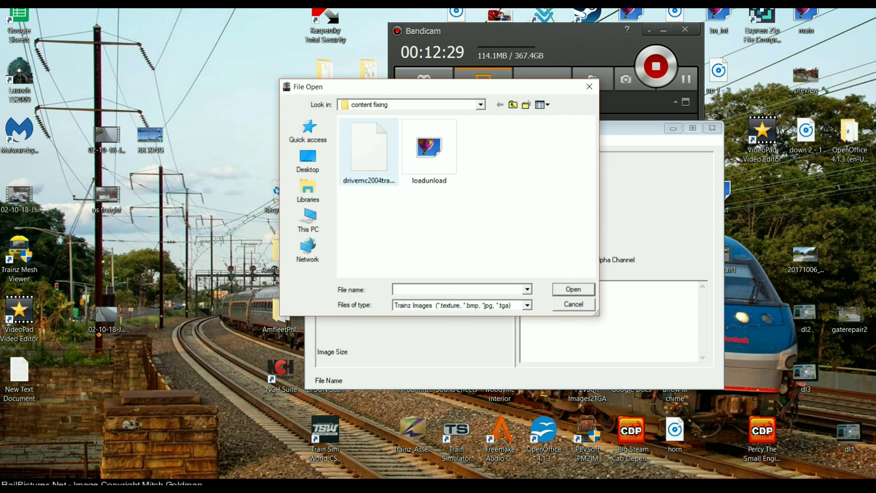
pyautogui.click(369, 153)
pyautogui.click(573, 289)
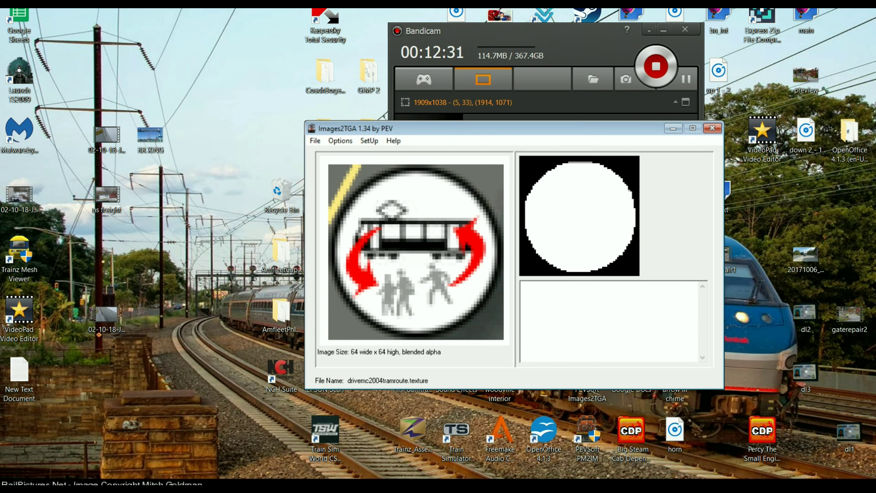
pyautogui.click(315, 141)
pyautogui.click(331, 192)
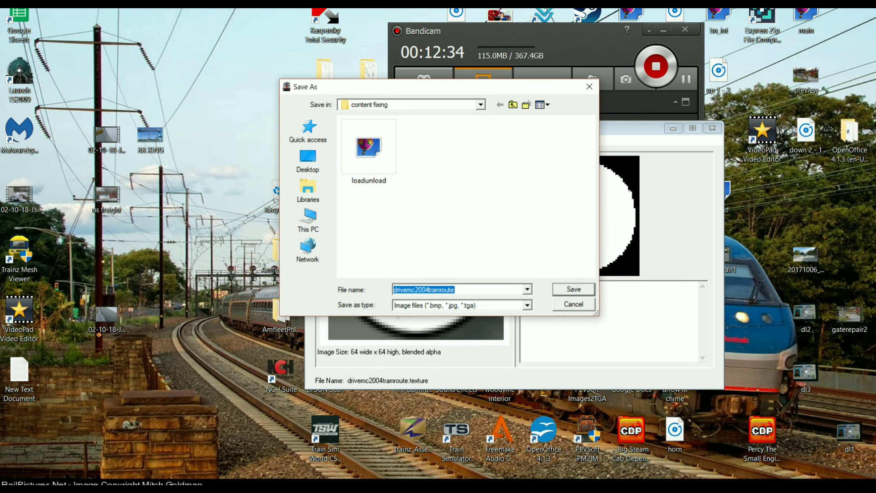
pyautogui.press('Return')
pyautogui.click(713, 128)
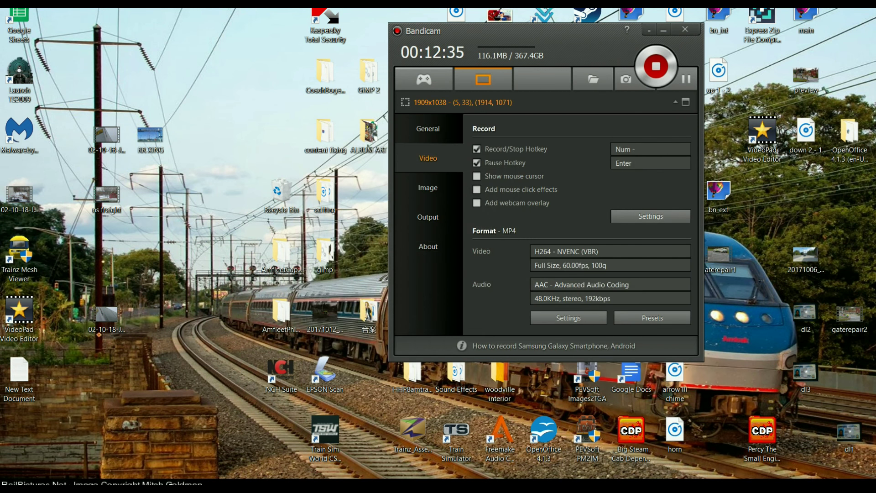
# Switch to the content fixing folder and copy all its files, including the converted drivemc2004tramroute image and texture text file
pyautogui.moveTo(323, 479)
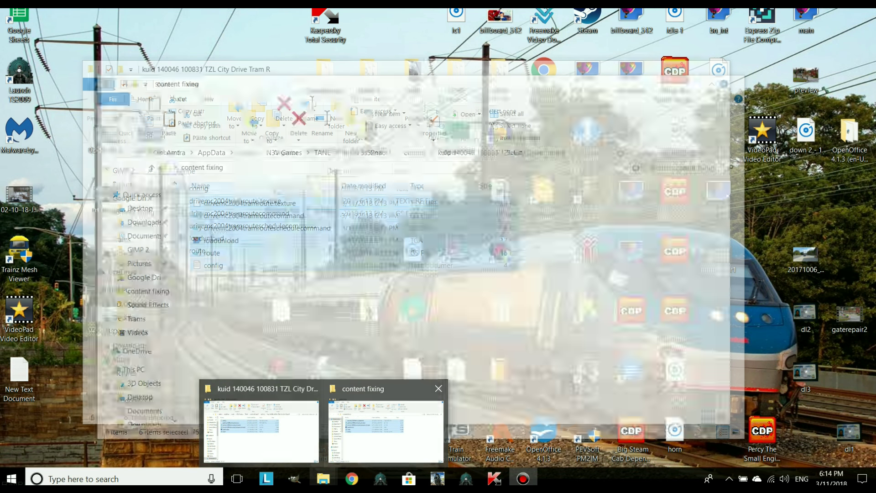
pyautogui.click(386, 429)
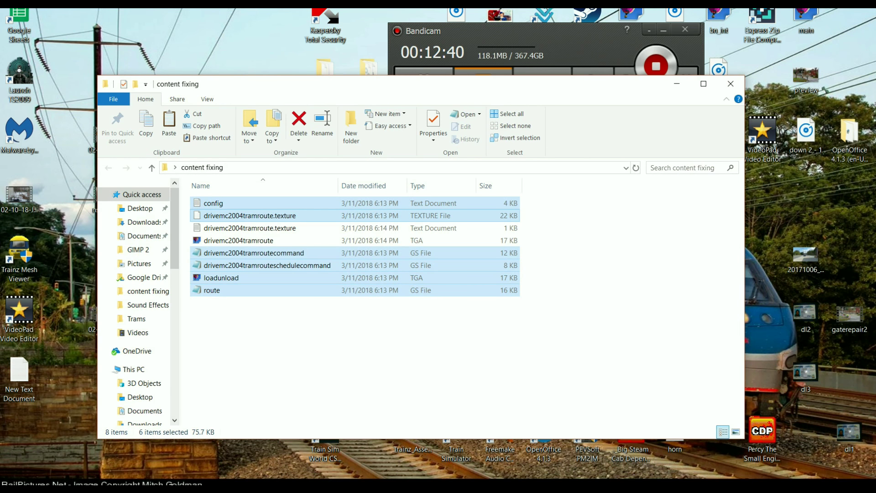
pyautogui.moveTo(284, 341); pyautogui.dragTo(197, 194)
pyautogui.rightClick(244, 235)
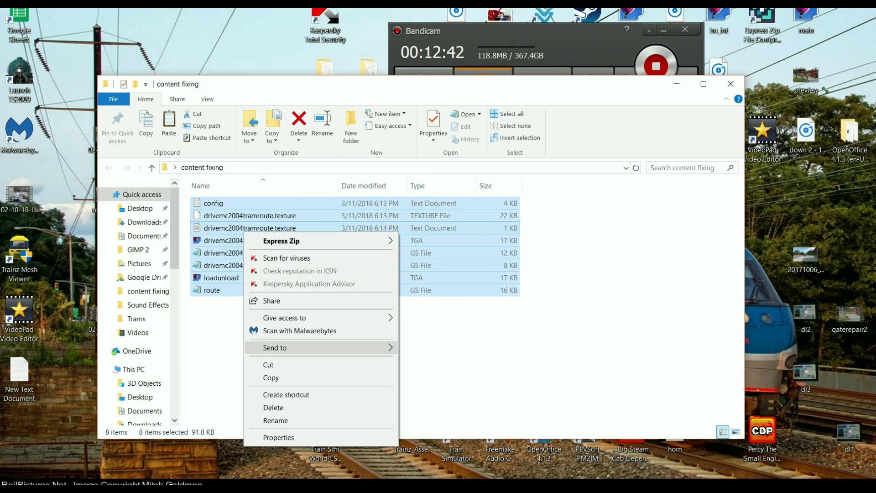
pyautogui.click(271, 377)
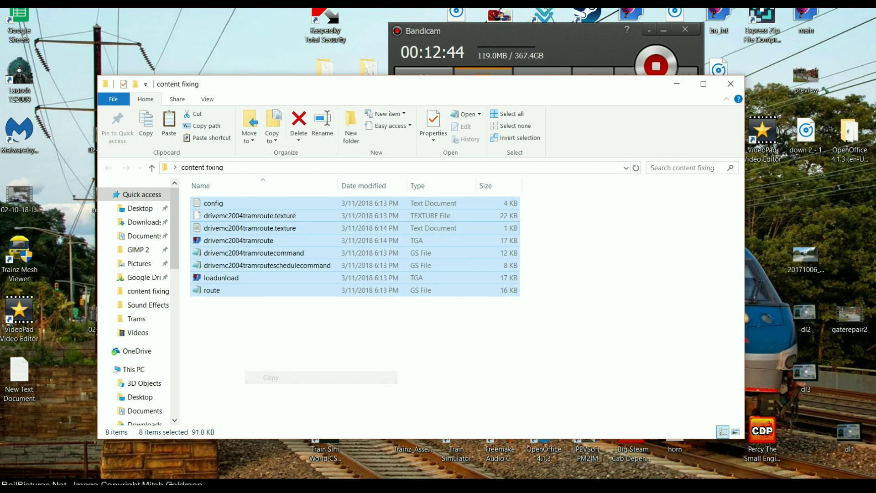
# Paste the copied files into the TZL City Drive Tram Route editing folder, replacing the existing files, and close both folder windows
pyautogui.moveTo(323, 479)
pyautogui.click(260, 420)
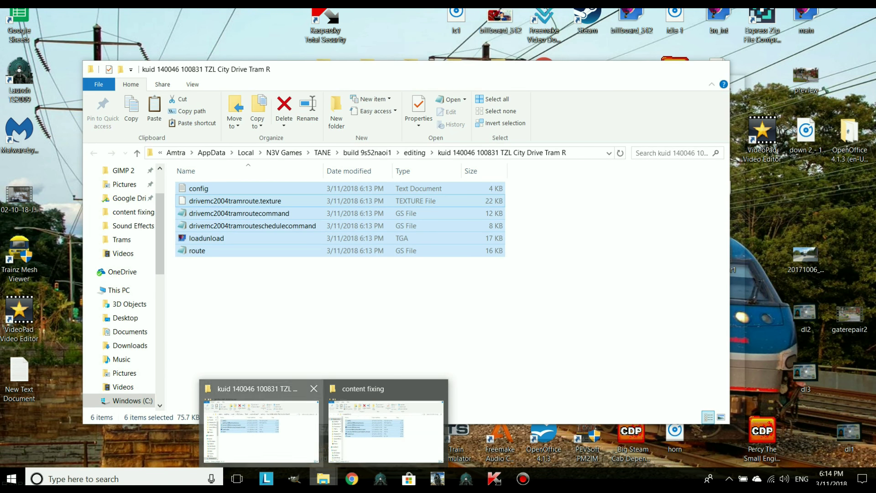
pyautogui.rightClick(287, 298)
pyautogui.click(313, 379)
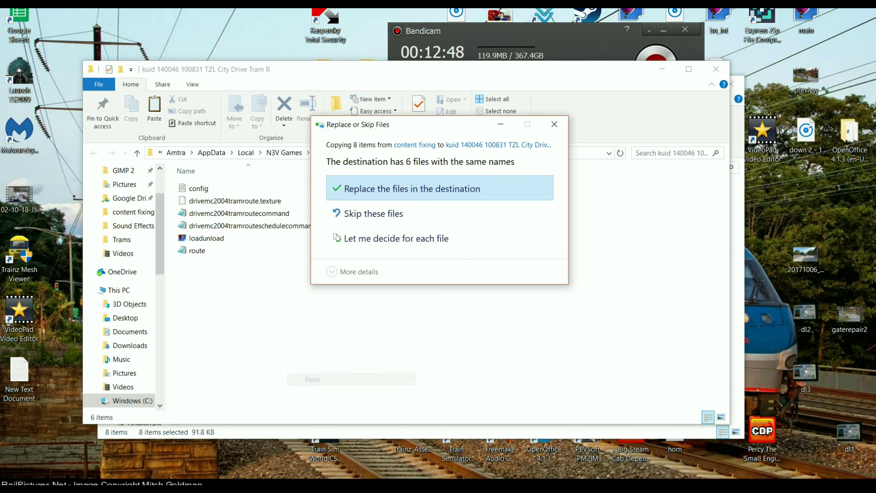
pyautogui.click(411, 188)
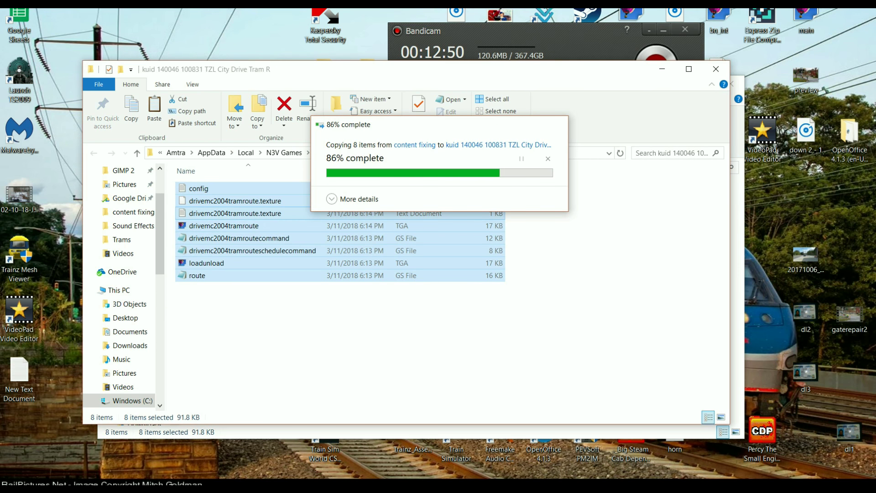
pyautogui.click(716, 69)
pyautogui.click(731, 83)
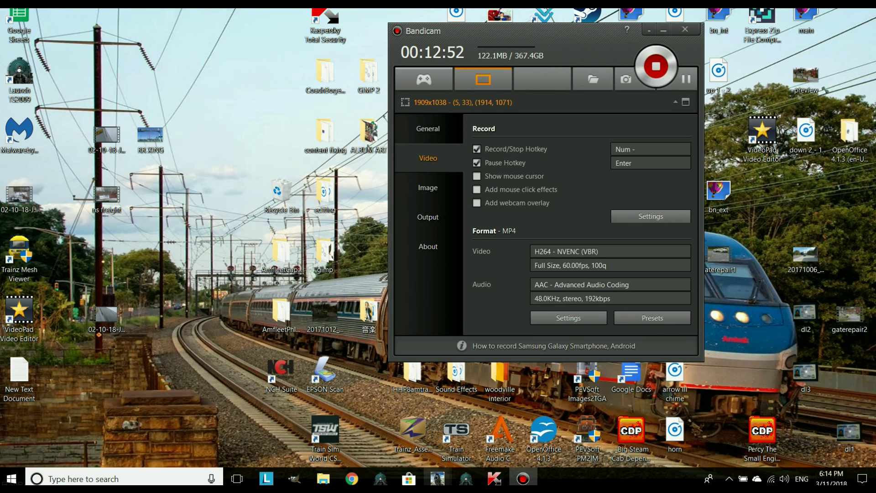
# Switch to the TrainzContent window listing TZL City Drive Tram Route and submit that asset's edits
pyautogui.moveTo(437, 478)
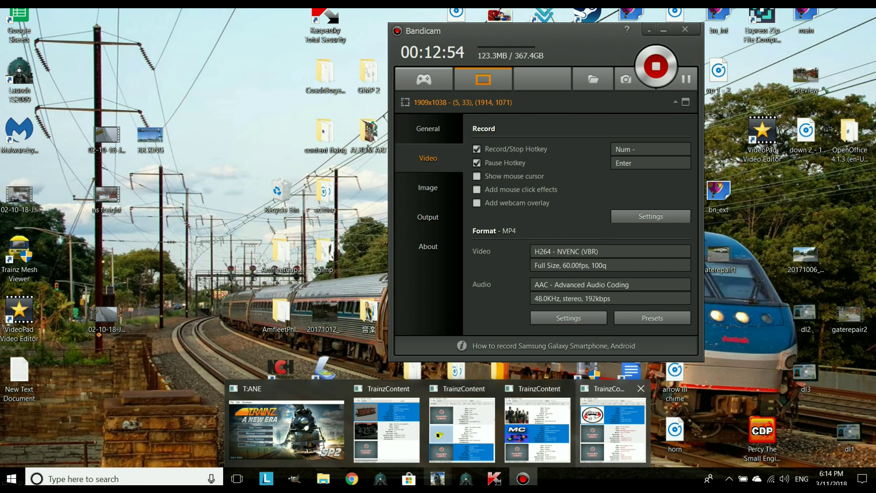
pyautogui.click(613, 430)
pyautogui.click(613, 430)
pyautogui.rightClick(509, 138)
pyautogui.click(543, 271)
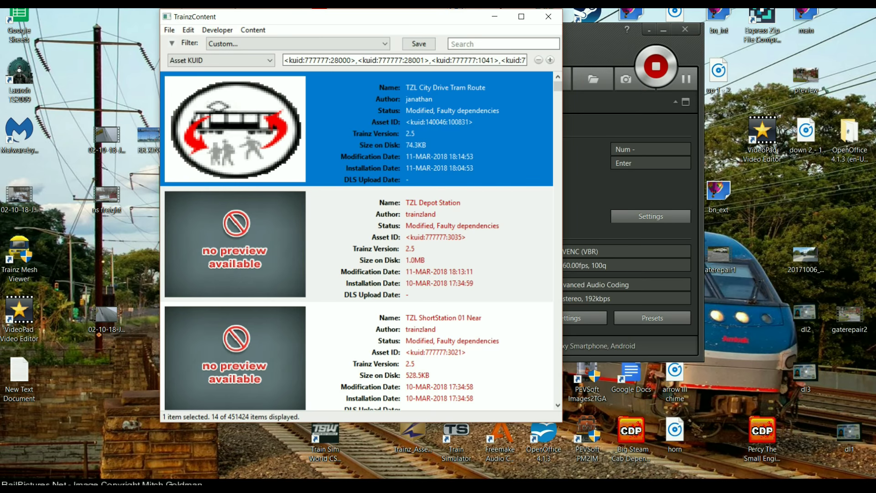
# View the errors and warnings for TZL City Drive Tram Route and close the validation report
pyautogui.rightClick(441, 127)
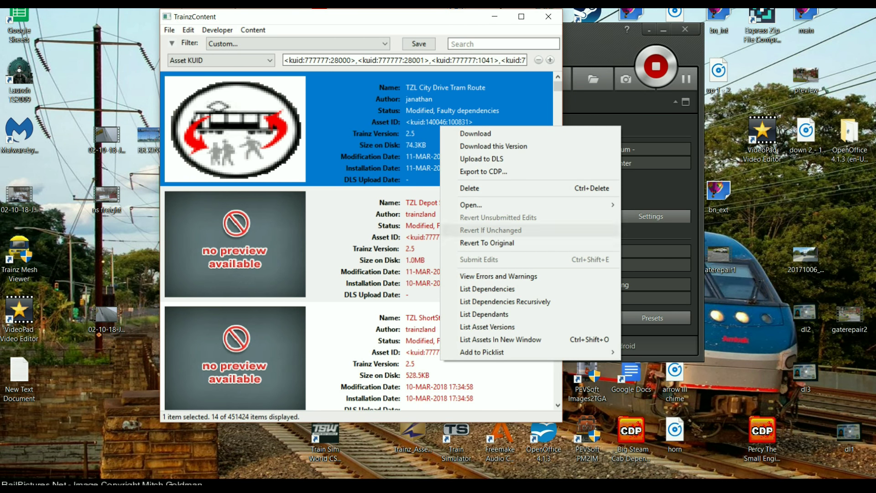
pyautogui.click(406, 127)
pyautogui.rightClick(406, 126)
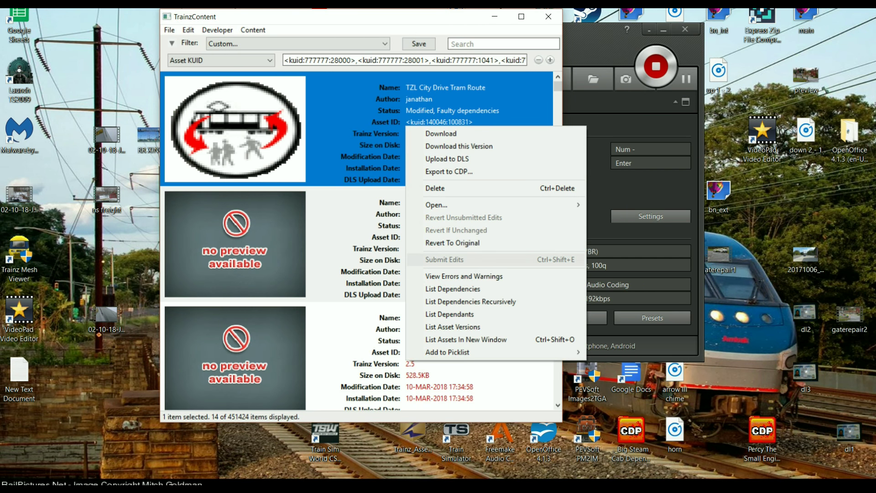
pyautogui.click(459, 277)
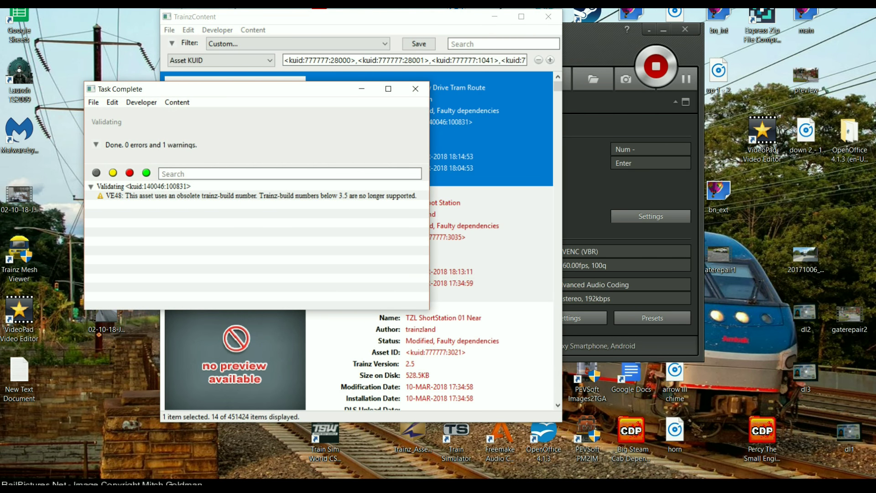
pyautogui.click(415, 88)
# List the dependencies of TZL City Drive Tram Route and check TZL City Tram Route among them for errors and warnings
pyautogui.rightClick(431, 122)
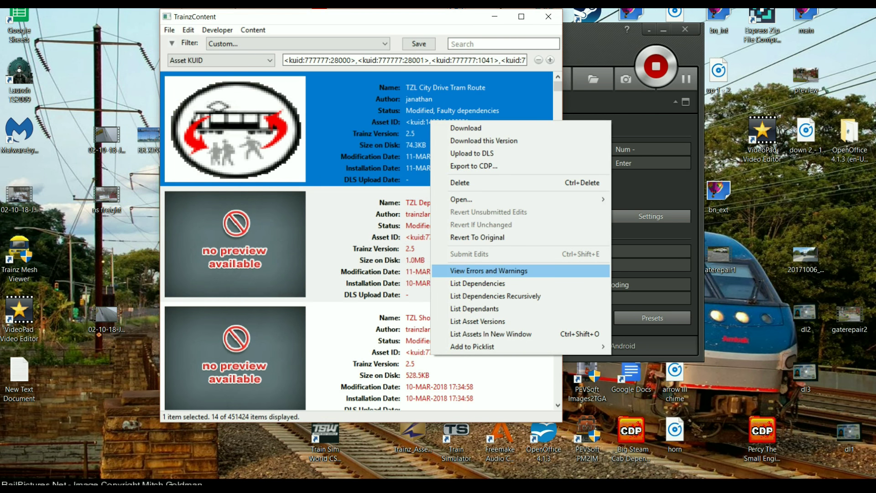
pyautogui.click(477, 284)
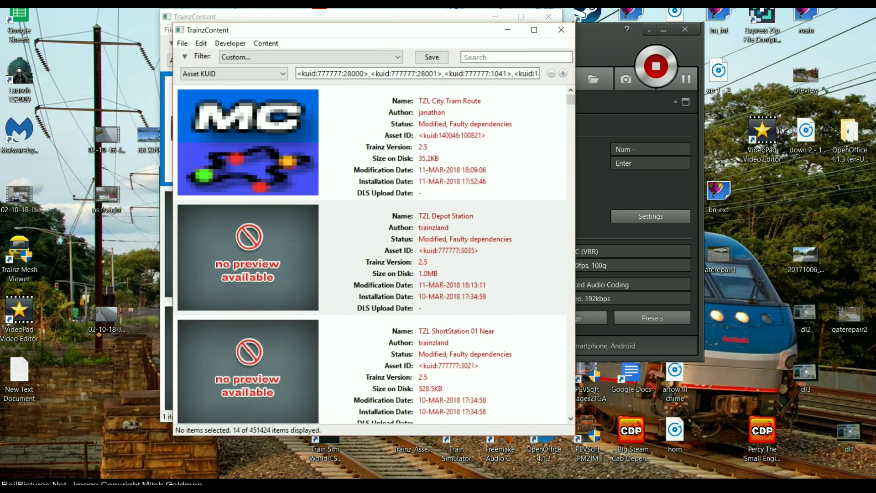
pyautogui.rightClick(459, 153)
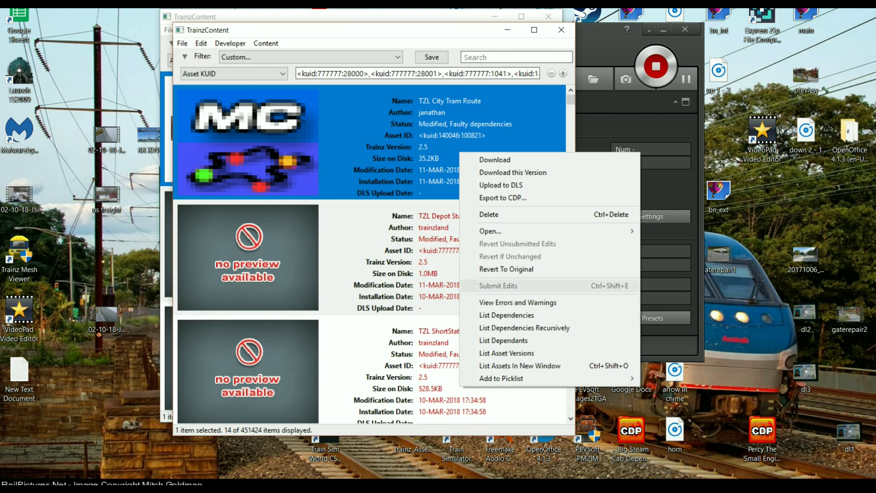
pyautogui.click(518, 302)
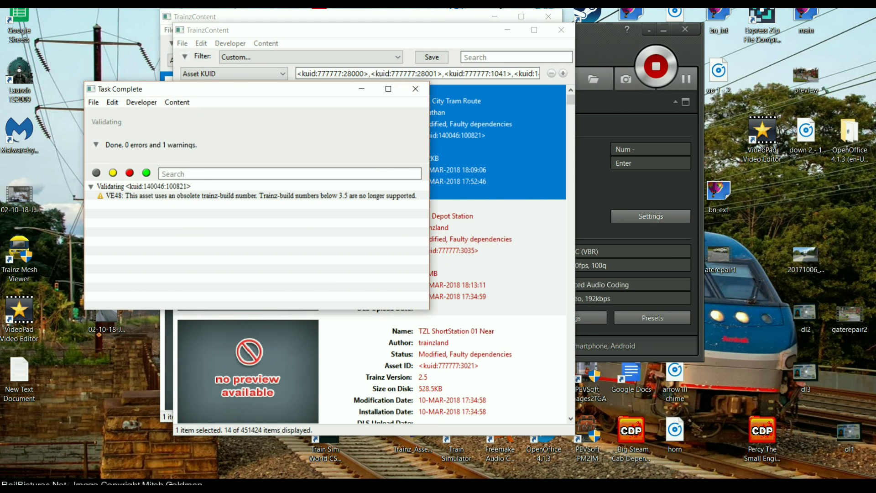
pyautogui.click(416, 88)
# Check TZL Depot Station for errors and warnings, close the report, and select TZL ShortStation 01 Near
pyautogui.click(441, 233)
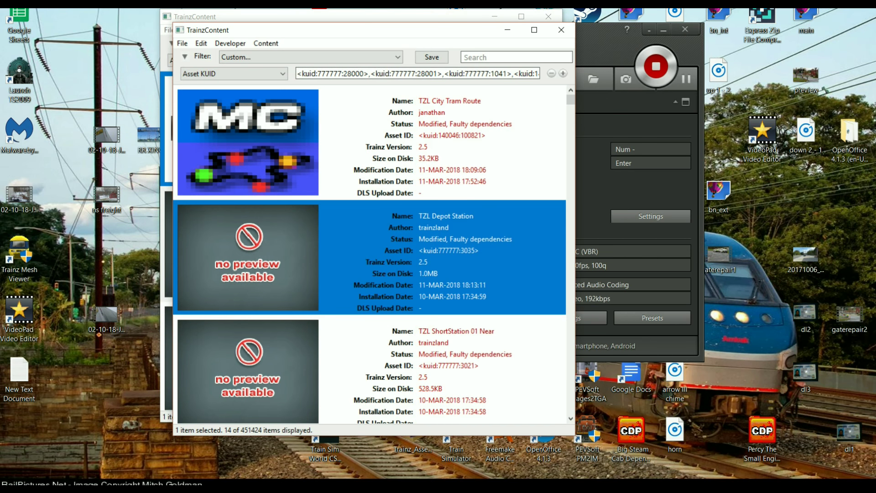
pyautogui.rightClick(441, 234)
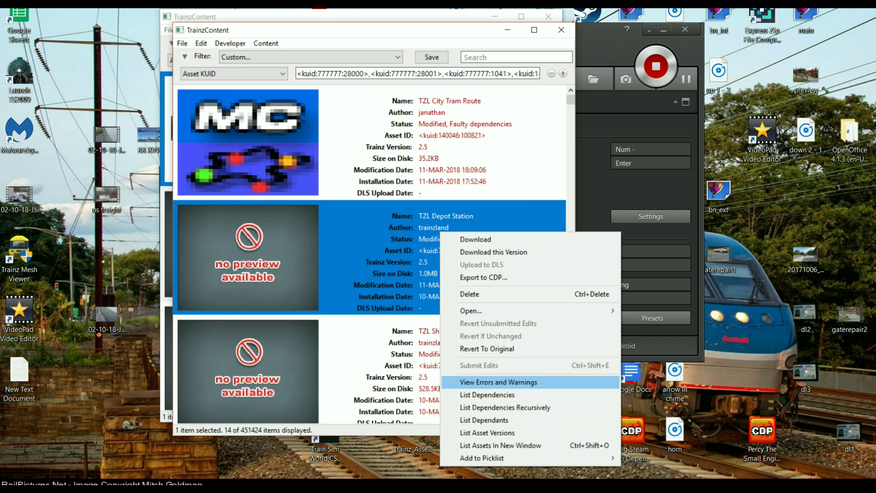
pyautogui.click(499, 383)
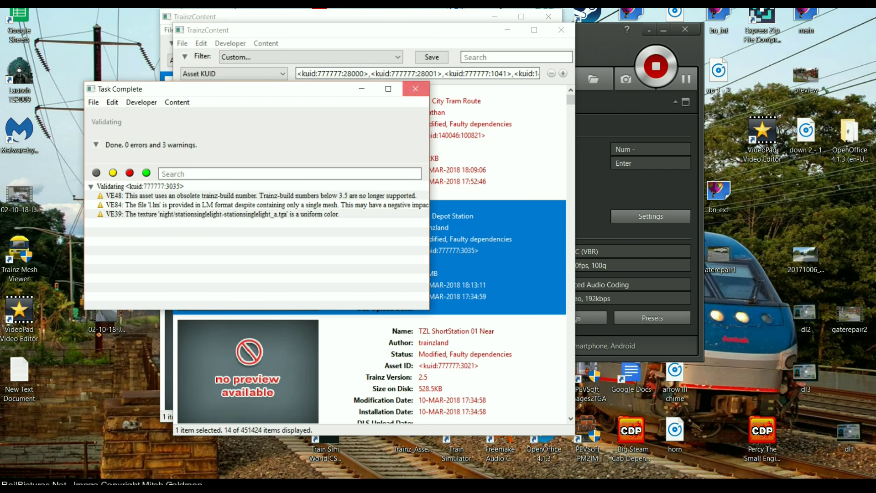
pyautogui.click(416, 88)
pyautogui.click(370, 369)
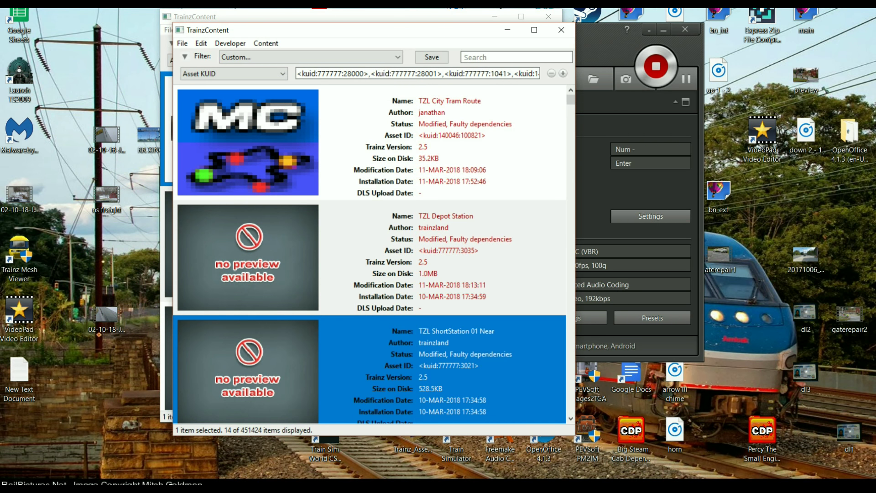
# List the dependencies of TZL City Tram Route and check TZL Station Underground 01 among them for errors and warnings
pyautogui.rightClick(440, 153)
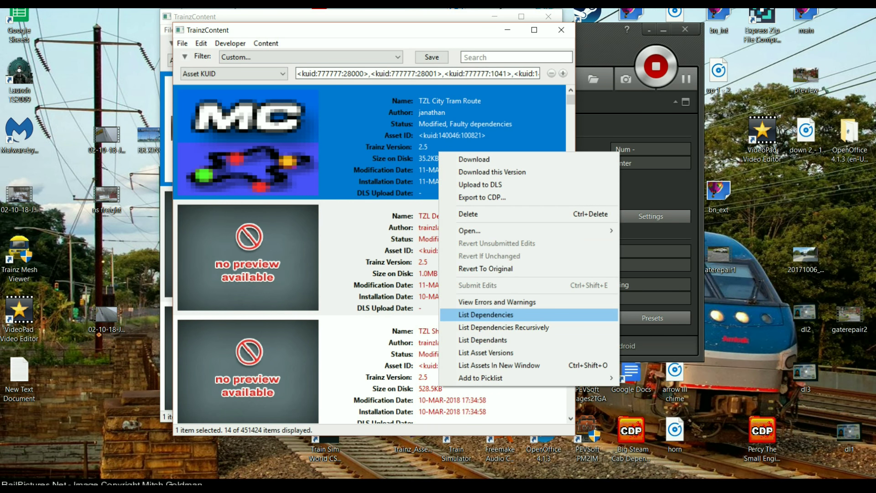
pyautogui.click(486, 315)
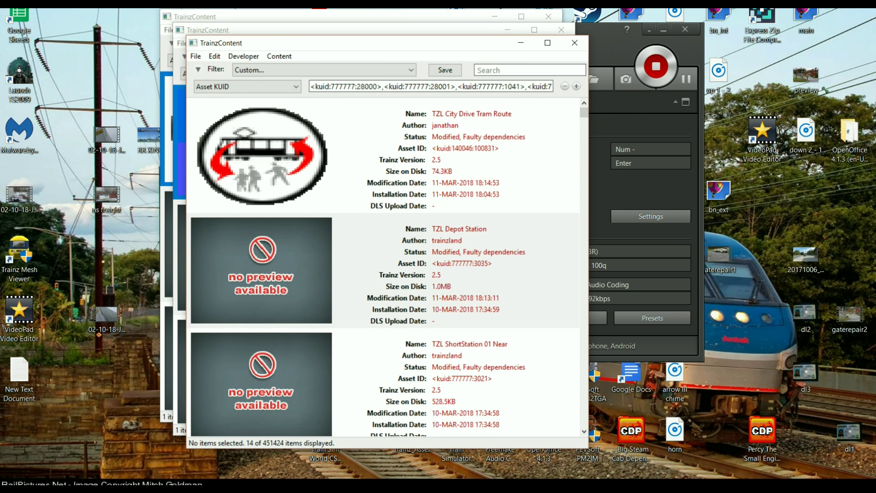
pyautogui.scroll(-5, 383, 267)
pyautogui.rightClick(488, 371)
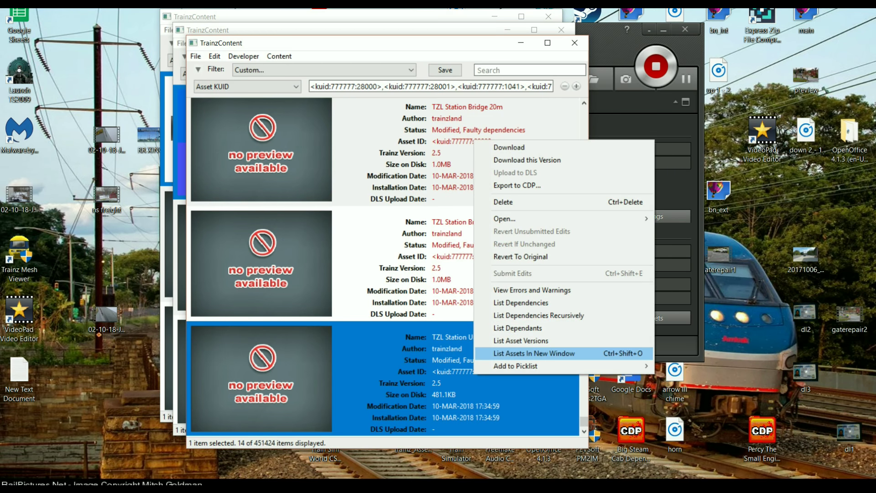
pyautogui.click(506, 289)
pyautogui.scroll(2, 257, 245)
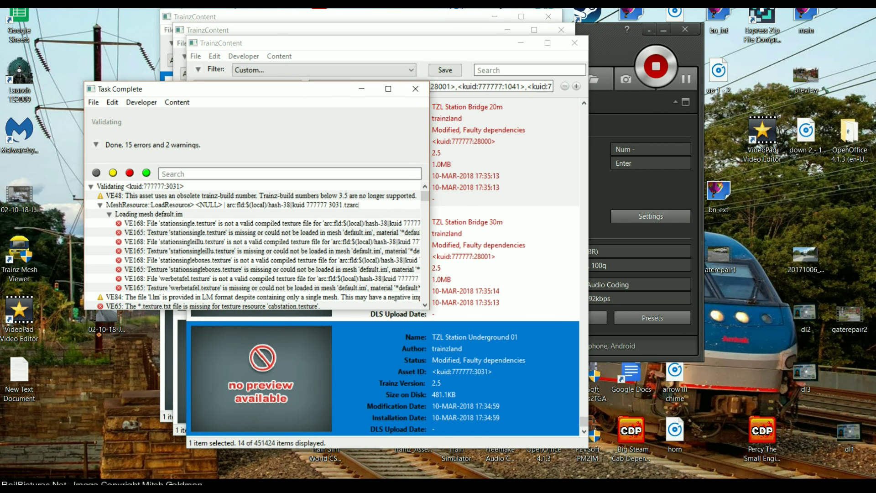
pyautogui.scroll(-2, 256, 245)
pyautogui.click(416, 88)
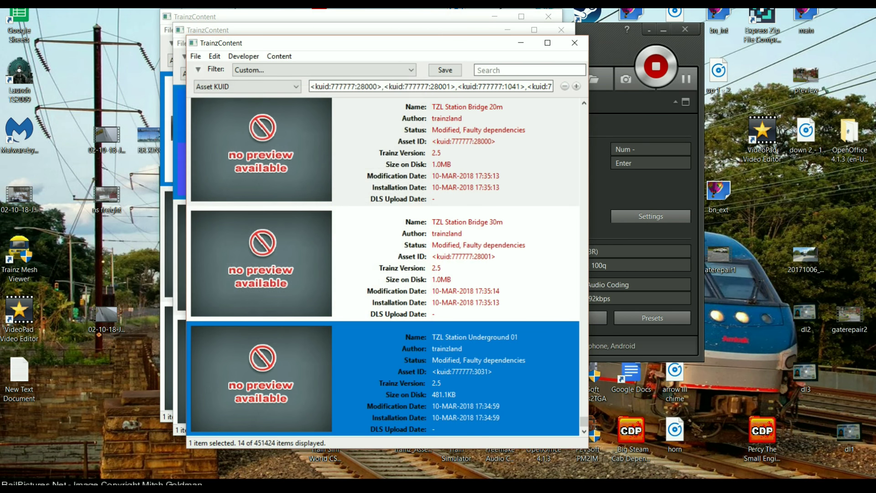
# Open TZL Station Underground 01 for editing and copy all the files in its folder
pyautogui.rightClick(465, 125)
pyautogui.moveTo(593, 204)
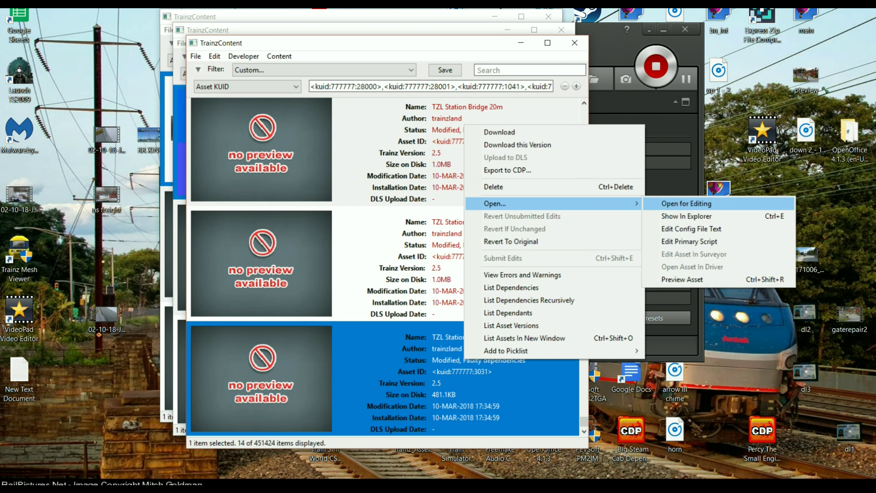
pyautogui.click(680, 204)
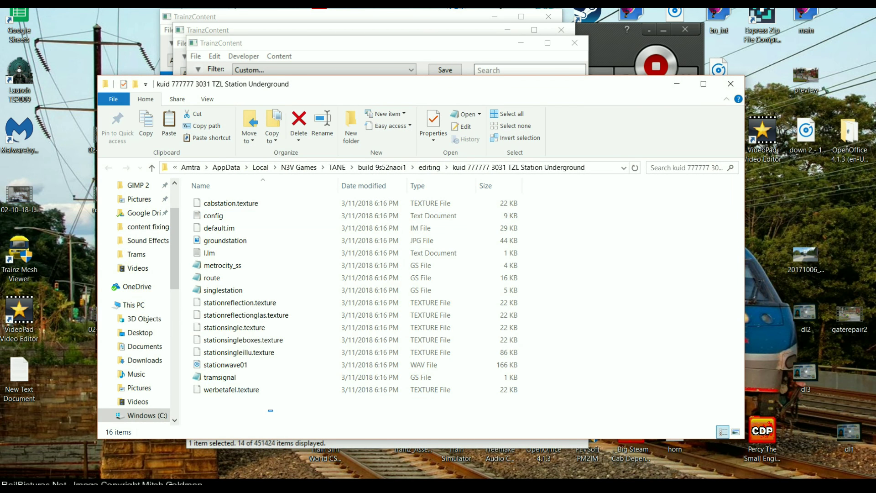
pyautogui.moveTo(268, 412); pyautogui.dragTo(208, 194)
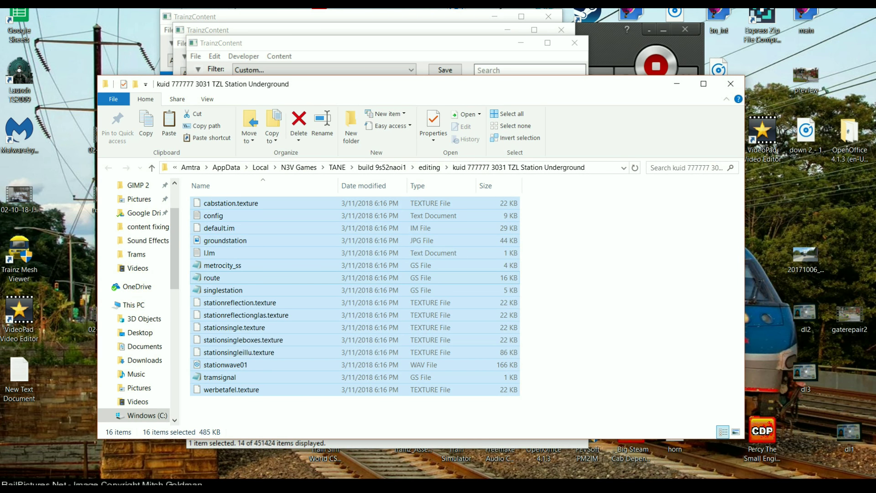
pyautogui.rightClick(225, 275)
pyautogui.click(247, 418)
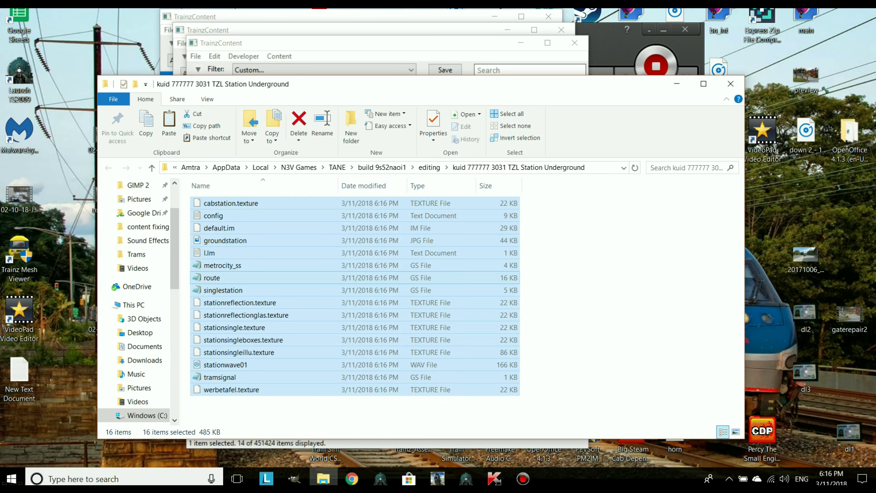
# Minimize the TZL Station Underground folder and the three TrainzContent windows to reach the desktop
pyautogui.click(677, 84)
pyautogui.click(521, 43)
pyautogui.click(507, 29)
pyautogui.click(494, 17)
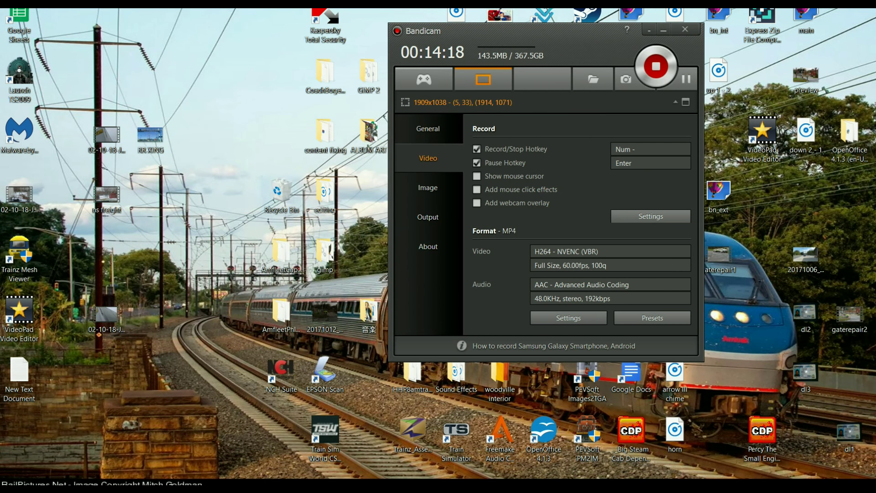
# Delete all old files in the desktop's content fixing folder and paste the copied TZL Station Underground files there
pyautogui.doubleClick(325, 133)
pyautogui.moveTo(309, 347); pyautogui.dragTo(245, 215)
pyautogui.rightClick(245, 235)
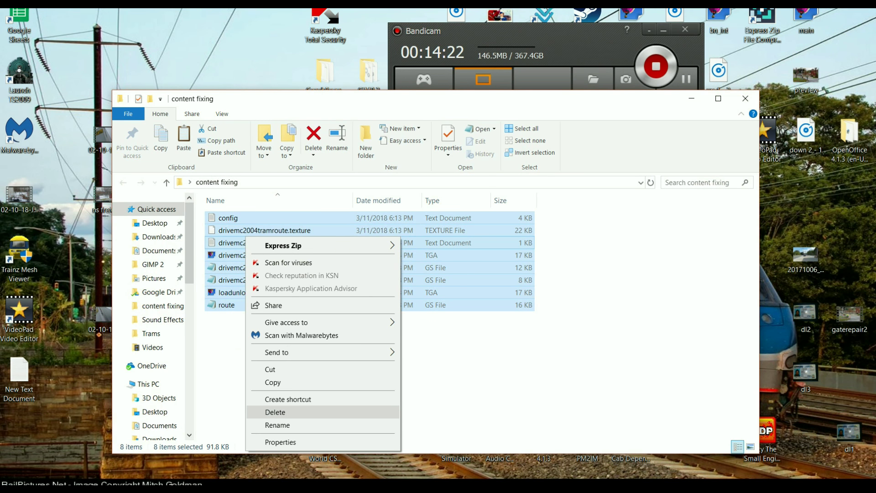
pyautogui.click(273, 413)
pyautogui.rightClick(318, 293)
pyautogui.click(338, 374)
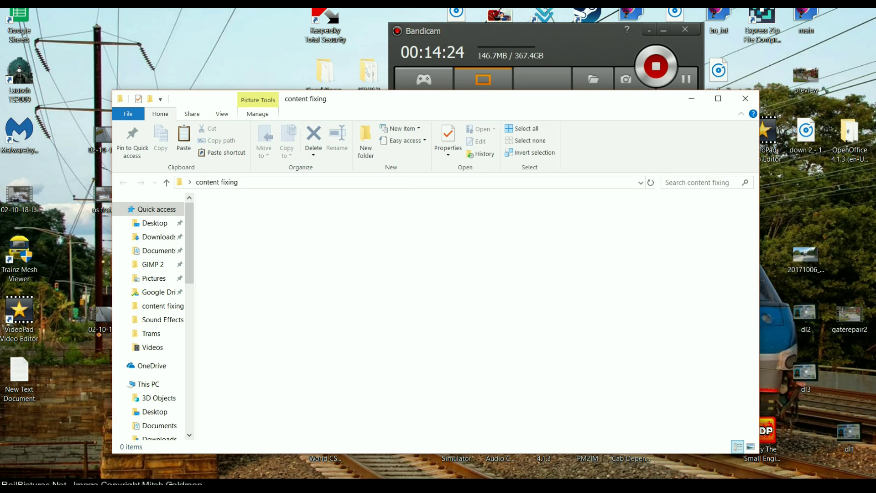
# Play the stationwave01 sound file from the content fixing folder and close the music player
pyautogui.moveTo(466, 485)
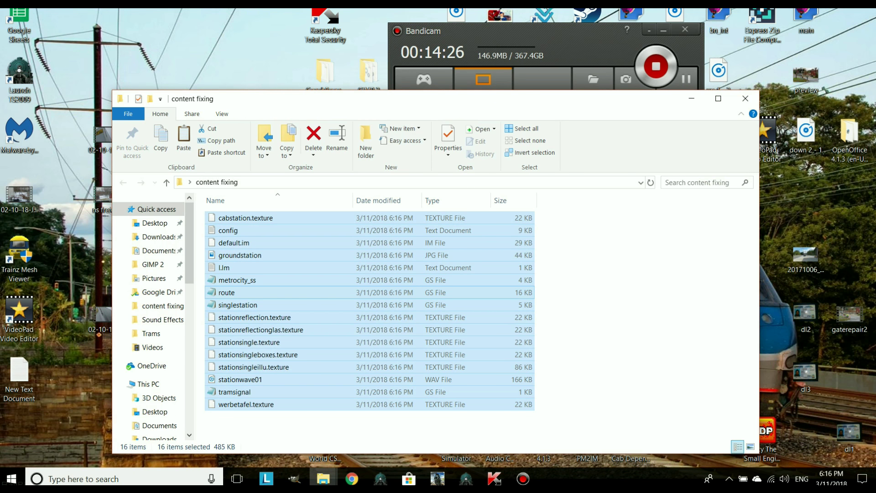
pyautogui.click(315, 380)
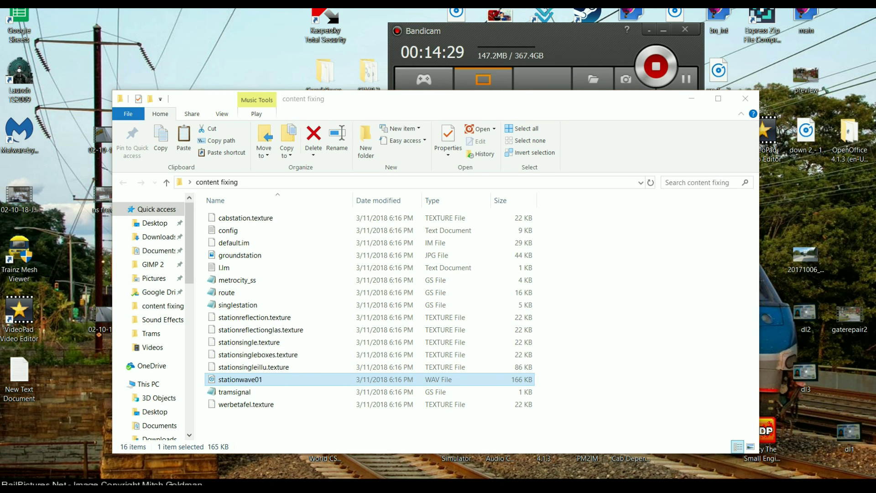
pyautogui.press('Return')
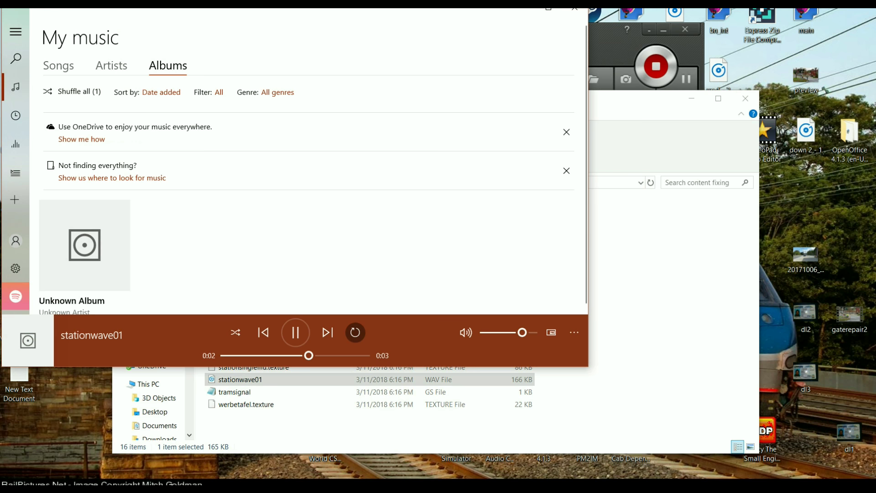
pyautogui.click(575, 10)
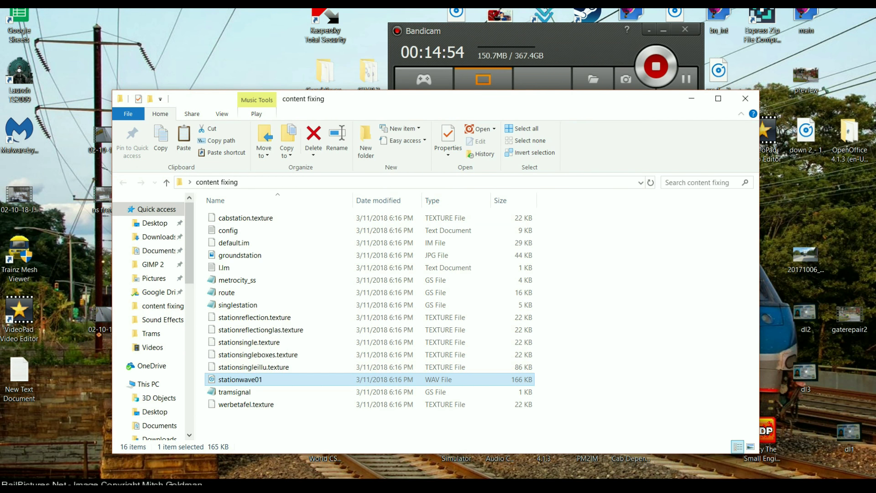
# Minimize the content fixing folder and launch Images2TGA from the desktop
pyautogui.click(691, 99)
pyautogui.click(587, 383)
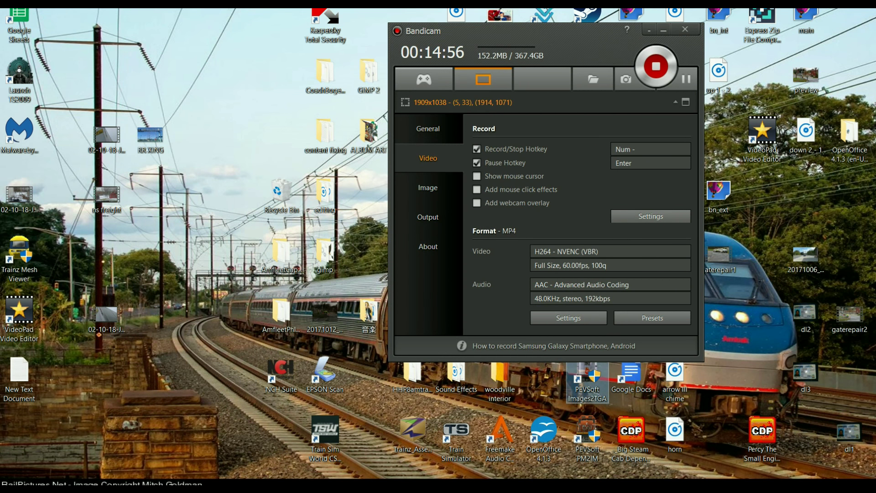
pyautogui.press('Return')
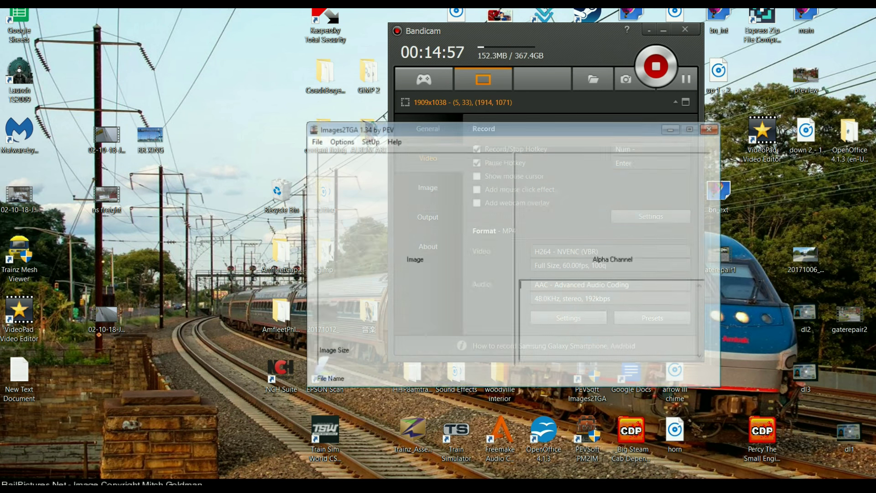
# Open cabstation.texture from the content fixing folder and save it as a TGA image named cabstation
pyautogui.click(315, 141)
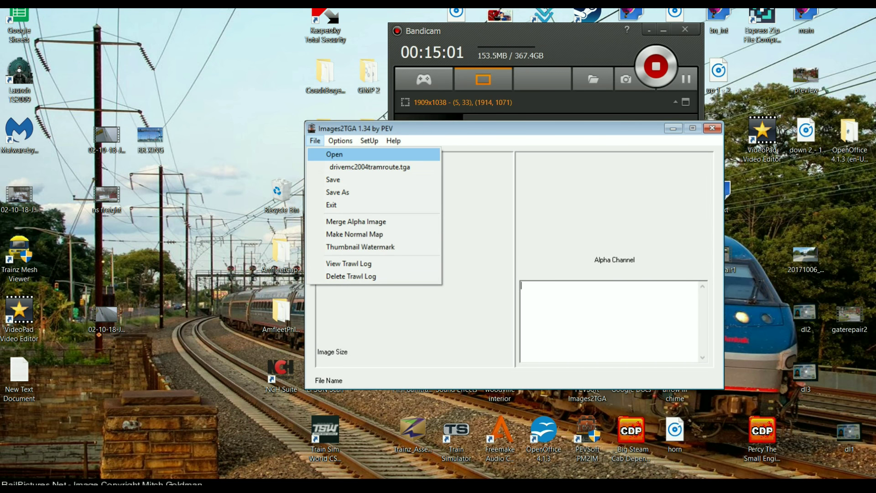
pyautogui.click(335, 154)
pyautogui.click(369, 153)
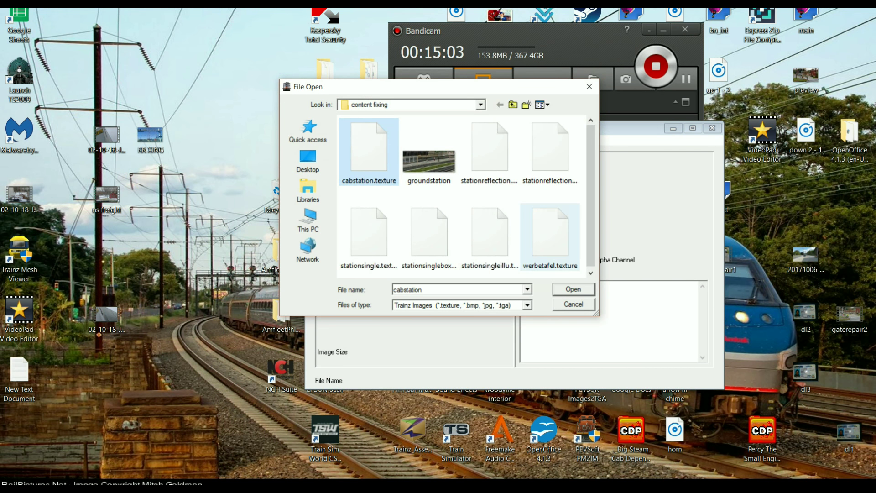
pyautogui.click(574, 290)
pyautogui.click(315, 141)
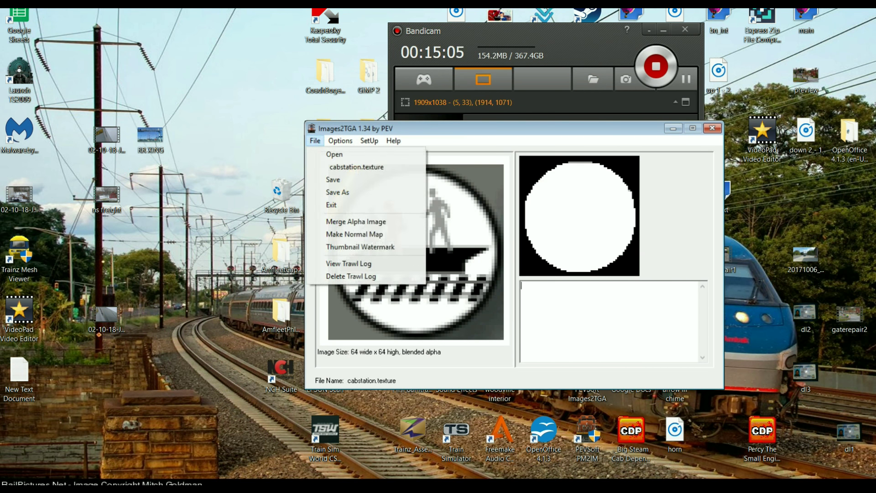
pyautogui.click(343, 191)
pyautogui.press('Return')
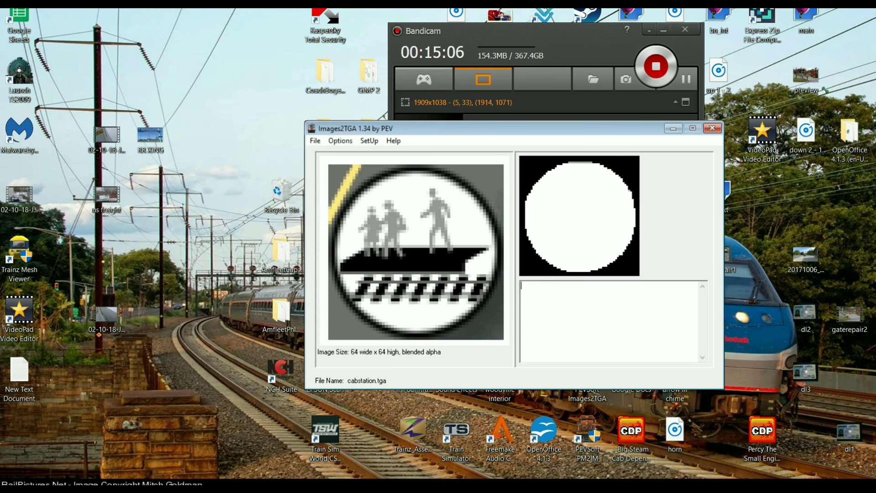
# Open the stationreflection texture file and save it as a TGA image under the same name
pyautogui.click(315, 141)
pyautogui.click(333, 152)
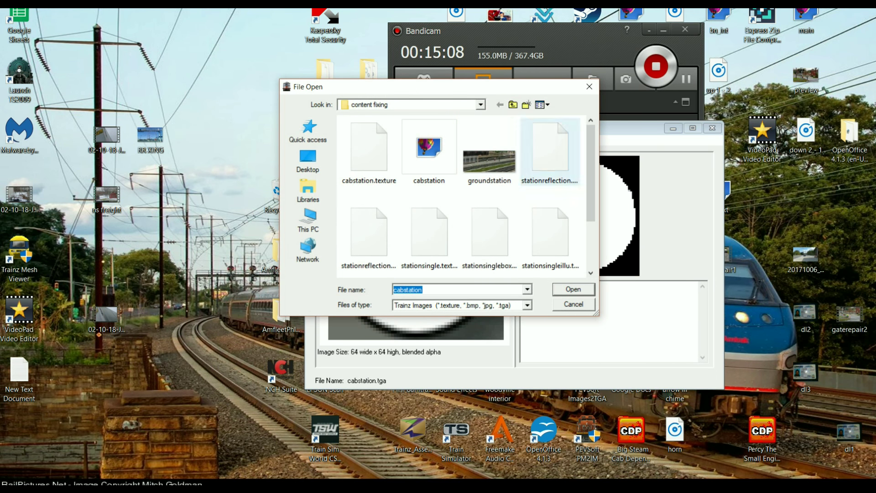
pyautogui.click(550, 153)
pyautogui.click(574, 290)
pyautogui.click(315, 140)
pyautogui.click(342, 190)
pyautogui.press('Return')
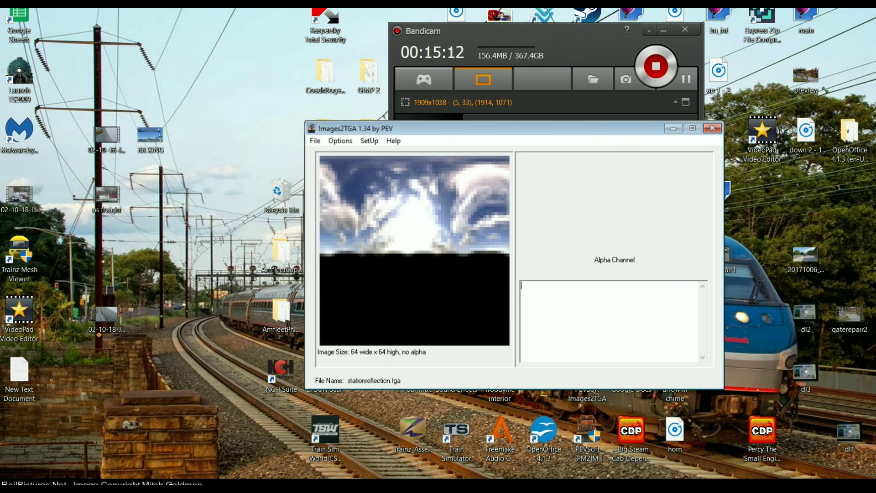
# Convert stationreflectionglas.texture to a TGA image with the same name in the content fixing folder
pyautogui.click(340, 141)
pyautogui.click(329, 151)
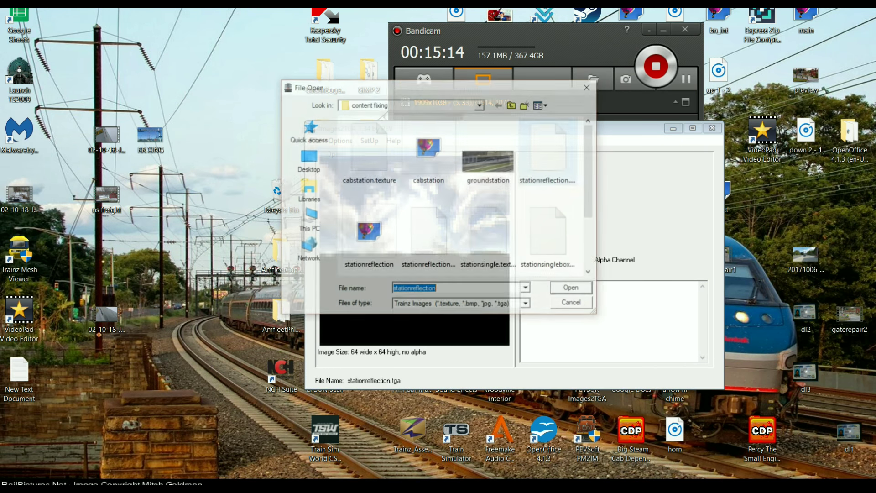
pyautogui.click(429, 238)
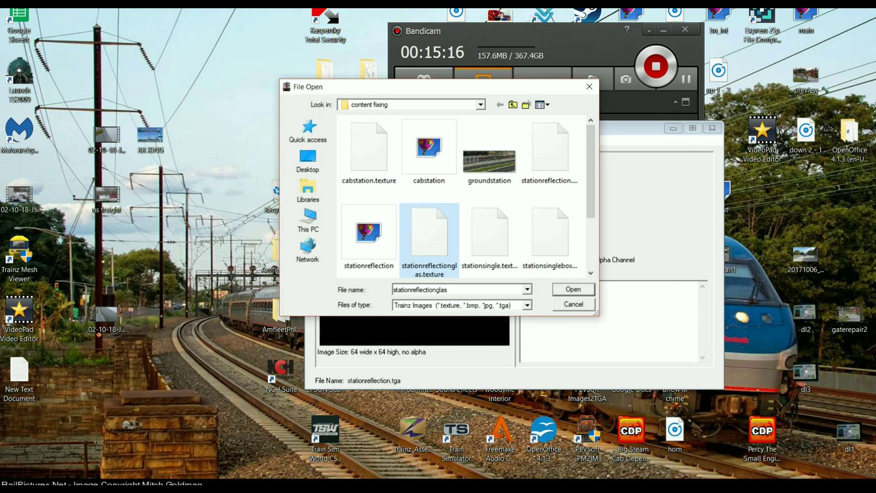
pyautogui.press('Return')
pyautogui.click(315, 140)
pyautogui.click(334, 190)
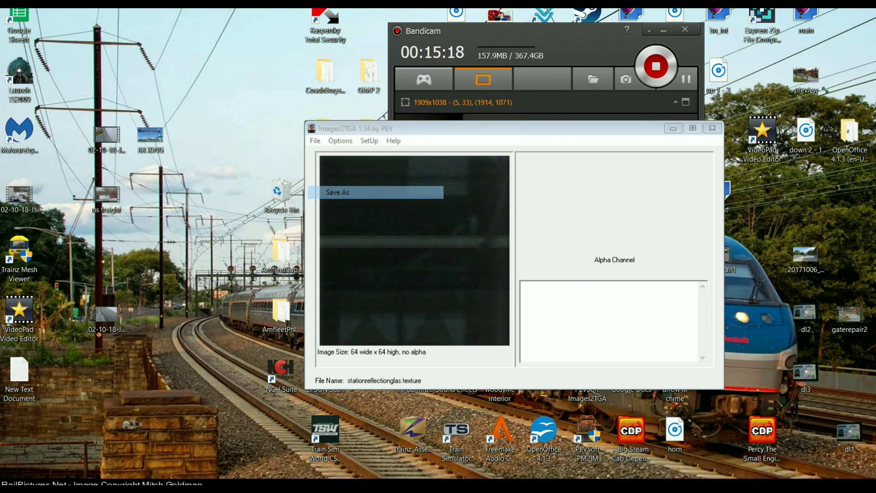
pyautogui.press('Return')
# Open stationsingle.texture and save it as a TGA image named stationsingle
pyautogui.click(315, 140)
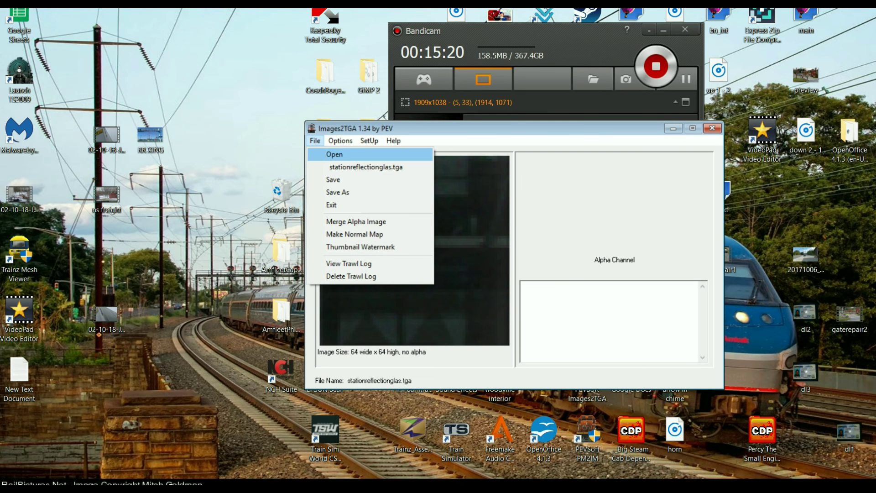
pyautogui.click(333, 155)
pyautogui.click(550, 237)
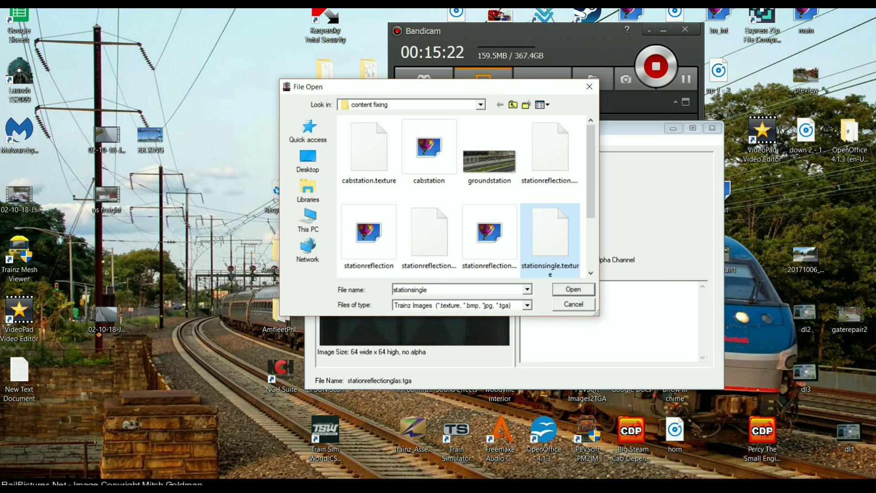
pyautogui.click(574, 289)
pyautogui.click(315, 141)
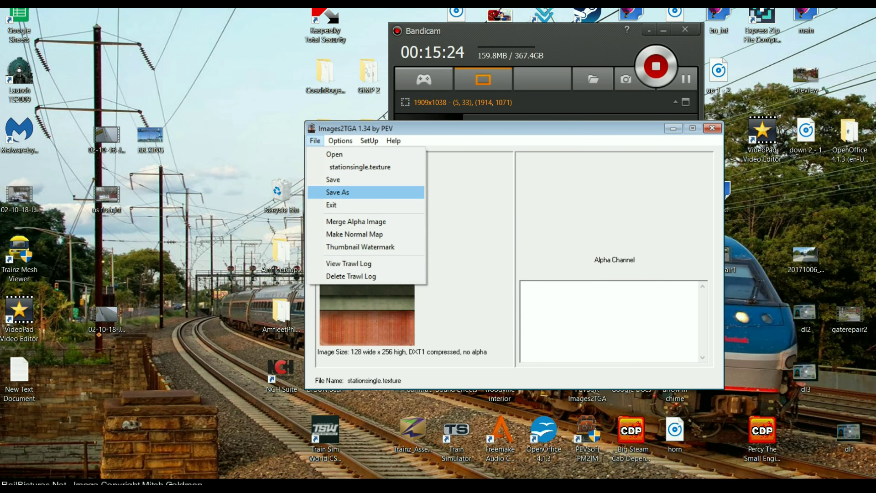
pyautogui.click(336, 192)
pyautogui.press('Return')
# Load the stationsingleboxes texture file and save it as a TGA image named stationsingleboxes
pyautogui.click(315, 140)
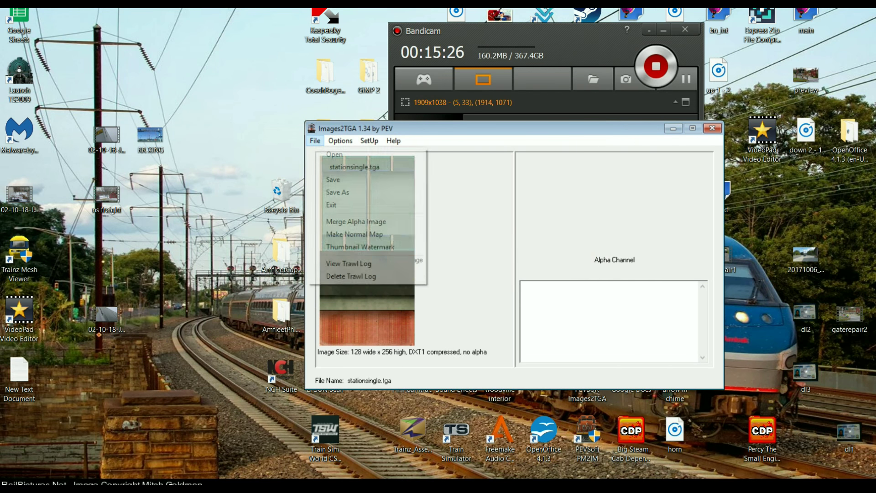
pyautogui.click(333, 151)
pyautogui.scroll(-2, 490, 233)
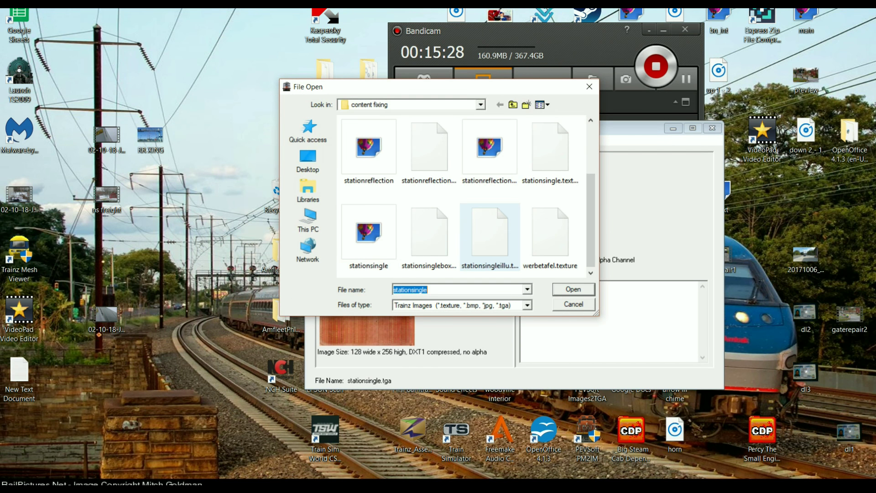
pyautogui.click(432, 235)
pyautogui.doubleClick(430, 235)
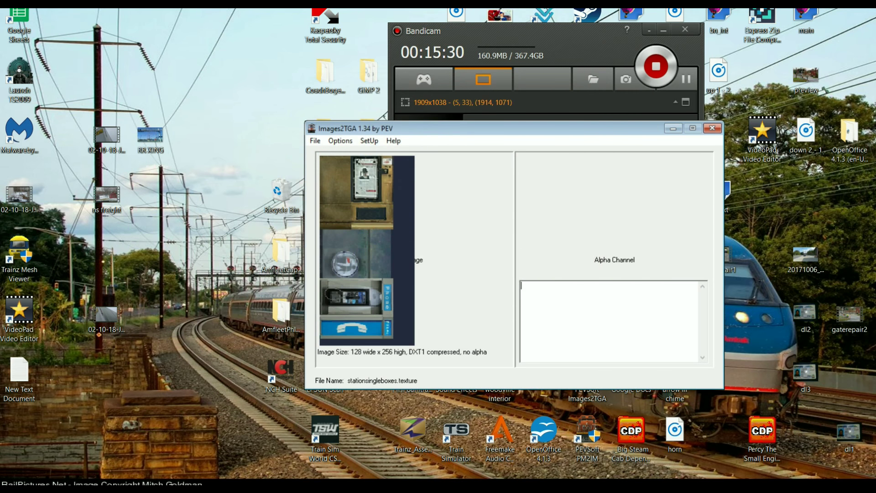
pyautogui.click(315, 141)
pyautogui.click(338, 192)
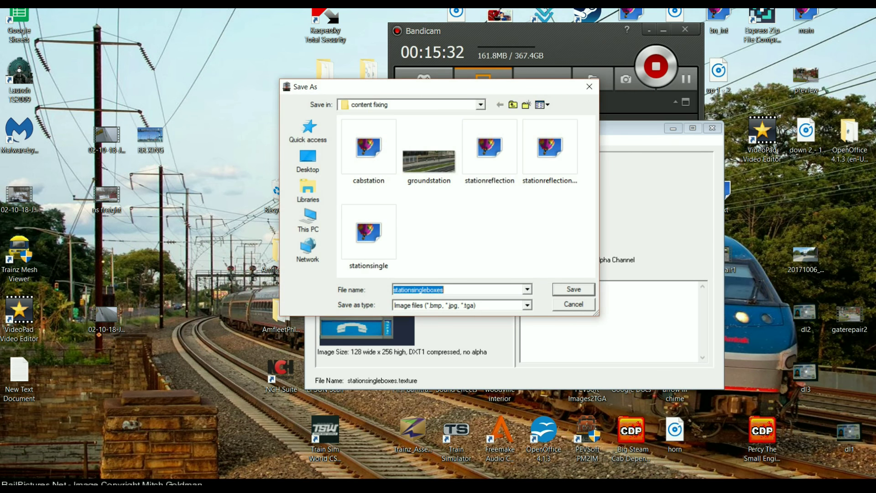
pyautogui.click(574, 290)
# Convert the stationsingleillu texture file to a TGA image with the same name
pyautogui.click(315, 141)
pyautogui.click(324, 153)
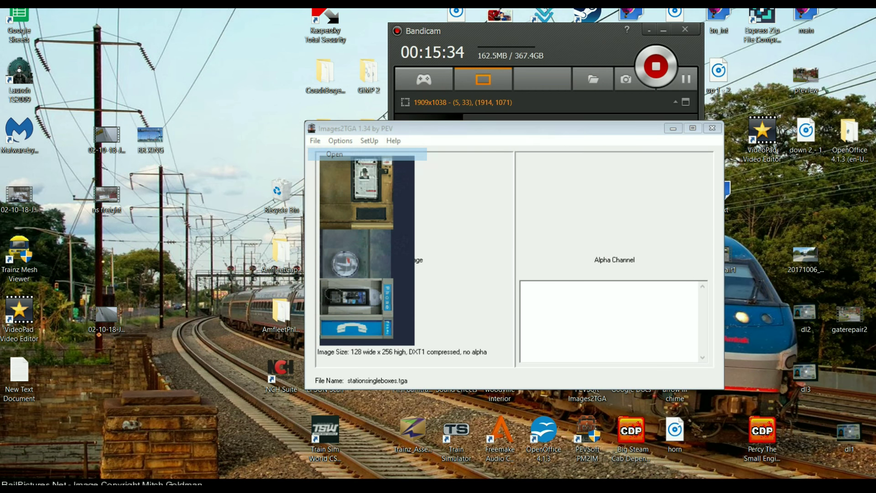
pyautogui.scroll(-2, 543, 214)
pyautogui.click(551, 158)
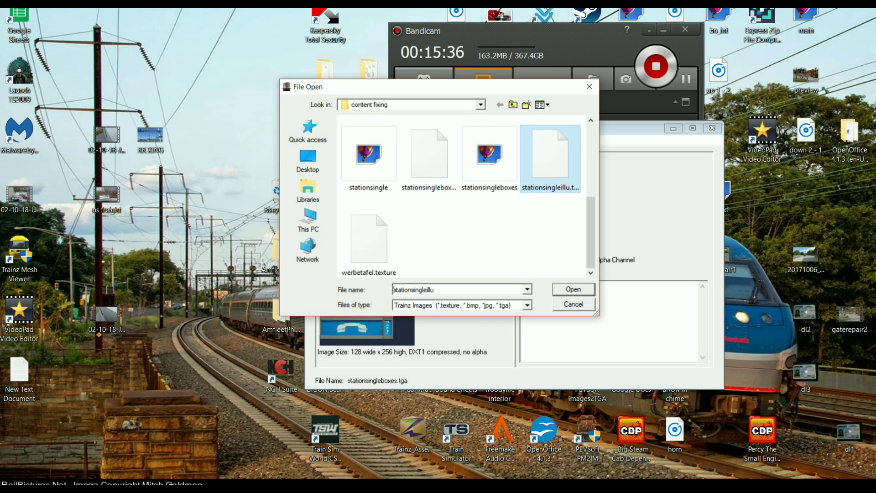
pyautogui.click(573, 289)
pyautogui.click(315, 141)
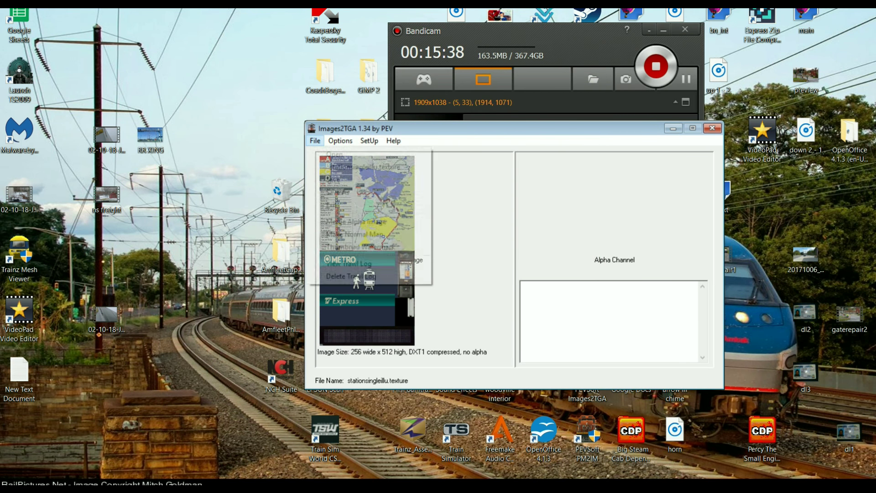
pyautogui.click(337, 192)
pyautogui.click(574, 290)
# Convert werbetafel.texture to a TGA image named werbetafel and close Images2TGA
pyautogui.click(315, 140)
pyautogui.click(332, 153)
pyautogui.scroll(-3, 463, 196)
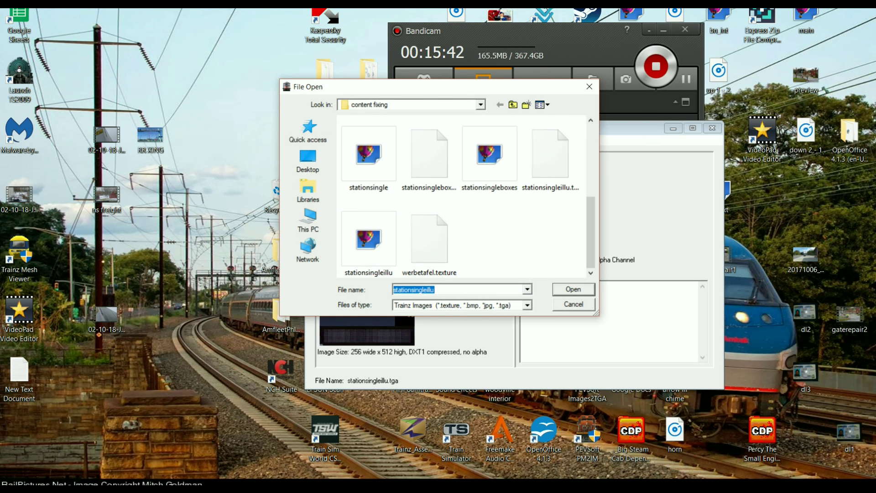
pyautogui.click(429, 242)
pyautogui.click(574, 290)
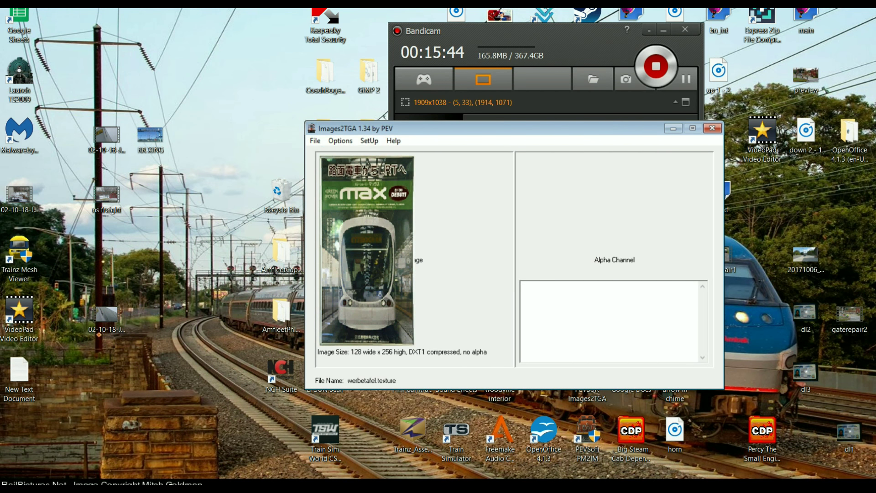
pyautogui.click(315, 140)
pyautogui.click(332, 191)
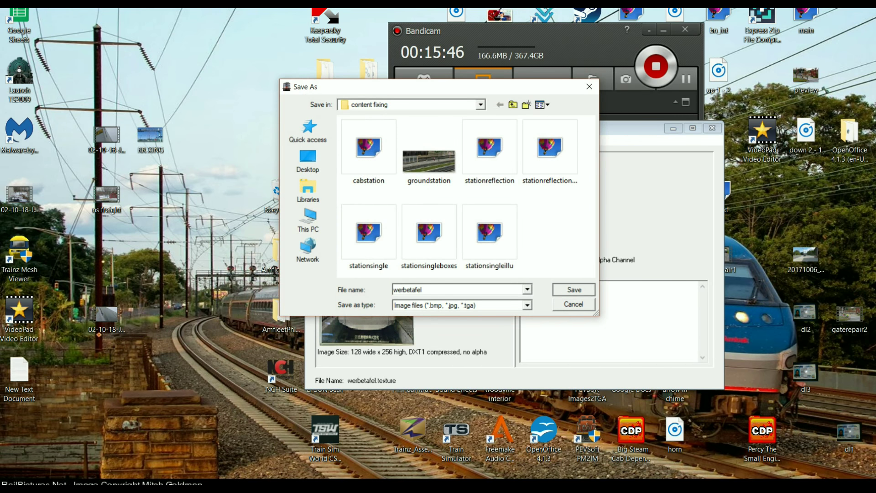
pyautogui.click(569, 287)
pyautogui.click(712, 128)
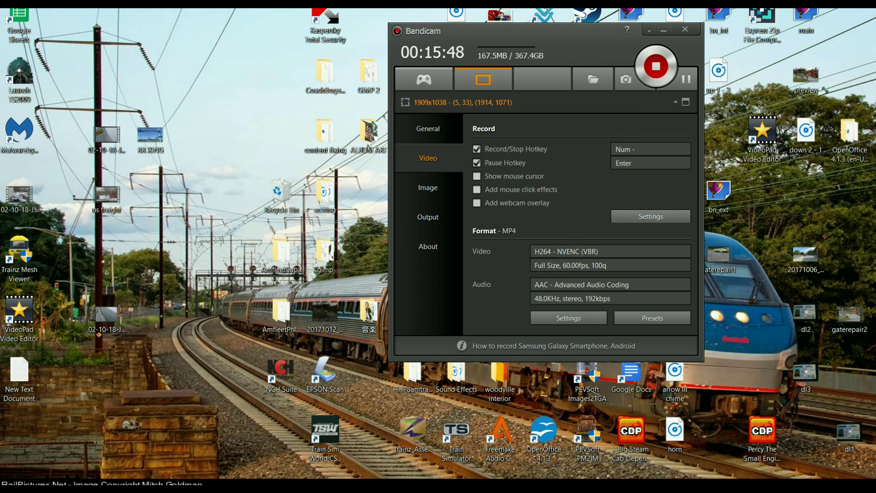
# Restore the content fixing folder, copy all of its files including the new TGA images, and close the folder
pyautogui.moveTo(523, 485)
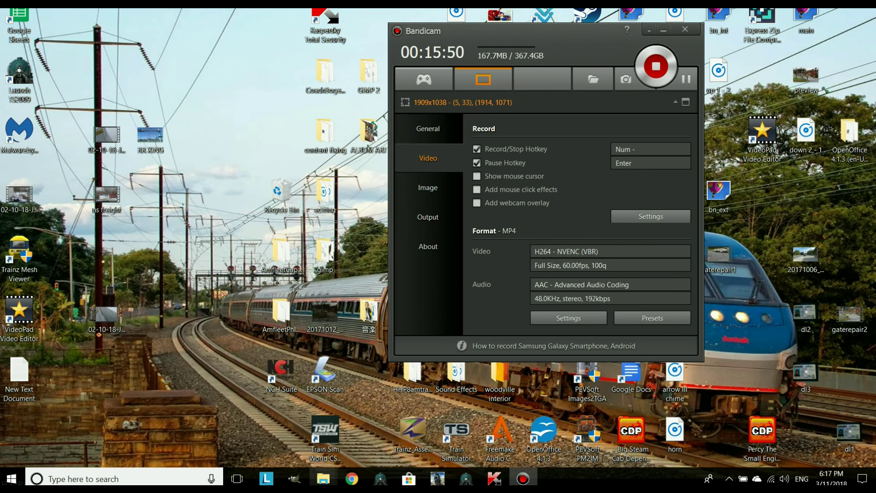
pyautogui.moveTo(323, 478)
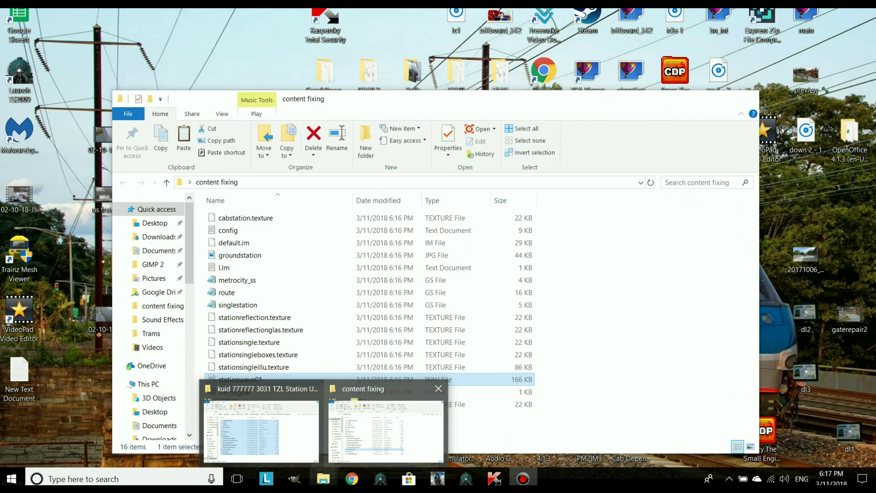
pyautogui.click(385, 429)
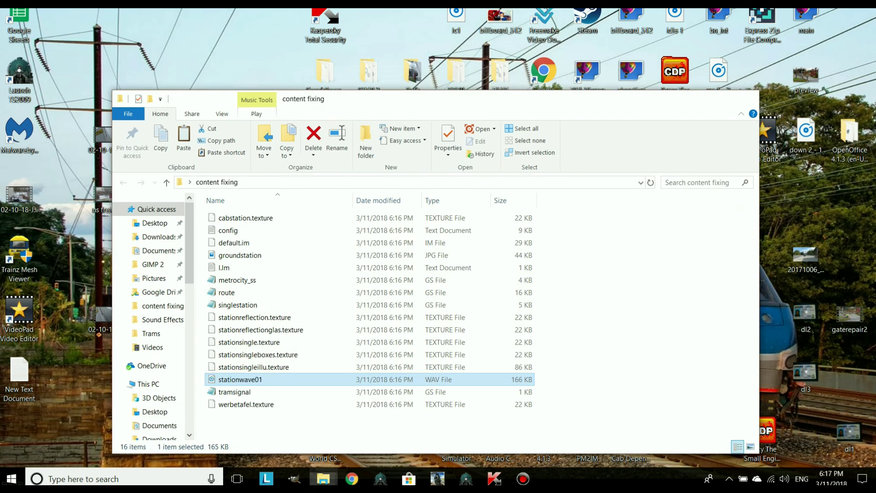
pyautogui.moveTo(209, 220); pyautogui.dragTo(210, 438)
pyautogui.rightClick(273, 331)
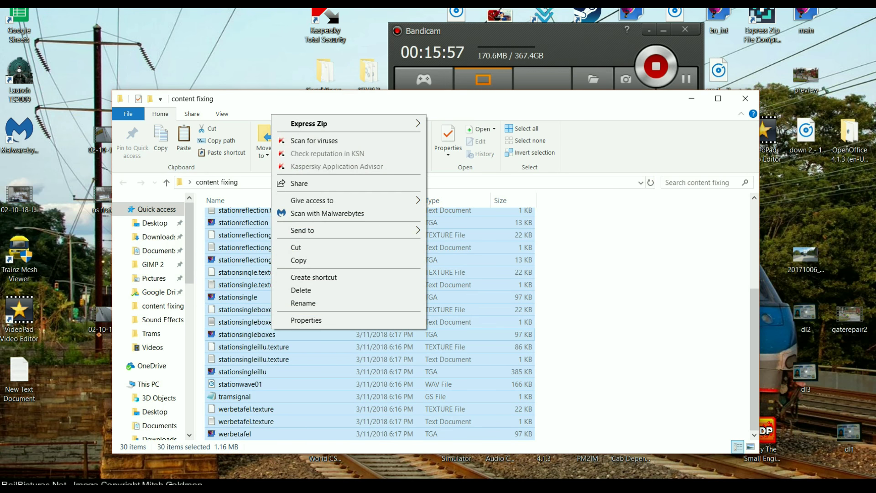
pyautogui.click(299, 260)
pyautogui.scroll(3, 302, 247)
pyautogui.scroll(1, 292, 302)
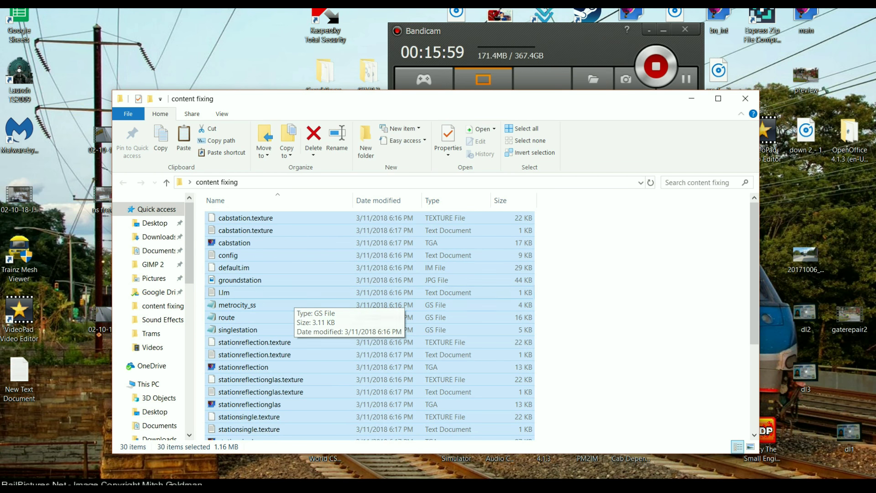
pyautogui.click(746, 98)
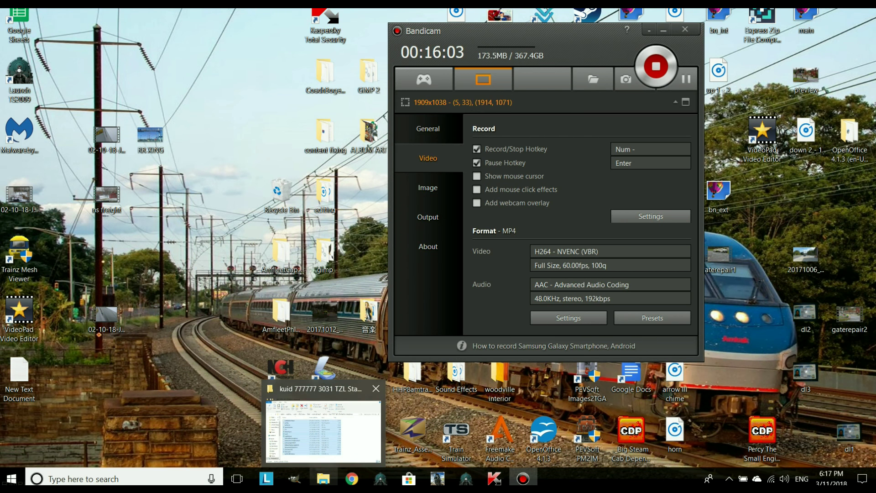
pyautogui.click(323, 434)
pyautogui.rightClick(545, 284)
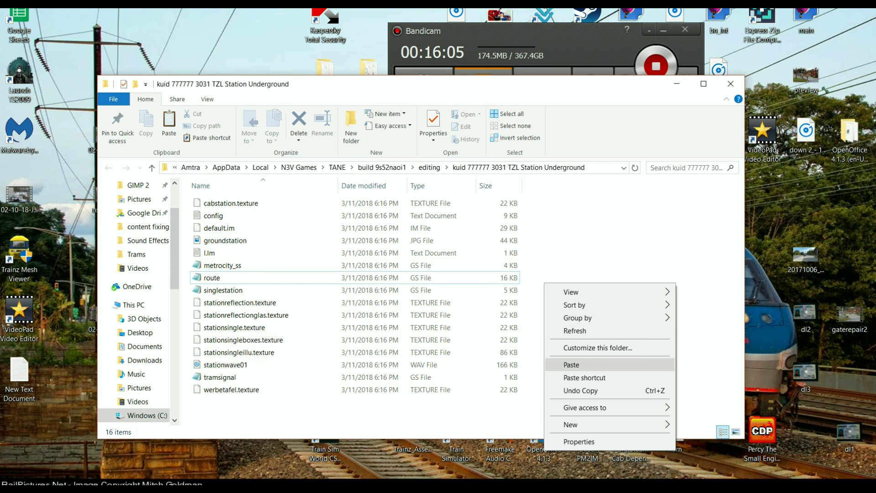
pyautogui.click(571, 365)
pyautogui.click(431, 187)
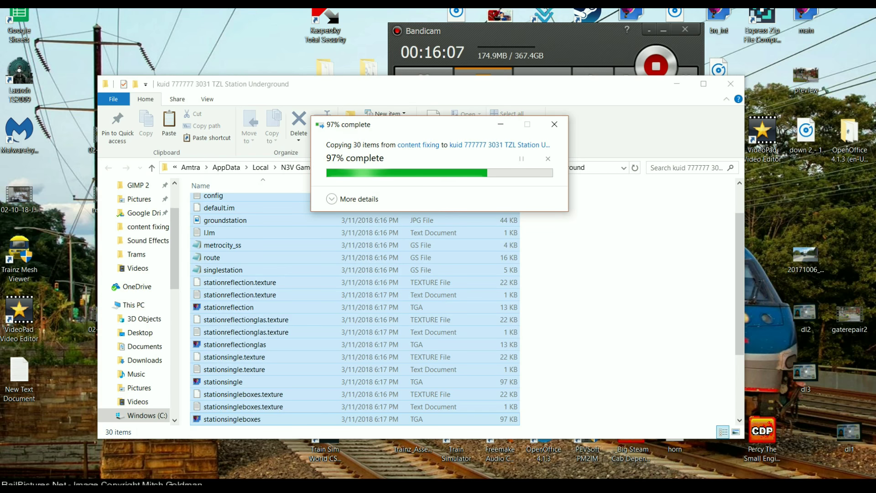
pyautogui.click(731, 84)
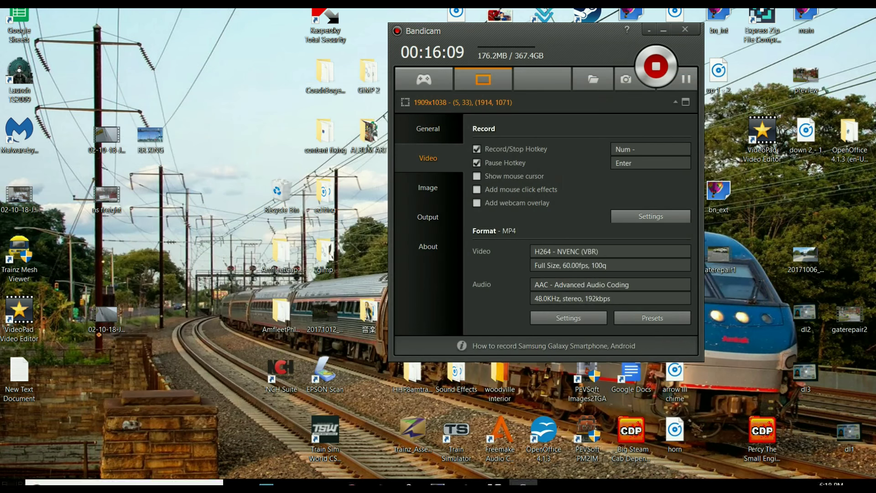
# Switch back to the TrainzContent window listing TZL Station Underground 01 and submit that asset's edits
pyautogui.moveTo(437, 479)
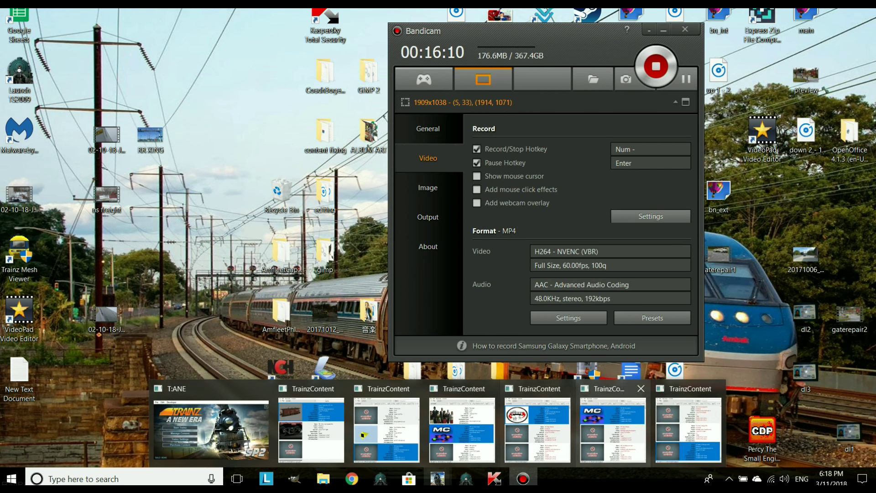
pyautogui.click(653, 425)
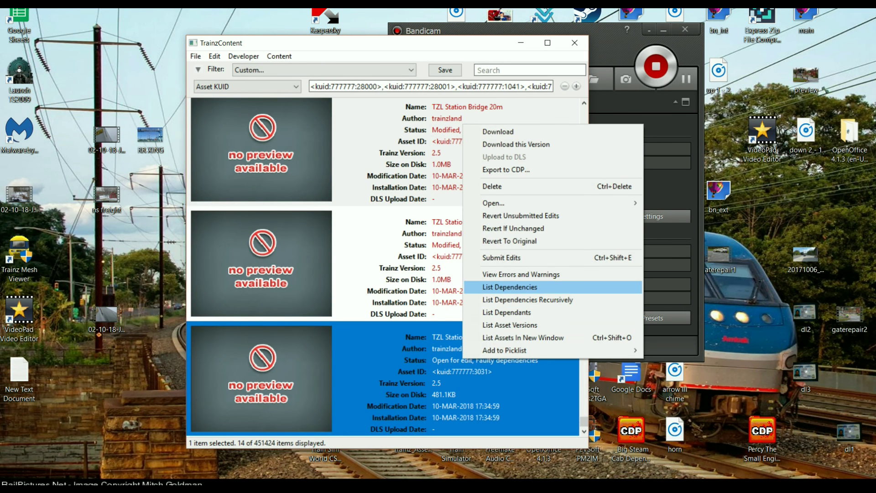
pyautogui.click(502, 258)
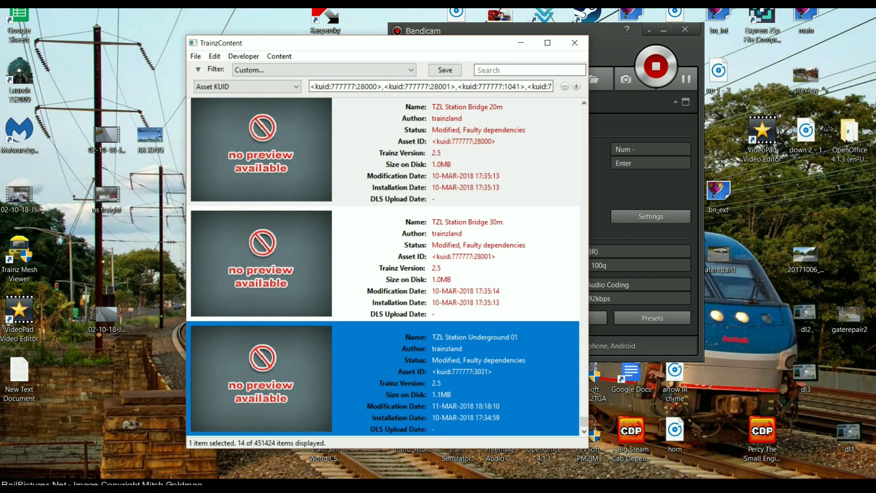
# Check the errors and warnings reported for TZL Station Bridge 30m and close the report
pyautogui.click(484, 265)
pyautogui.rightClick(448, 254)
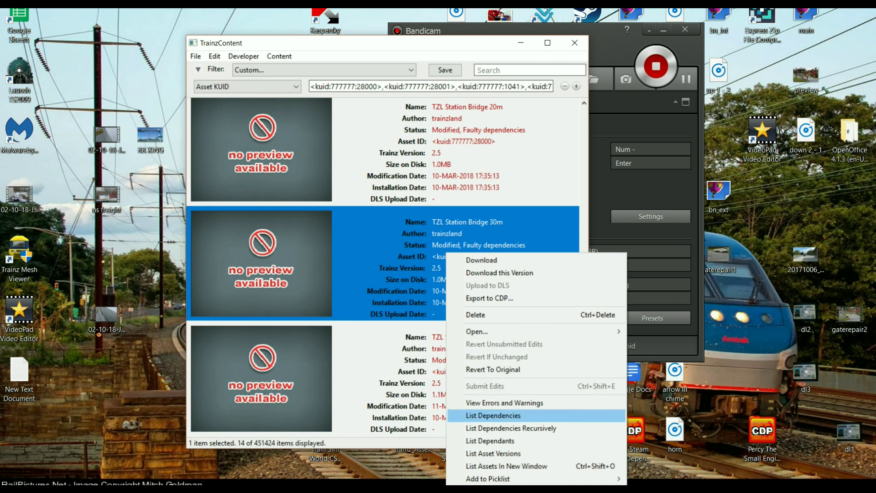
pyautogui.click(502, 402)
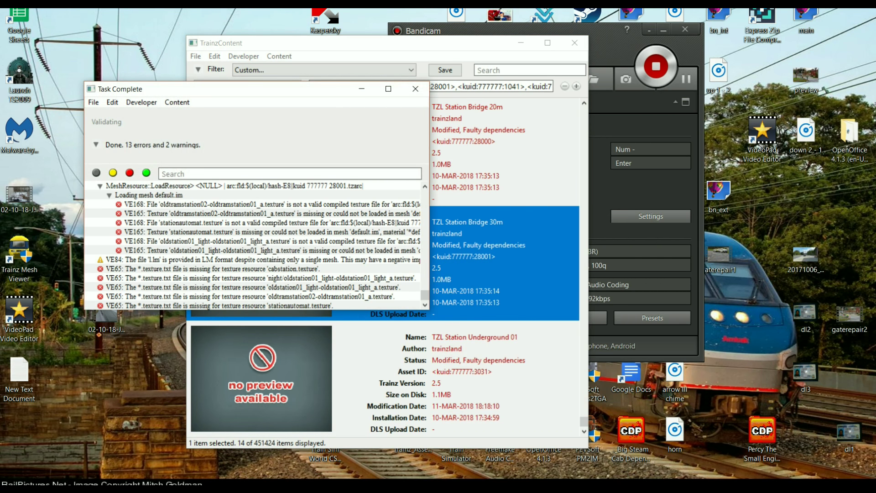
pyautogui.click(415, 88)
# Show the TZL Station Bridge 30m asset's files in Explorer, copy all of them, and minimize the open windows
pyautogui.rightClick(459, 257)
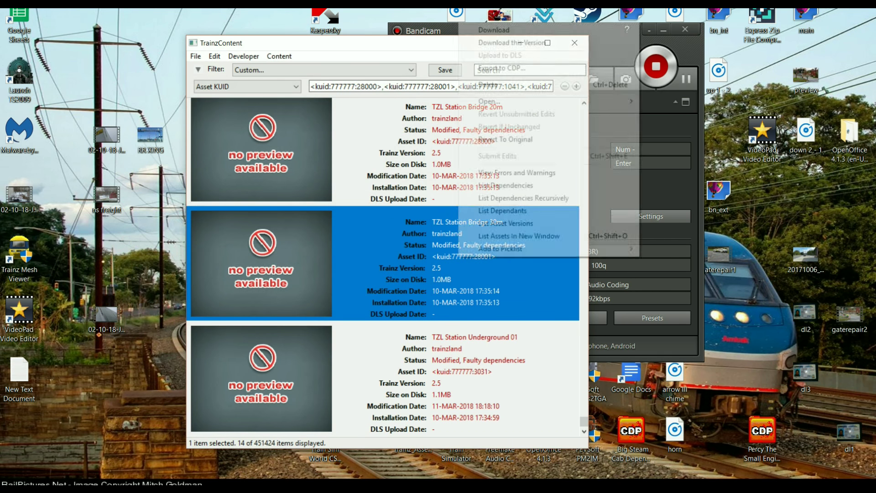
pyautogui.moveTo(549, 101)
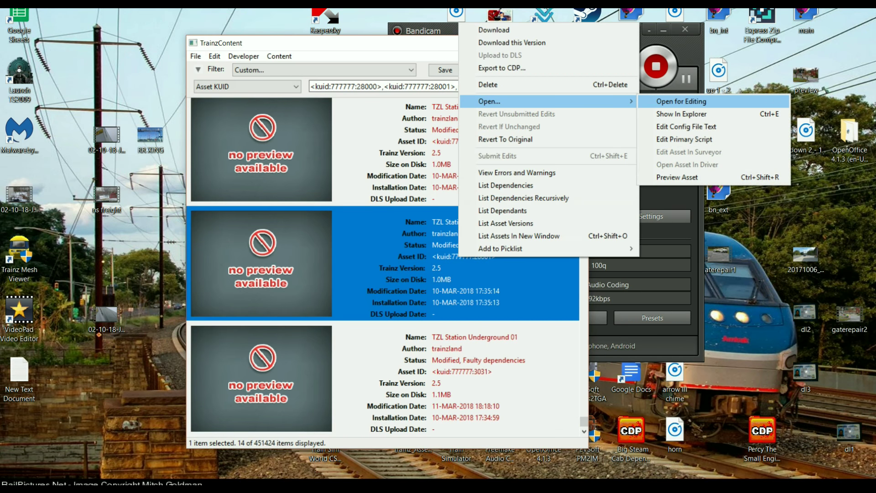
pyautogui.click(672, 114)
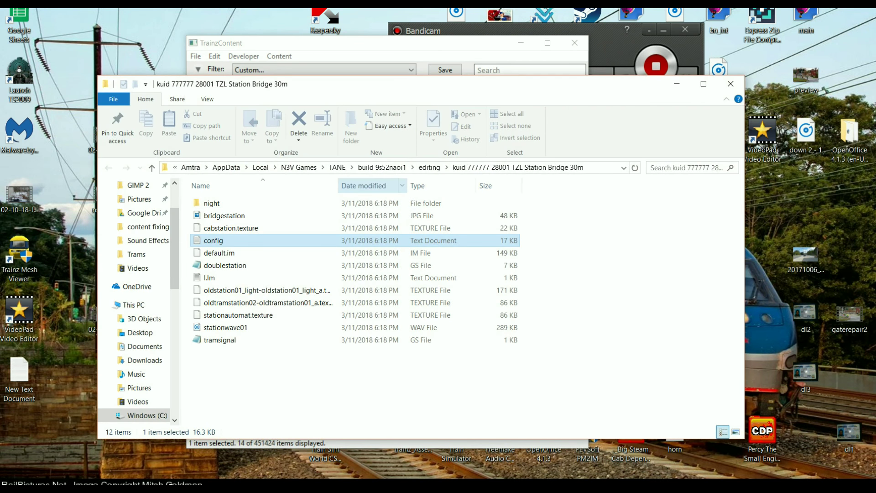
pyautogui.moveTo(288, 373); pyautogui.dragTo(220, 202)
pyautogui.rightClick(229, 255)
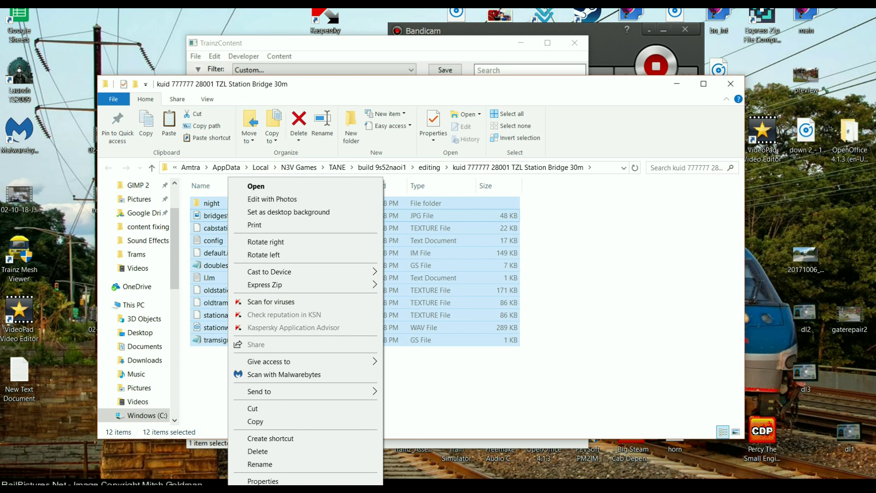
pyautogui.click(256, 421)
pyautogui.click(677, 84)
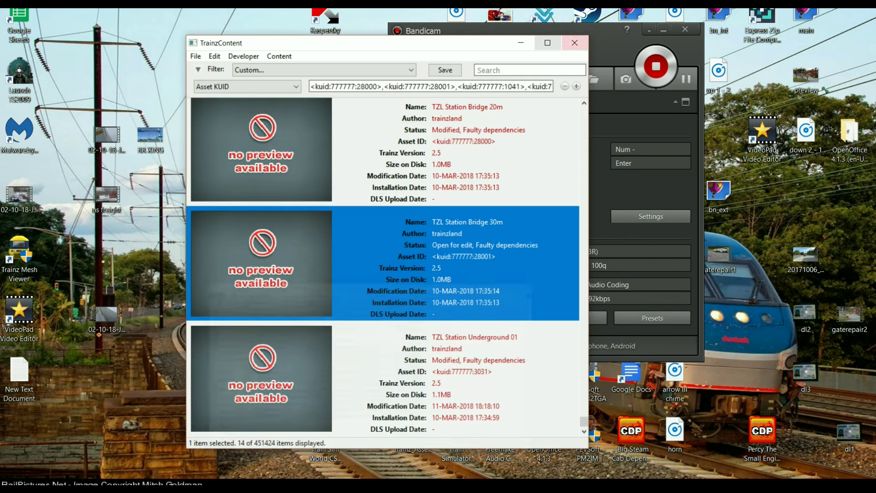
pyautogui.click(521, 43)
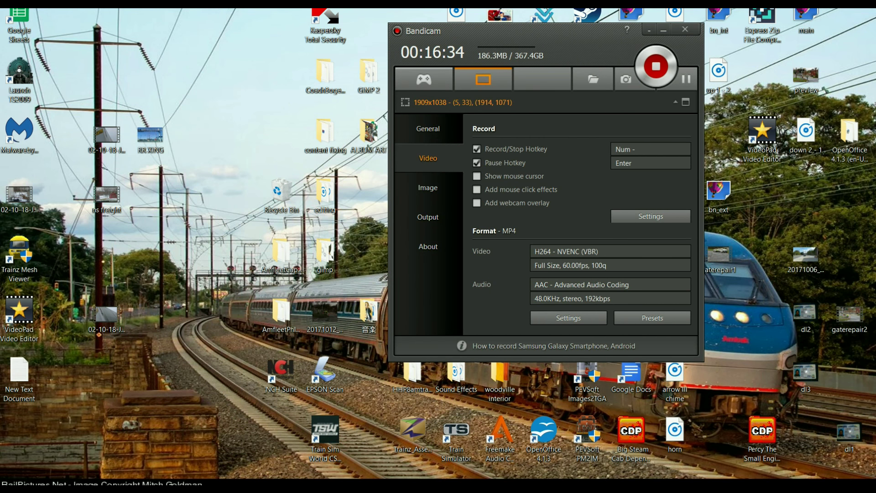
# Replace all contents of the desktop's content fixing folder with the copied TZL Station Bridge 30m files and minimize the folder
pyautogui.doubleClick(325, 133)
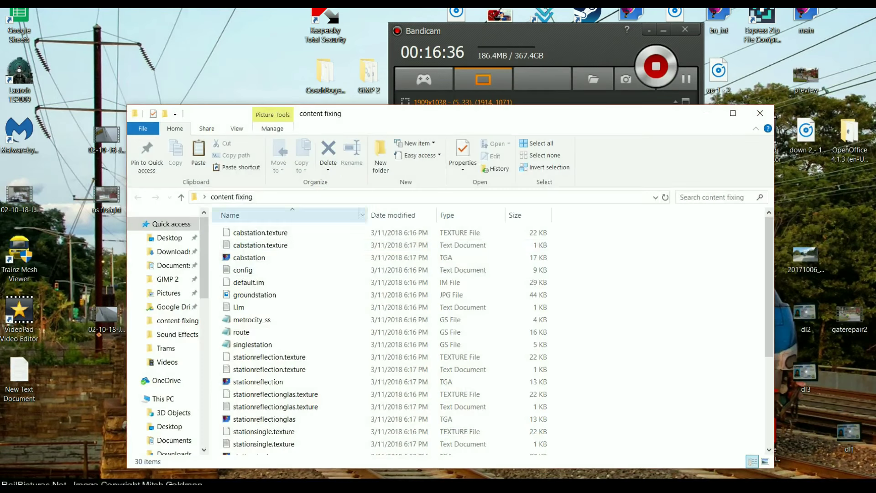
pyautogui.moveTo(219, 230); pyautogui.dragTo(384, 461)
pyautogui.rightClick(301, 333)
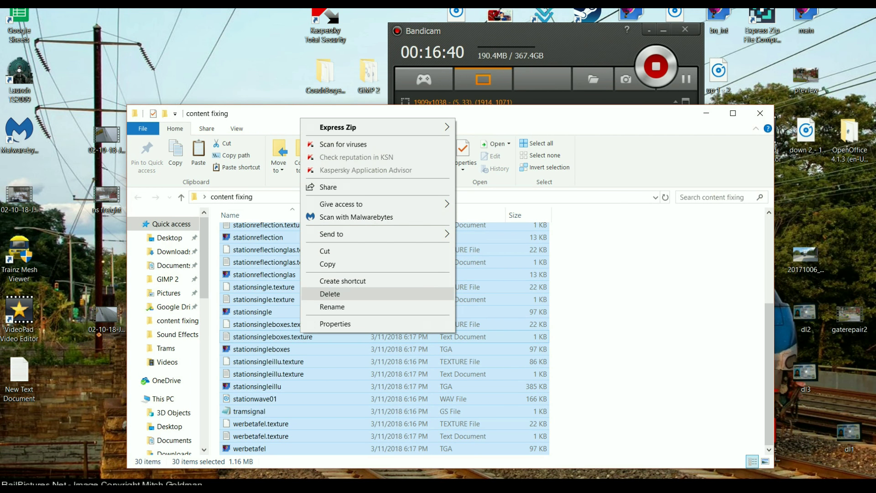
pyautogui.click(332, 294)
pyautogui.rightClick(306, 280)
pyautogui.click(333, 361)
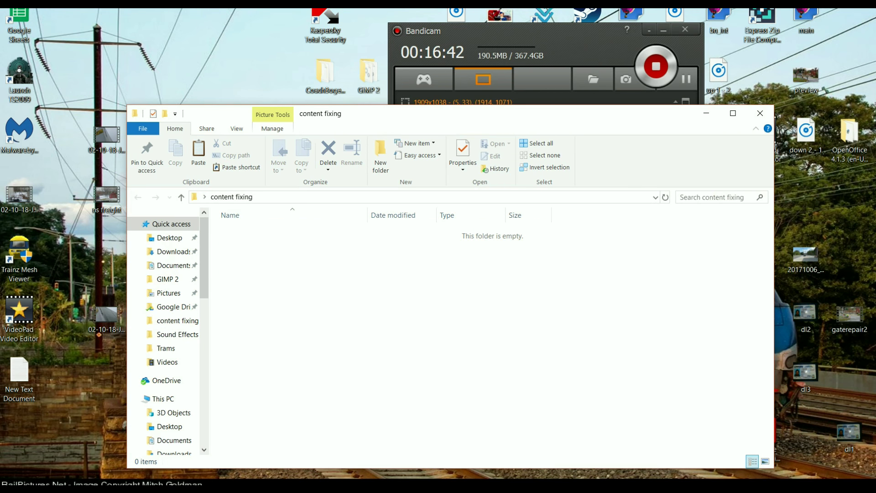
pyautogui.click(706, 113)
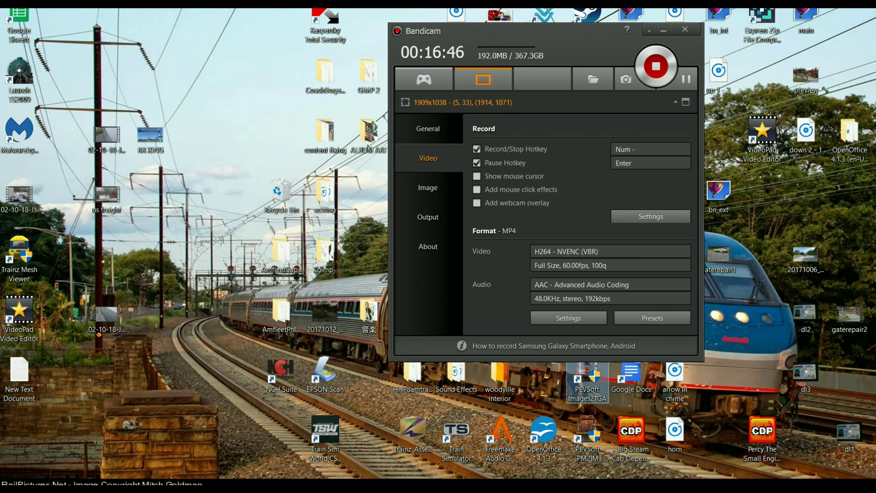
# In Images2TGA, convert oldstation01_light-oldstation01_light_a.texture from the night subfolder to a TGA image of the same name
pyautogui.doubleClick(588, 382)
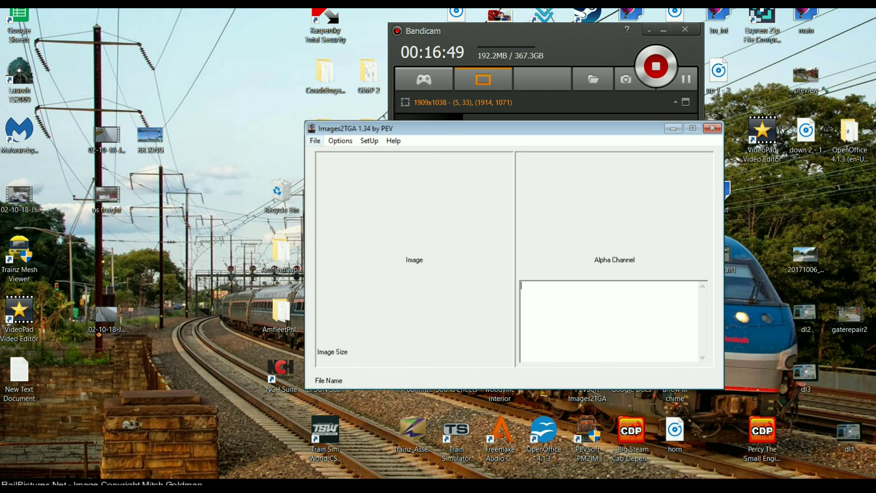
pyautogui.click(315, 141)
pyautogui.click(335, 155)
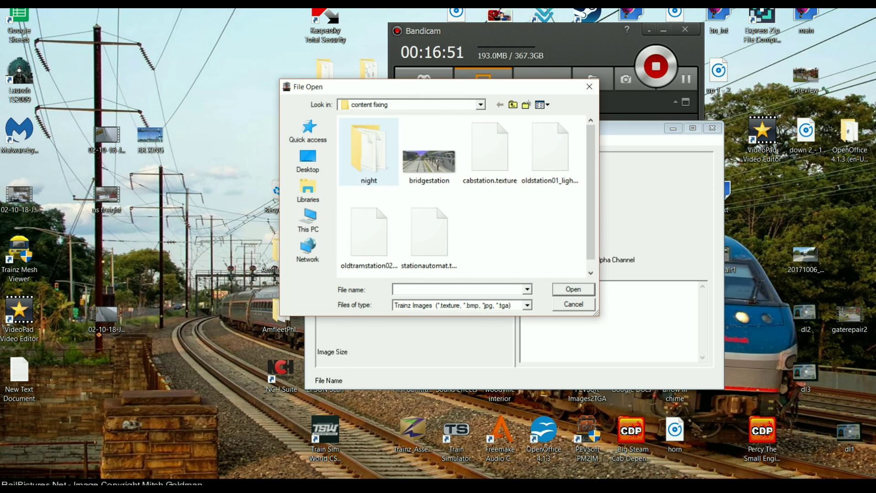
pyautogui.doubleClick(367, 155)
pyautogui.click(383, 134)
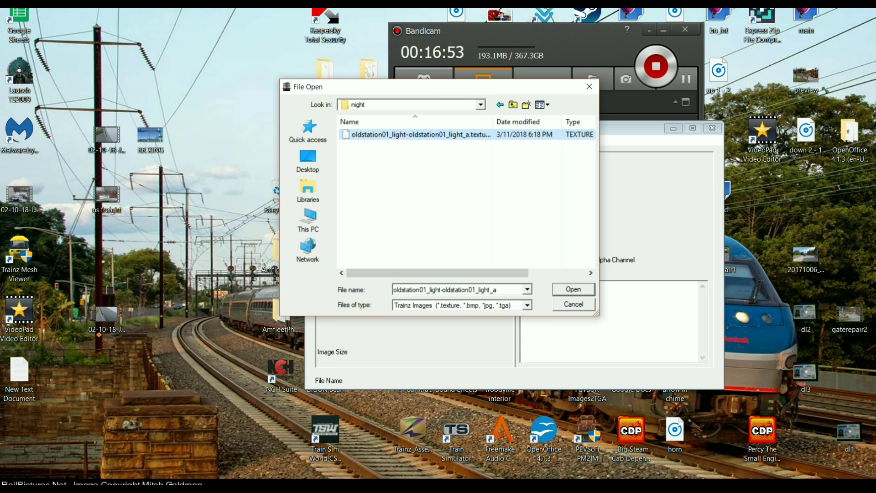
pyautogui.click(573, 290)
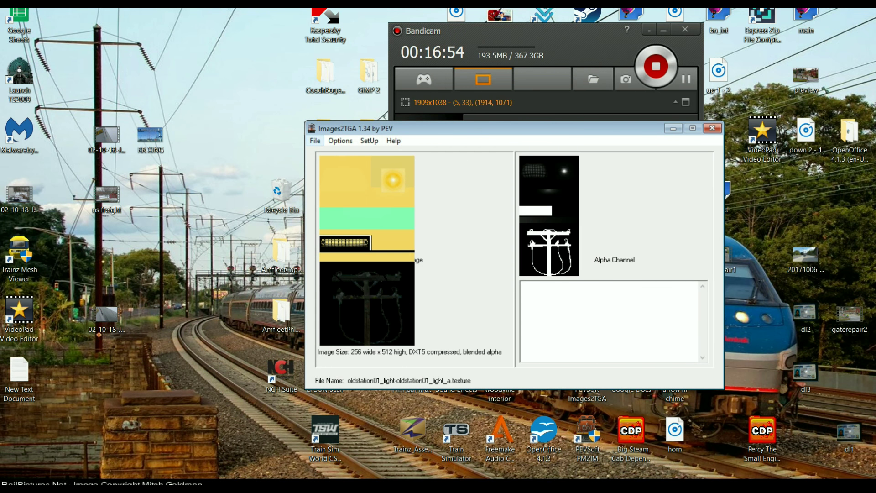
pyautogui.click(315, 141)
pyautogui.click(337, 192)
pyautogui.click(571, 289)
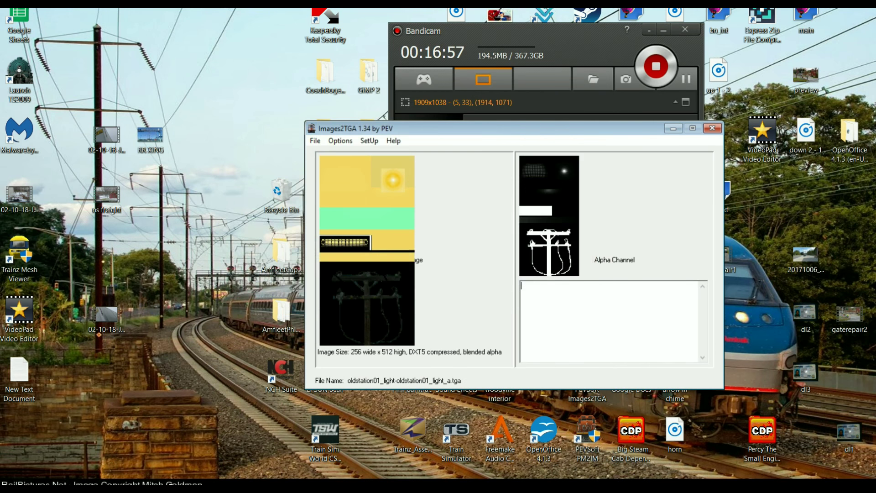
# Convert cabstation.texture from the content fixing folder to a TGA image named cabstation
pyautogui.click(315, 140)
pyautogui.click(333, 153)
pyautogui.click(411, 146)
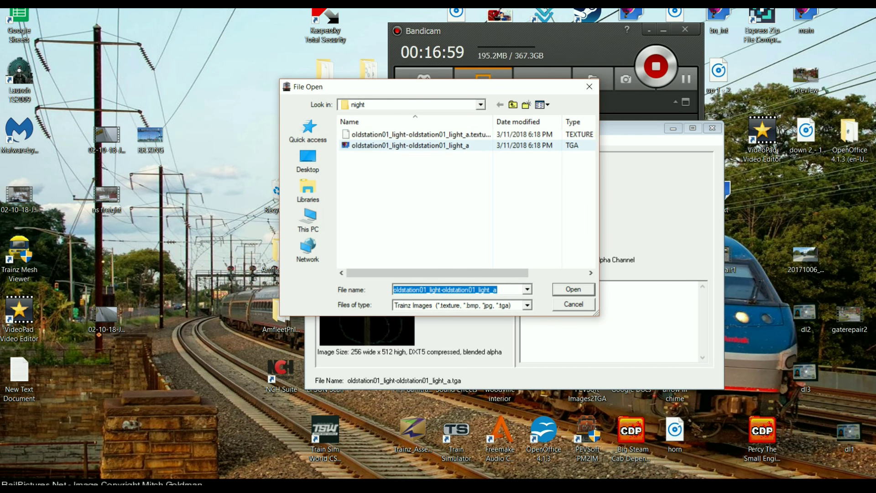
pyautogui.click(513, 105)
pyautogui.click(489, 153)
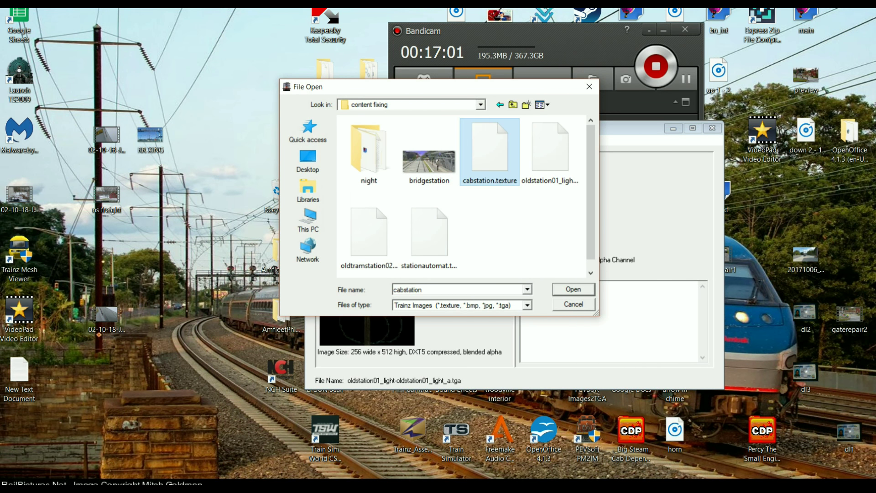
pyautogui.click(573, 290)
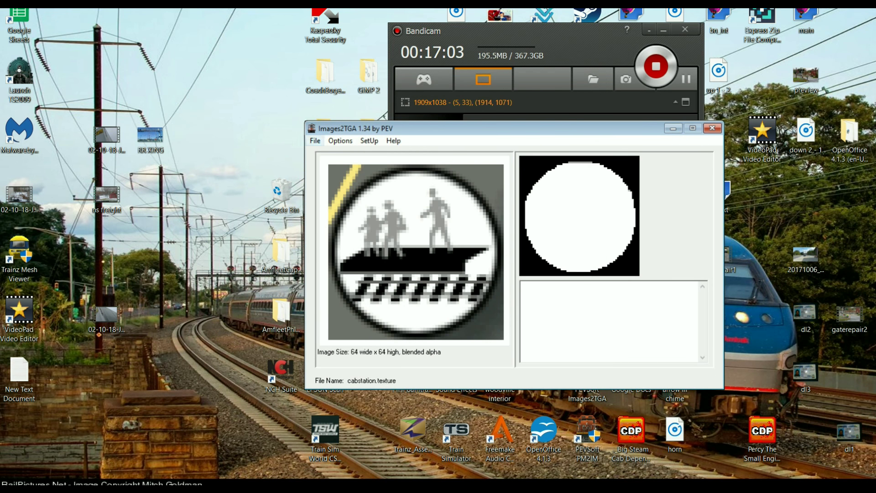
pyautogui.click(315, 141)
pyautogui.click(328, 192)
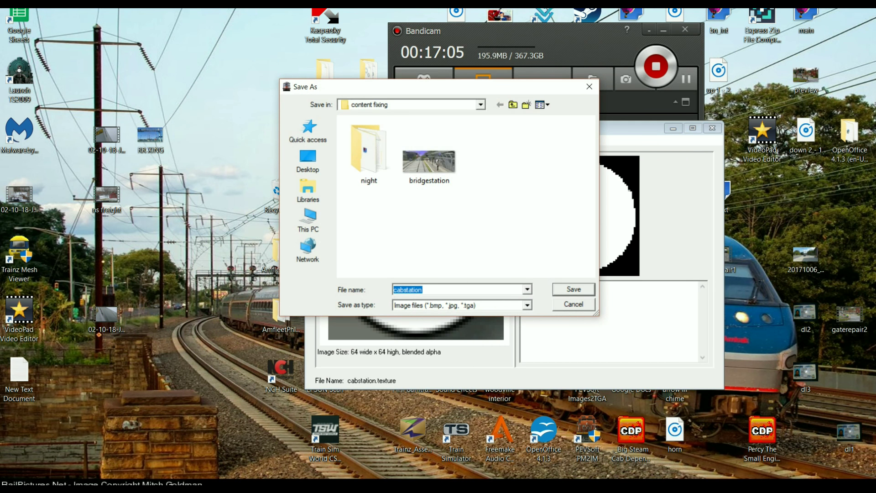
pyautogui.press('Return')
pyautogui.click(315, 141)
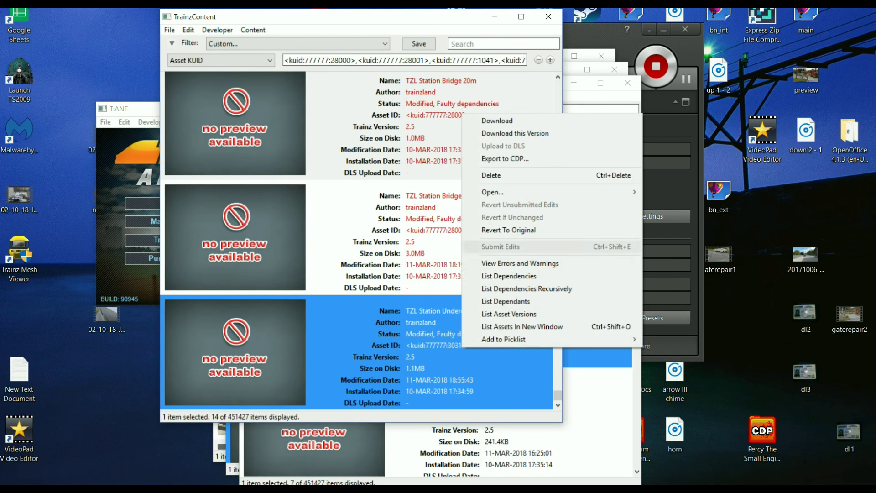
# Show the TZL Station Underground 01 files in Explorer from TrainzContent and open its config file in Notepad
pyautogui.moveTo(548, 192)
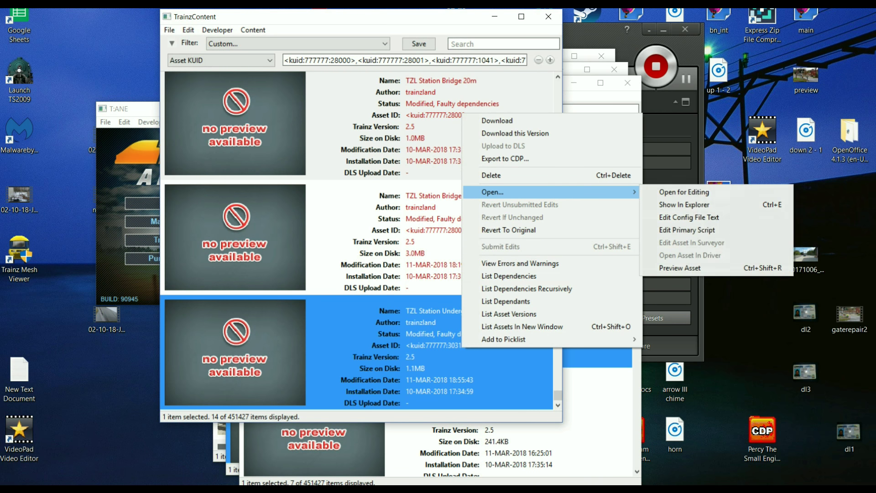
pyautogui.press('Up')
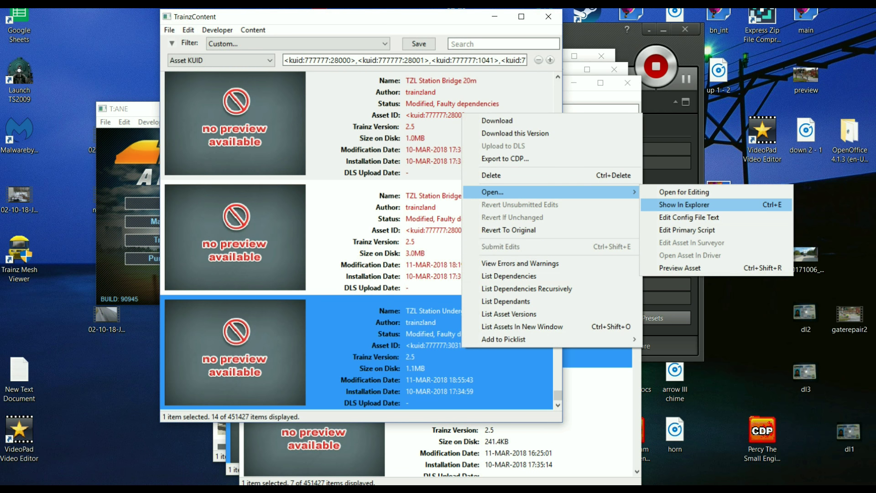
pyautogui.press('Return')
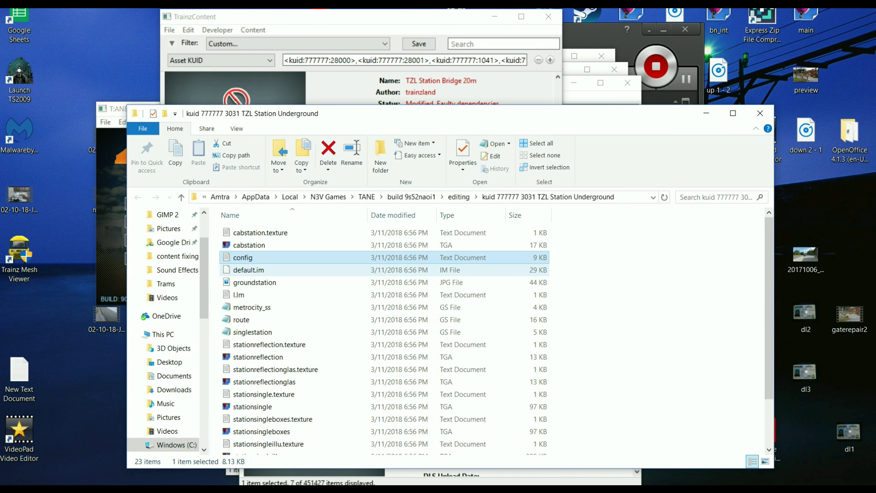
pyautogui.press('Return')
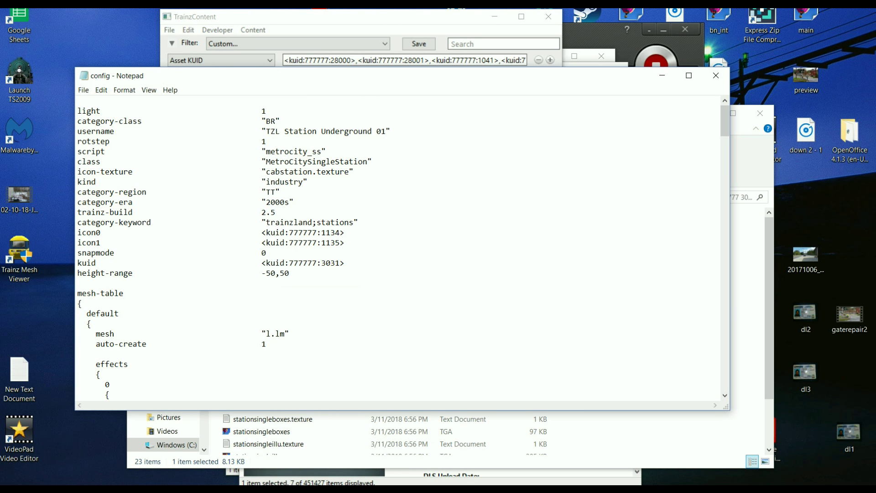
# Copy the default-mesh value <kuid:140046:100817> from the signal block of the config file's mesh-table
pyautogui.scroll(-17, 402, 247)
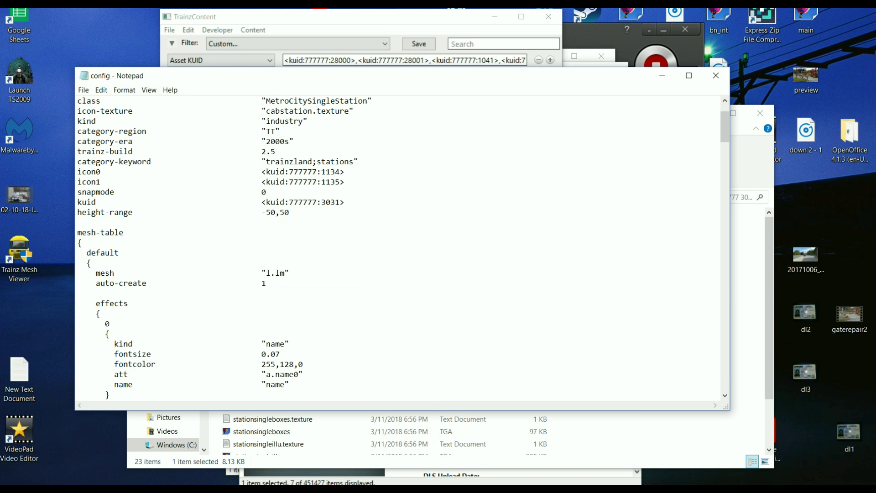
pyautogui.scroll(-13, 402, 247)
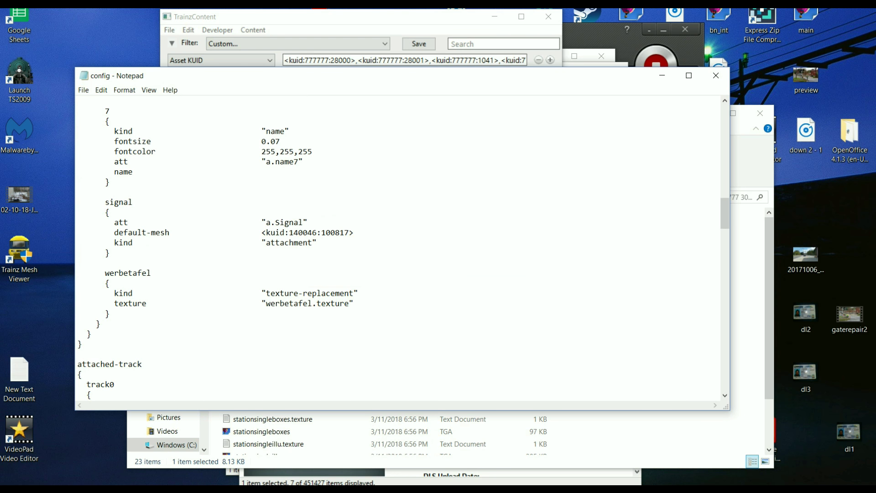
pyautogui.moveTo(354, 233); pyautogui.dragTo(280, 233)
pyautogui.click(355, 233)
pyautogui.hotkey('ctrl', 'shift', 'Left')
pyautogui.hotkey('ctrl', 'shift', 'Left')
pyautogui.hotkey('ctrl', 'shift', 'Left')
pyautogui.rightClick(271, 232)
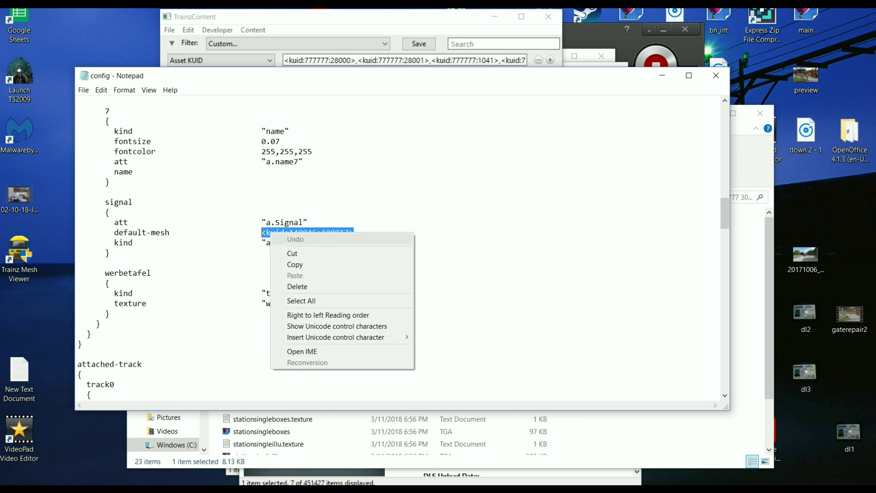
pyautogui.click(295, 264)
# Replace the kuid of entry 0 in the kuid-table with the copied <kuid:140046:100817>, and save and close the config file
pyautogui.scroll(-16, 296, 265)
pyautogui.scroll(-20, 397, 249)
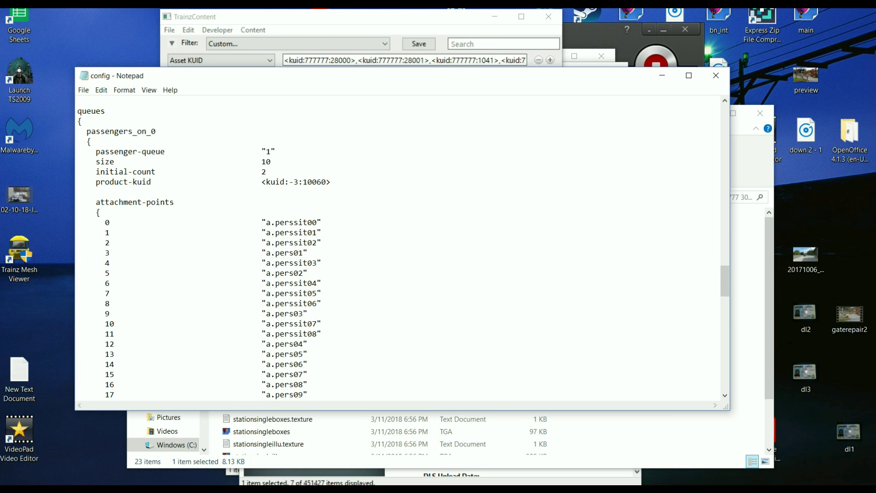
pyautogui.scroll(-8, 397, 248)
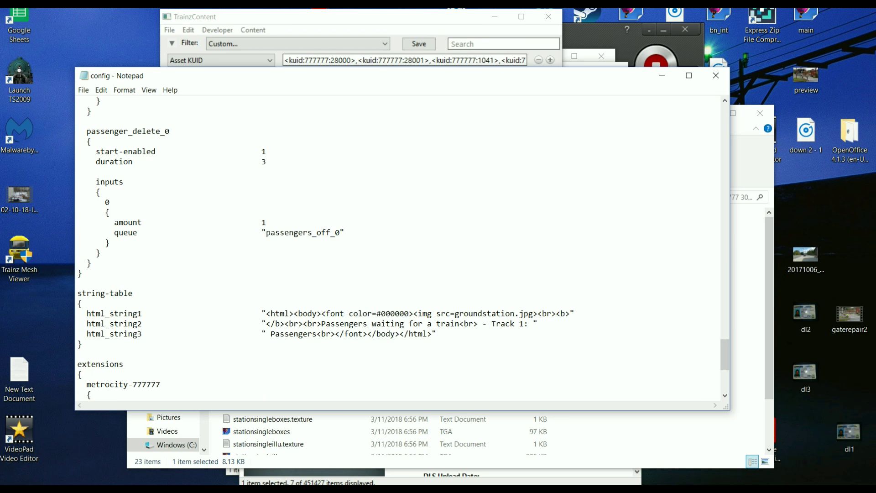
pyautogui.scroll(-3, 397, 249)
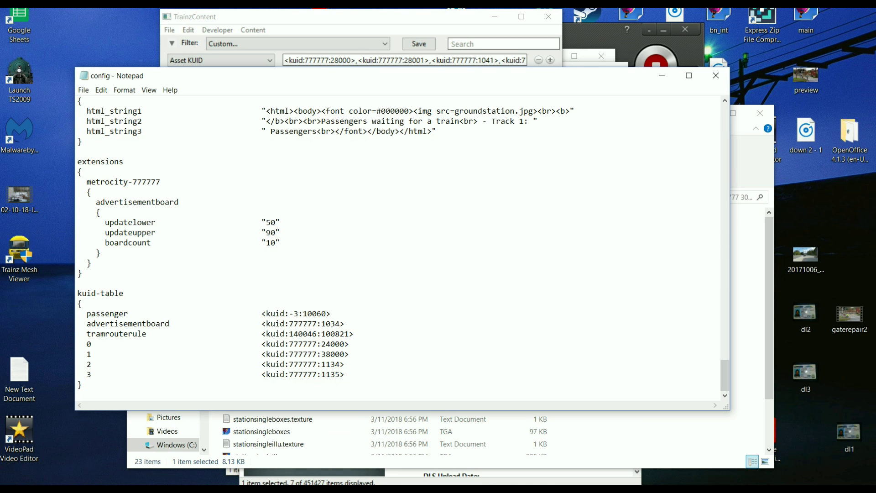
pyautogui.moveTo(350, 345); pyautogui.dragTo(271, 347)
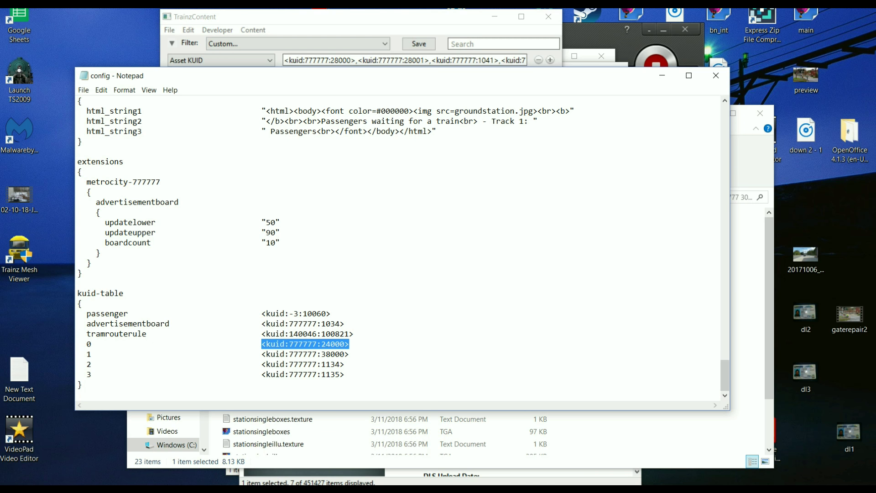
pyautogui.hotkey('ctrl', 'v')
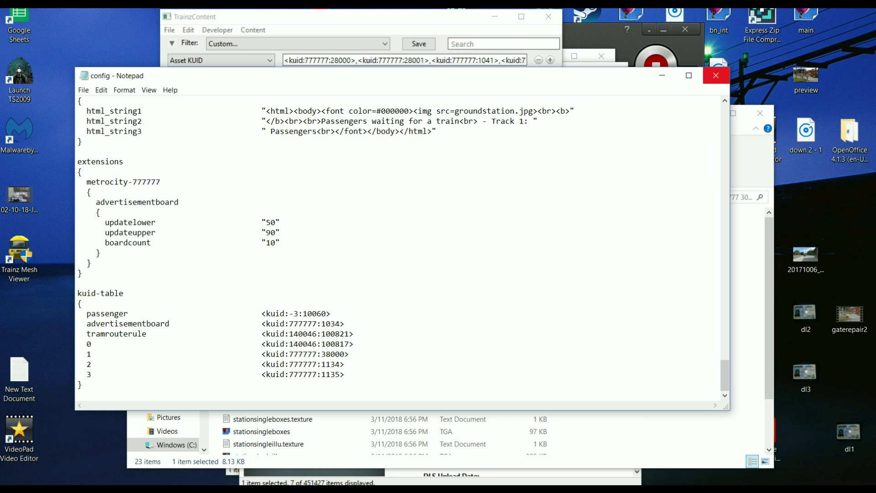
pyautogui.click(716, 75)
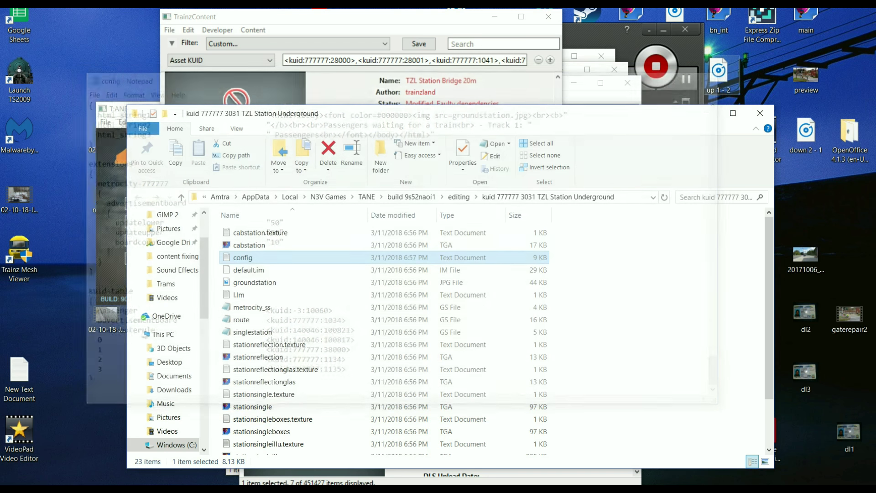
# Close the TZL Station Underground 01 folder and submit that asset's edits in TrainzContent
pyautogui.click(760, 114)
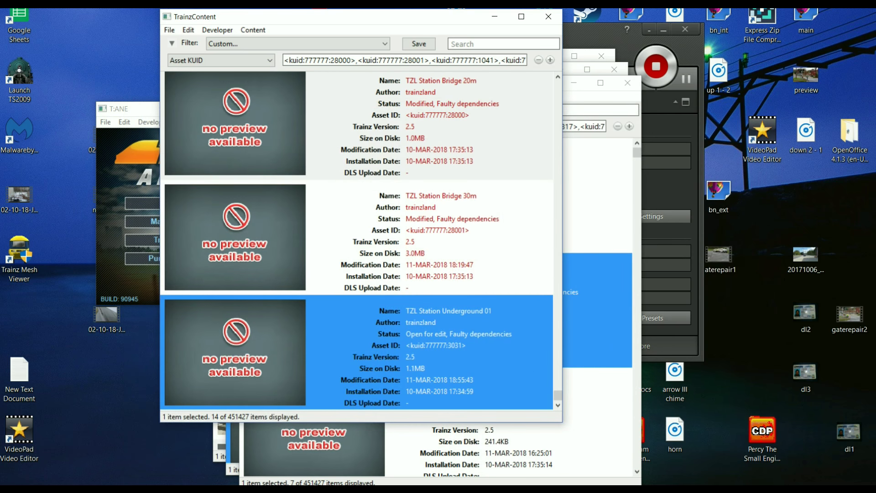
pyautogui.rightClick(489, 327)
pyautogui.click(527, 227)
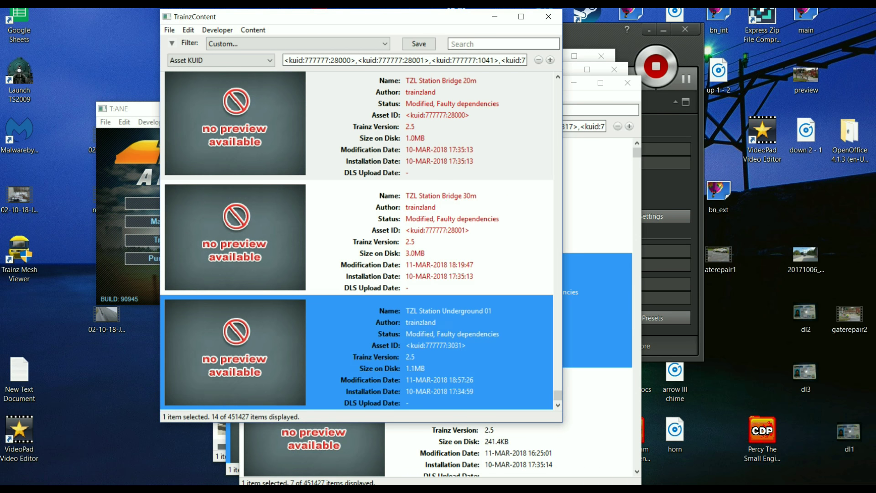
# Show the TZL Station Bridge 30m files in Explorer and copy everything in that folder, including the night subfolder
pyautogui.rightClick(453, 335)
pyautogui.click(413, 235)
pyautogui.rightClick(414, 235)
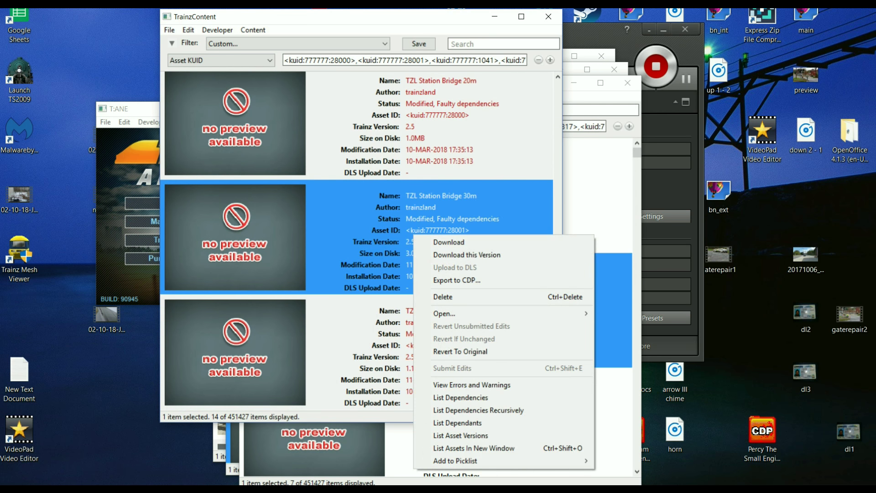
pyautogui.moveTo(456, 314)
pyautogui.click(634, 326)
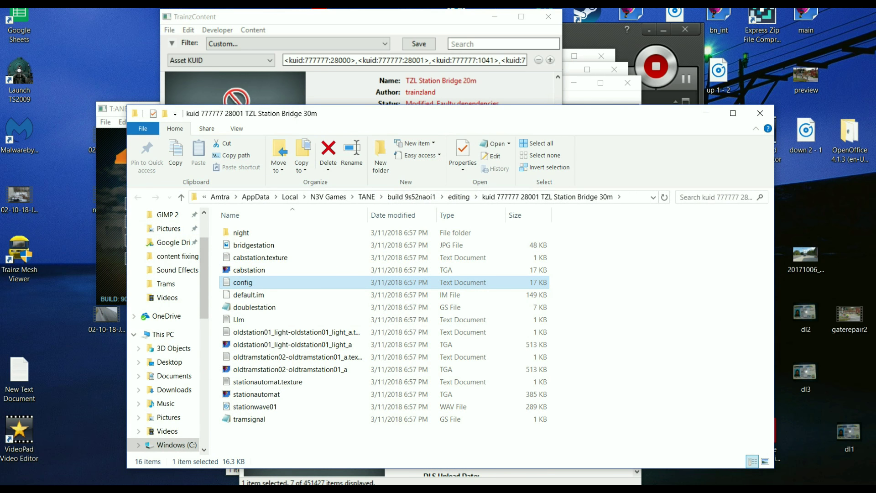
pyautogui.hotkey('ctrl', 'a')
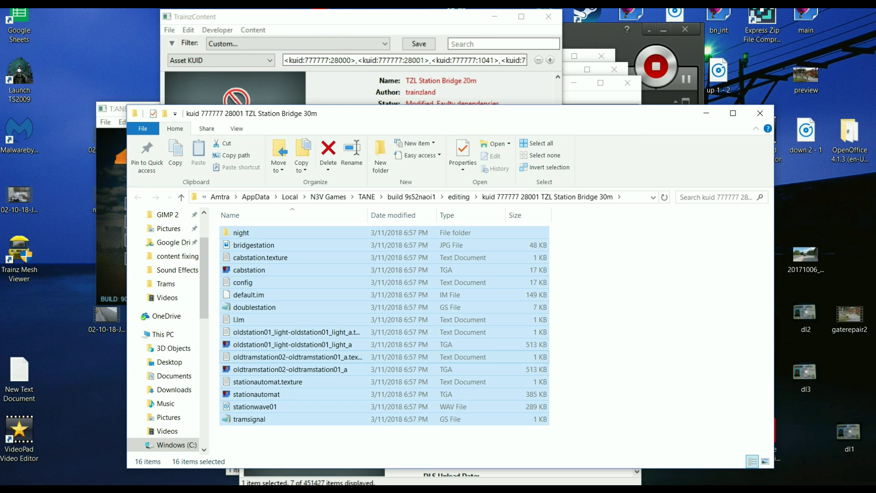
pyautogui.rightClick(402, 360)
pyautogui.click(427, 290)
# Minimize the open windows to reach the desktop, open the content fixing folder and delete all of its old files
pyautogui.click(707, 113)
pyautogui.click(495, 17)
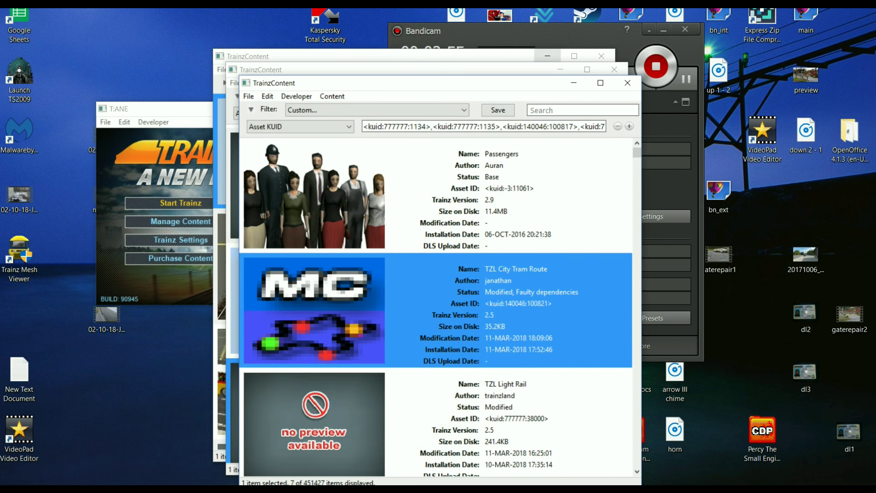
pyautogui.click(573, 82)
pyautogui.click(561, 69)
pyautogui.click(547, 56)
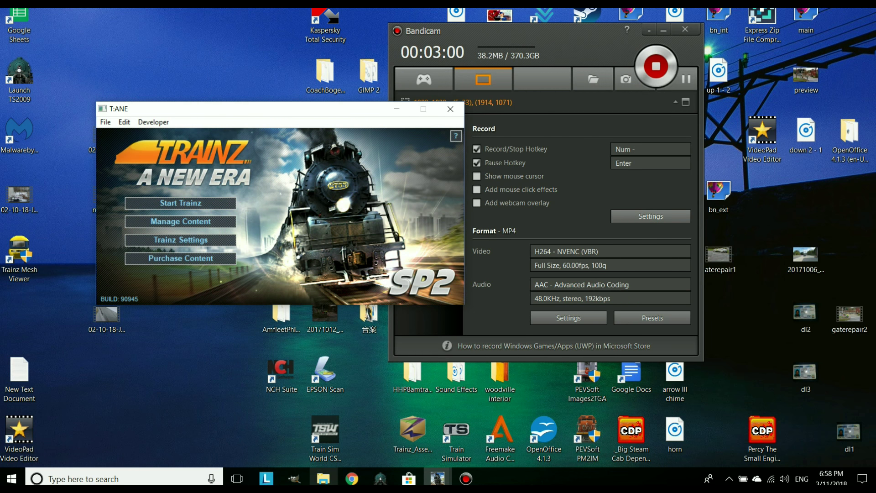
pyautogui.click(397, 110)
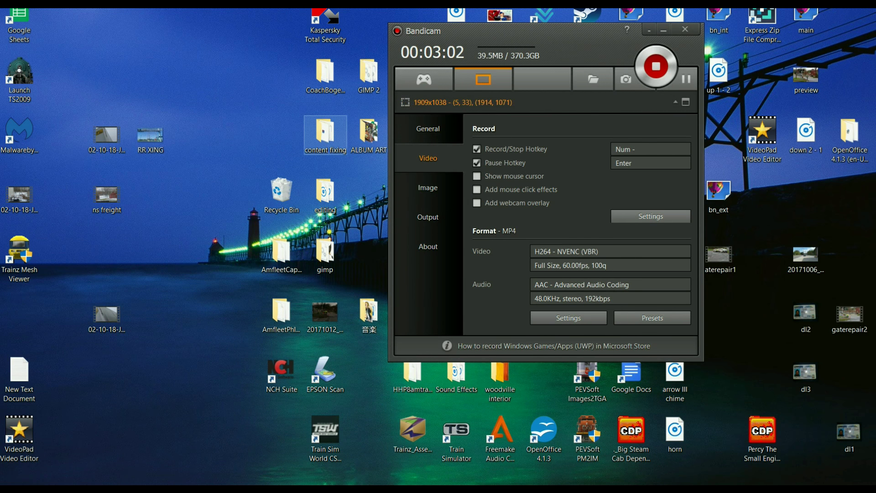
pyautogui.doubleClick(325, 135)
pyautogui.doubleClick(325, 135)
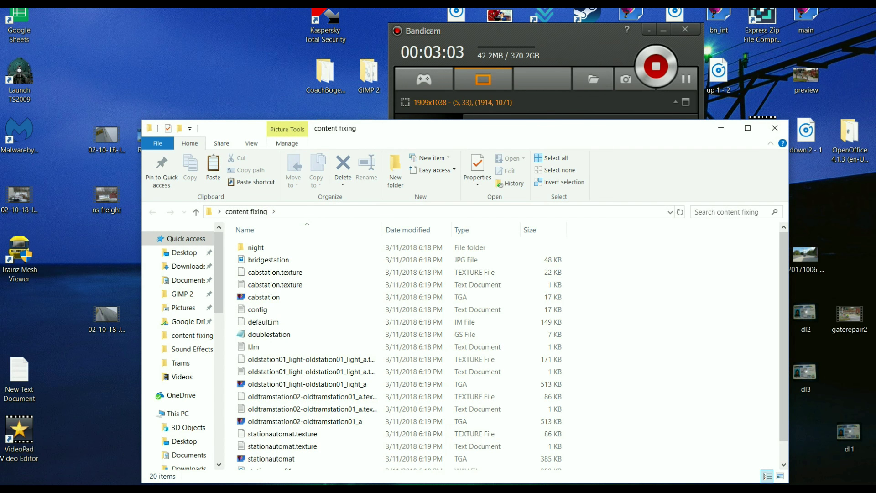
pyautogui.moveTo(233, 246); pyautogui.dragTo(426, 469)
pyautogui.rightClick(364, 377)
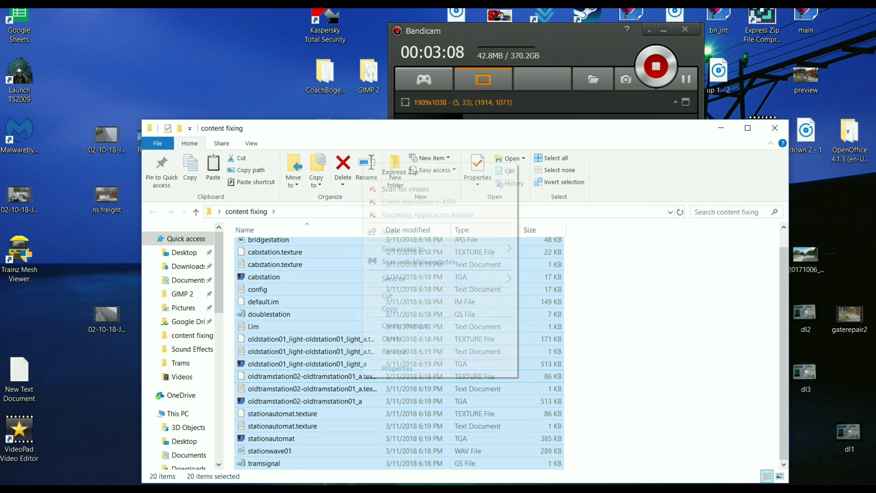
pyautogui.click(392, 338)
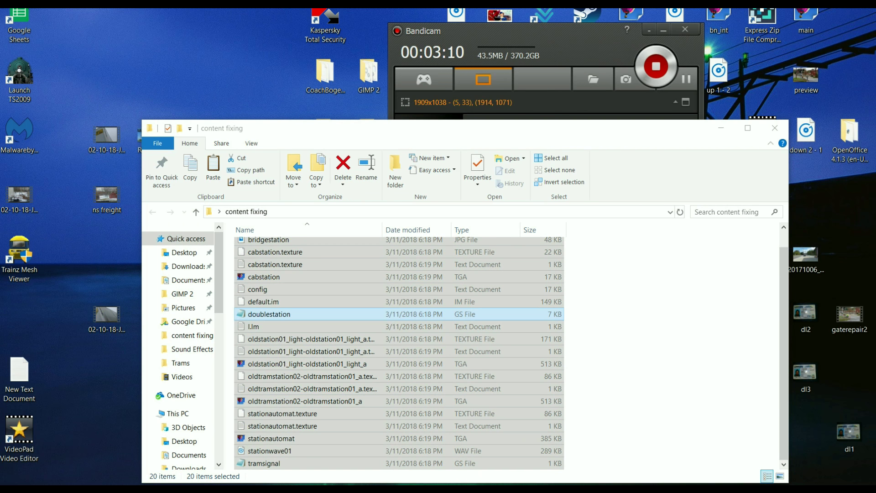
# Paste the copied TZL Station Bridge 30m files into the content fixing folder and minimize its window
pyautogui.rightClick(319, 296)
pyautogui.click(347, 403)
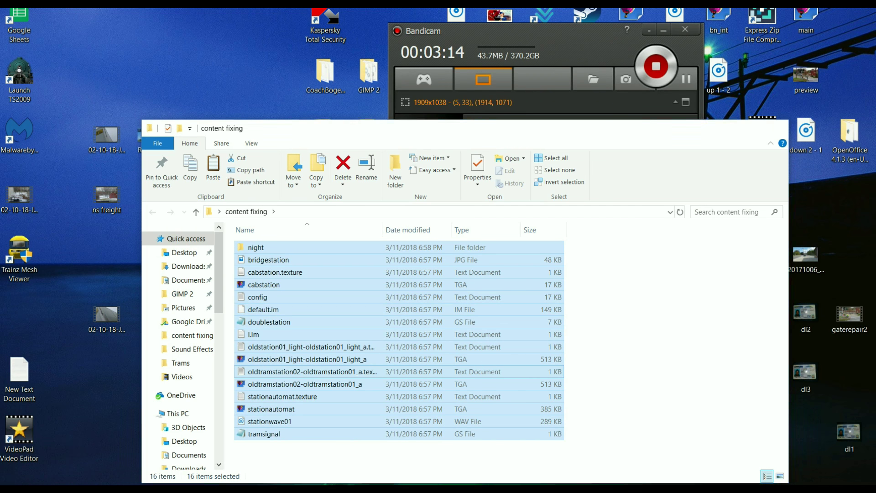
pyautogui.click(721, 127)
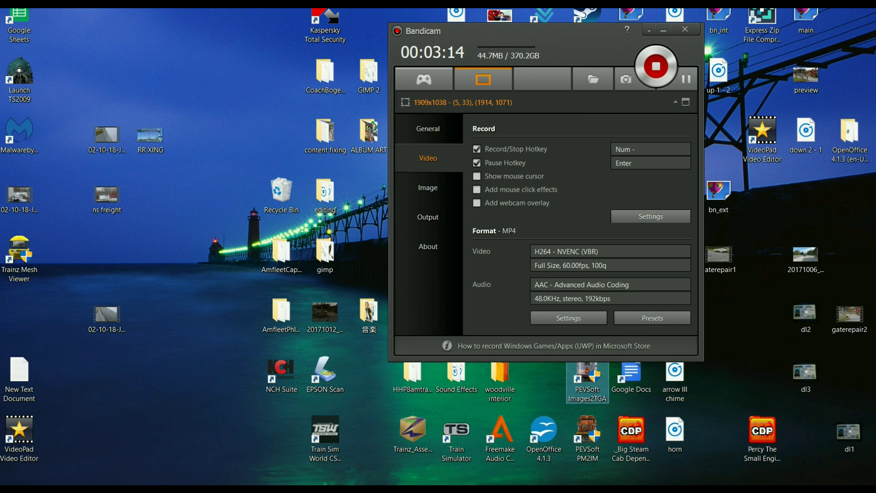
# Use Images2TGA to check the content fixing folder and its night subfolder for unconverted texture files, and close the program
pyautogui.doubleClick(587, 381)
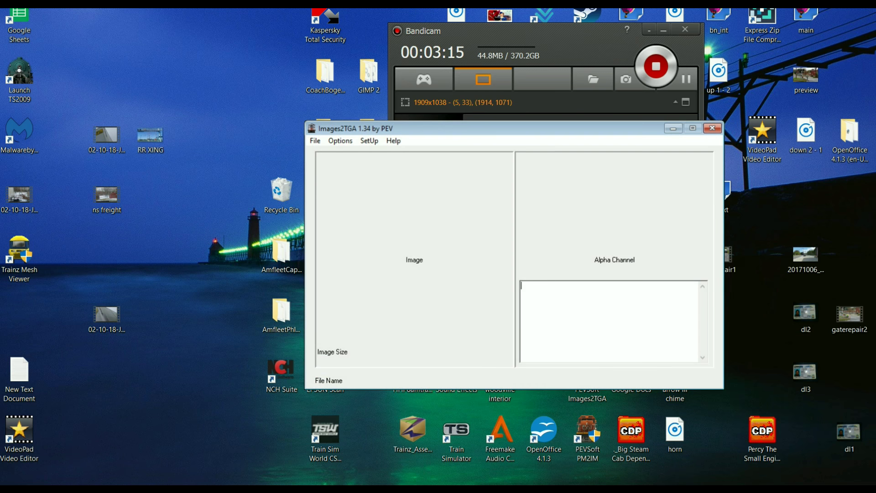
pyautogui.click(315, 140)
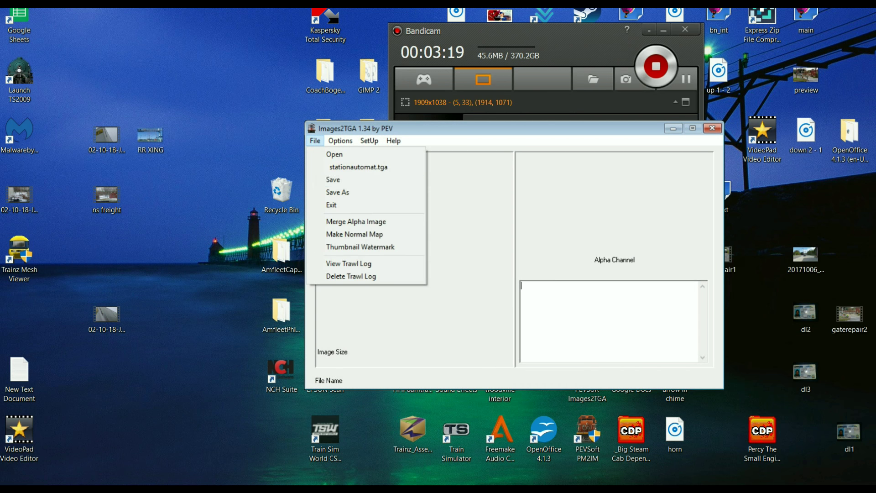
pyautogui.click(333, 179)
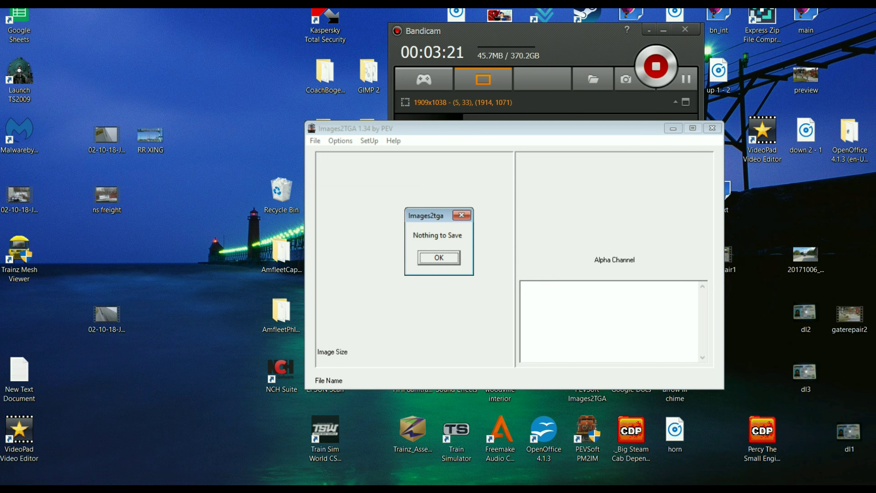
pyautogui.click(439, 258)
pyautogui.click(315, 141)
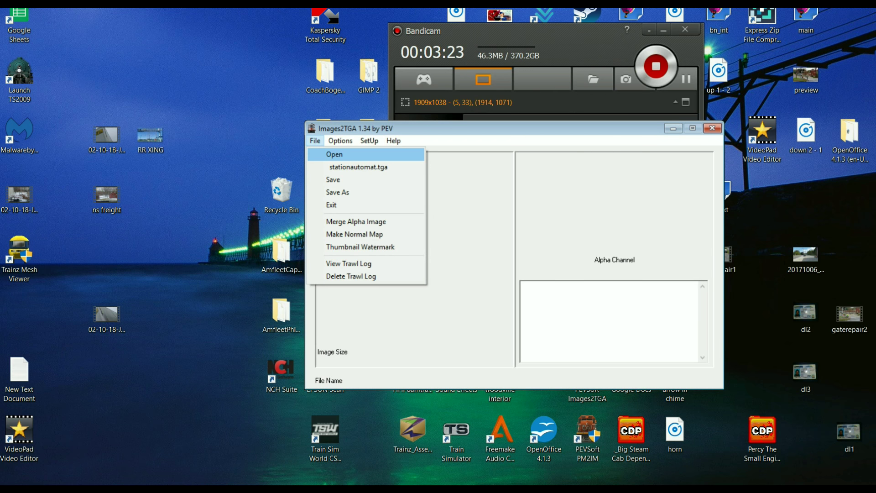
pyautogui.click(335, 155)
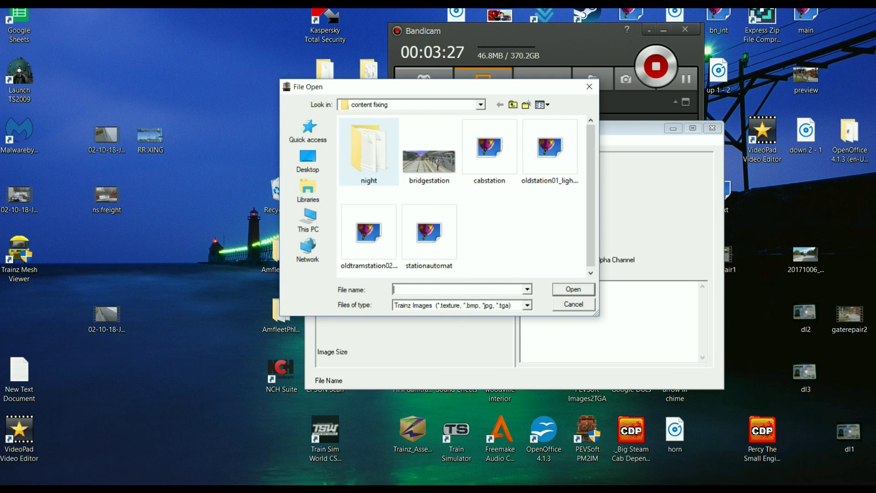
pyautogui.doubleClick(369, 151)
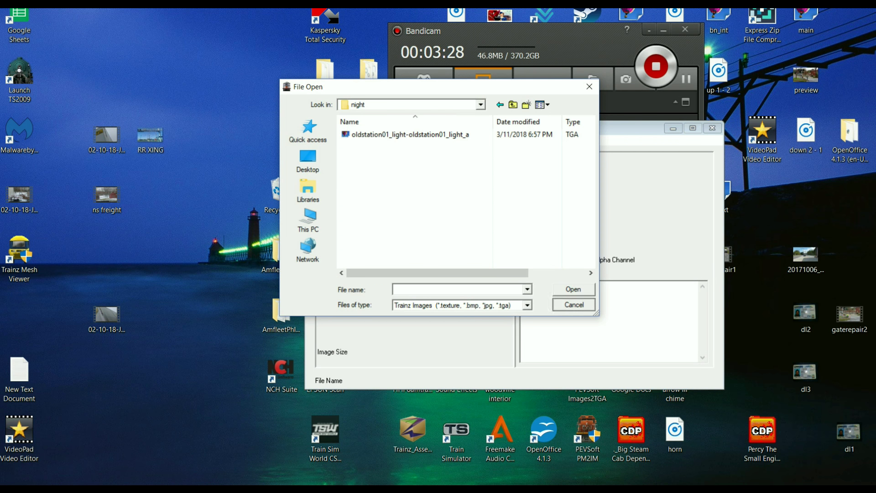
pyautogui.click(574, 304)
pyautogui.click(712, 128)
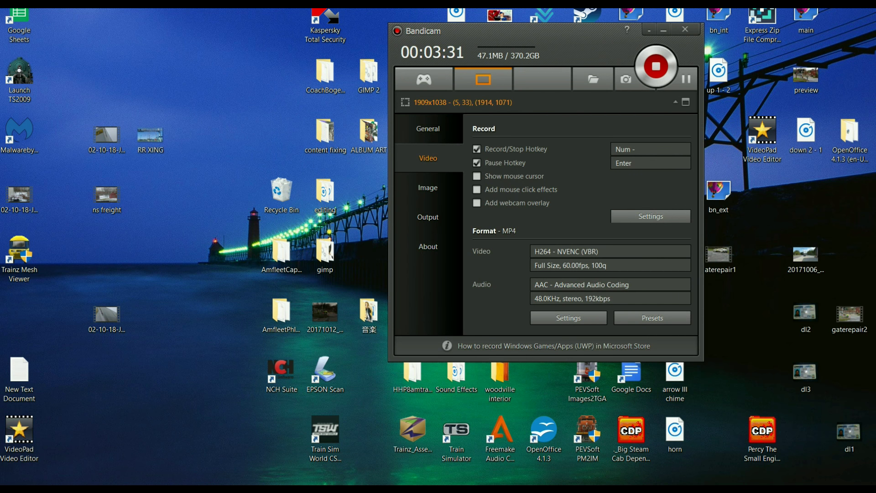
# Switch back to TrainzContent, submit the edits of TZL Station Bridge 30m, and close both Explorer windows
pyautogui.moveTo(438, 478)
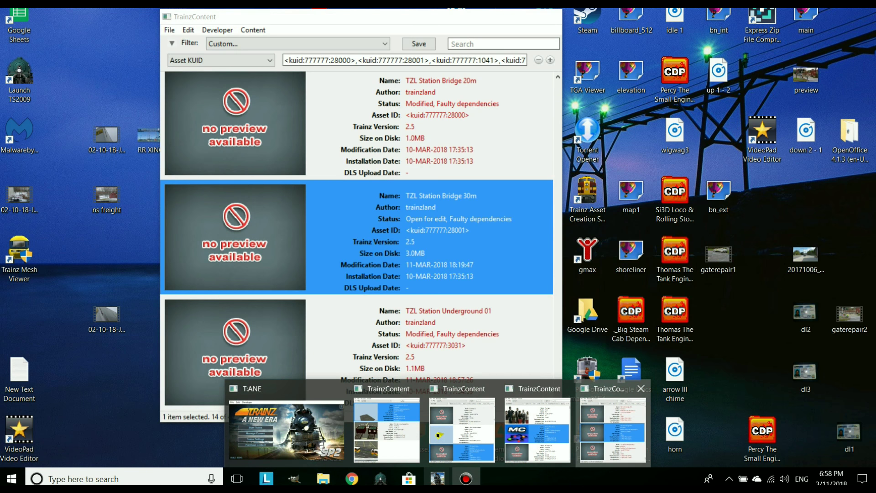
pyautogui.click(614, 420)
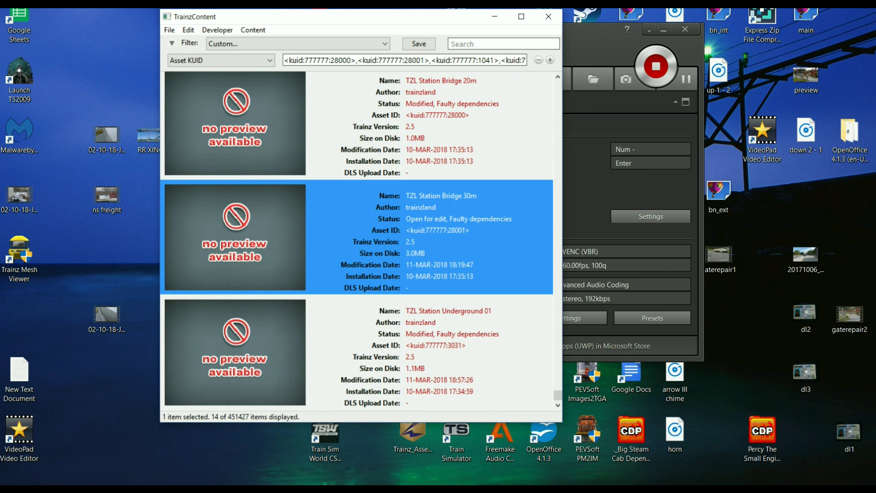
pyautogui.rightClick(456, 228)
pyautogui.click(494, 362)
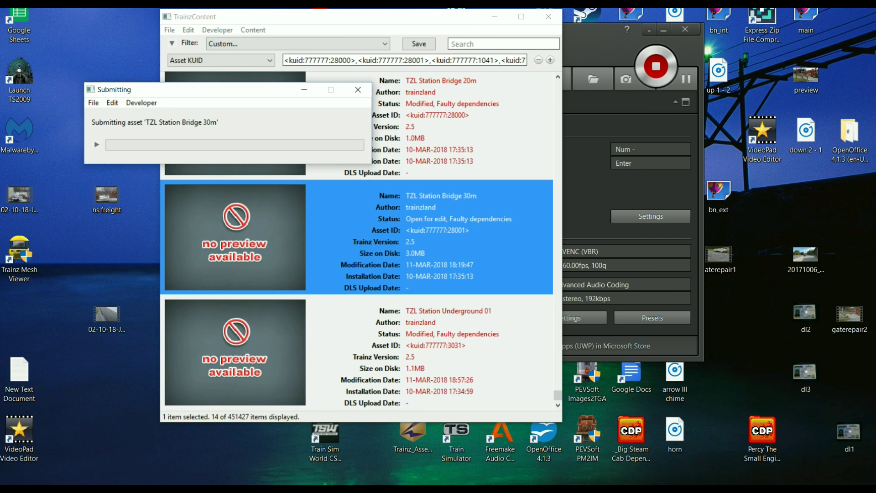
pyautogui.moveTo(323, 479)
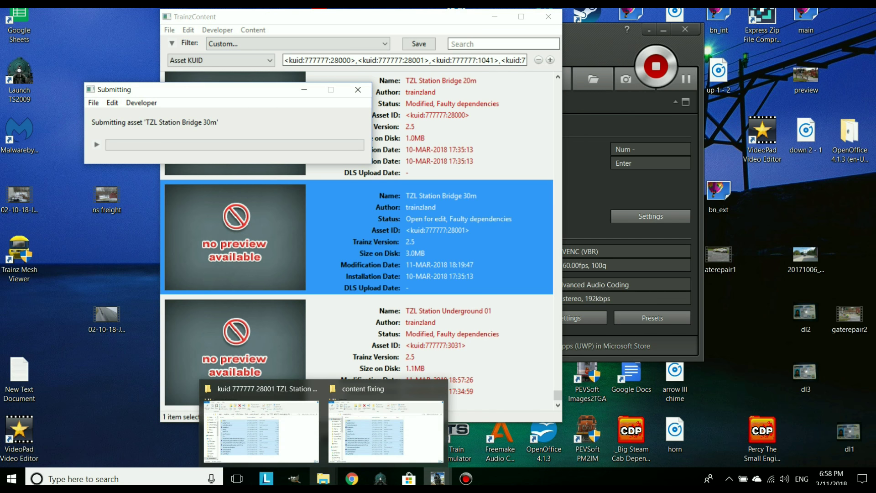
pyautogui.click(314, 389)
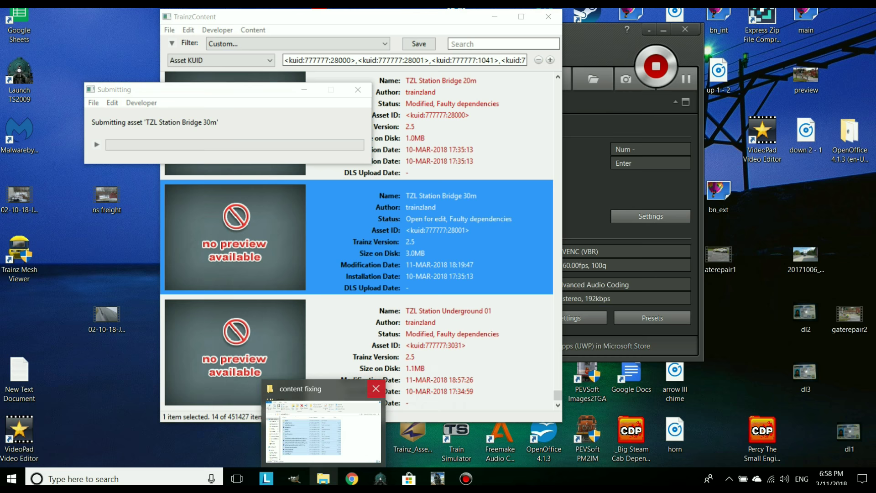
pyautogui.click(376, 388)
# Submit the TZL Station Bridge 30m edits again from the newly opened dependency list
pyautogui.press('super+d')
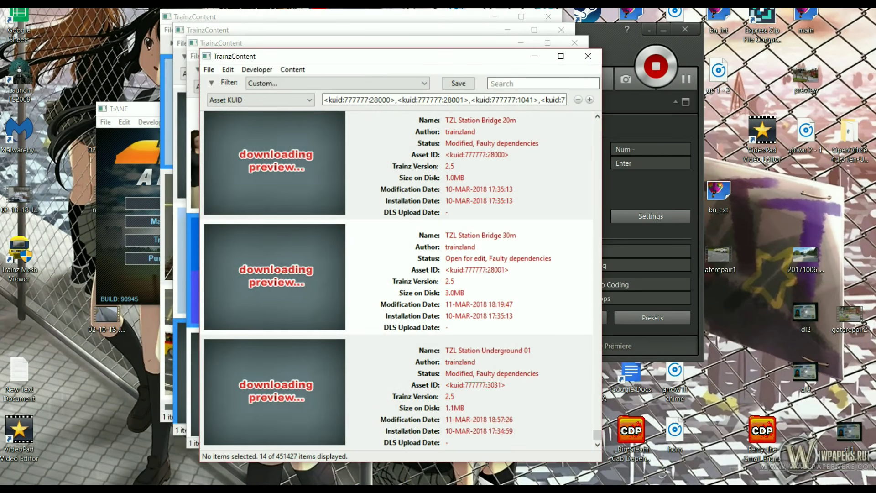
pyautogui.rightClick(464, 274)
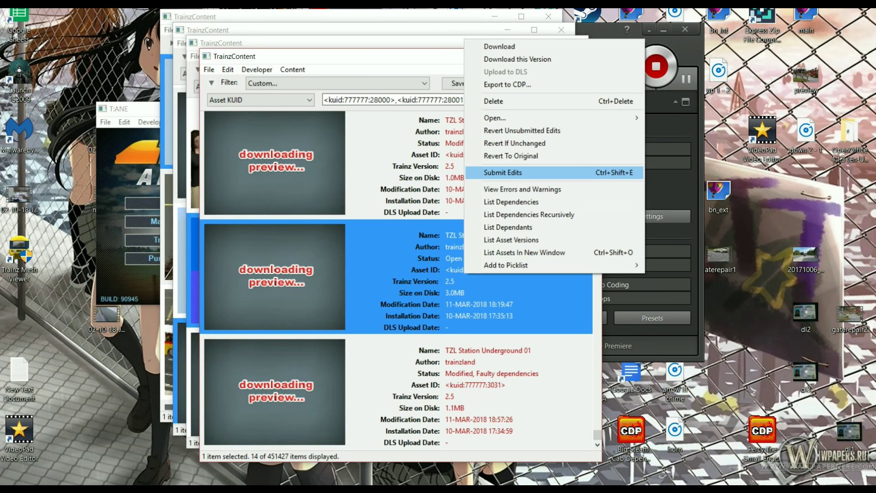
pyautogui.click(503, 172)
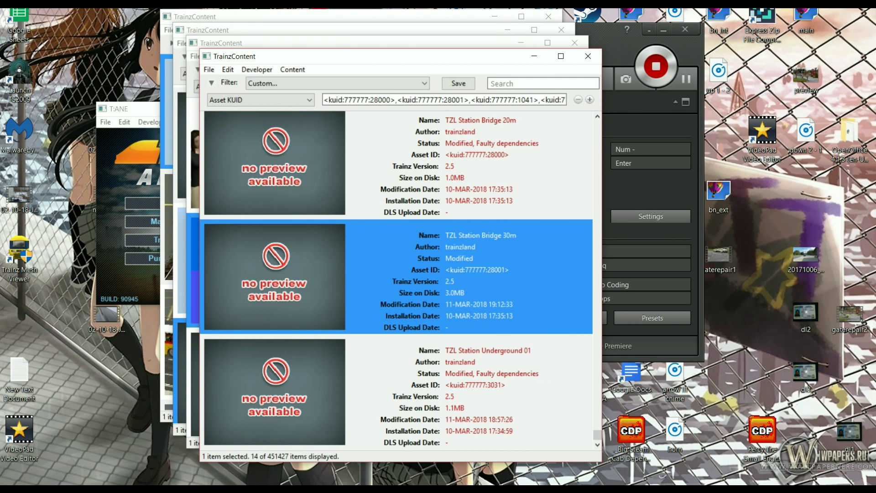
# List the dependencies of TZL Station Underground 01 and look through their statuses for faulty assets
pyautogui.click(475, 166)
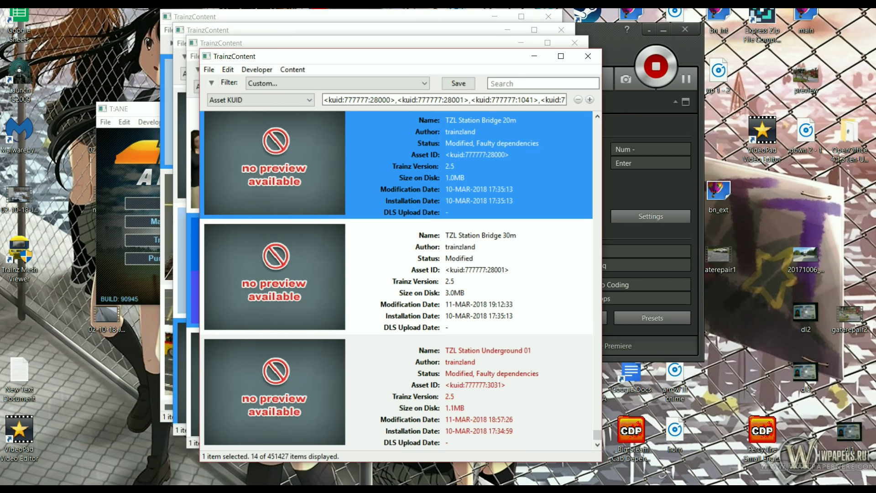
pyautogui.rightClick(519, 361)
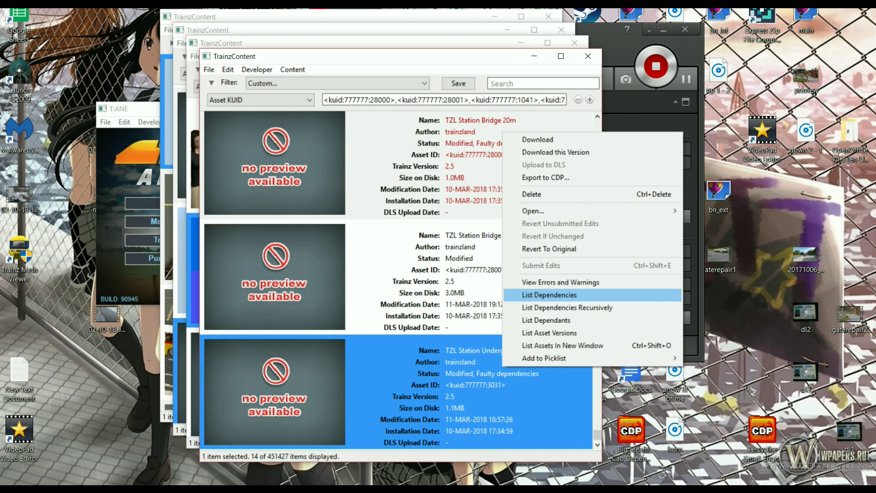
pyautogui.click(541, 284)
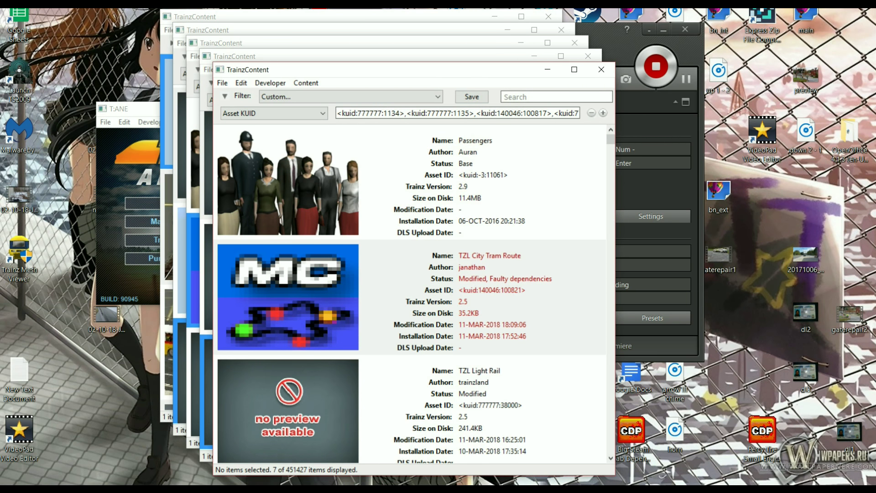
pyautogui.scroll(-4, 411, 292)
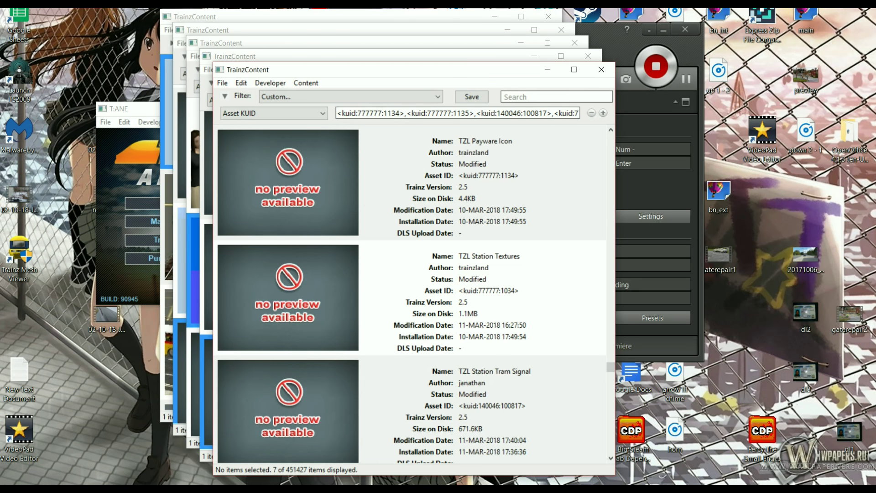
pyautogui.scroll(-1, 411, 292)
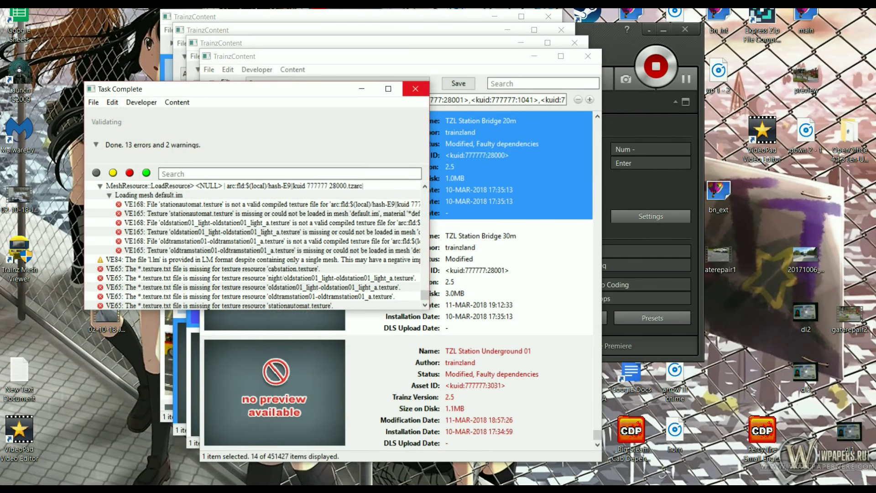
# Close the validation report, show the TZL Station Bridge 20m asset folder in Explorer, and copy all of its files
pyautogui.click(415, 88)
pyautogui.rightClick(449, 153)
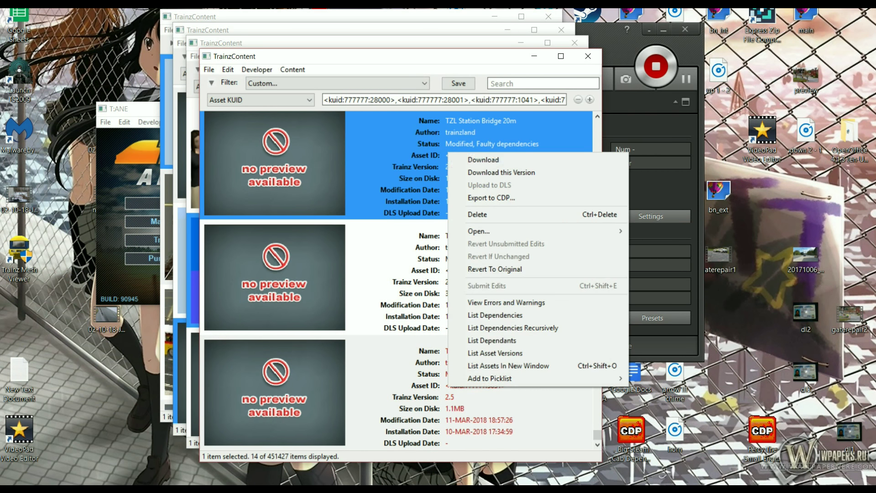
pyautogui.moveTo(484, 231)
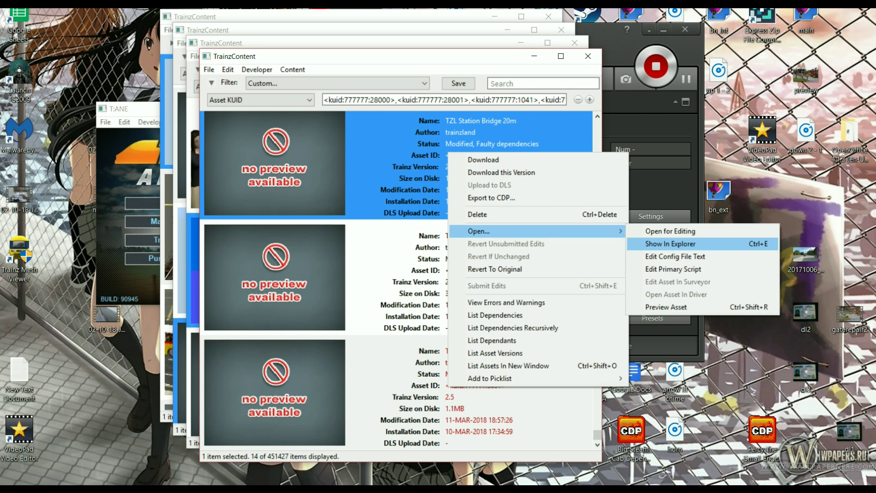
pyautogui.click(671, 244)
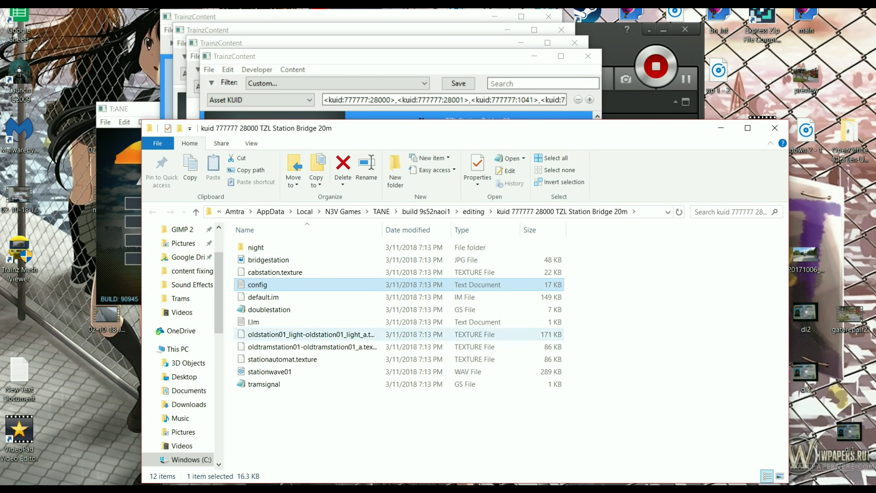
pyautogui.moveTo(299, 405); pyautogui.dragTo(251, 242)
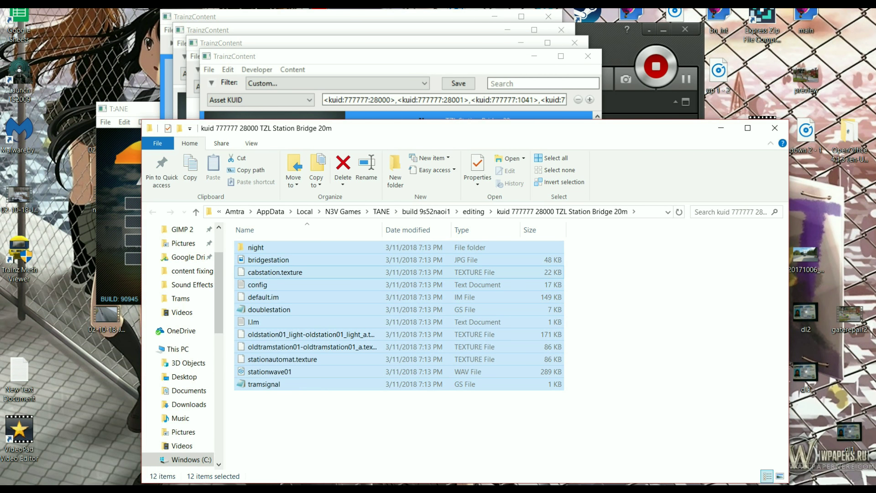
pyautogui.rightClick(277, 267)
pyautogui.click(302, 414)
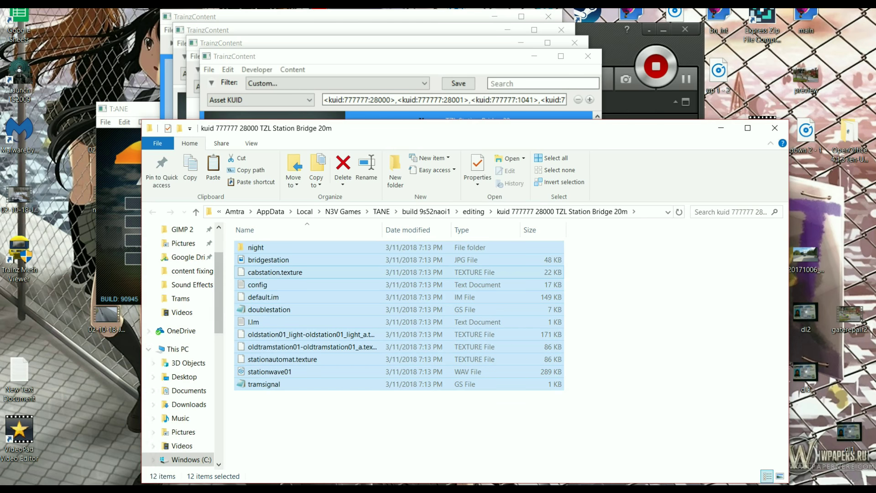
# Clear the Explorer, TrainzContent and T:ANE windows off the desktop and open the content fixing folder
pyautogui.click(721, 128)
pyautogui.click(534, 56)
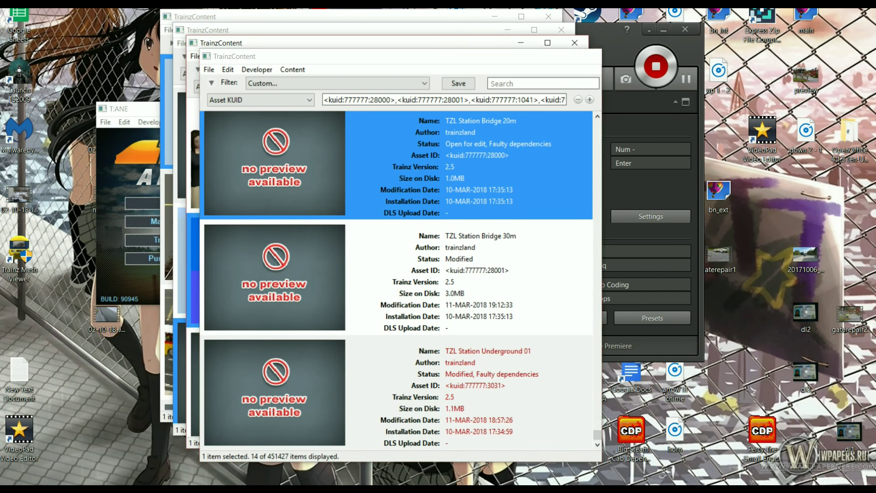
pyautogui.click(521, 43)
pyautogui.click(507, 30)
pyautogui.click(495, 17)
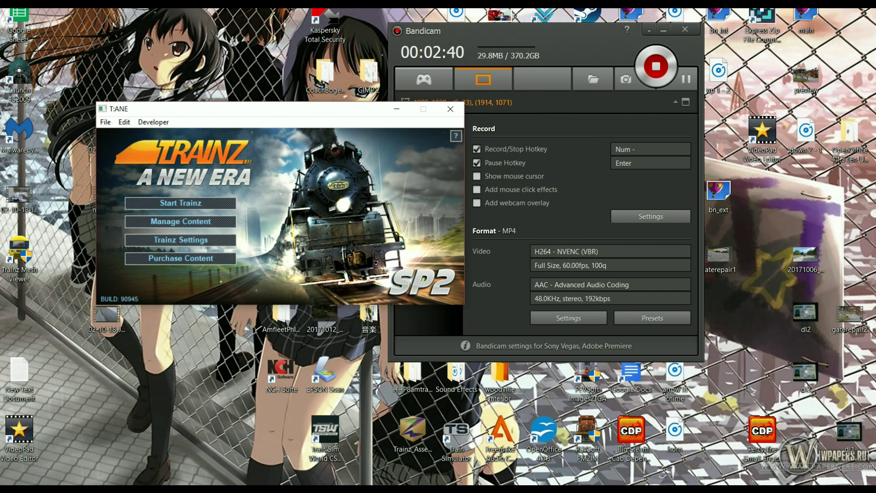
pyautogui.hotkey('alt', 'F4')
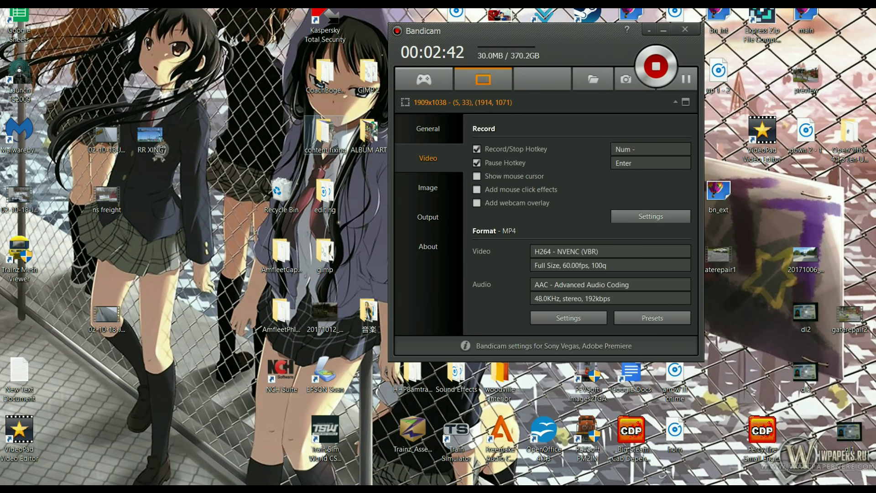
pyautogui.doubleClick(324, 135)
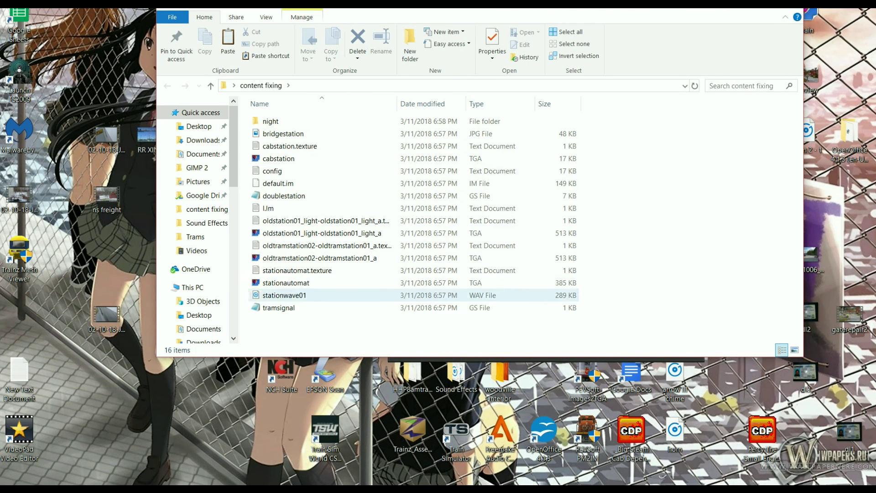
# Delete all old files from the content fixing folder and paste in the copied TZL Station Bridge 20m files
pyautogui.moveTo(320, 315); pyautogui.dragTo(247, 101)
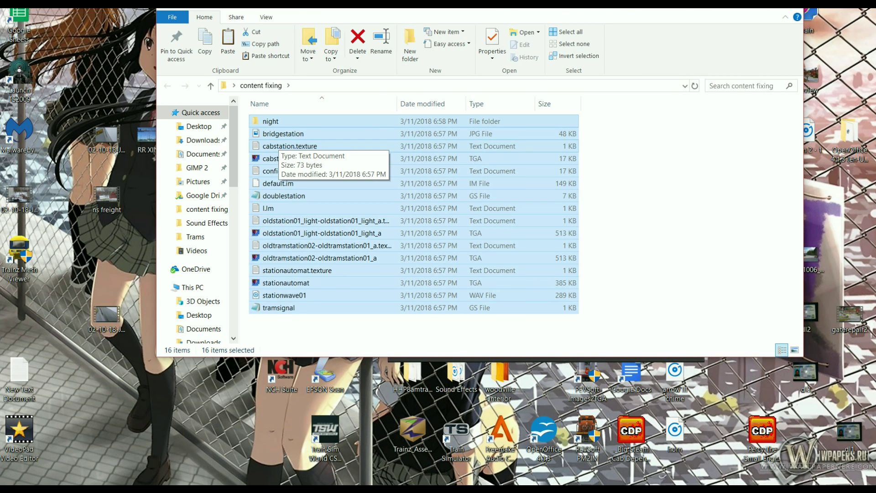
pyautogui.rightClick(288, 159)
pyautogui.click(315, 335)
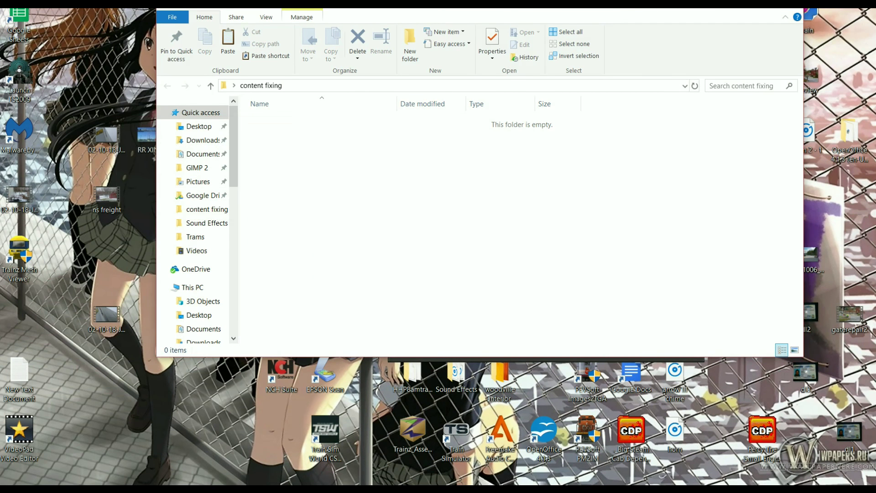
pyautogui.rightClick(392, 196)
pyautogui.click(413, 278)
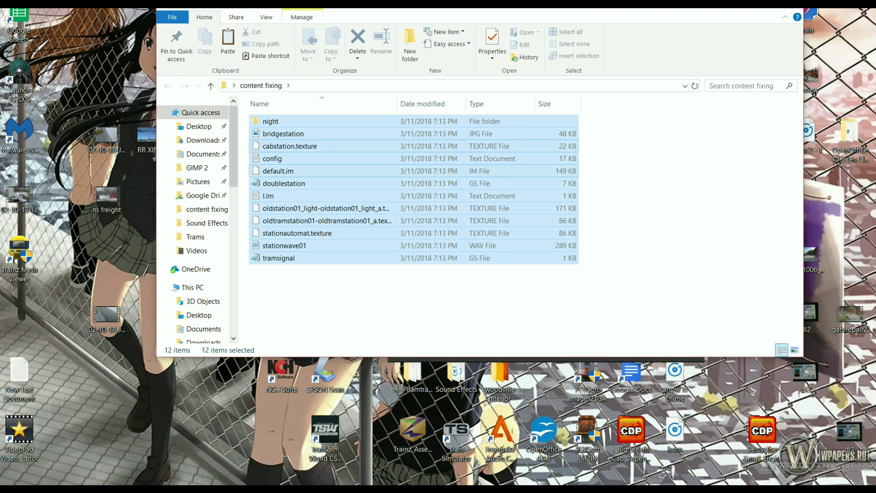
# Launch Images2TGA and save oldstation01_light-oldstation01_light_a.texture from the night subfolder as a TGA
pyautogui.click(587, 374)
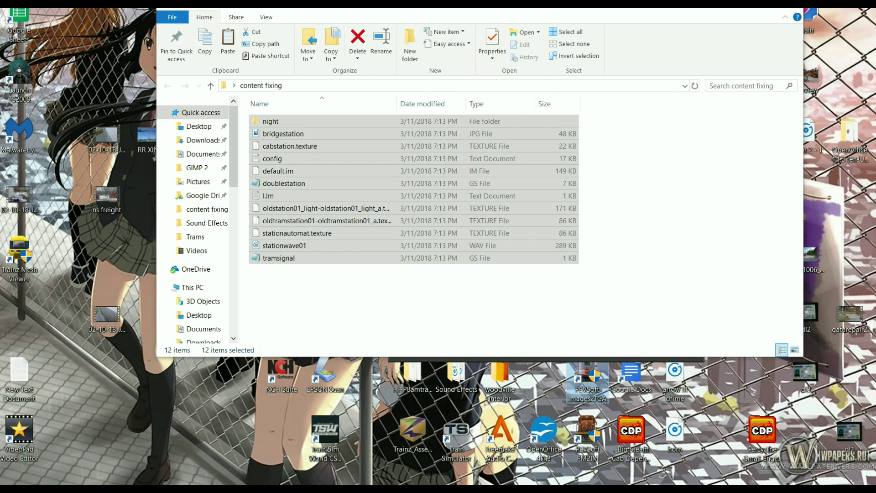
pyautogui.doubleClick(588, 379)
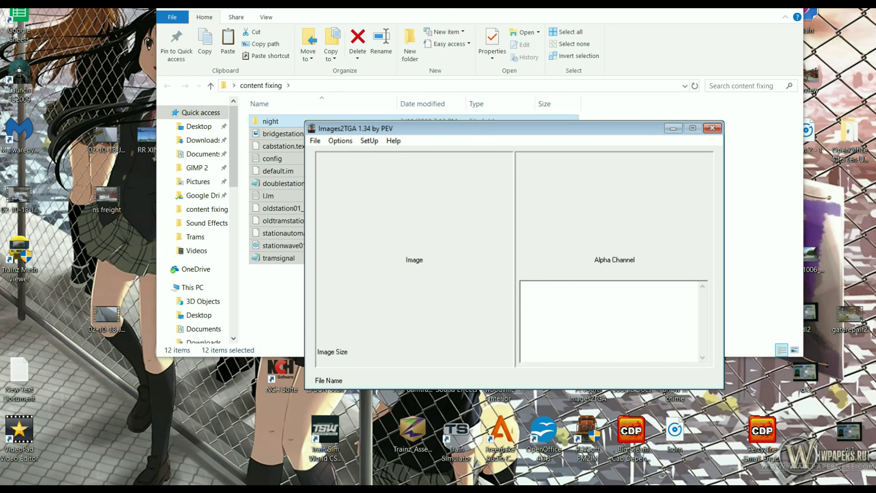
pyautogui.click(315, 141)
pyautogui.click(336, 154)
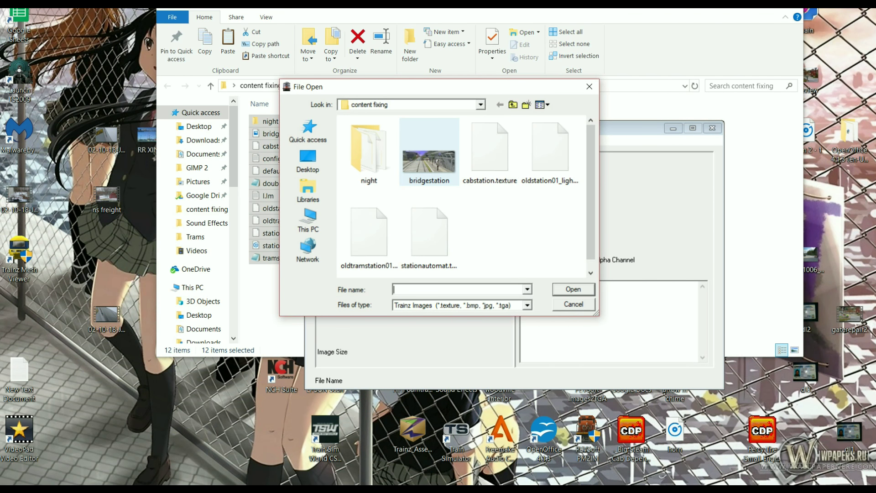
pyautogui.doubleClick(369, 150)
pyautogui.click(388, 135)
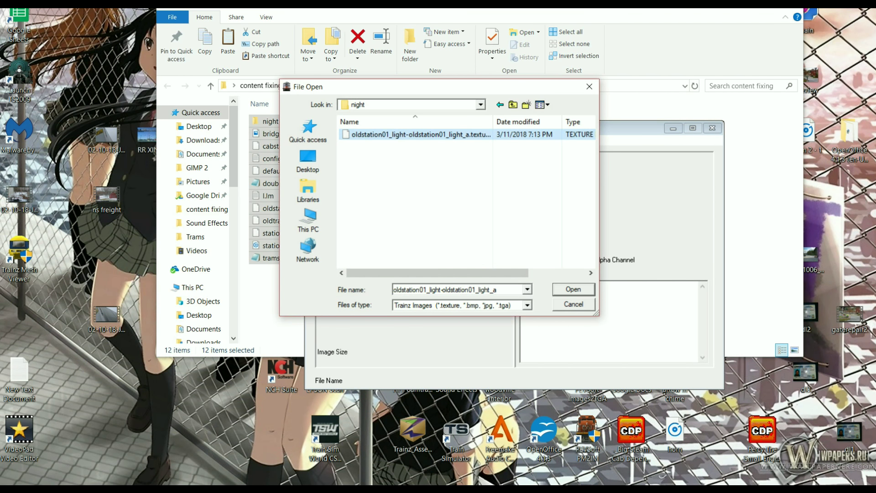
pyautogui.press('Return')
pyautogui.hotkey('alt', 'f')
pyautogui.press('Down')
pyautogui.press('Down')
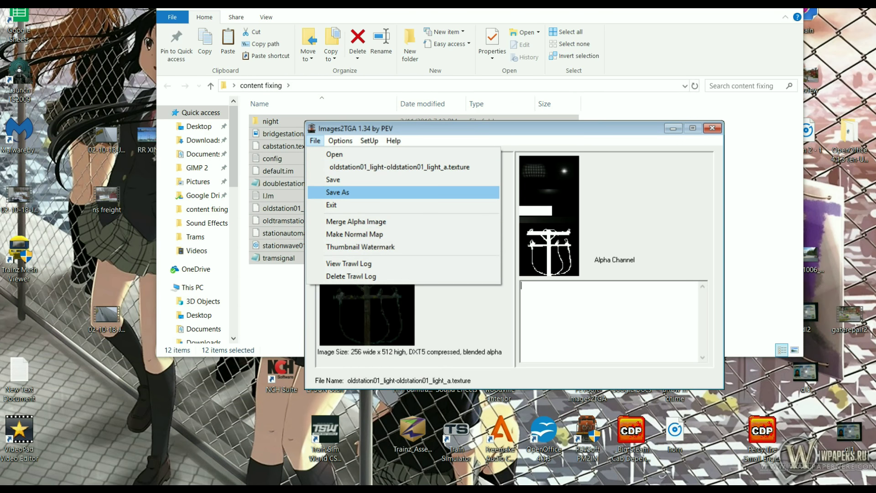
pyautogui.press('Return')
pyautogui.press('Return')
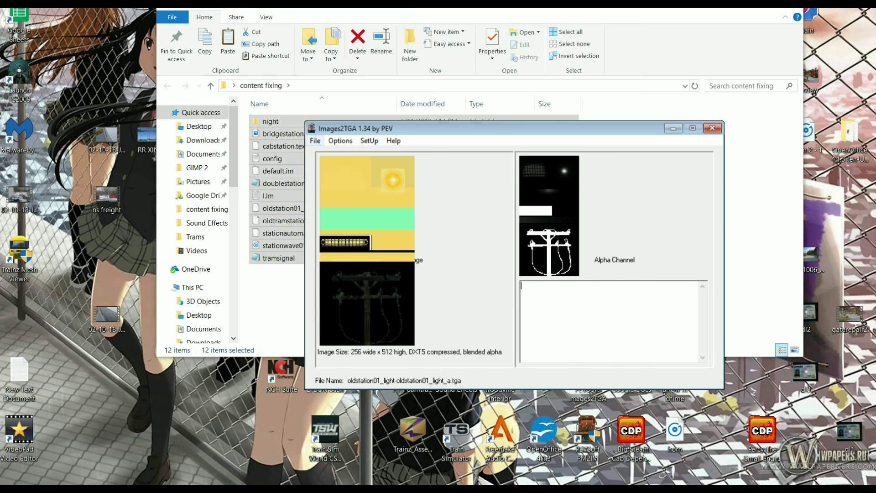
# Open cabstation.texture from the main content fixing folder and save it as a TGA
pyautogui.click(315, 141)
pyautogui.click(335, 155)
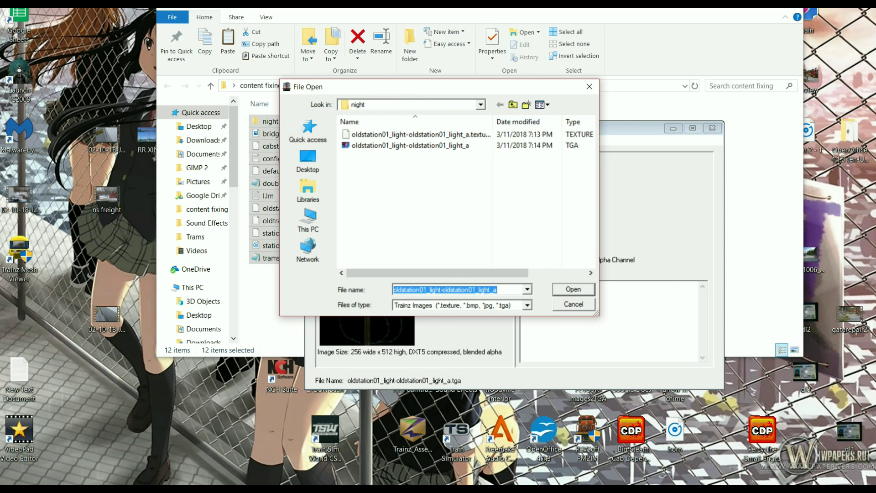
pyautogui.click(514, 105)
pyautogui.doubleClick(490, 153)
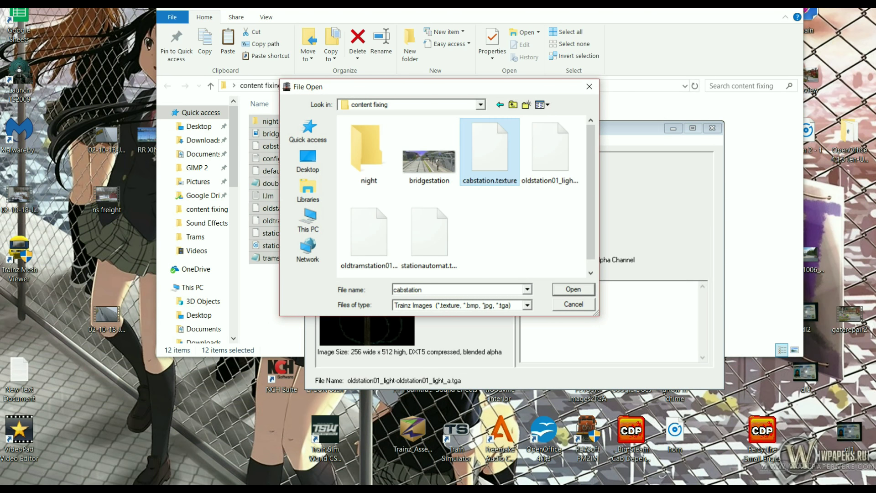
pyautogui.press('alt')
pyautogui.press('Down')
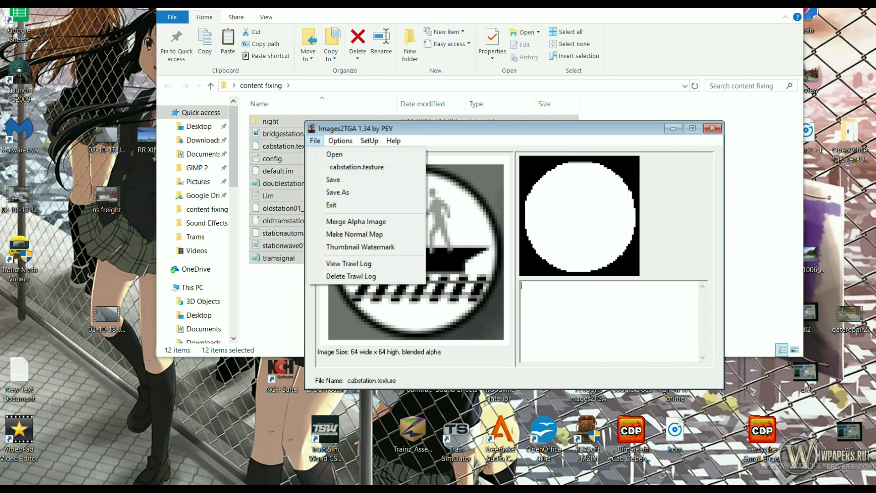
pyautogui.press('Down')
pyautogui.press('Down')
pyautogui.press('Down')
pyautogui.press('Return')
pyautogui.press('Return')
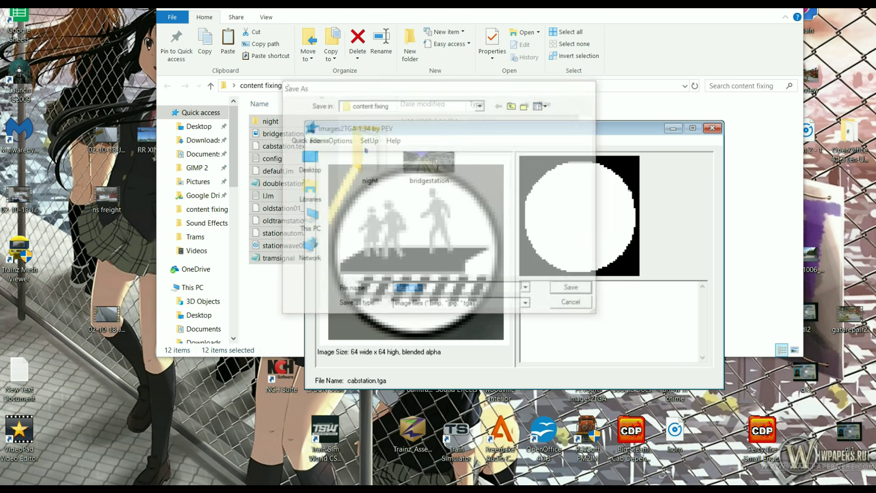
# Convert oldstation01_light-oldstation01_light_a.texture in the main content fixing folder to a TGA under the same name
pyautogui.press('alt')
pyautogui.press('Down')
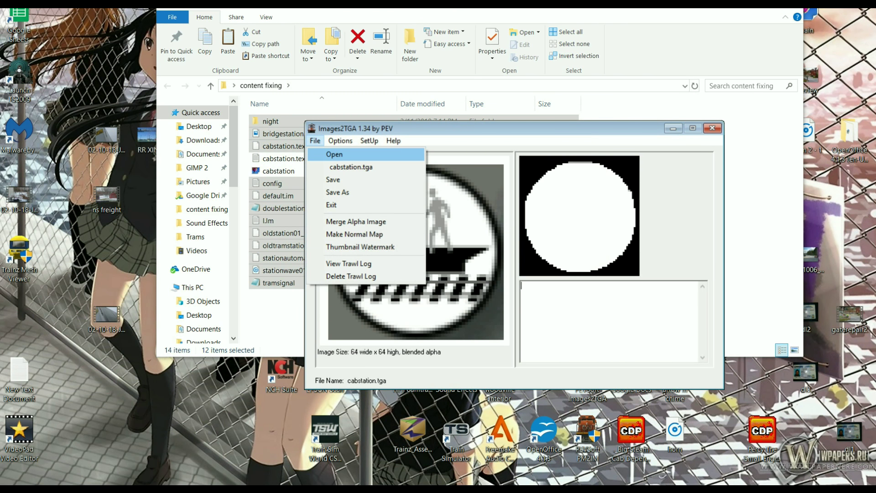
pyautogui.press('Return')
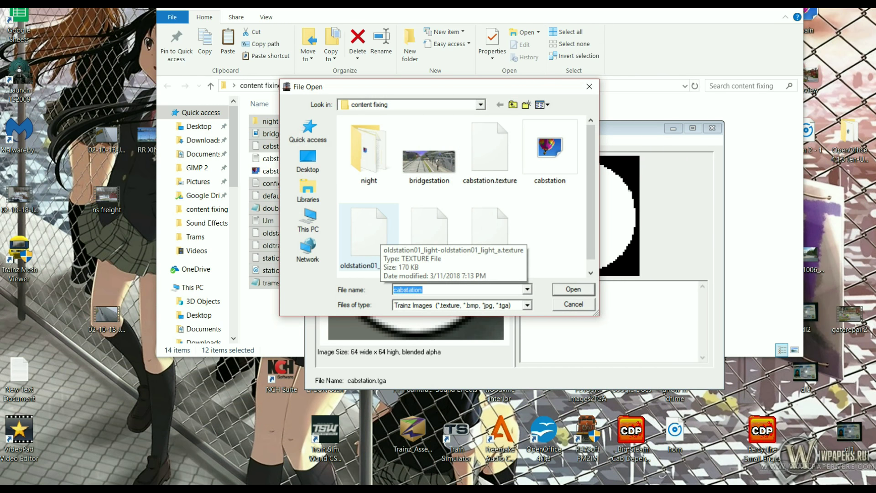
pyautogui.click(380, 236)
pyautogui.click(574, 289)
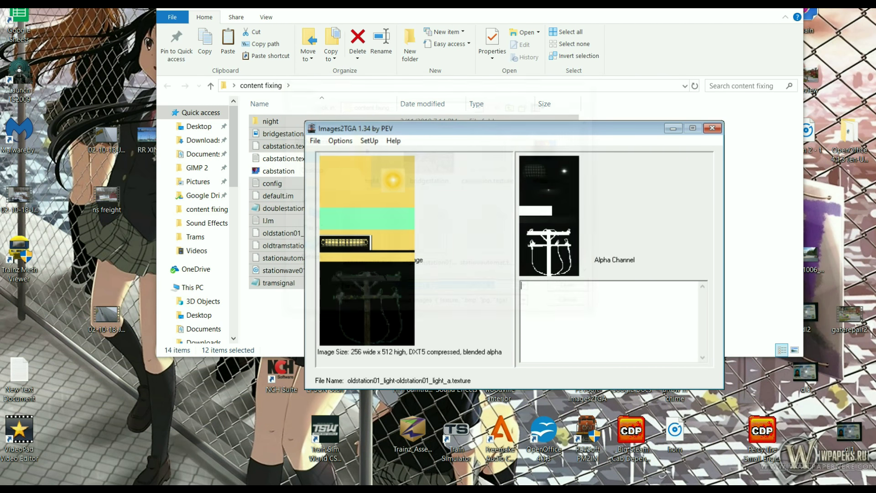
pyautogui.click(315, 141)
pyautogui.press('Return')
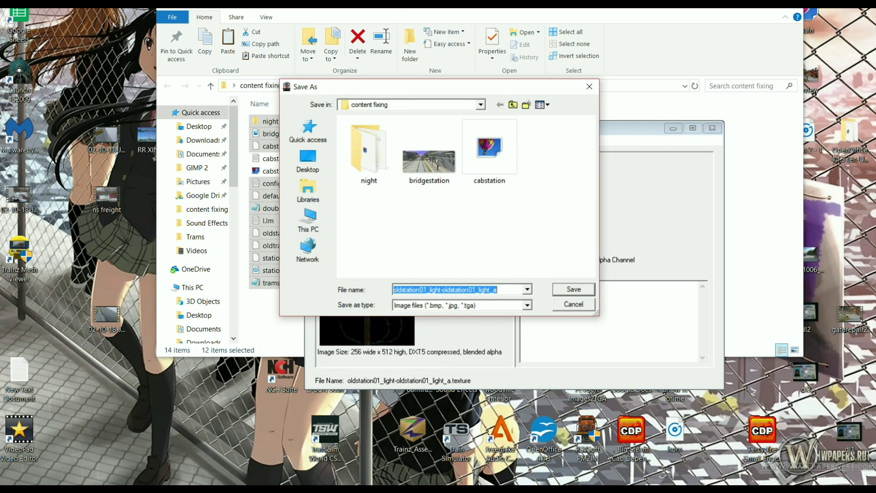
pyautogui.press('Return')
# Open oldtramstation01-oldtramstation01_a.texture and save it as a TGA in the content fixing folder
pyautogui.click(315, 141)
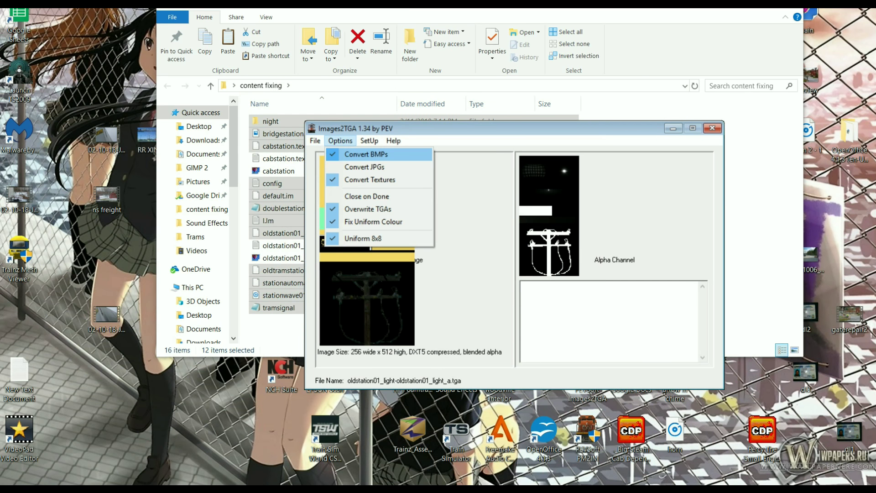
pyautogui.click(335, 154)
pyautogui.scroll(-1, 490, 223)
pyautogui.click(490, 225)
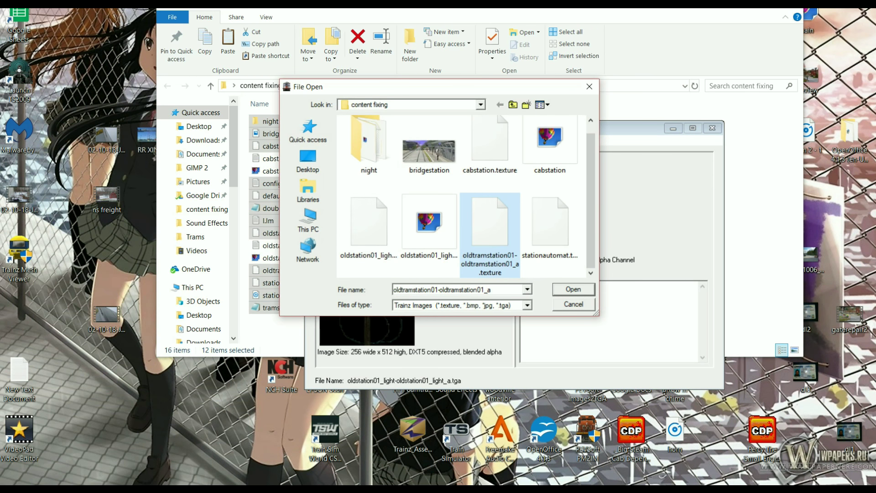
pyautogui.press('Return')
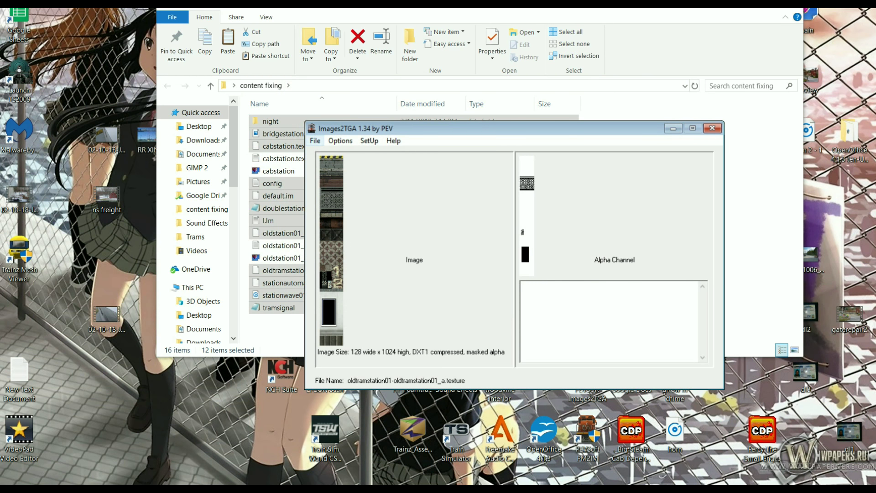
pyautogui.hotkey('alt', 'f')
pyautogui.press('Down')
pyautogui.press('Down')
pyautogui.press('Return')
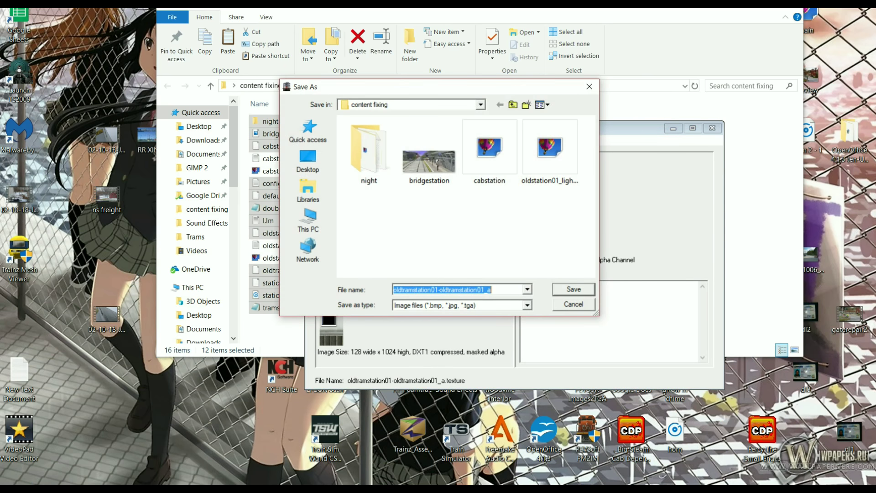
pyautogui.press('Return')
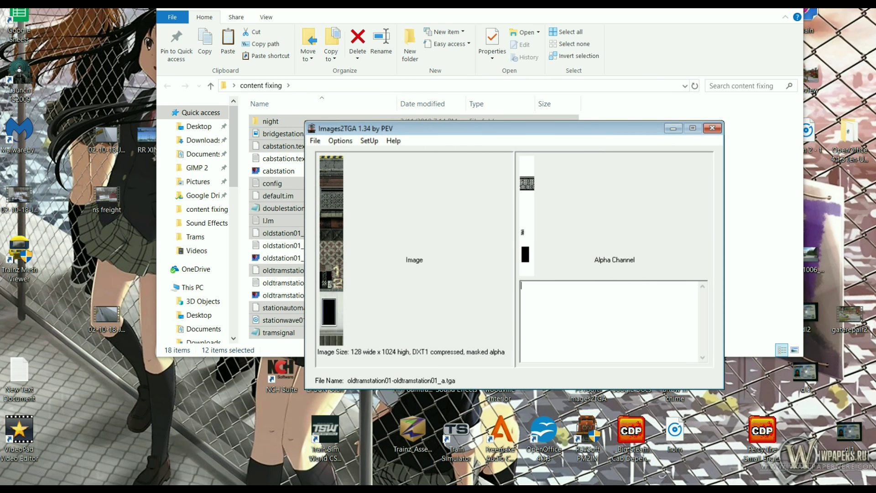
# Open stationautomat.texture and save it as a TGA in the content fixing folder
pyautogui.hotkey('alt', 'f')
pyautogui.press('Down')
pyautogui.press('Return')
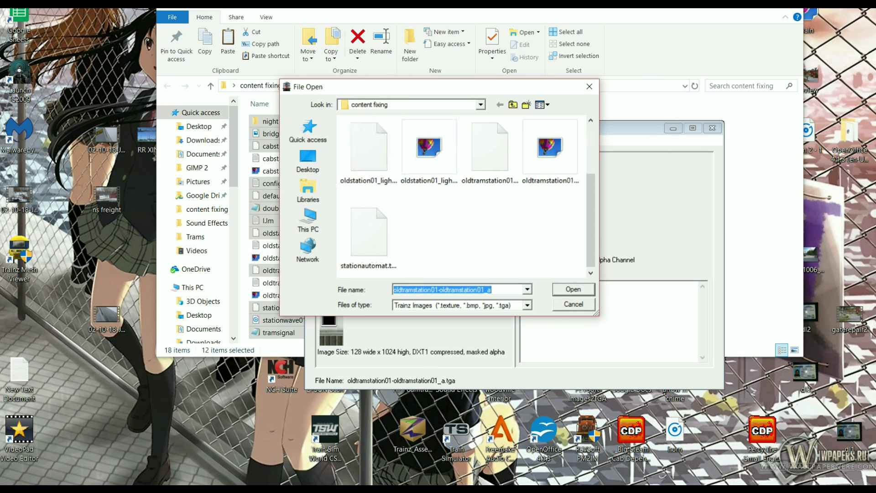
pyautogui.doubleClick(368, 217)
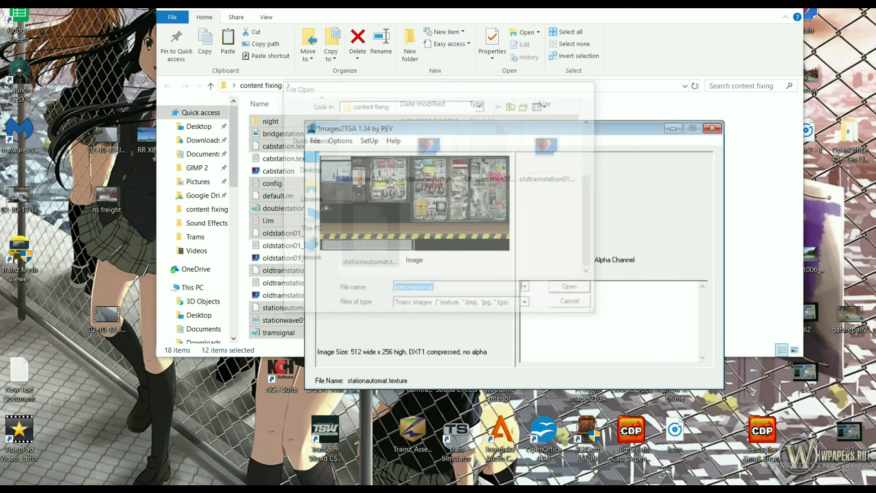
pyautogui.click(315, 141)
pyautogui.click(337, 192)
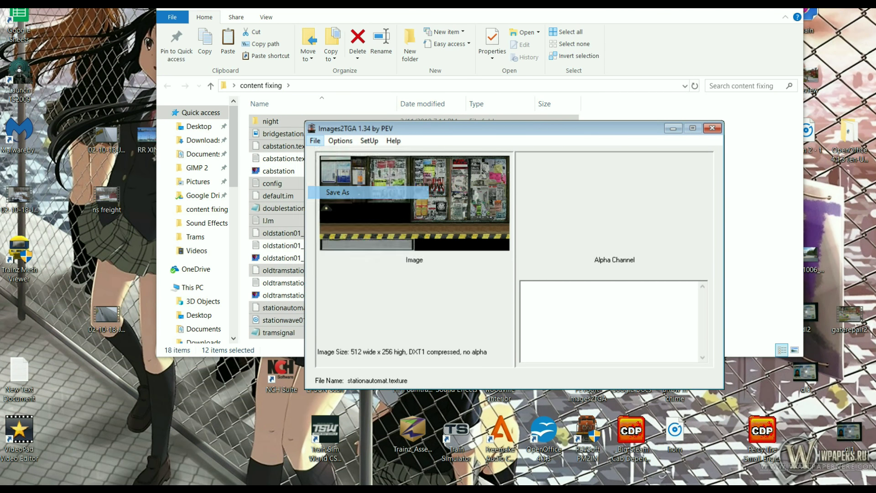
pyautogui.press('Return')
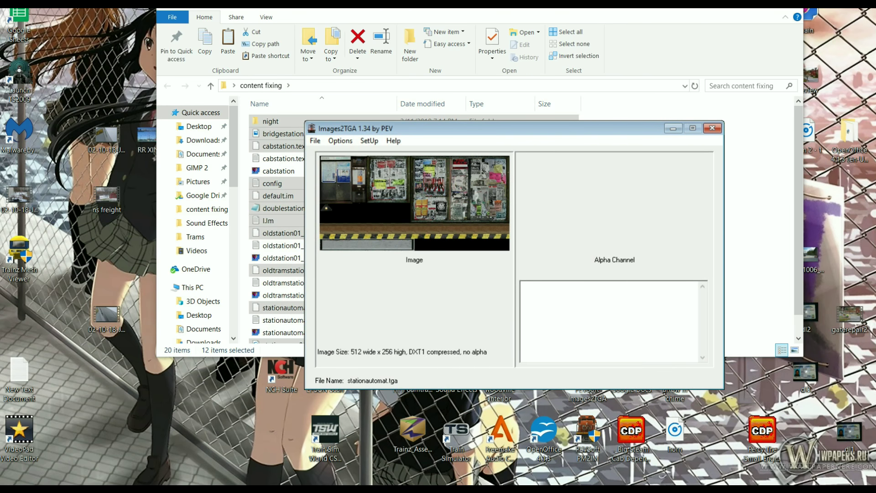
# Close the image converter and copy all items in the content fixing folder, including the converted TGAs
pyautogui.click(713, 128)
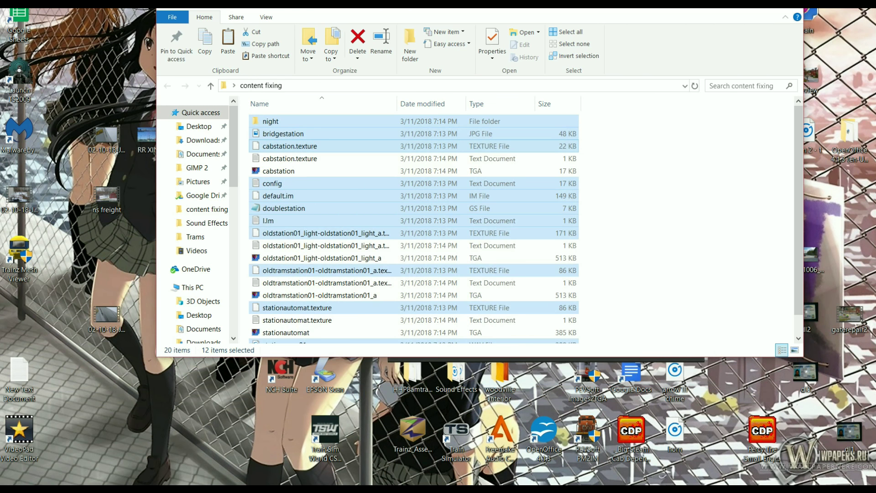
pyautogui.click(653, 150)
pyautogui.moveTo(246, 114); pyautogui.dragTo(418, 346)
pyautogui.rightClick(363, 266)
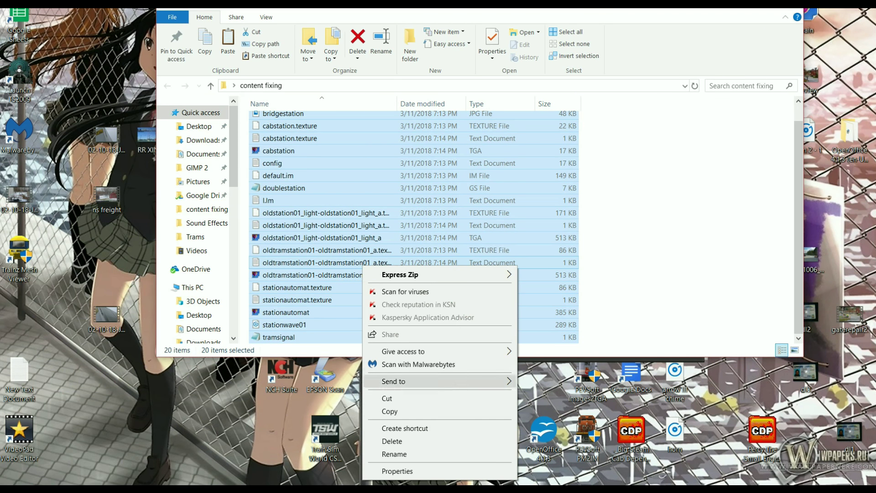
pyautogui.click(390, 412)
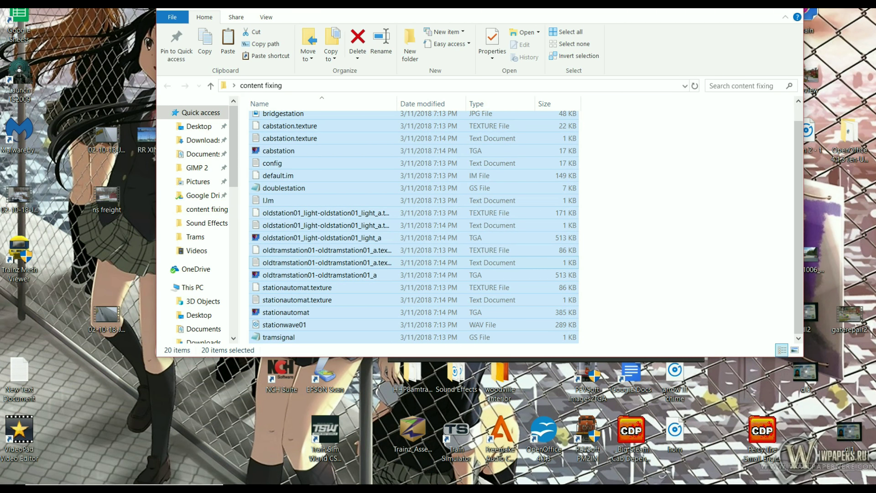
# Paste the copied files into the TZL Station Bridge 20m folder, replacing files with the same names, and close that folder
pyautogui.moveTo(324, 478)
pyautogui.click(261, 429)
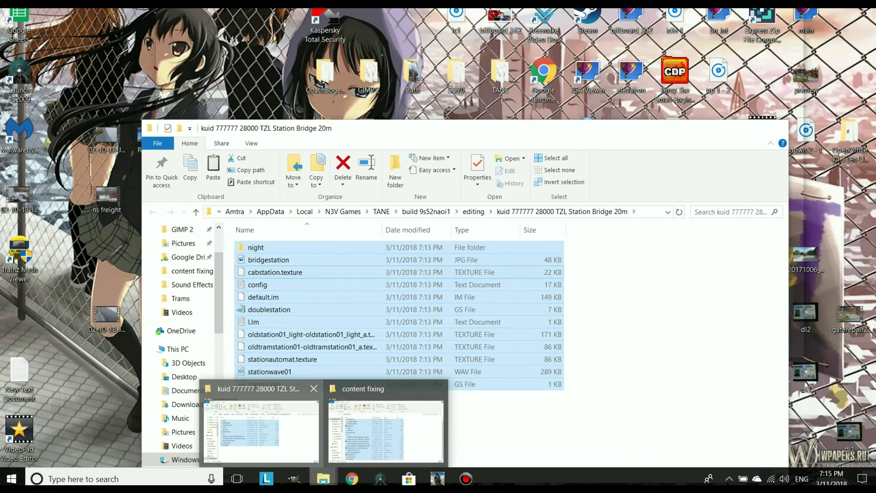
pyautogui.rightClick(394, 245)
pyautogui.click(420, 326)
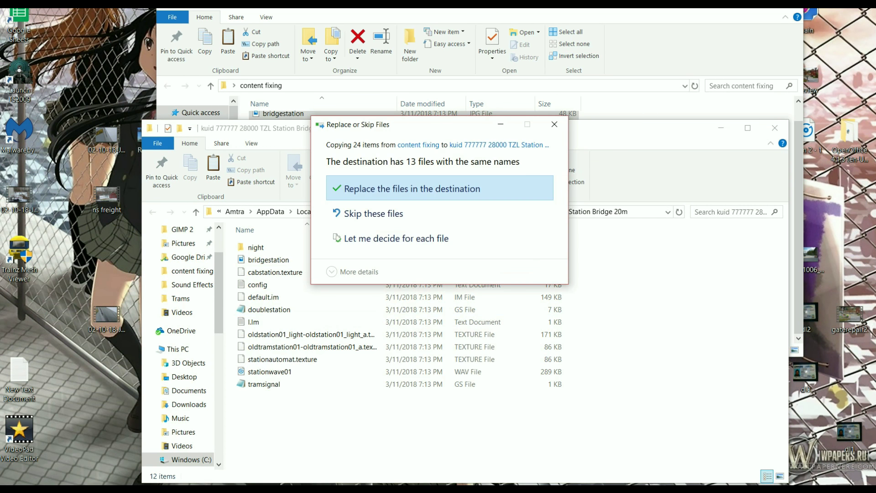
pyautogui.click(412, 189)
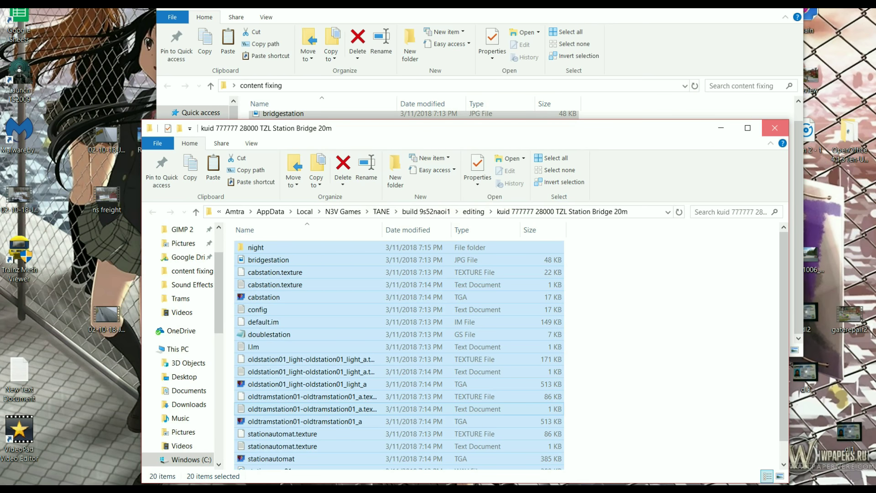
pyautogui.click(775, 128)
# Switch to TrainzContent, show the TZL Station Bridge 20m asset in Explorer, and open its config file
pyautogui.moveTo(467, 484)
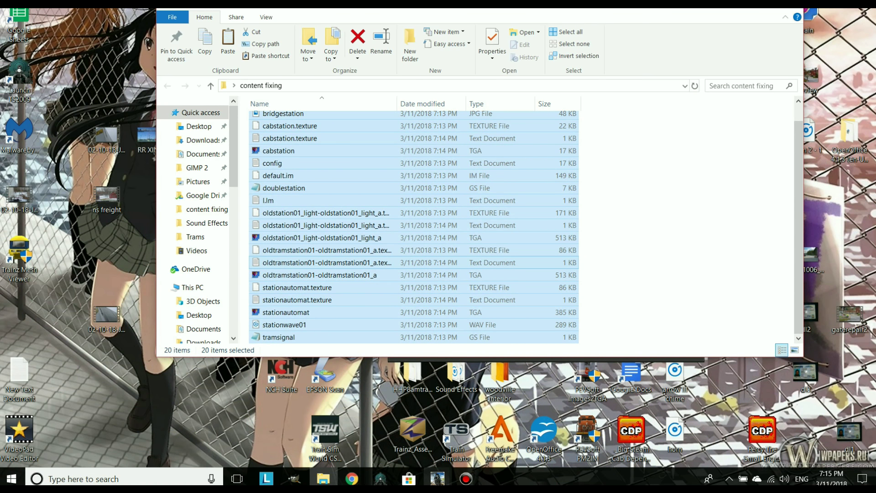
pyautogui.moveTo(438, 479)
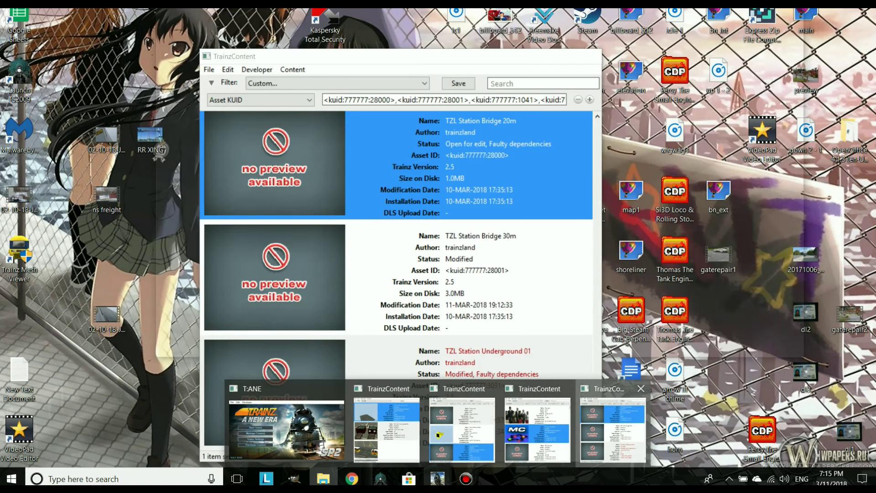
pyautogui.click(613, 427)
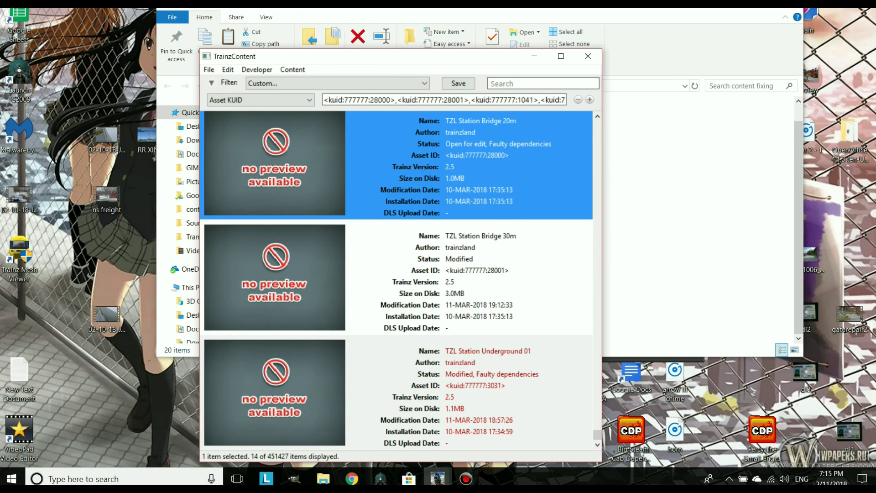
pyautogui.rightClick(494, 167)
pyautogui.moveTo(525, 246)
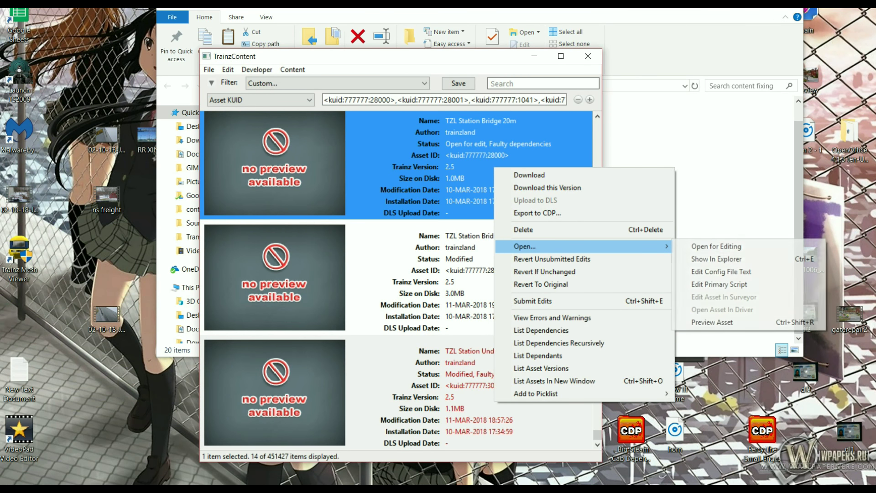
pyautogui.click(717, 259)
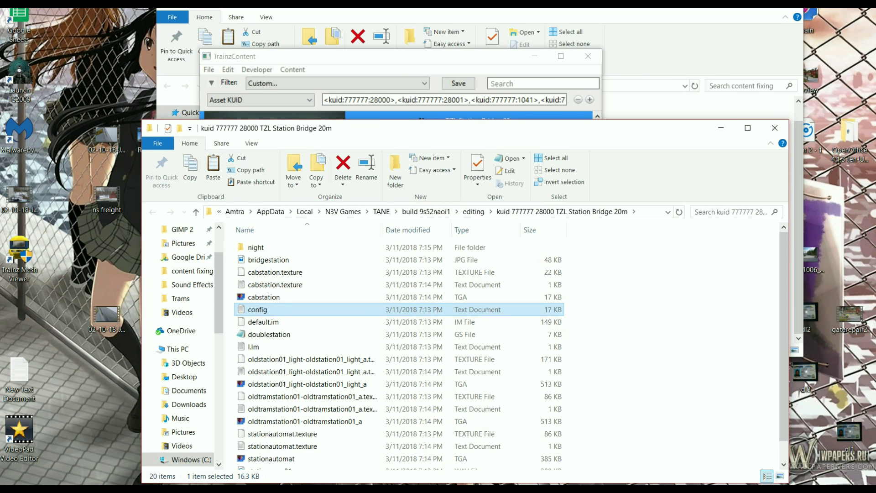
pyautogui.press('Return')
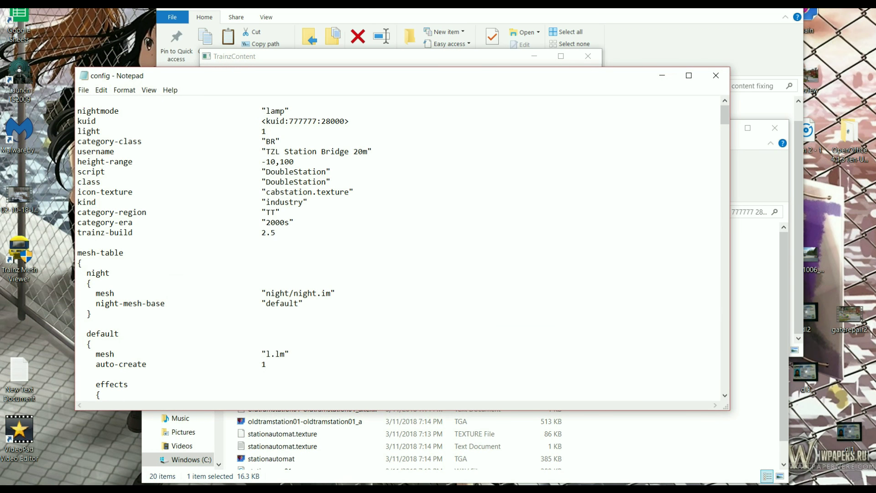
# Set the rsignal effect's default-mesh in the config to <kuid:140046:100817>
pyautogui.scroll(-6, 403, 247)
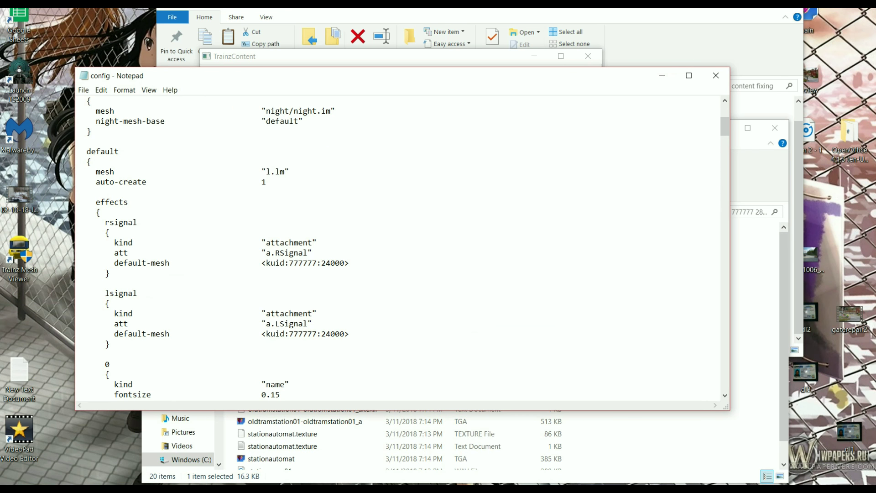
pyautogui.moveTo(317, 263); pyautogui.dragTo(289, 263)
pyautogui.doubleClick(301, 263)
pyautogui.moveTo(318, 263); pyautogui.dragTo(303, 263)
pyautogui.write('140046')
pyautogui.hotkey('shift', 'Left')
pyautogui.hotkey('shift', 'Left')
pyautogui.hotkey('shift', 'Left')
pyautogui.hotkey('shift', 'Left')
pyautogui.hotkey('shift', 'Left')
pyautogui.write('100817')
# Copy the rsignal default-mesh KUID and replace the lsignal effect's default-mesh with it
pyautogui.moveTo(354, 263); pyautogui.dragTo(285, 264)
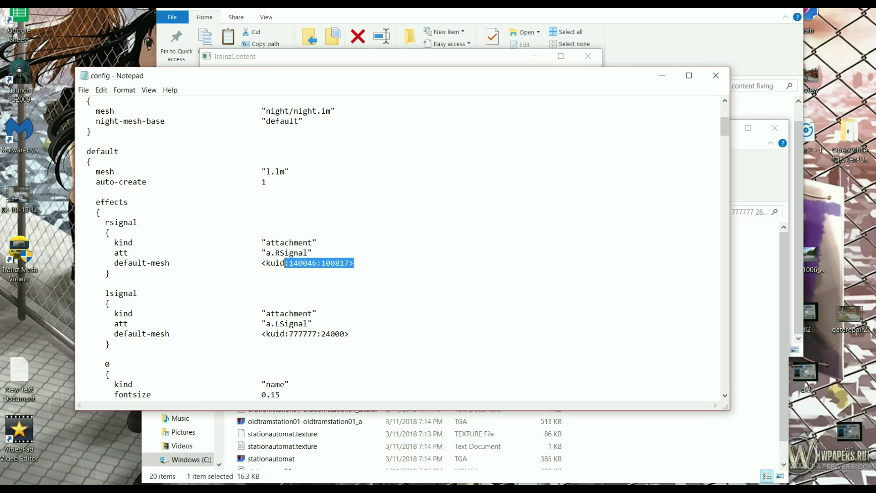
pyautogui.hotkey('shift', 'Left')
pyautogui.hotkey('shift', 'Left')
pyautogui.hotkey('shift', 'Left')
pyautogui.hotkey('shift', 'Left')
pyautogui.hotkey('shift', 'Left')
pyautogui.rightClick(272, 266)
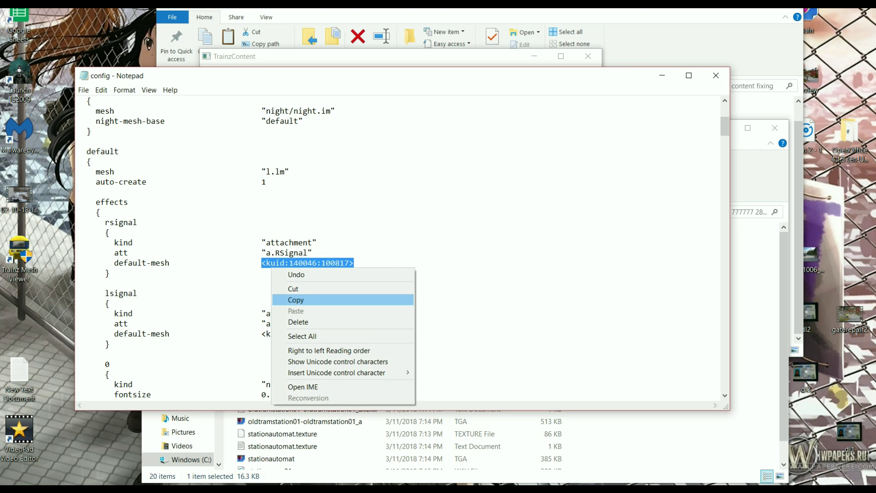
pyautogui.click(292, 297)
pyautogui.moveTo(351, 335); pyautogui.dragTo(262, 337)
pyautogui.hotkey('ctrl', 'v')
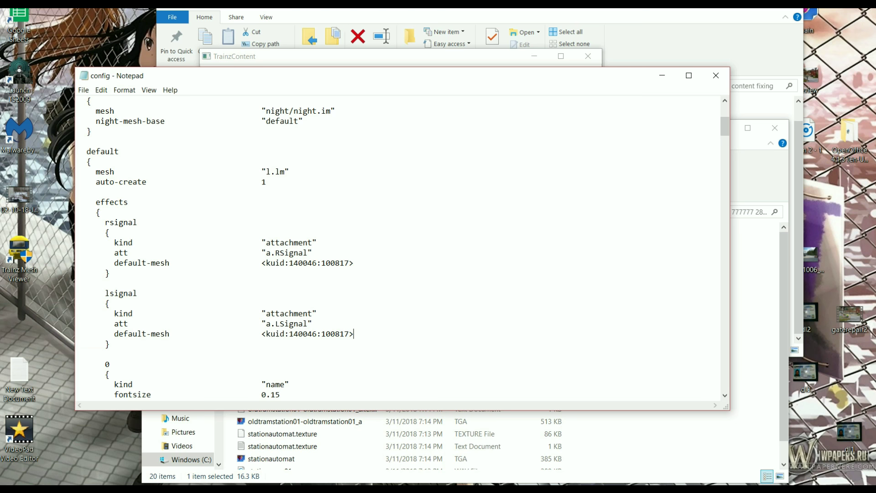
# Review the config's attached-track, trigger and passenger queue sections for KUID references
pyautogui.scroll(-11, 402, 247)
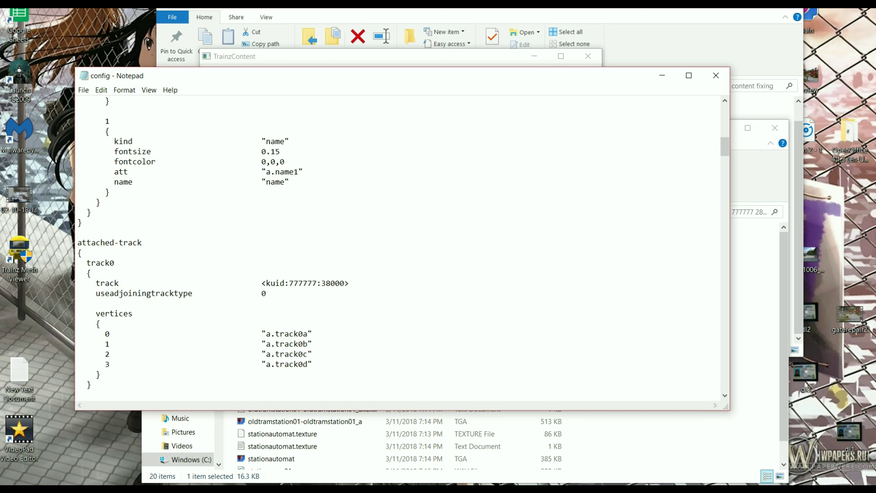
pyautogui.scroll(-5, 401, 247)
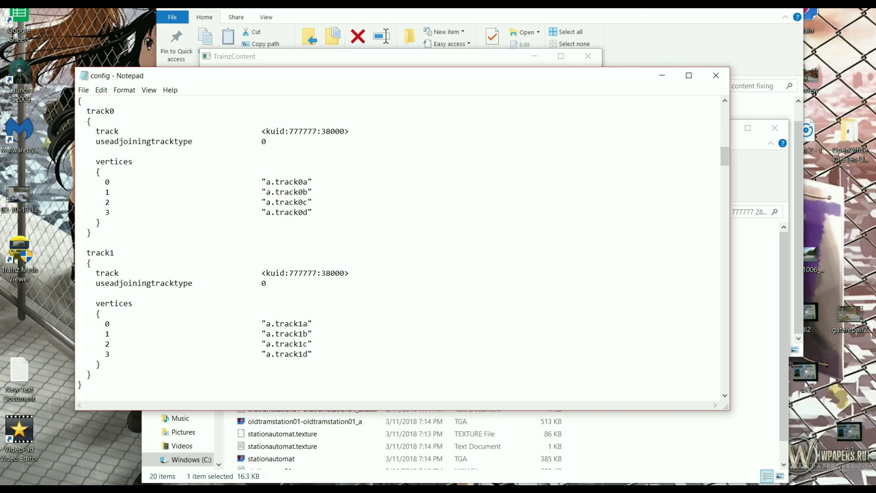
pyautogui.scroll(-15, 402, 247)
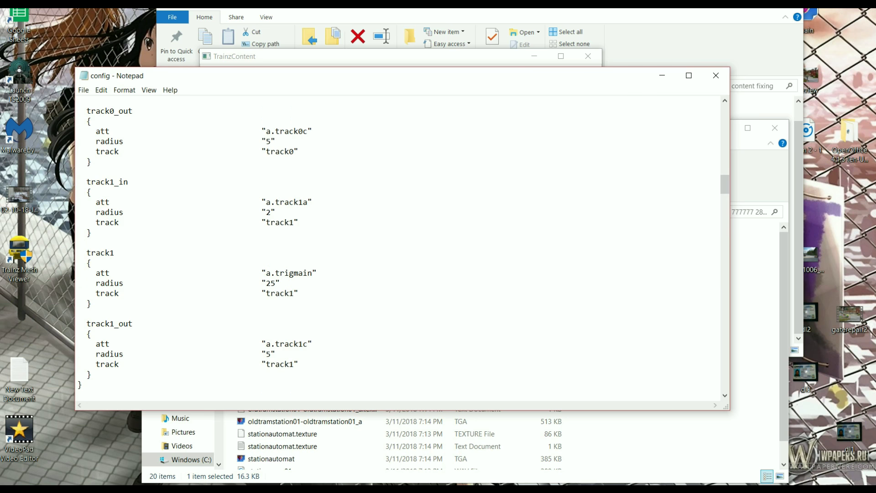
pyautogui.scroll(-9, 402, 247)
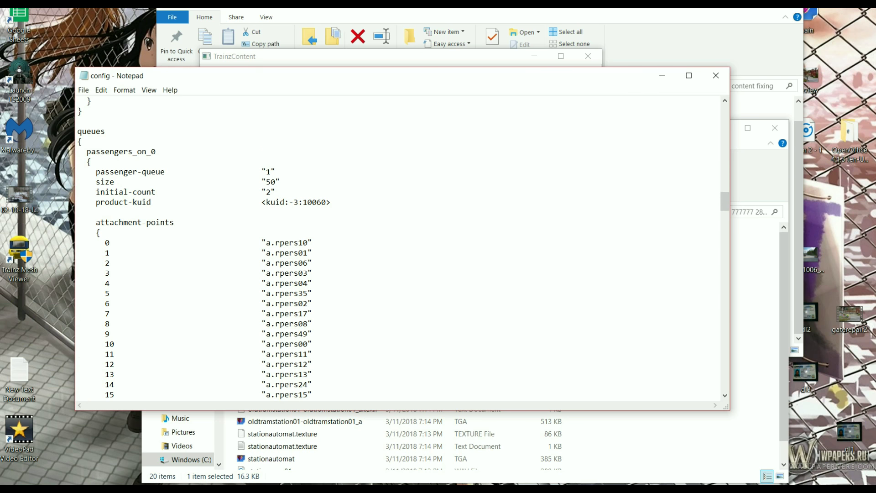
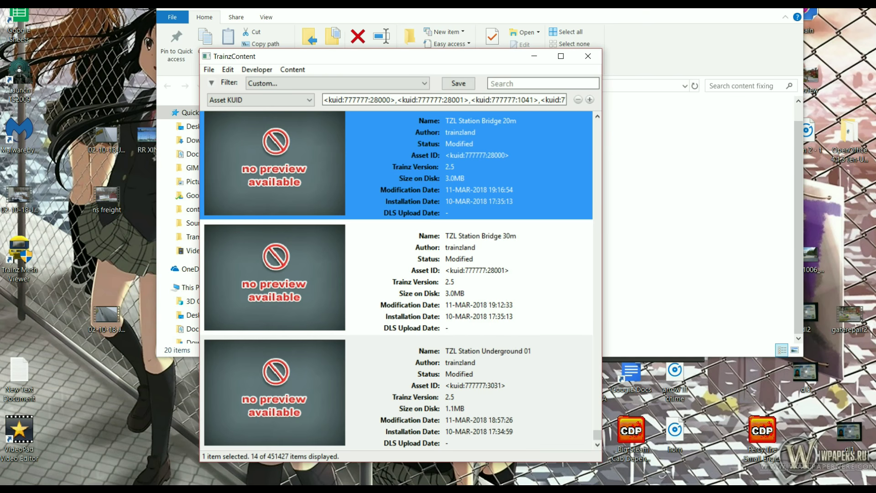
# Select the TZL Station 03 Short asset in the TrainzContent list and show its folder in Explorer
pyautogui.scroll(-1, 396, 281)
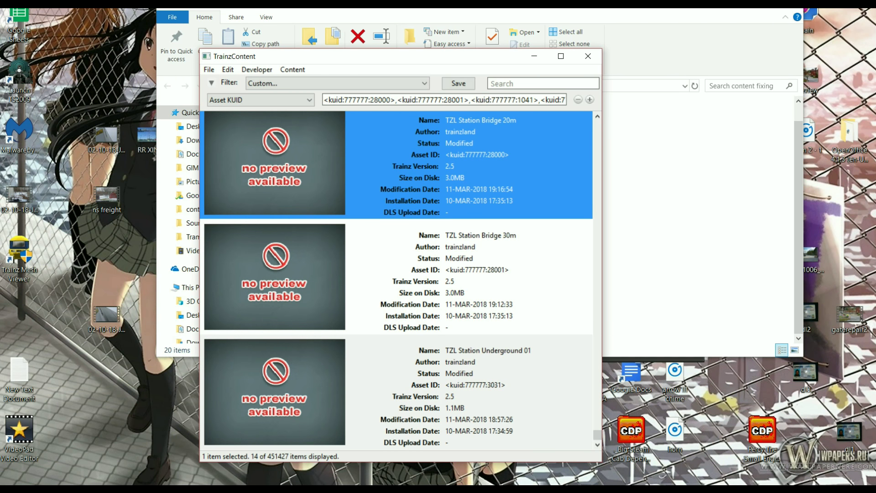
pyautogui.scroll(3, 397, 278)
pyautogui.click(397, 392)
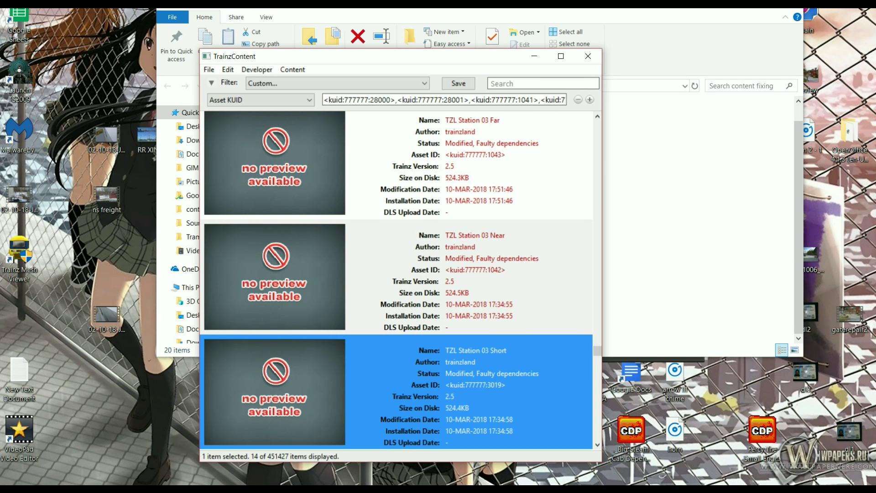
pyautogui.scroll(-2, 397, 278)
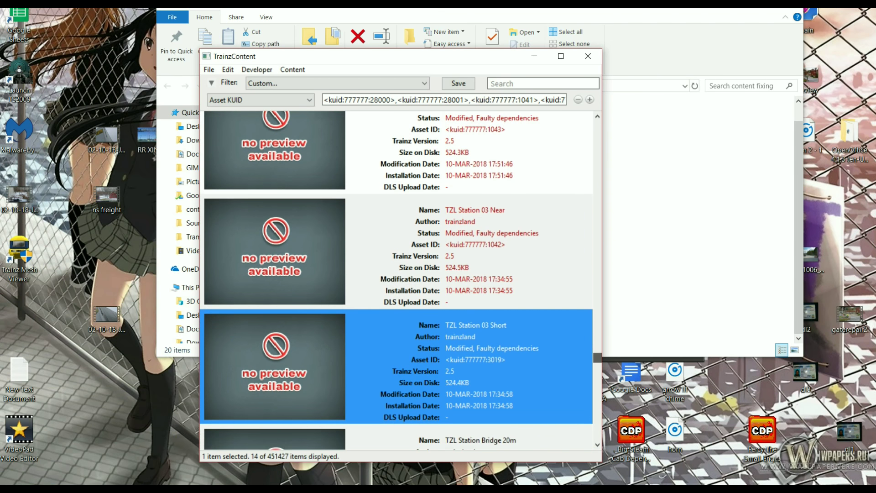
pyautogui.scroll(1, 397, 278)
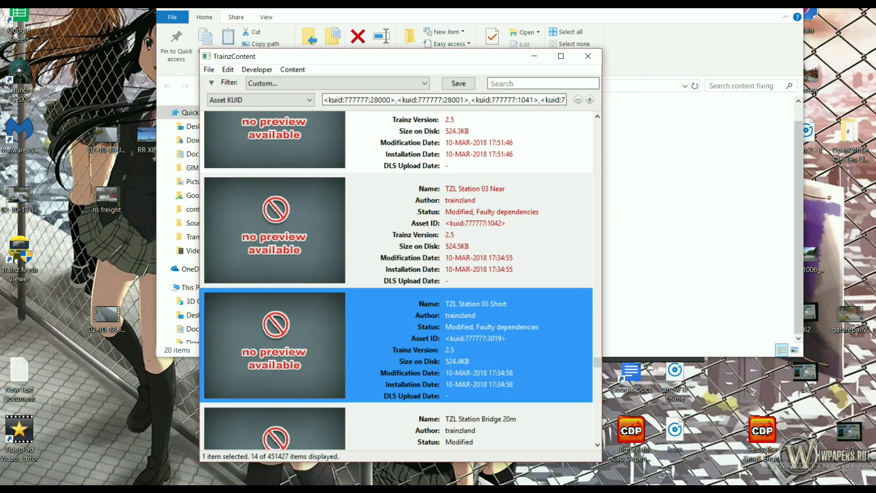
pyautogui.rightClick(483, 344)
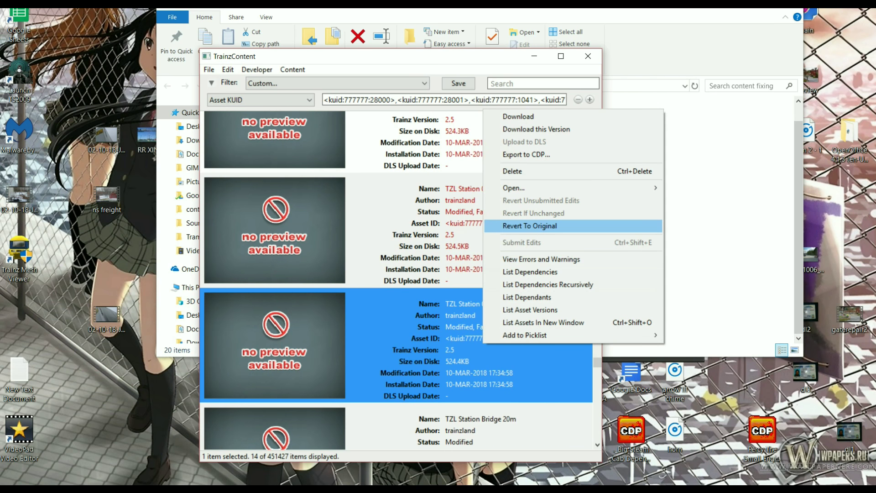
pyautogui.moveTo(516, 188)
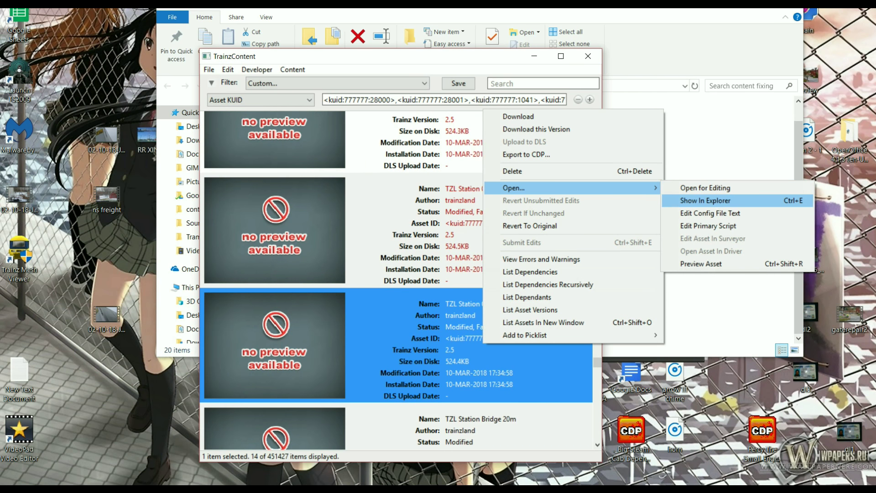
pyautogui.click(706, 201)
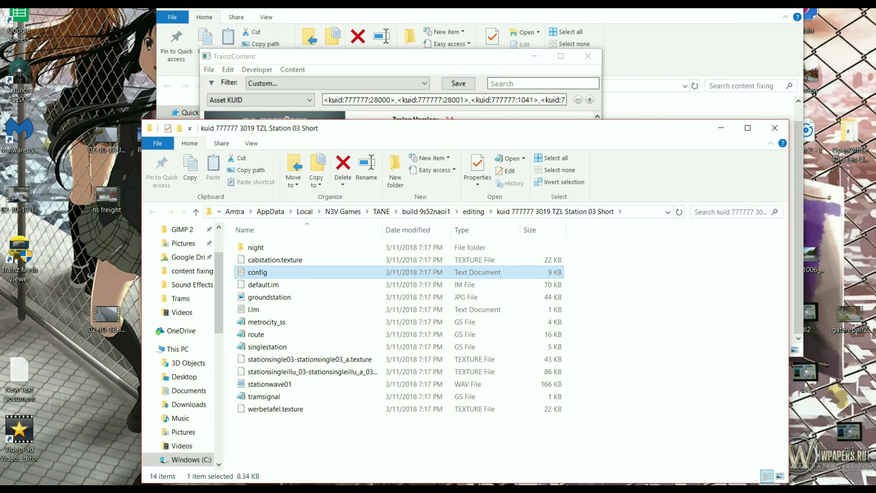
# Copy all files from the TZL Station 03 Short folder
pyautogui.moveTo(329, 430); pyautogui.dragTo(280, 246)
pyautogui.rightClick(288, 266)
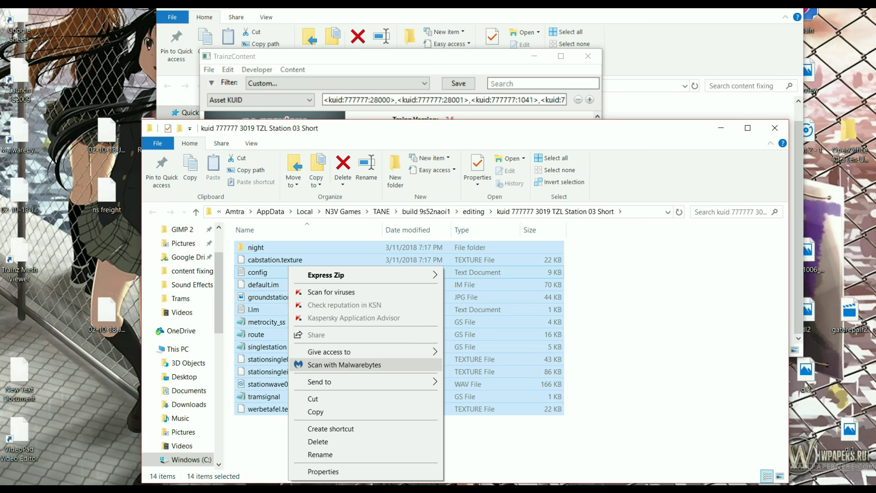
pyautogui.click(316, 412)
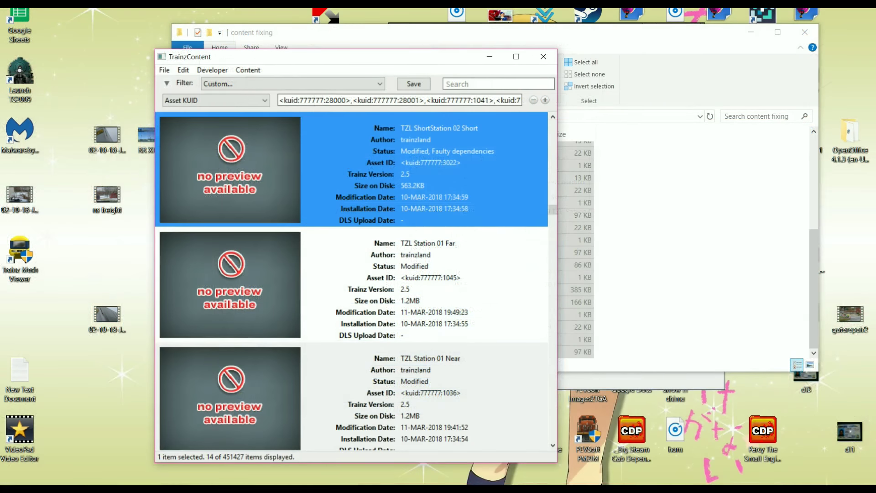
# Show the TZL ShortStation 02 Short asset in Explorer and copy all its files
pyautogui.rightClick(419, 168)
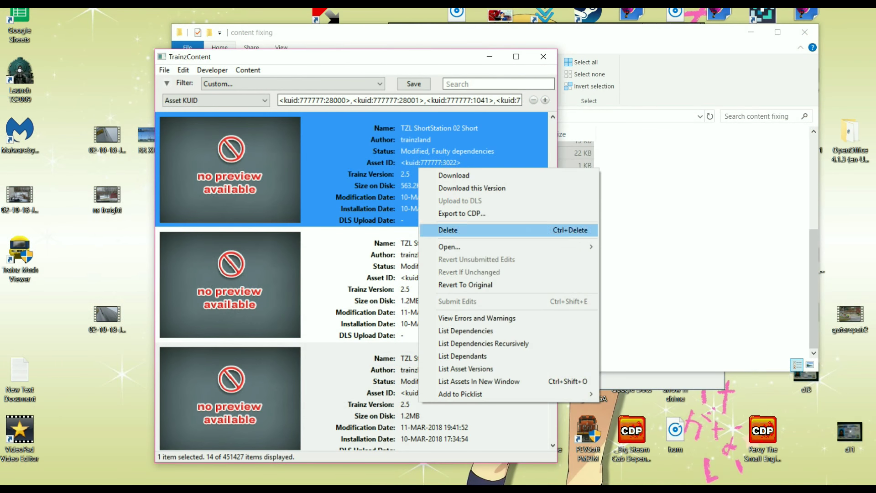
pyautogui.moveTo(456, 247)
pyautogui.click(630, 259)
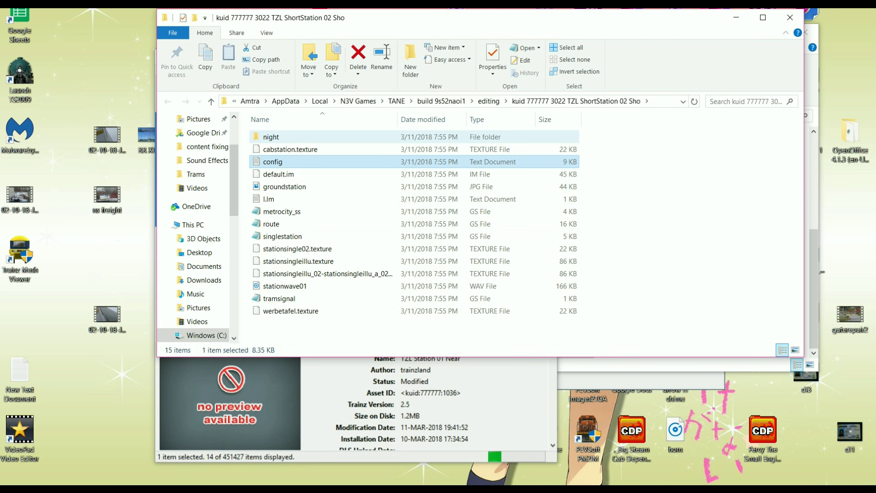
pyautogui.moveTo(360, 139); pyautogui.dragTo(250, 319)
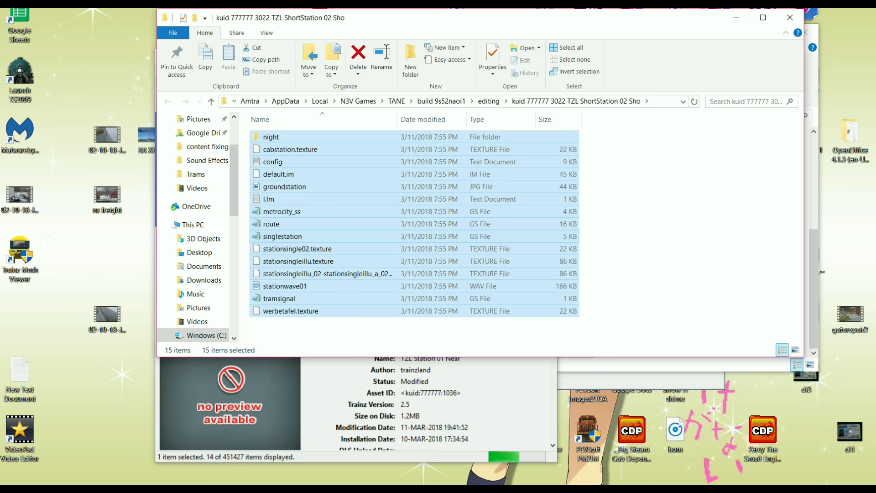
pyautogui.rightClick(361, 234)
pyautogui.click(371, 379)
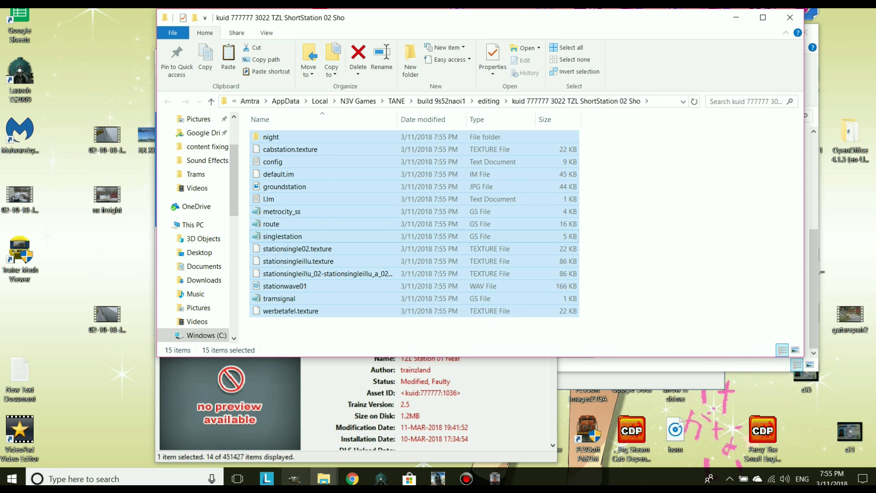
pyautogui.moveTo(323, 479)
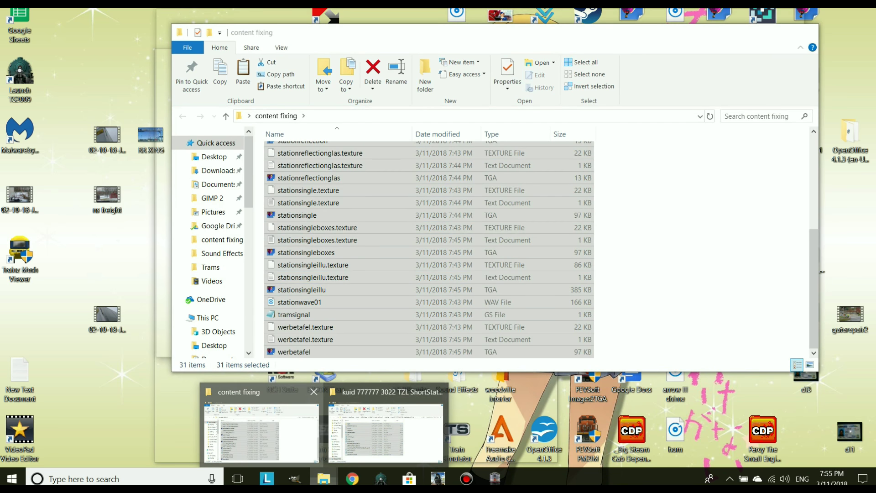
# Replace all files in the content fixing folder with the files copied from TZL ShortStation 02 Short
pyautogui.click(262, 431)
pyautogui.rightClick(355, 251)
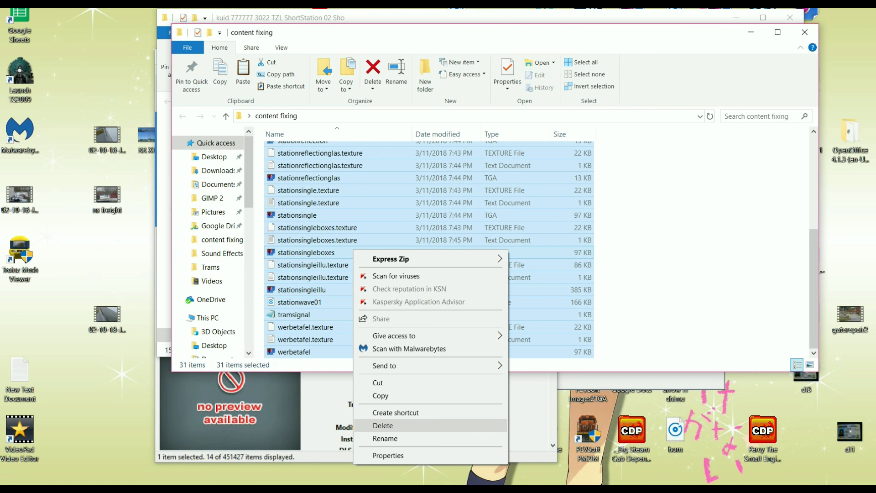
pyautogui.click(383, 425)
pyautogui.rightClick(365, 213)
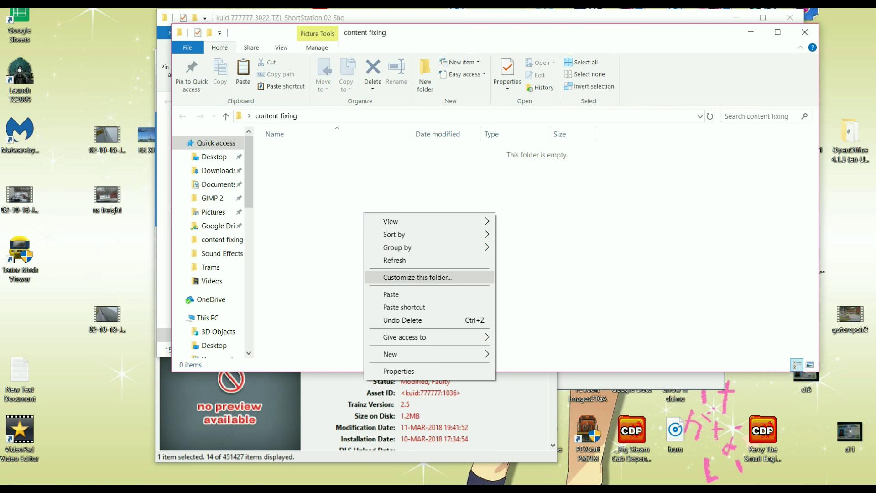
pyautogui.click(391, 294)
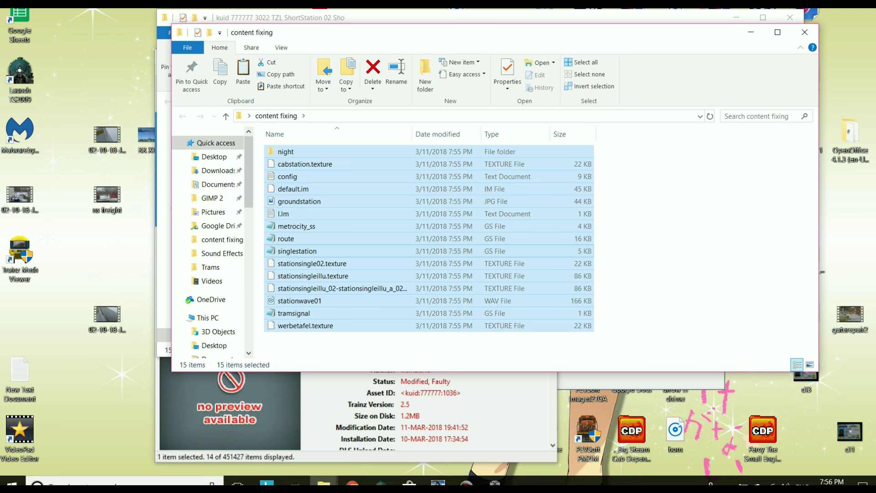
# Open stationsingleflare_02-stationsingleflare_a_02.texture from the night folder in Images2TGA and save the converted image
pyautogui.moveTo(495, 478)
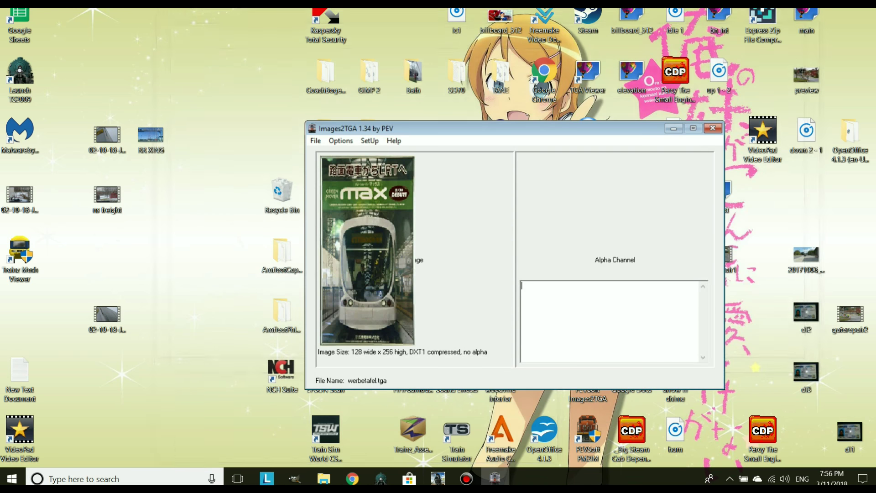
pyautogui.click(495, 433)
pyautogui.click(315, 141)
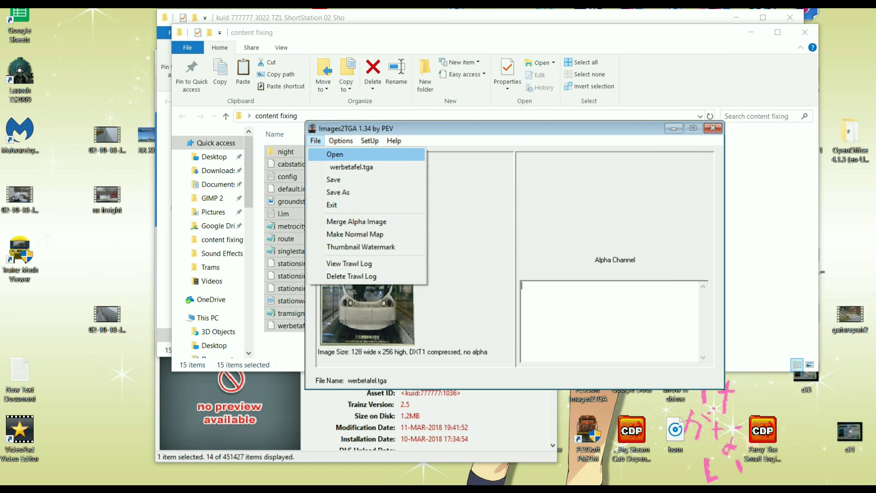
pyautogui.click(335, 155)
pyautogui.doubleClick(368, 153)
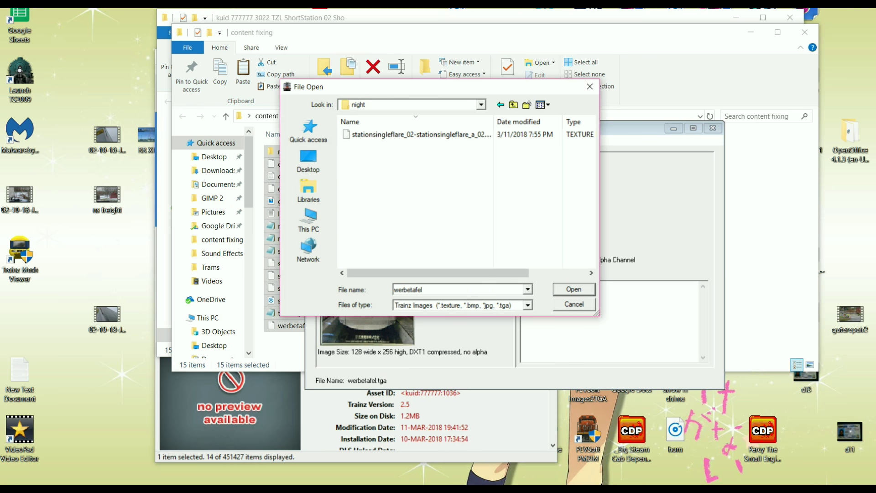
pyautogui.click(421, 135)
pyautogui.click(574, 290)
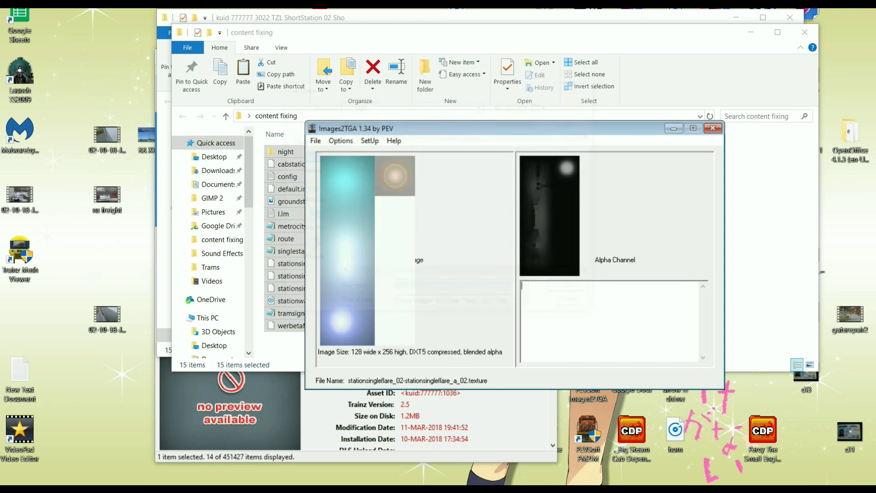
pyautogui.hotkey('alt', 'f')
pyautogui.press('Down')
pyautogui.press('Down')
pyautogui.press('Return')
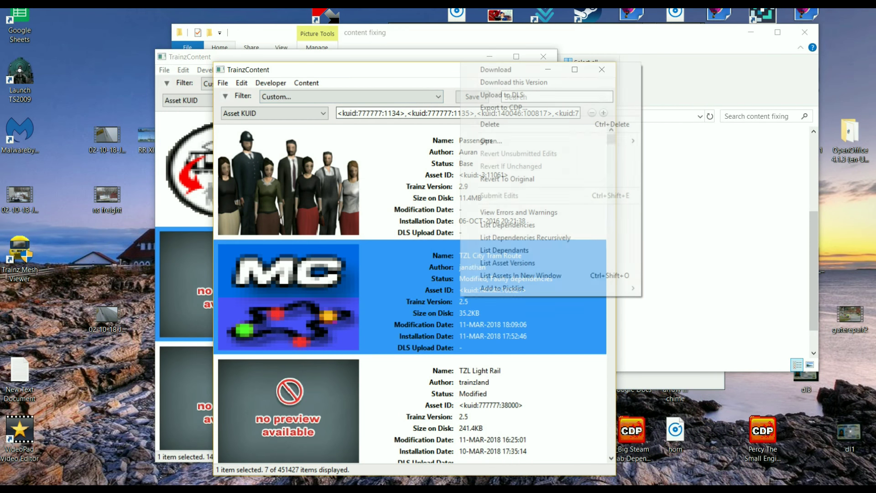
# List the dependencies of TZL City Tram Route, and from that list the dependencies of TZL City Drive Tram Route
pyautogui.click(508, 226)
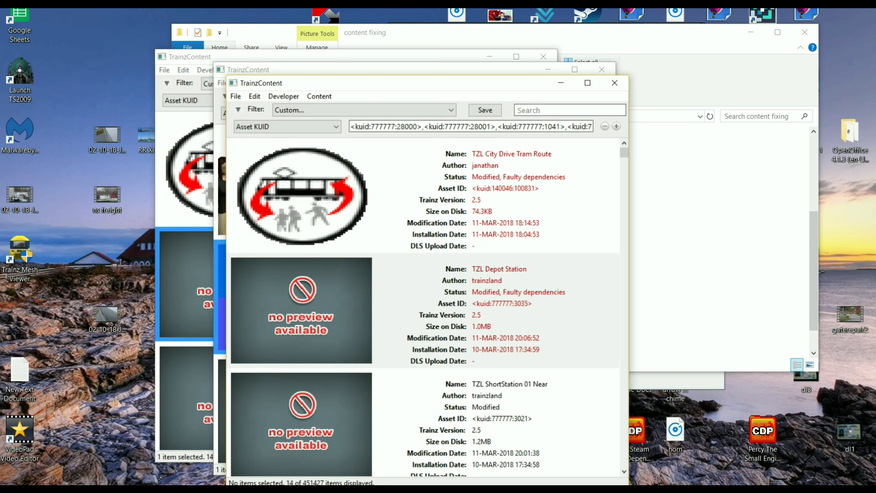
pyautogui.rightClick(497, 203)
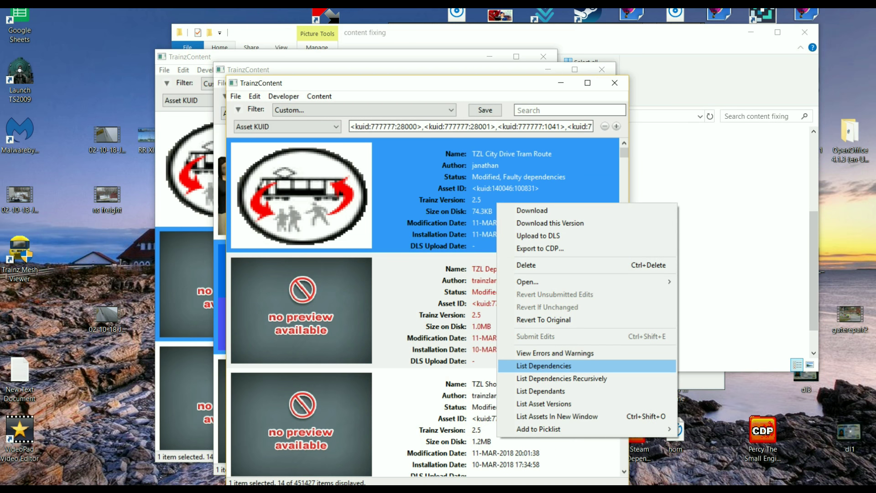
pyautogui.click(544, 365)
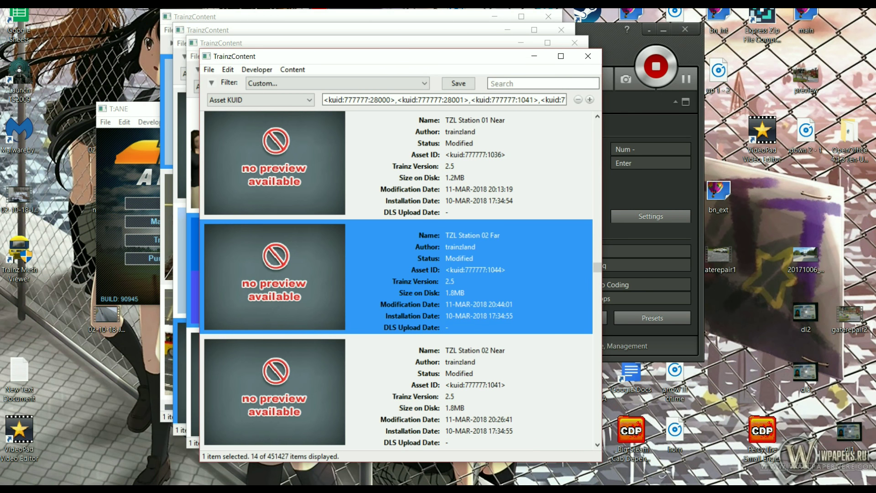
# Check the status of every TZL station asset in the dependency list and close that list window
pyautogui.scroll(6, 398, 281)
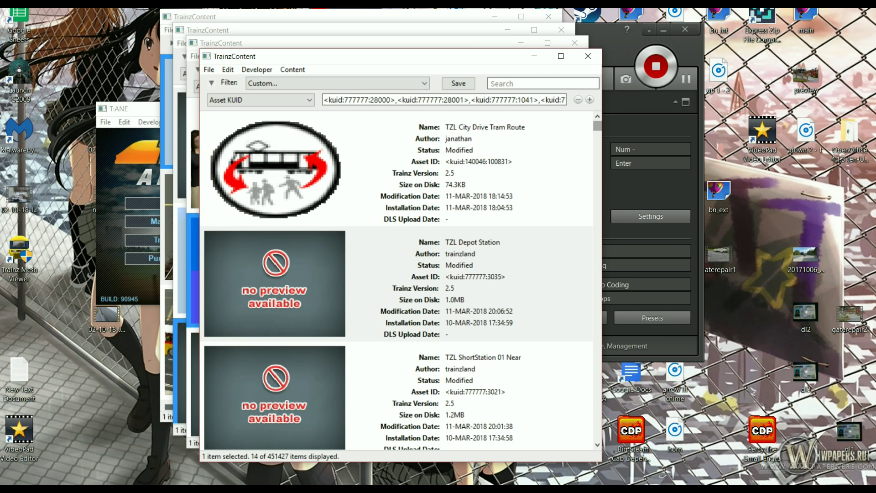
pyautogui.scroll(-10, 397, 280)
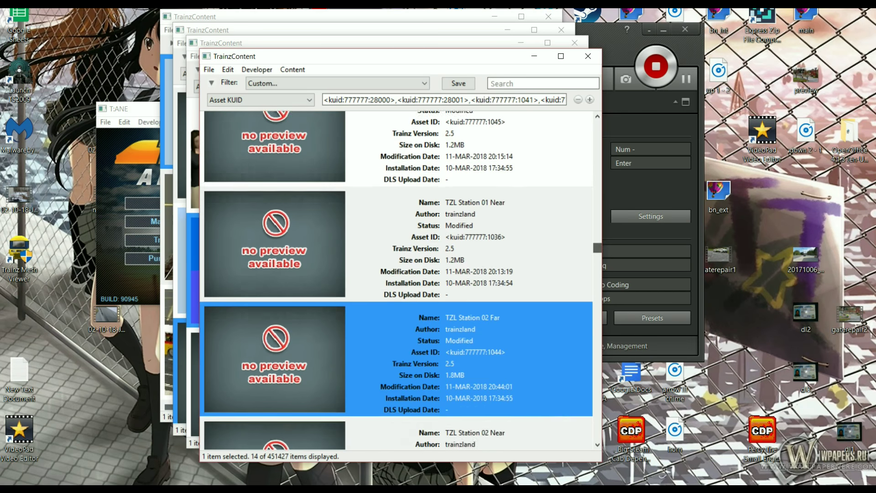
pyautogui.scroll(-8, 397, 280)
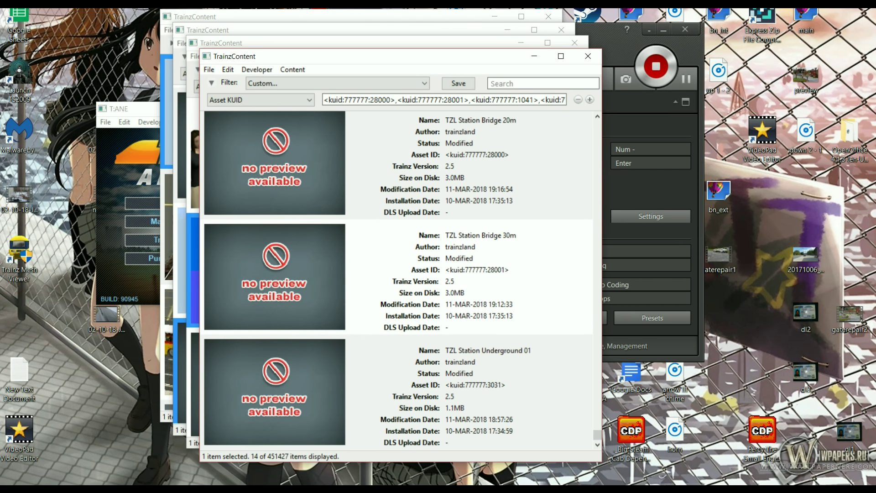
pyautogui.click(588, 56)
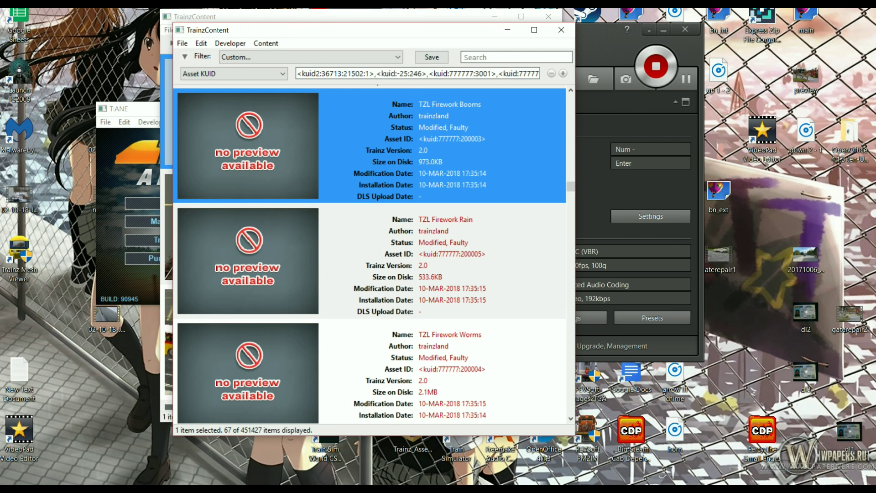
# Bring up the available actions for the TZL Firework Booms asset
pyautogui.rightClick(470, 144)
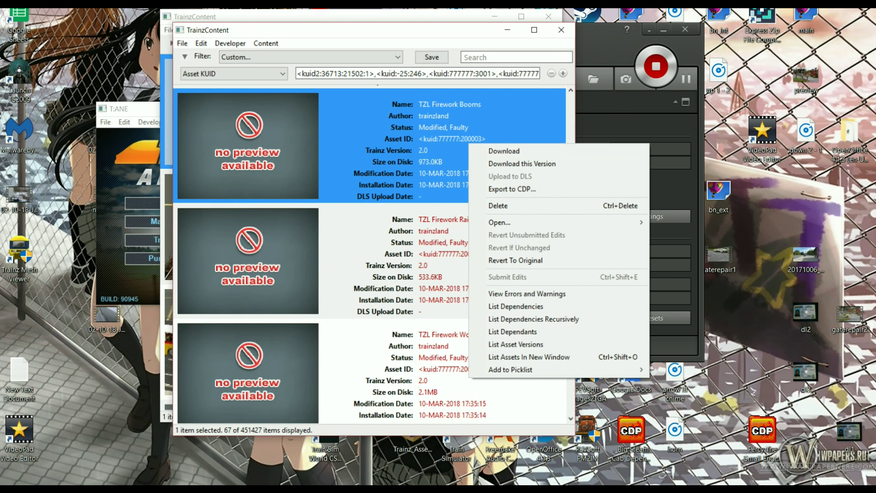
# Paste the TZL Firework Booms asset files into the content fixing folder
pyautogui.press('Return')
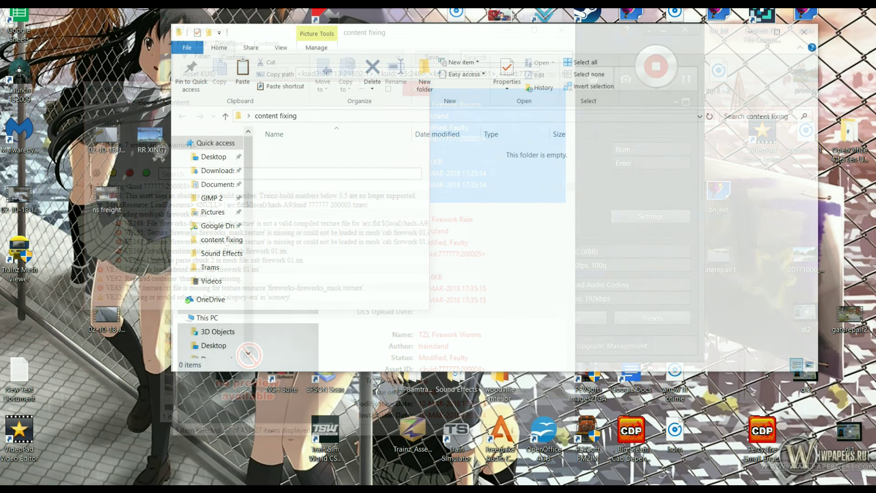
pyautogui.rightClick(355, 213)
pyautogui.click(380, 293)
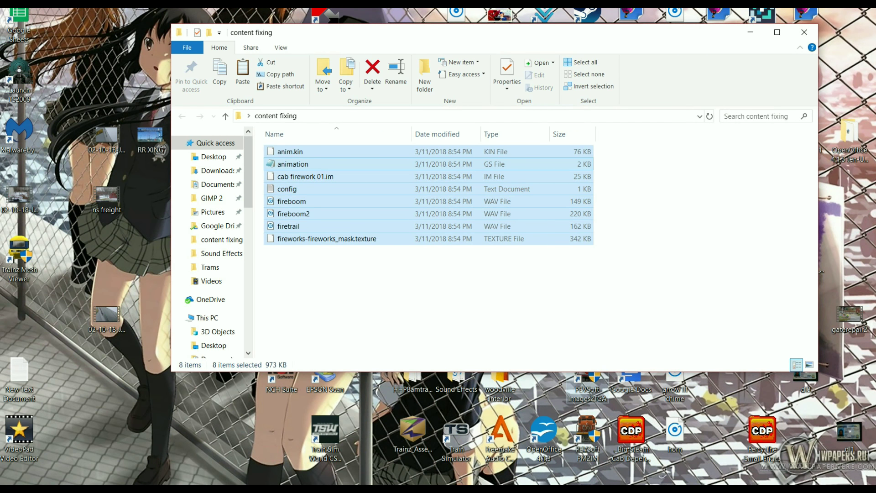
# Launch Images2TGA and try to load fireworks-fireworks_mask.texture from the content fixing folder
pyautogui.doubleClick(588, 388)
pyautogui.doubleClick(588, 386)
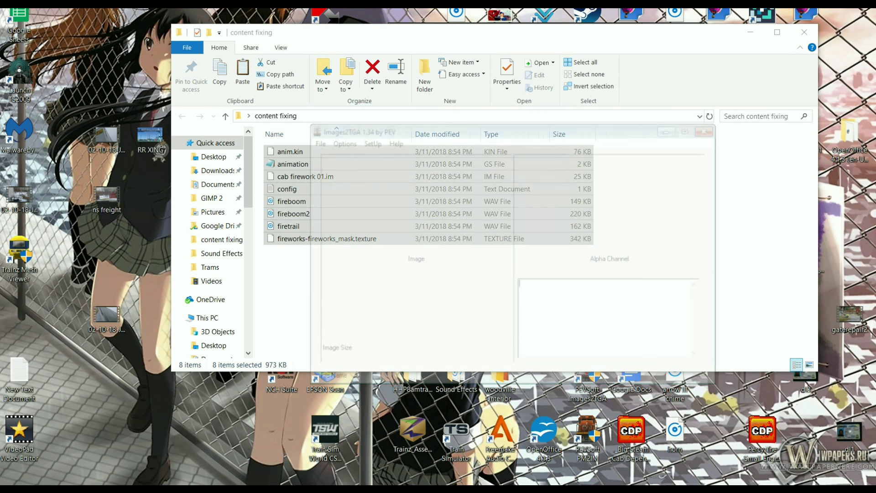
pyautogui.click(315, 140)
pyautogui.click(335, 154)
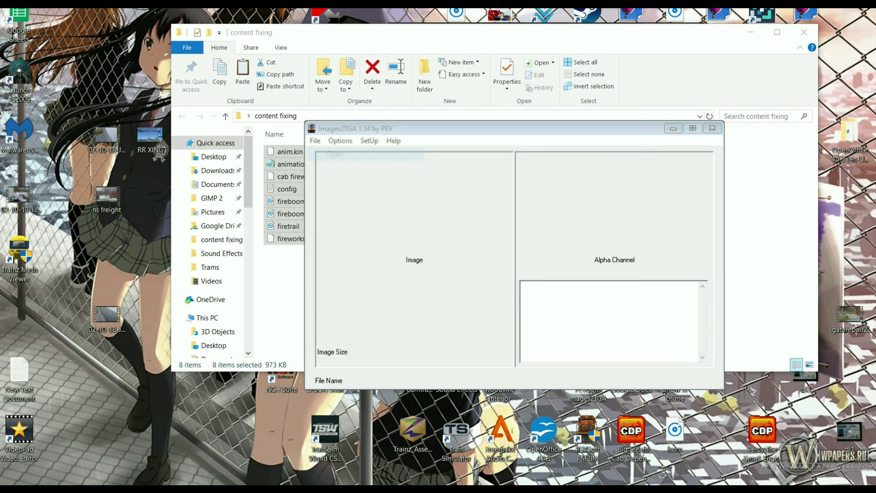
pyautogui.click(369, 155)
pyautogui.click(574, 289)
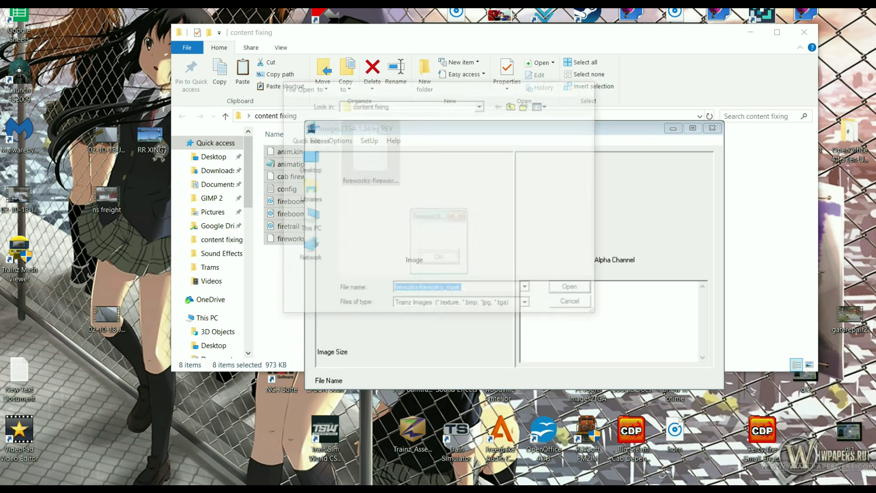
pyautogui.click(438, 258)
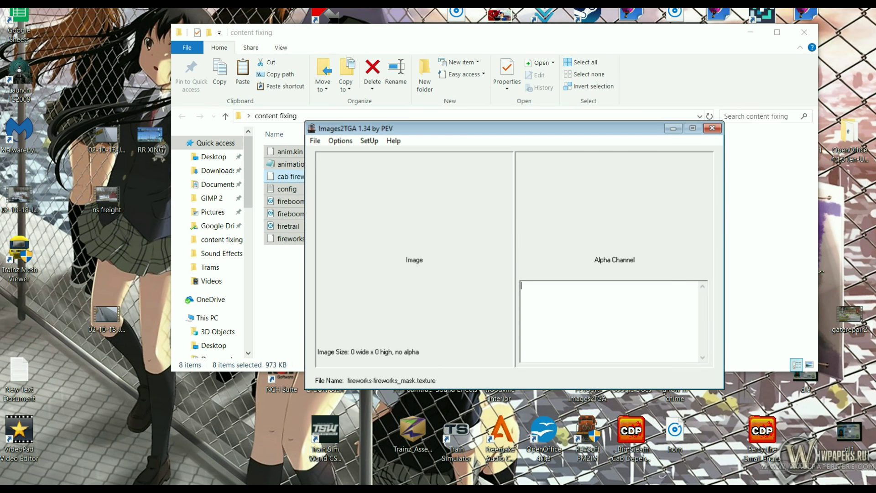
# Retry loading fireworks-fireworks_mask.texture, and close both Images2TGA and the content fixing folder
pyautogui.click(316, 140)
pyautogui.click(334, 153)
pyautogui.click(369, 155)
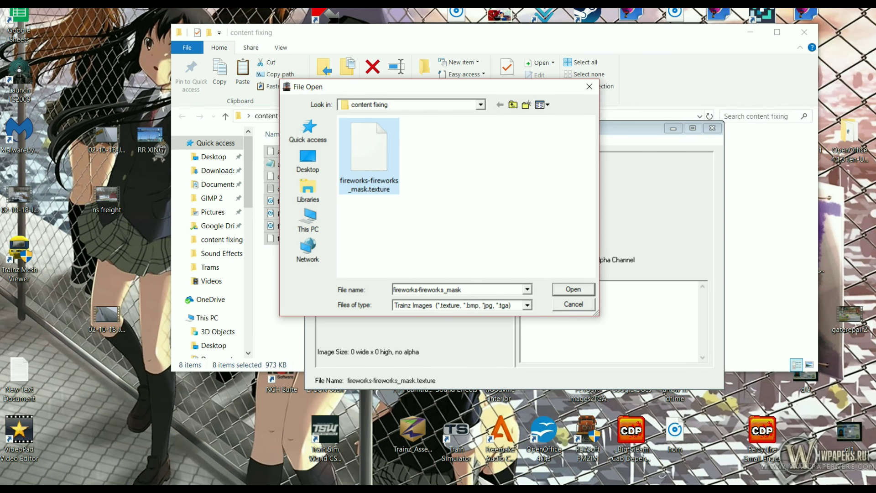
pyautogui.click(573, 289)
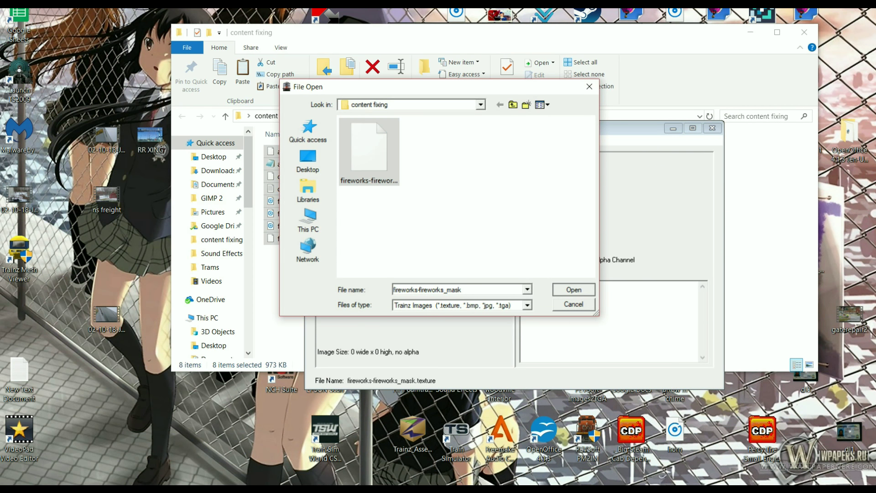
pyautogui.press('Return')
pyautogui.click(712, 128)
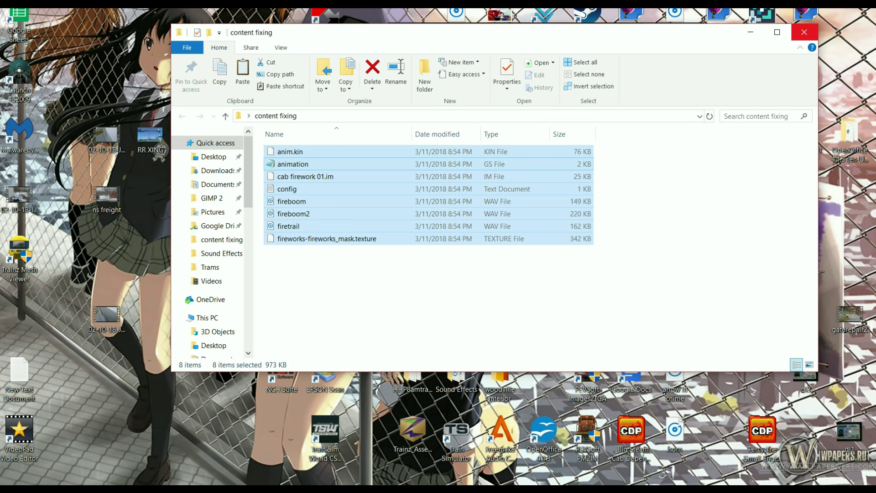
pyautogui.click(804, 32)
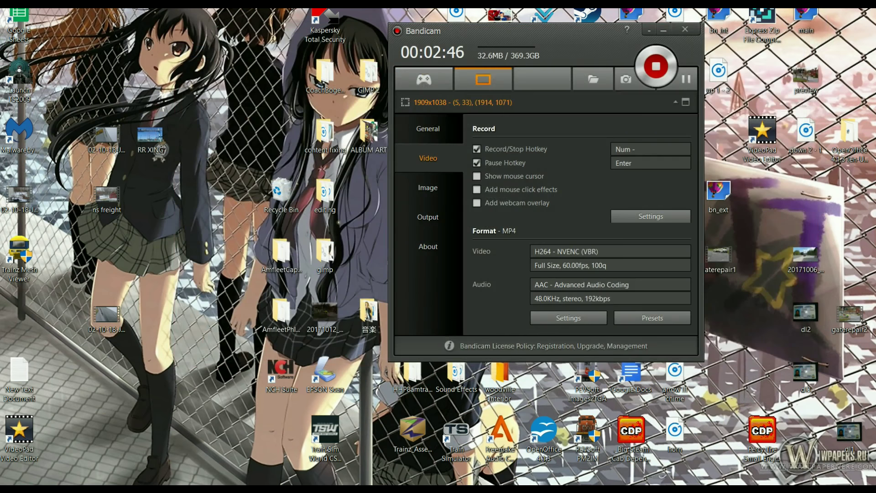
# Switch to Content Manager and clone the TZL Firework Booms asset
pyautogui.moveTo(326, 483)
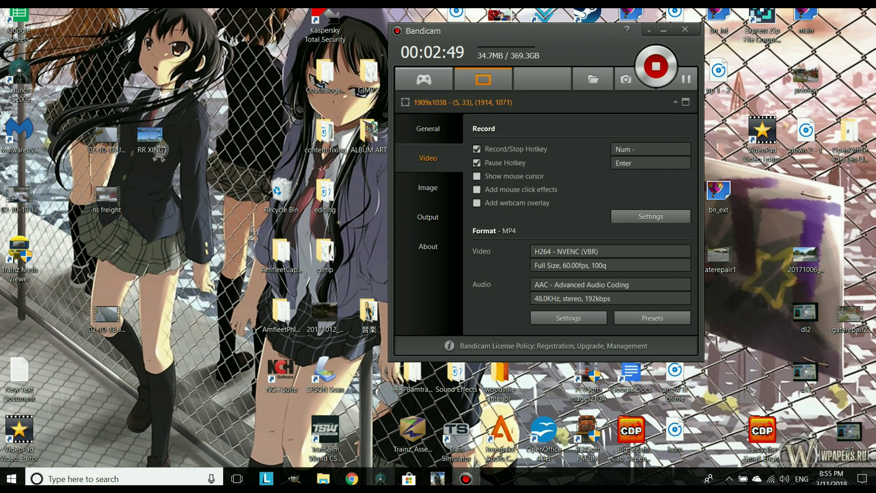
pyautogui.moveTo(437, 478)
pyautogui.moveTo(537, 429)
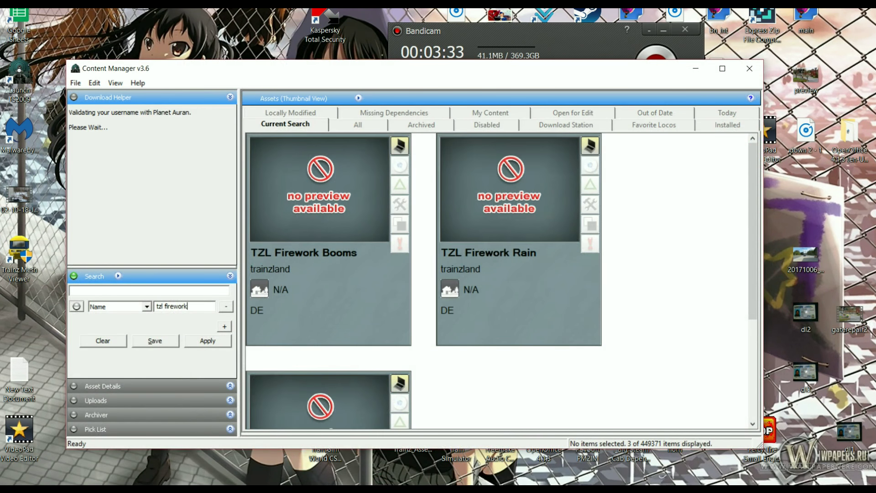
pyautogui.rightClick(351, 201)
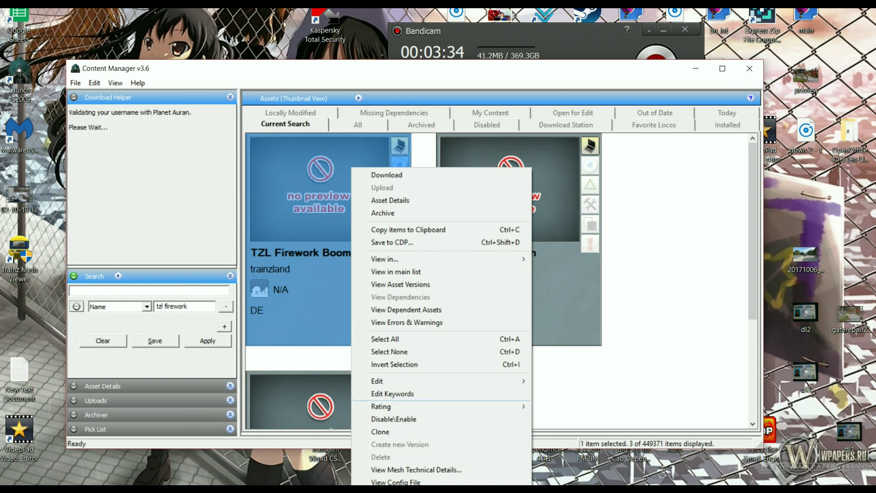
pyautogui.click(388, 431)
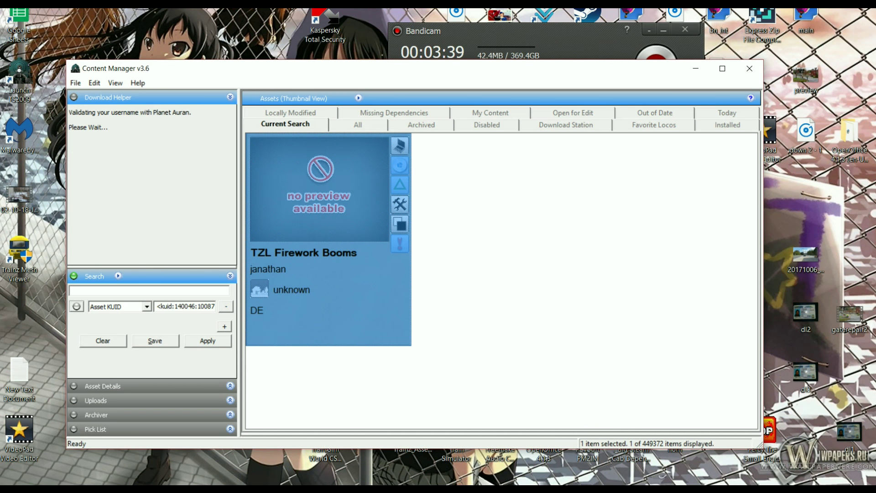
# Commit the cloned asset and save it as the CDP file TZL Firework Booms in the Trams folder
pyautogui.hotkey('ctrl', 'm')
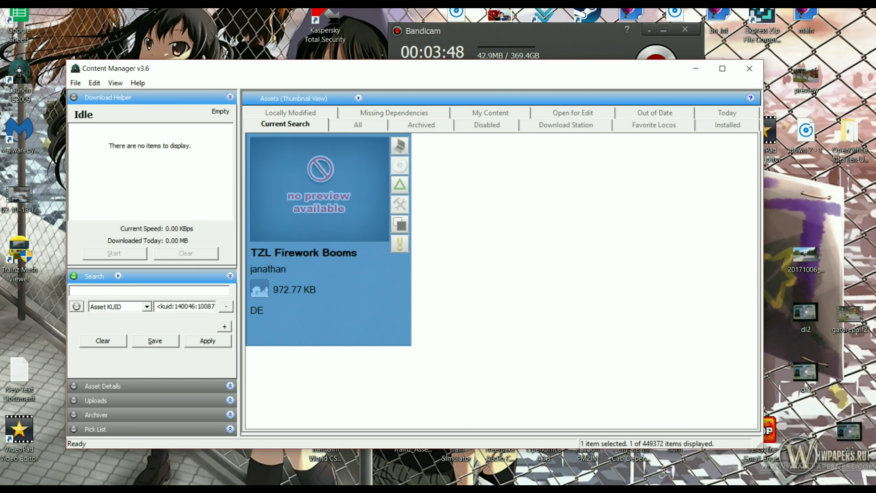
pyautogui.hotkey('ctrl', 's')
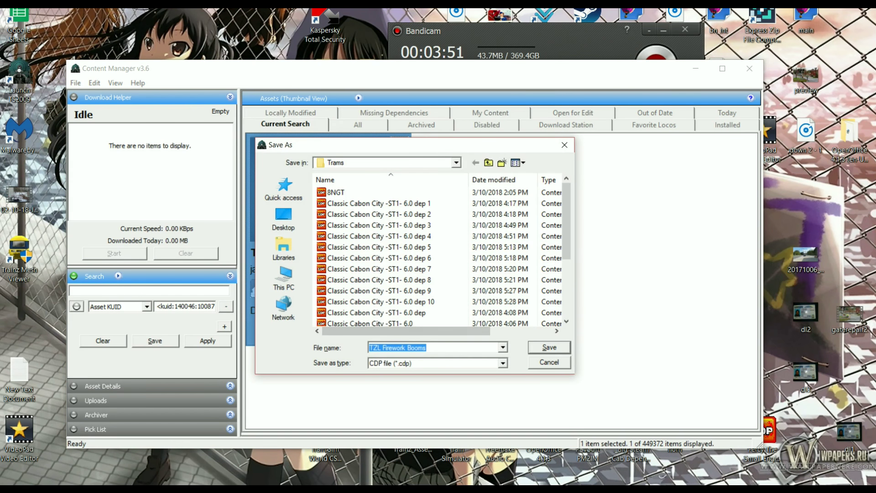
pyautogui.press('Return')
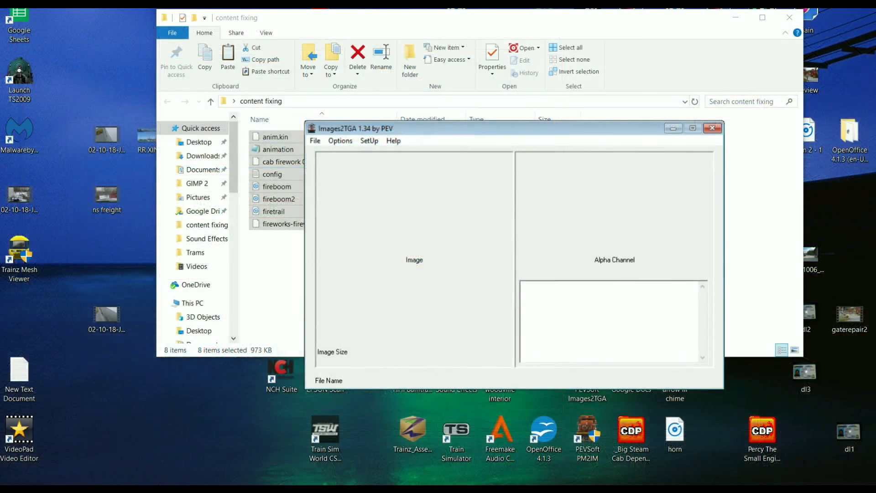
# Open fireworks-fireworks_mask.texture from the content fixing folder in Images2TGA
pyautogui.hotkey('alt', 'f')
pyautogui.press('Return')
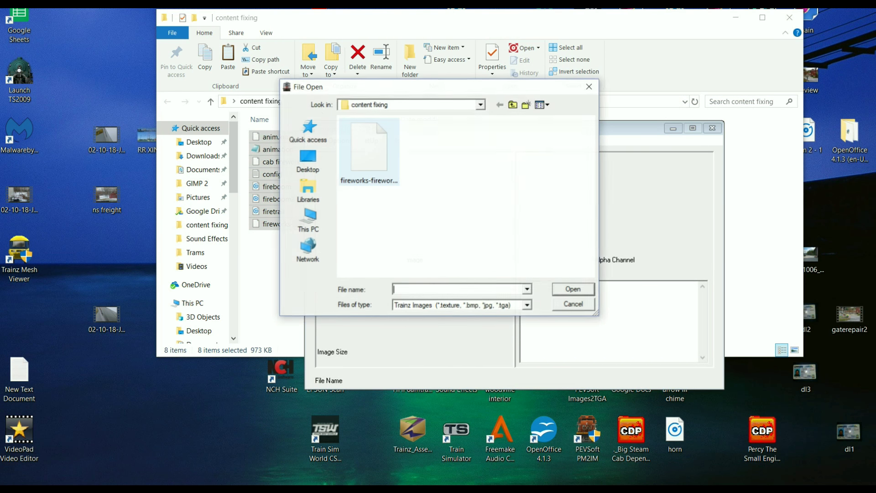
pyautogui.click(368, 152)
pyautogui.click(573, 289)
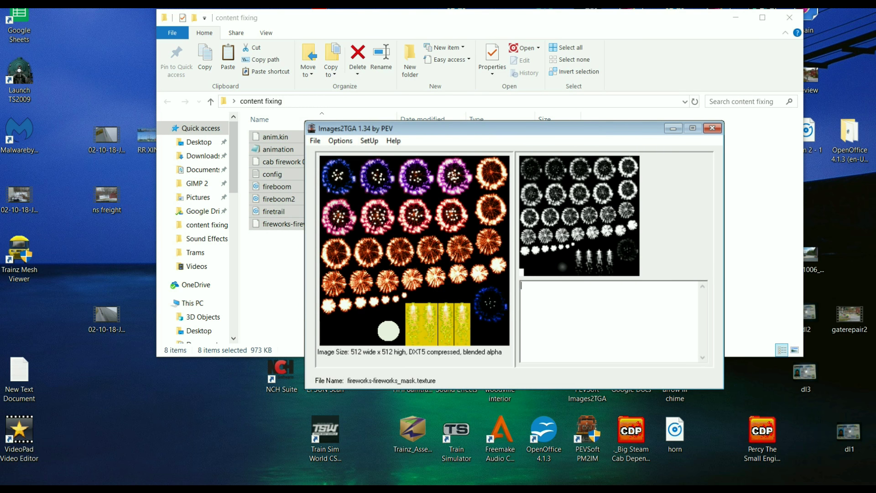
# Save the opened texture as the TGA image fireworks-fireworks_mask in the content fixing folder and close Images2TGA
pyautogui.press('alt')
pyautogui.press('Down')
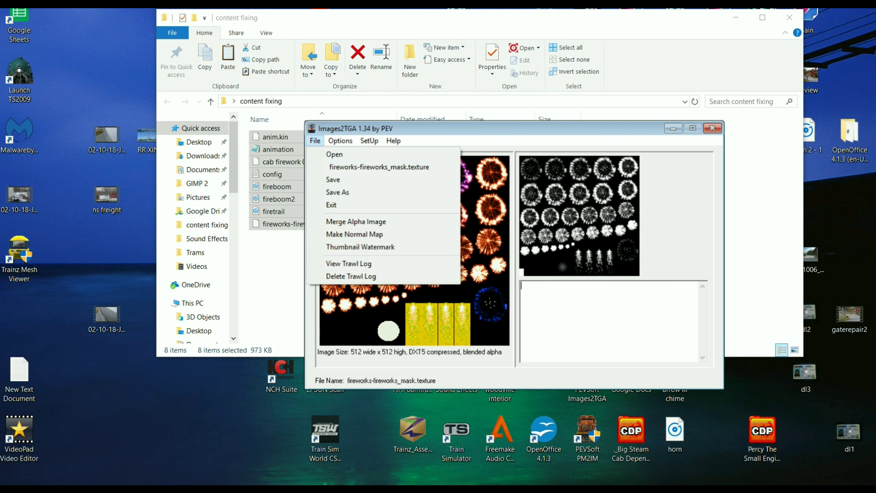
pyautogui.press('Down')
pyautogui.press('Down')
pyautogui.press('Down')
pyautogui.press('Return')
pyautogui.press('Return')
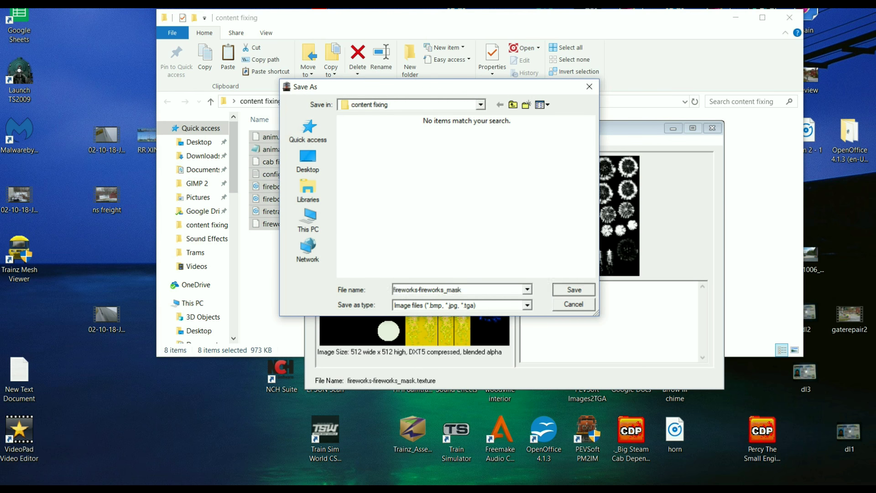
pyautogui.hotkey('alt', 'F4')
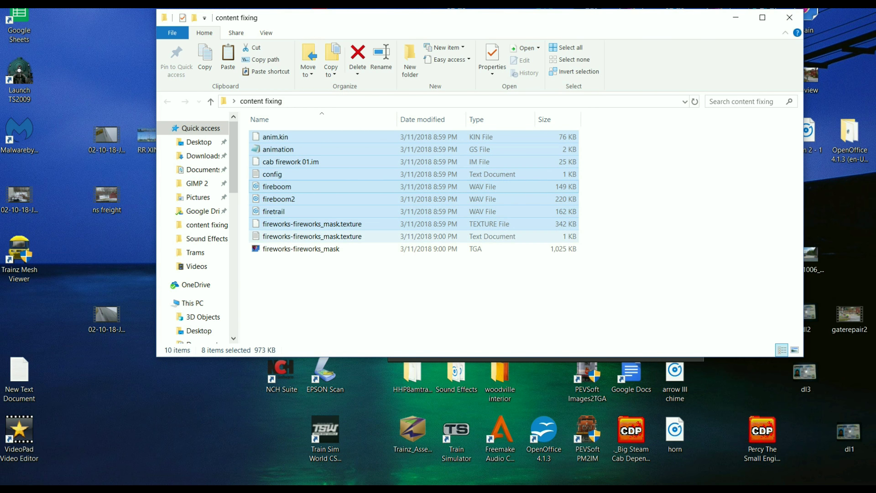
pyautogui.moveTo(397, 283); pyautogui.dragTo(292, 133)
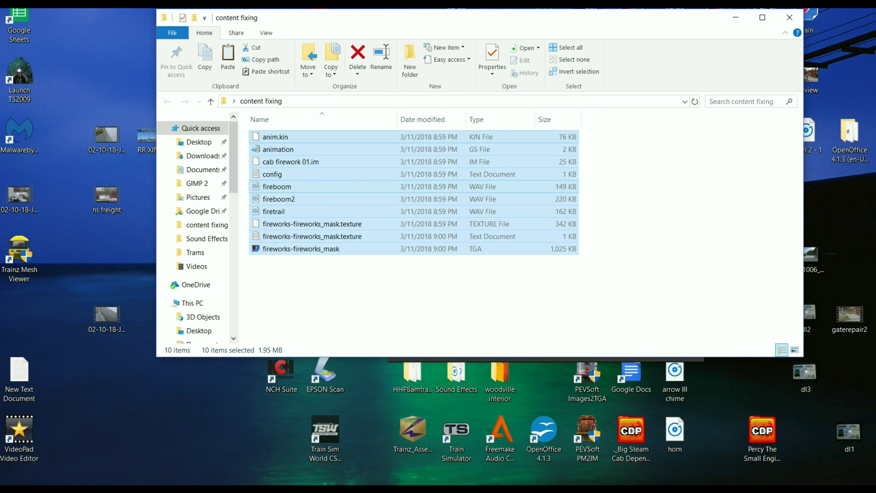
pyautogui.rightClick(311, 178)
pyautogui.click(338, 323)
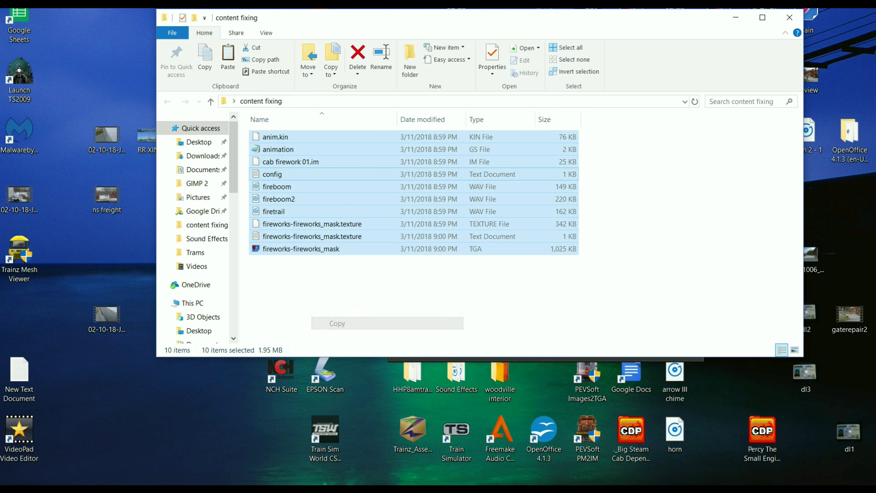
pyautogui.moveTo(324, 478)
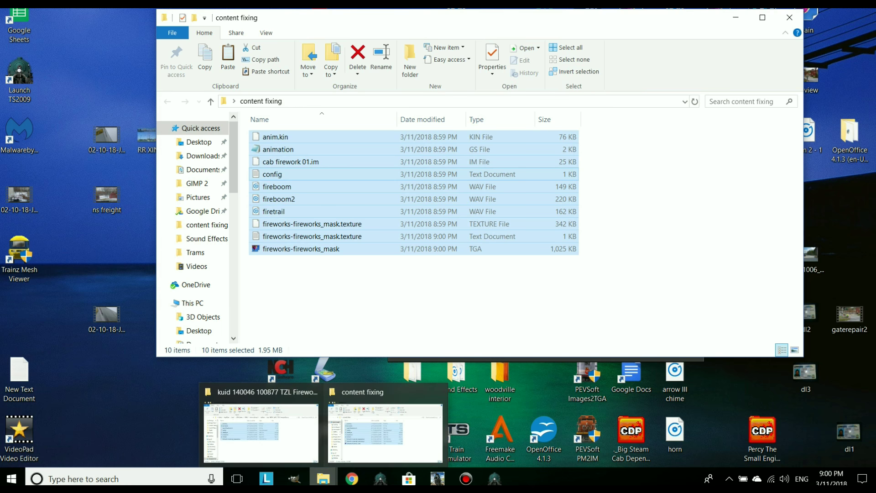
pyautogui.click(260, 427)
pyautogui.rightClick(354, 292)
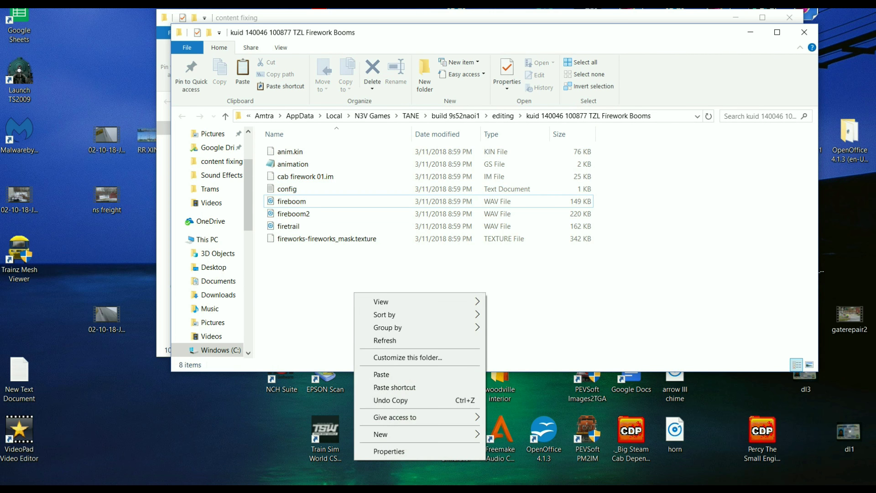
pyautogui.click(382, 374)
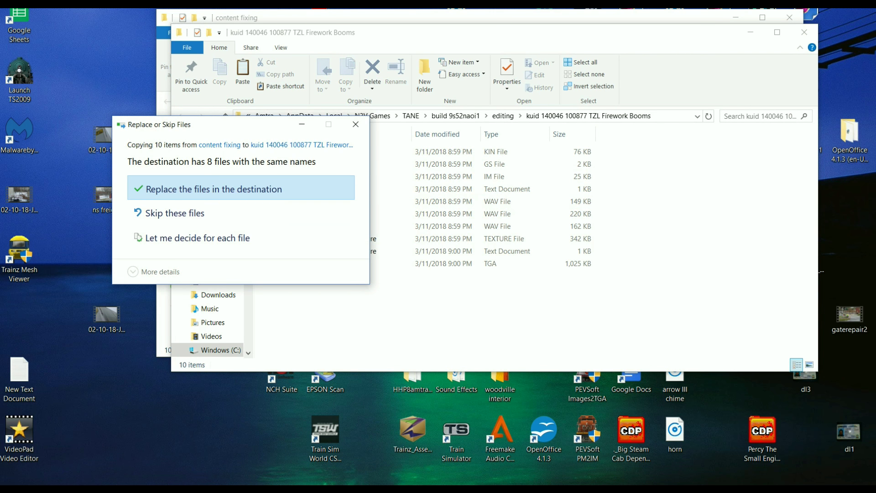
pyautogui.click(235, 187)
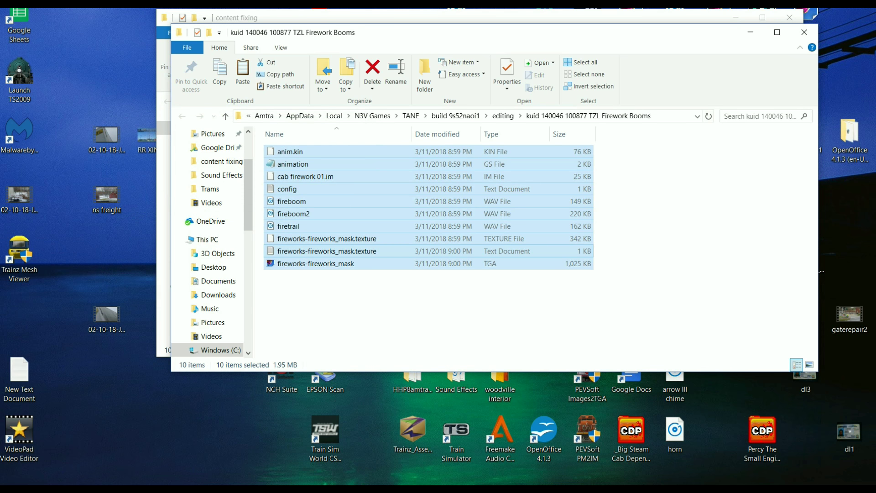
pyautogui.click(805, 32)
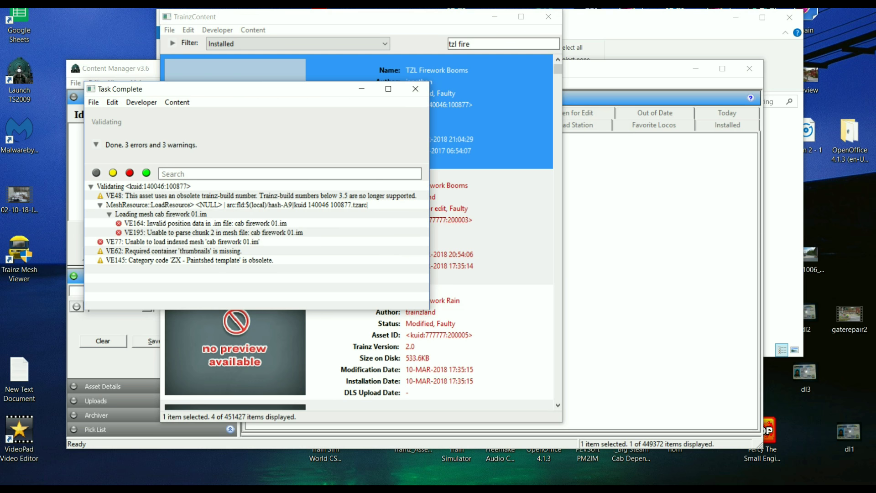
# Dismiss the Firework Booms validation results and examine the errors and warnings of the TZL MultiMesh asset
pyautogui.click(415, 89)
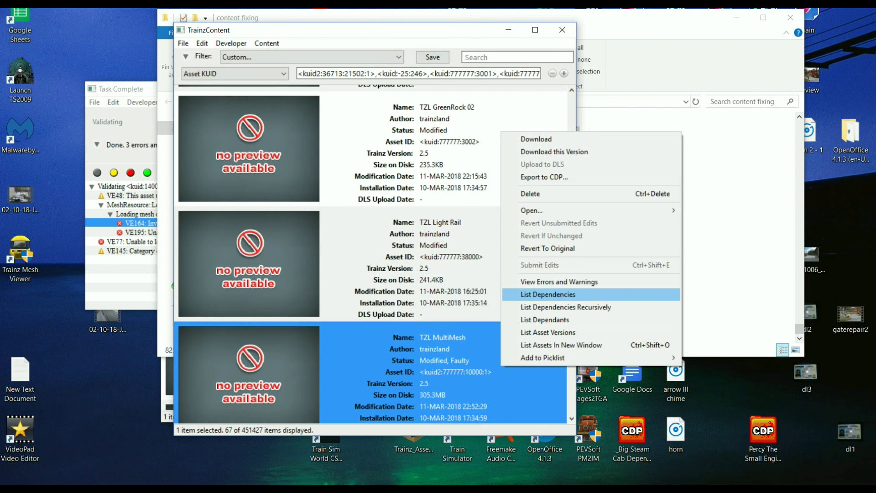
pyautogui.click(560, 282)
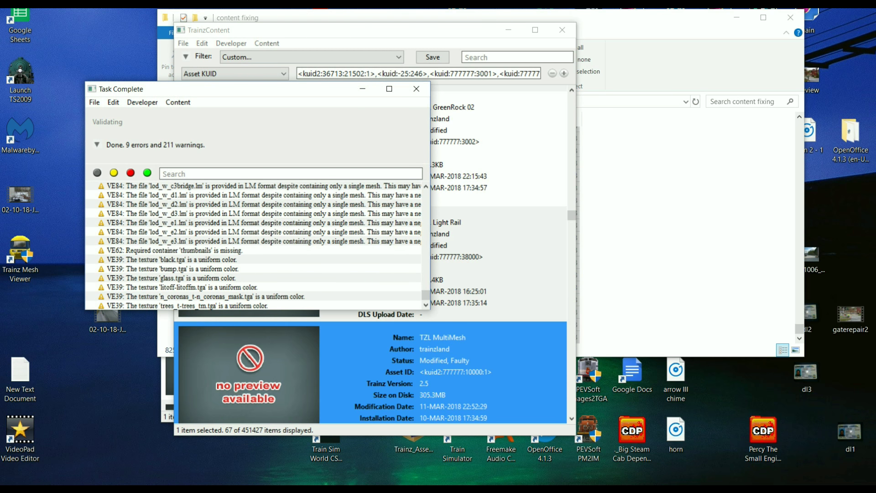
pyautogui.scroll(10, 253, 245)
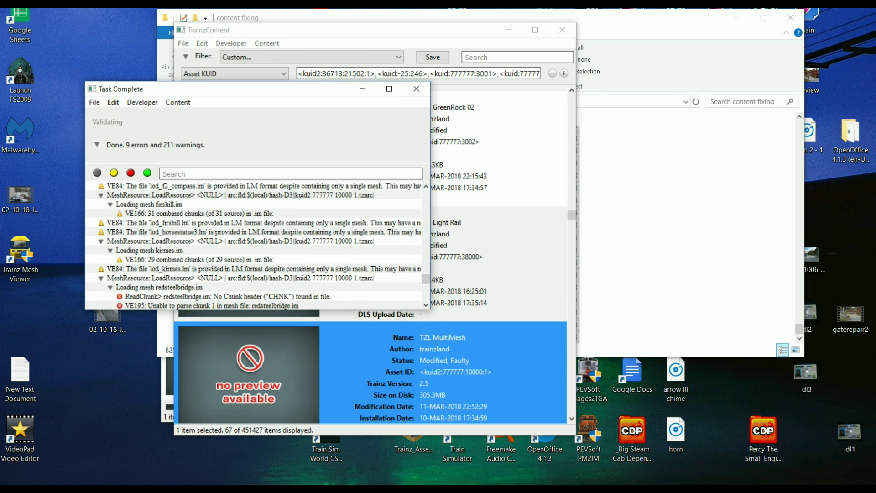
pyautogui.scroll(-1, 254, 246)
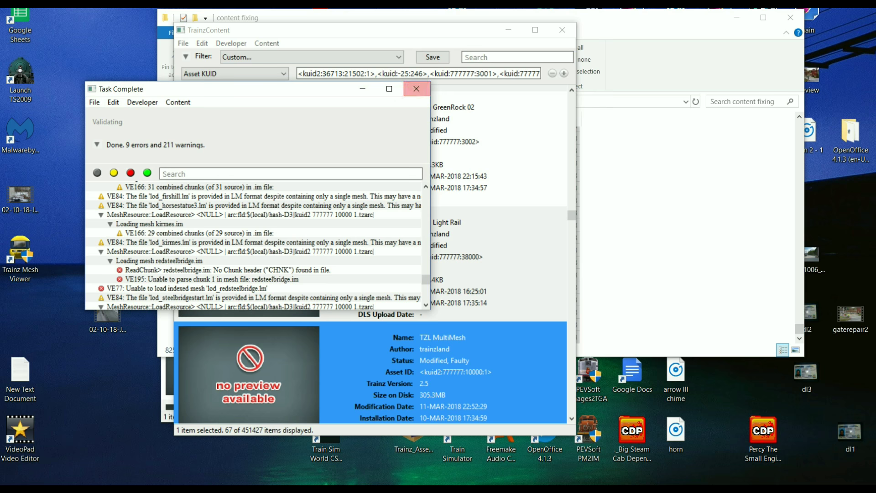
pyautogui.click(416, 89)
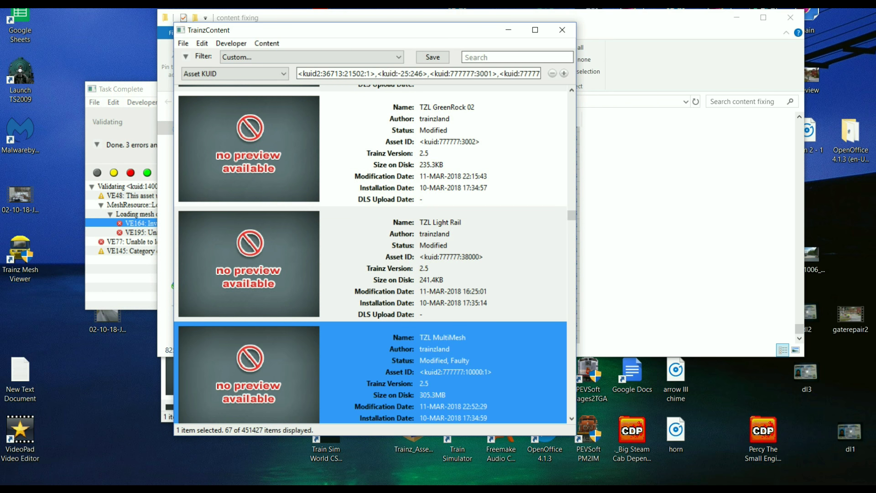
# Open the TZL MultiMesh asset for editing in its Explorer folder
pyautogui.rightClick(424, 143)
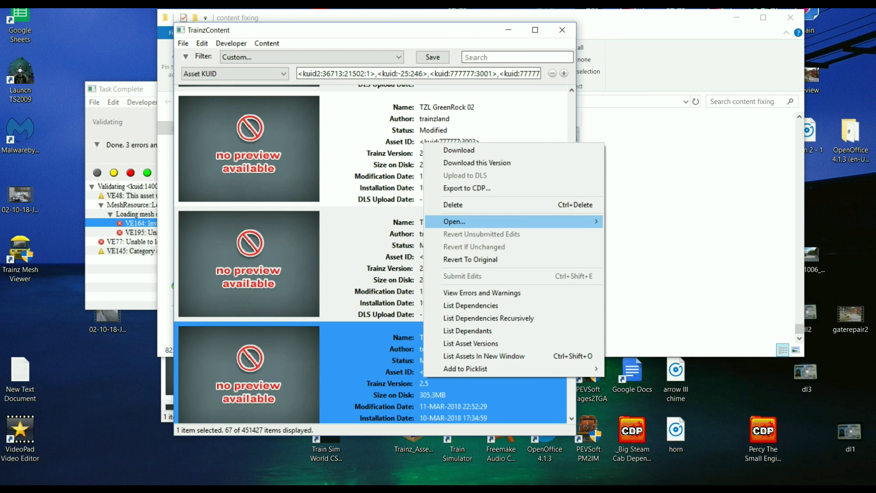
pyautogui.moveTo(457, 222)
pyautogui.click(646, 222)
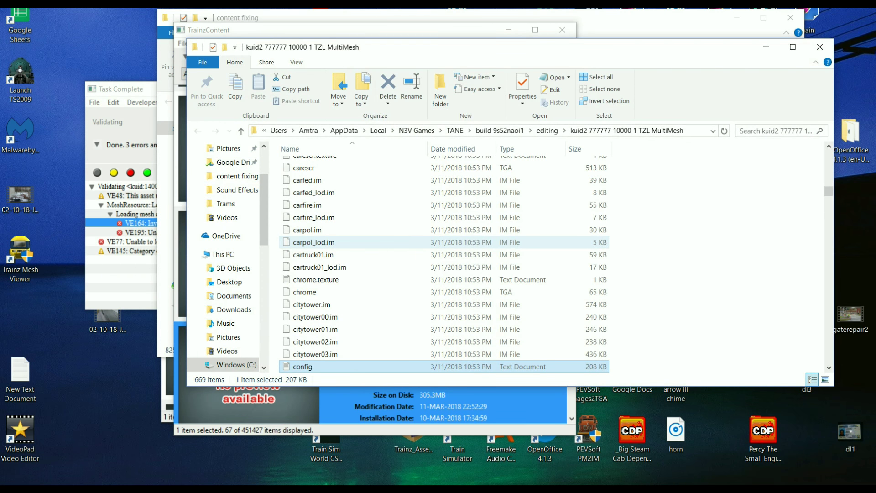
pyautogui.click(829, 184)
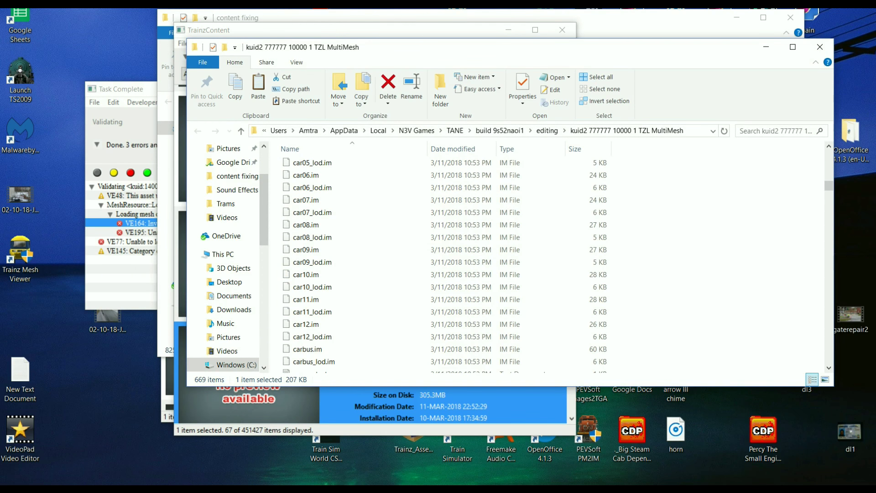
pyautogui.moveTo(829, 185); pyautogui.dragTo(829, 153)
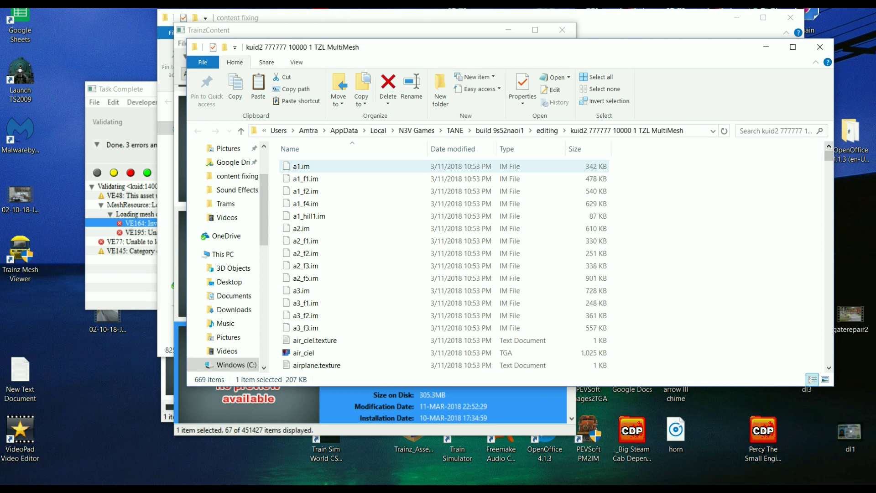
pyautogui.moveTo(280, 161); pyautogui.dragTo(469, 379)
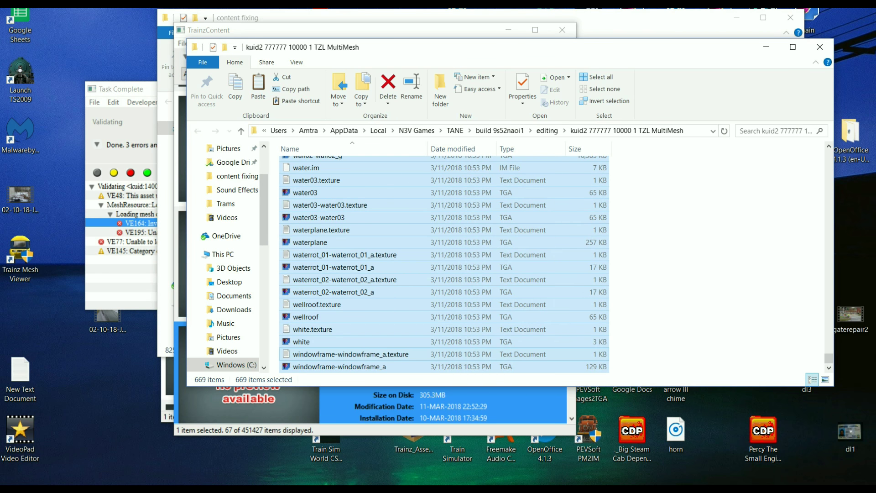
pyautogui.rightClick(434, 356)
pyautogui.click(457, 285)
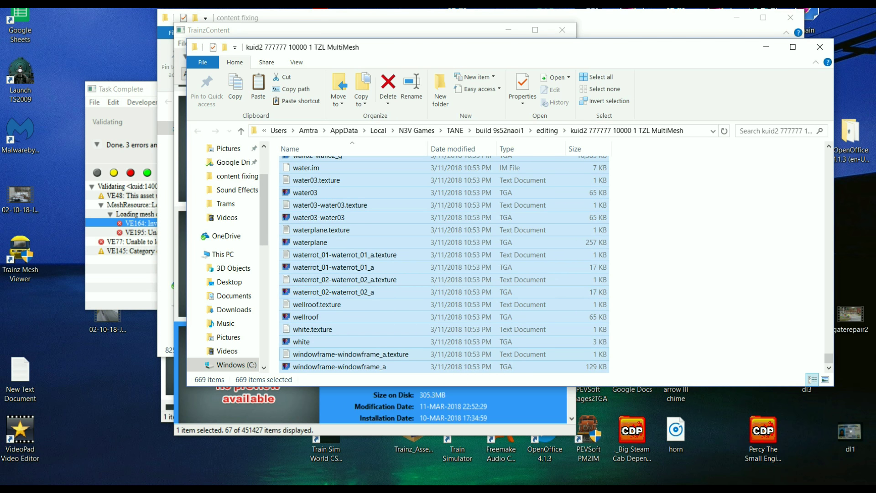
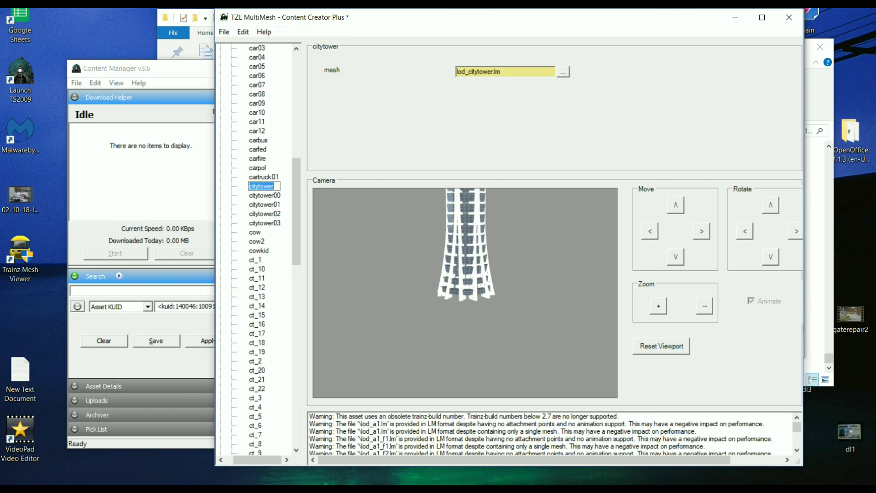
# In Content Creator Plus, check the TZL MultiMesh mesh entries citytower00 through cowkid for invalid mesh files
pyautogui.click(264, 195)
pyautogui.click(264, 196)
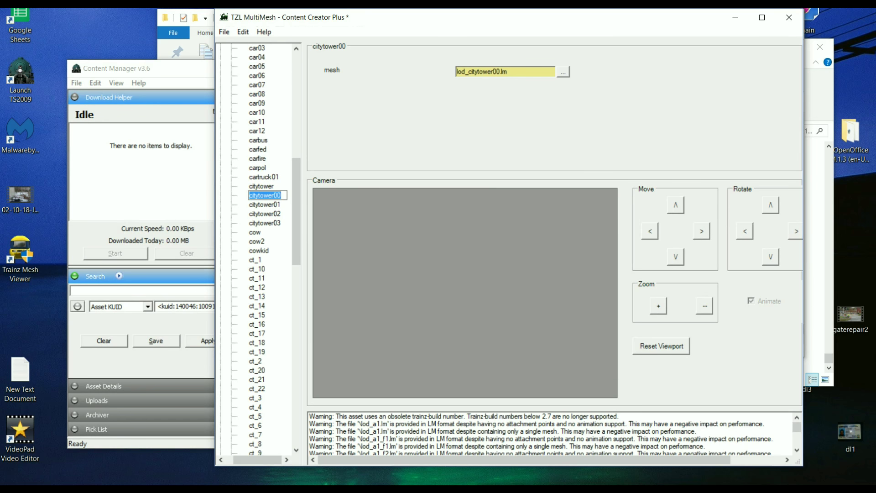
pyautogui.click(265, 205)
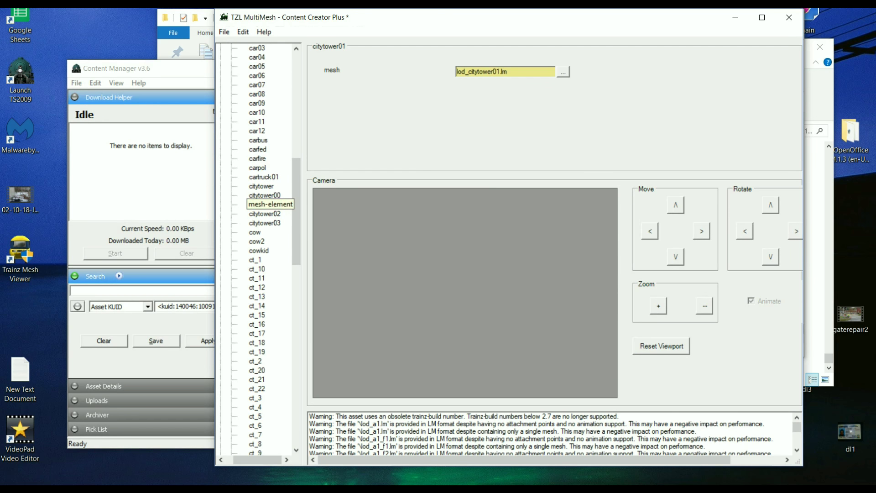
pyautogui.click(265, 214)
pyautogui.click(265, 223)
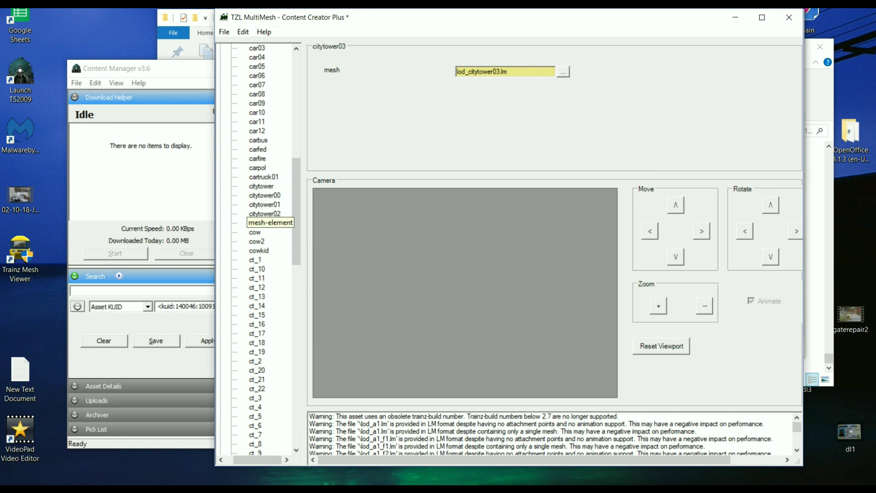
pyautogui.click(256, 231)
pyautogui.click(256, 241)
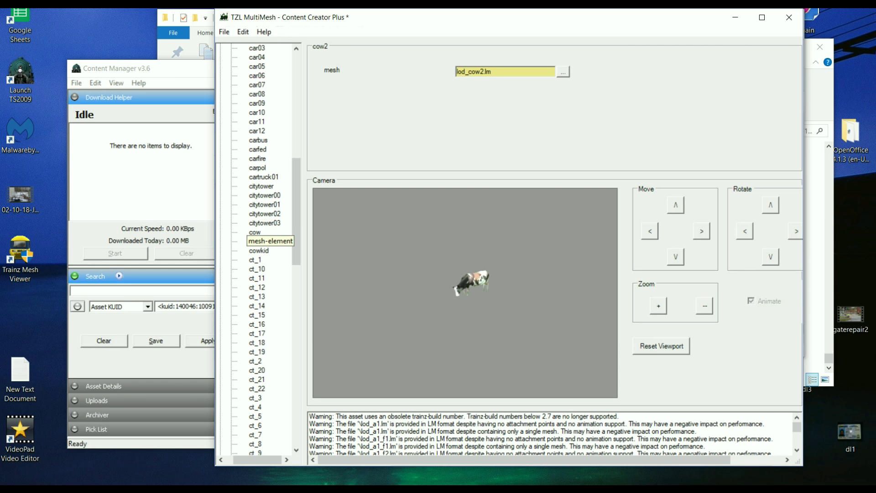
pyautogui.click(258, 250)
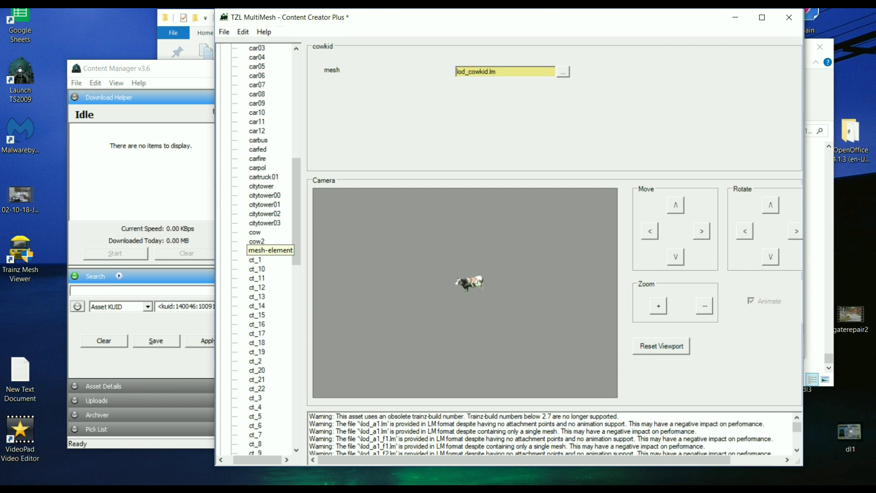
pyautogui.click(259, 250)
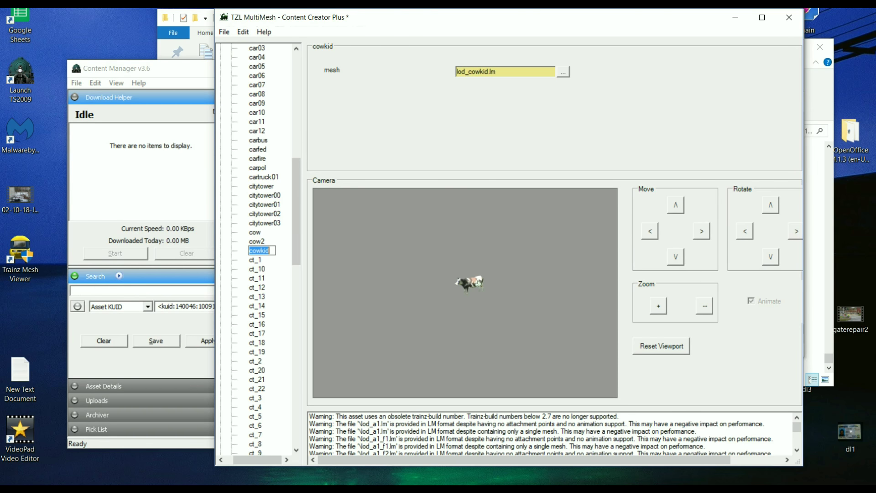
# Check the mesh entries ct_1 through ct_16 for invalid mesh files
pyautogui.click(255, 260)
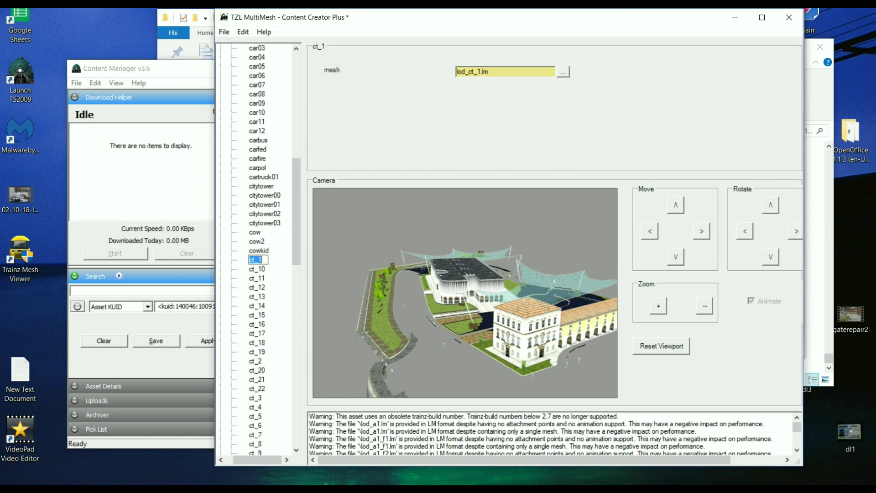
pyautogui.press('Down')
pyautogui.press('Down')
pyautogui.press('Down')
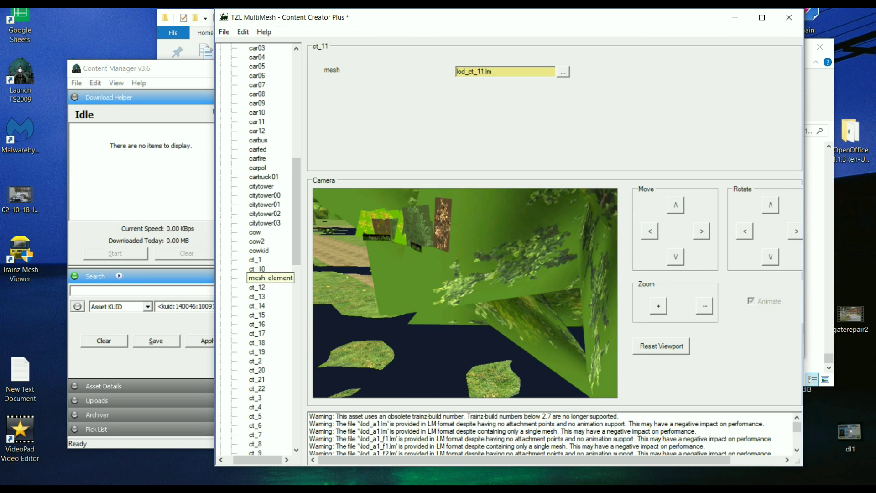
pyautogui.press('Down')
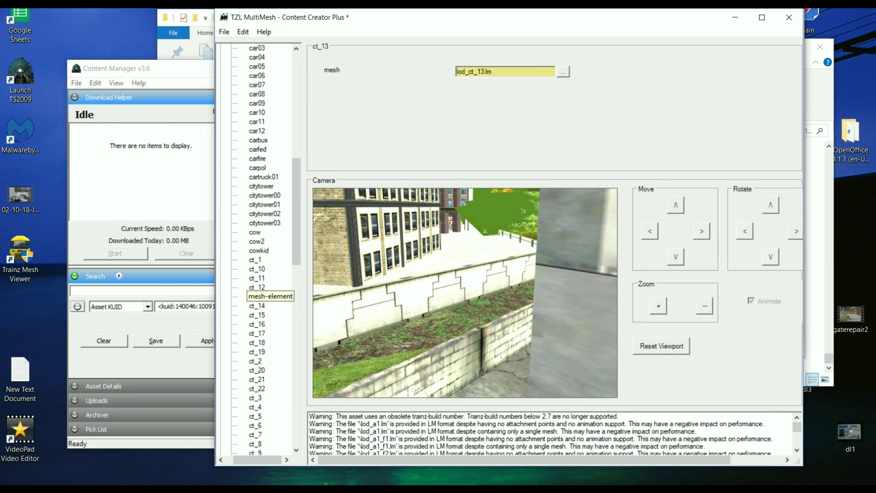
pyautogui.press('Down')
pyautogui.press('Down')
pyautogui.press('Down')
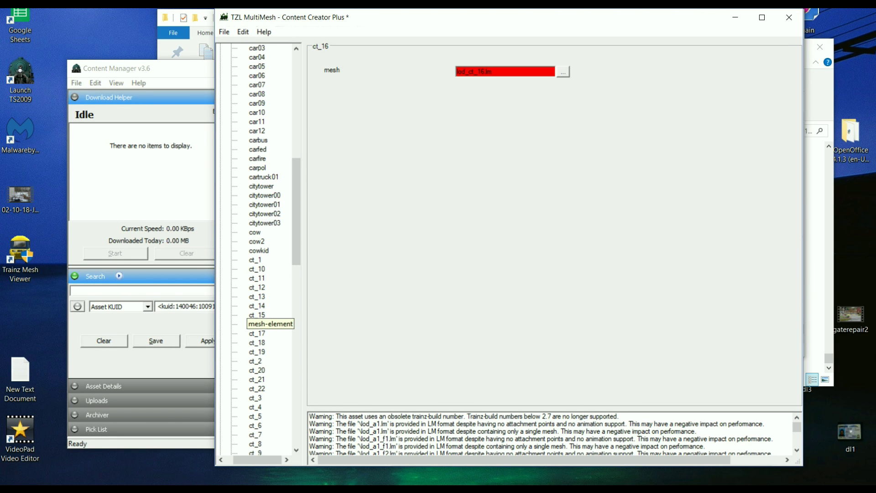
# Remove the ct_16 entry with the invalid mesh reference from the TZL MultiMesh mesh list
pyautogui.scroll(3, 270, 320)
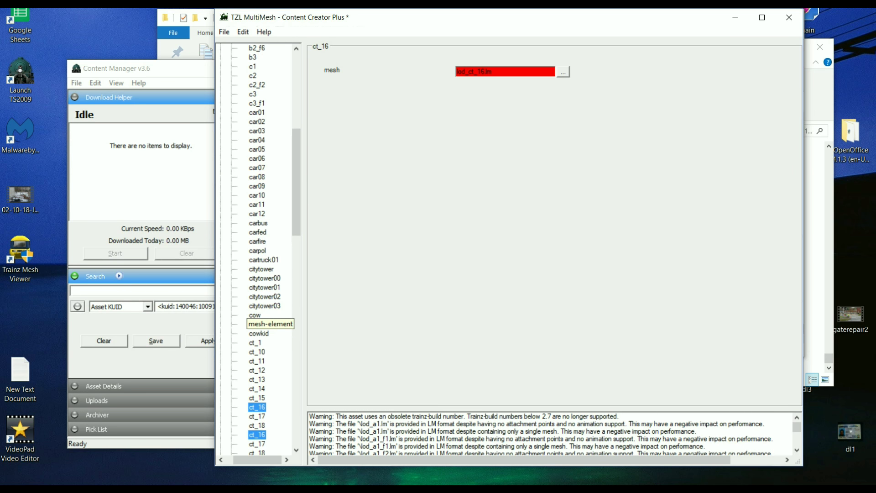
pyautogui.scroll(-4, 269, 247)
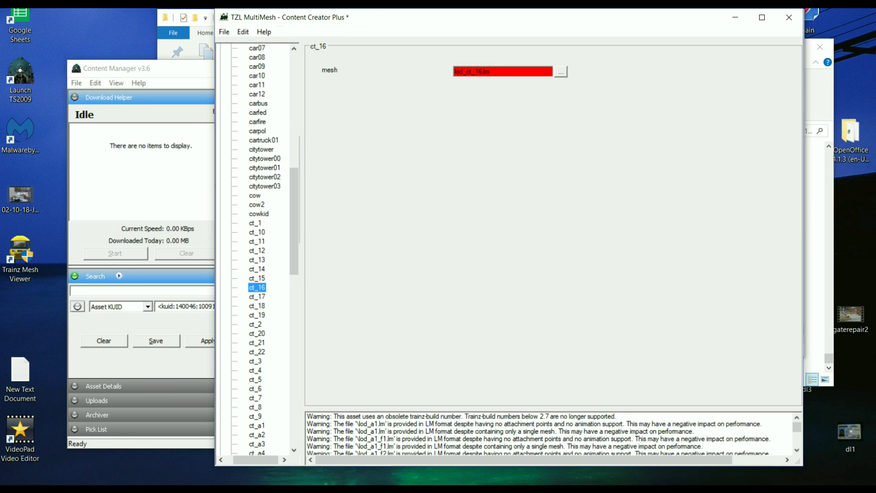
pyautogui.moveTo(302, 229); pyautogui.dragTo(309, 228)
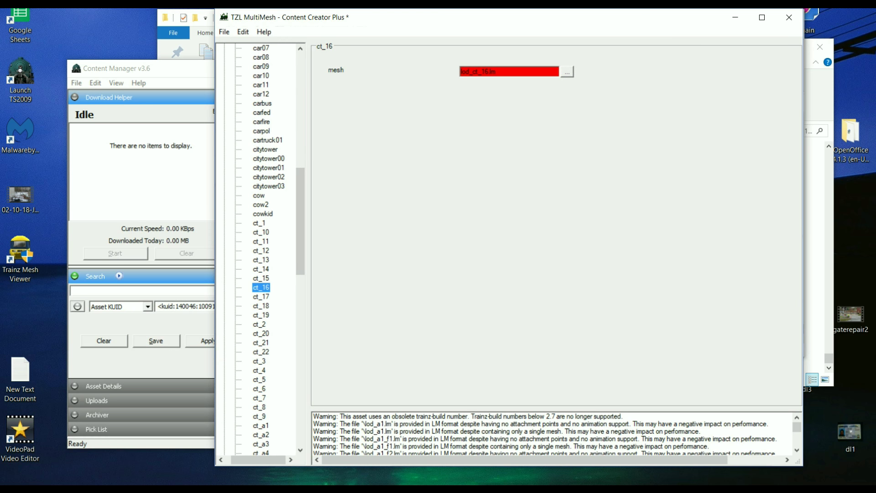
pyautogui.rightClick(261, 287)
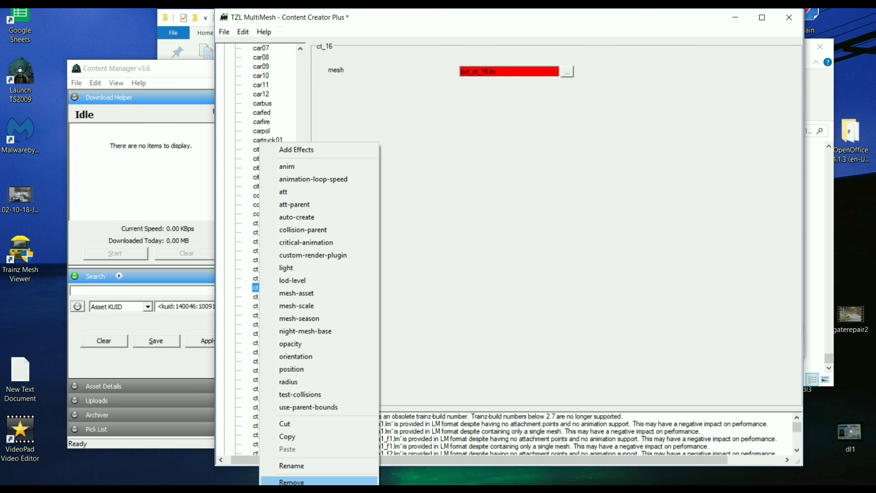
pyautogui.press('Return')
# Check the mesh entries ct_17 through ct_a1, one after another, for invalid mesh files
pyautogui.click(261, 287)
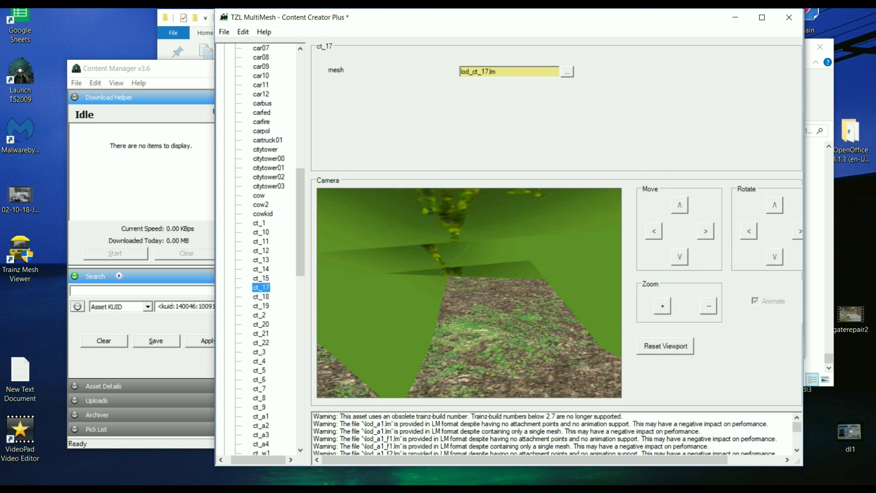
pyautogui.click(261, 279)
pyautogui.click(261, 287)
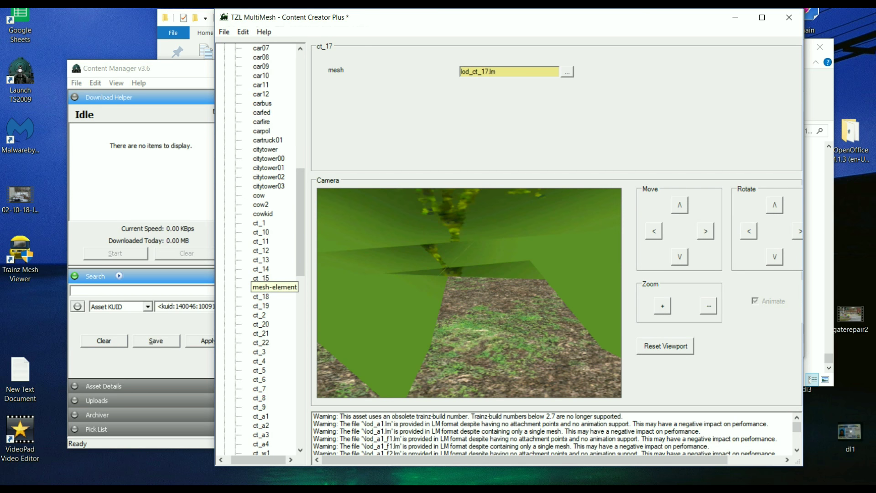
pyautogui.click(261, 297)
pyautogui.click(261, 306)
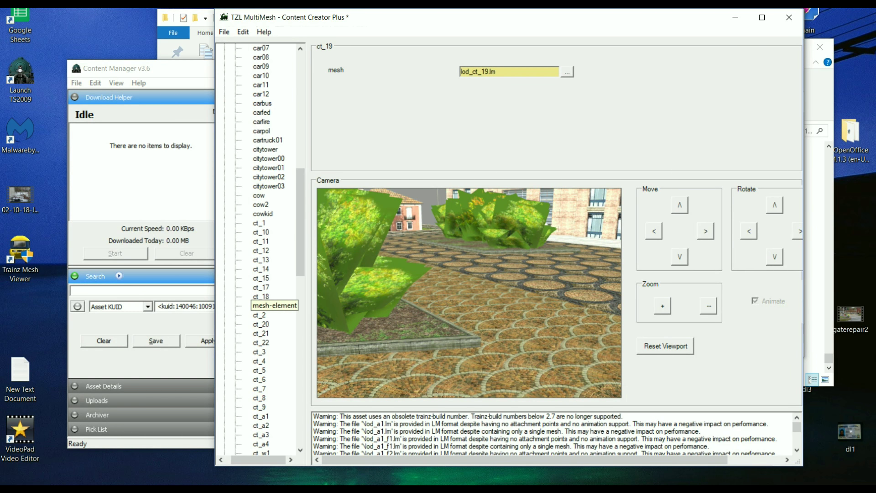
pyautogui.click(261, 315)
pyautogui.click(262, 324)
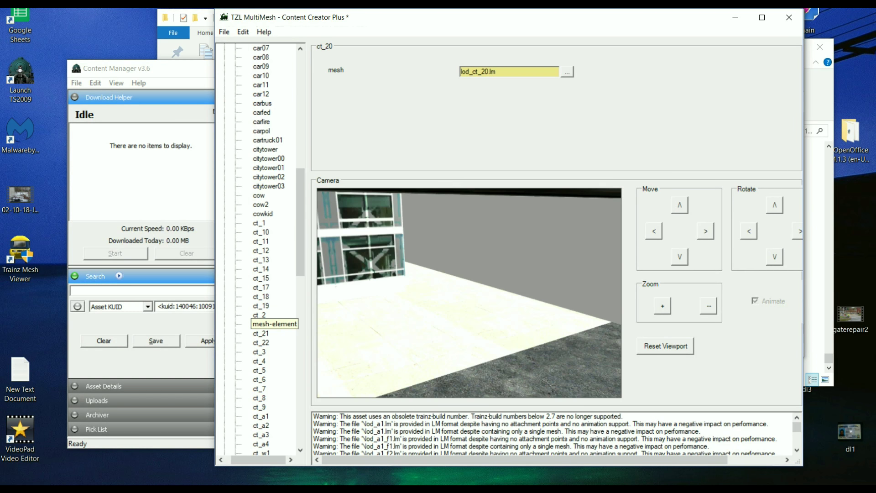
pyautogui.click(261, 334)
pyautogui.click(261, 343)
pyautogui.click(259, 352)
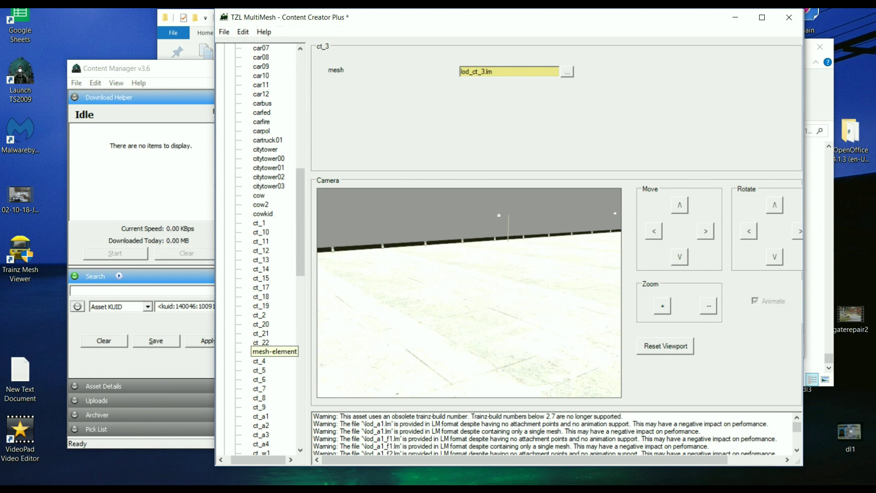
pyautogui.click(259, 361)
pyautogui.click(261, 371)
pyautogui.click(261, 379)
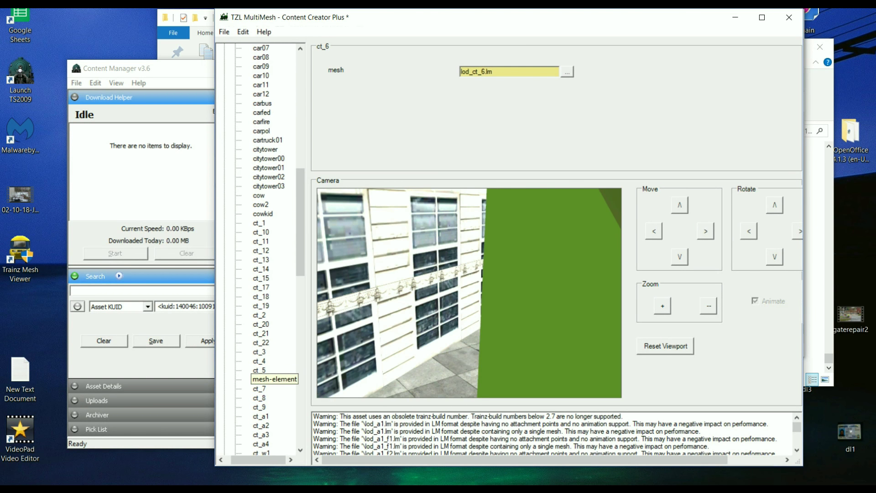
pyautogui.click(261, 389)
pyautogui.click(261, 398)
pyautogui.click(261, 406)
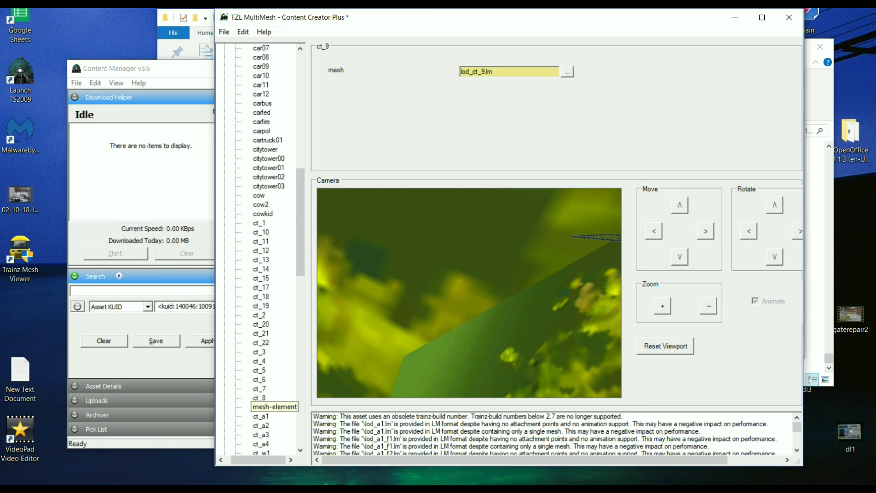
pyautogui.click(261, 416)
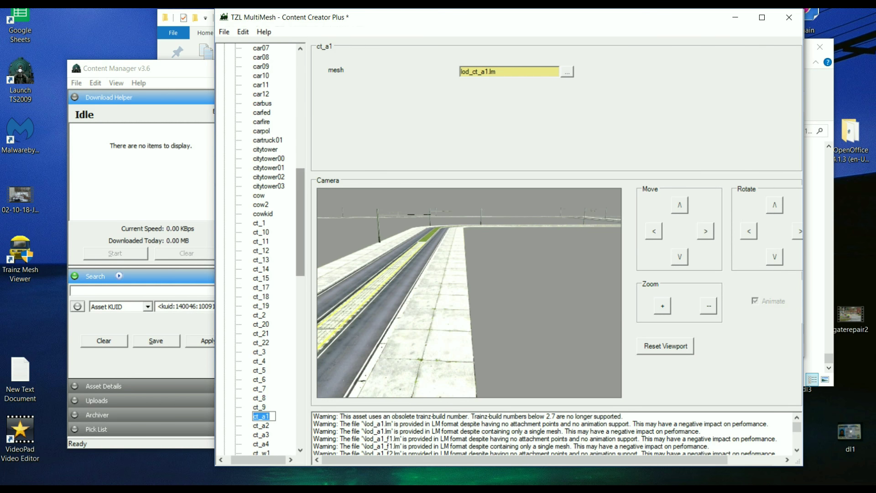
# Check the mesh entries ct_a2 through ct_w4 for invalid mesh files
pyautogui.scroll(-2, 262, 413)
pyautogui.scroll(-10, 269, 247)
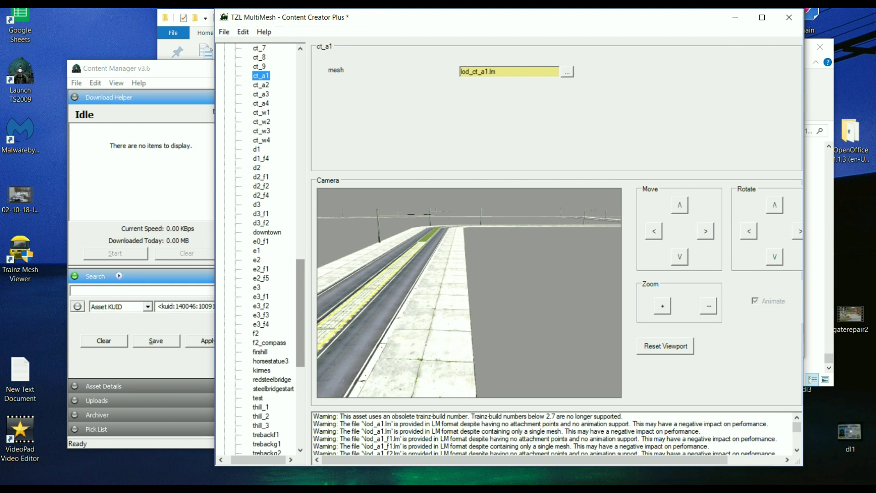
pyautogui.click(261, 85)
pyautogui.click(262, 94)
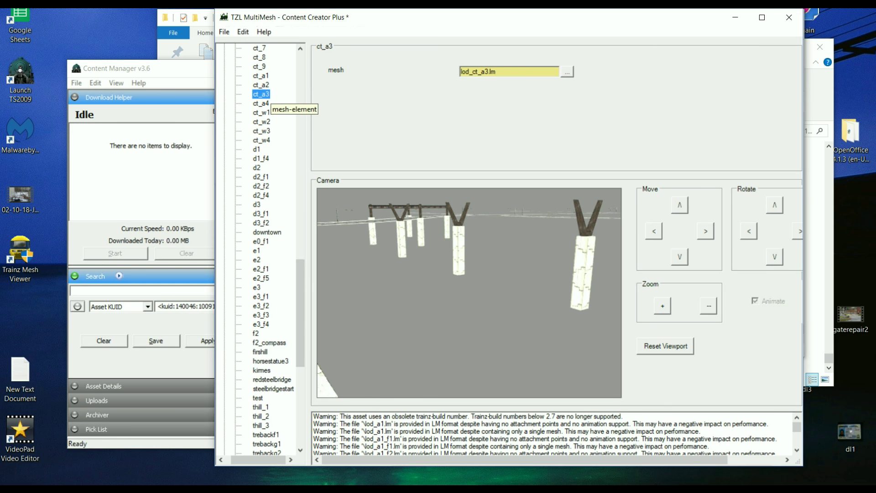
pyautogui.click(262, 103)
pyautogui.click(261, 112)
pyautogui.click(261, 103)
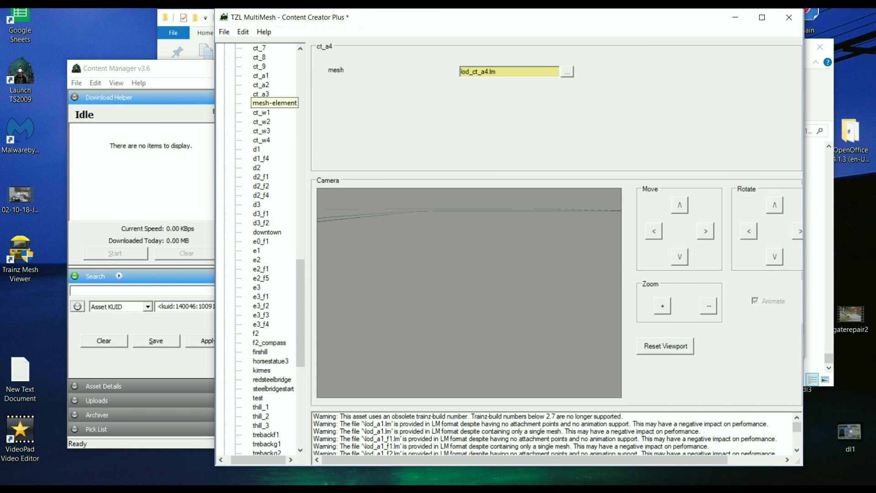
pyautogui.press('Down')
pyautogui.press('Down')
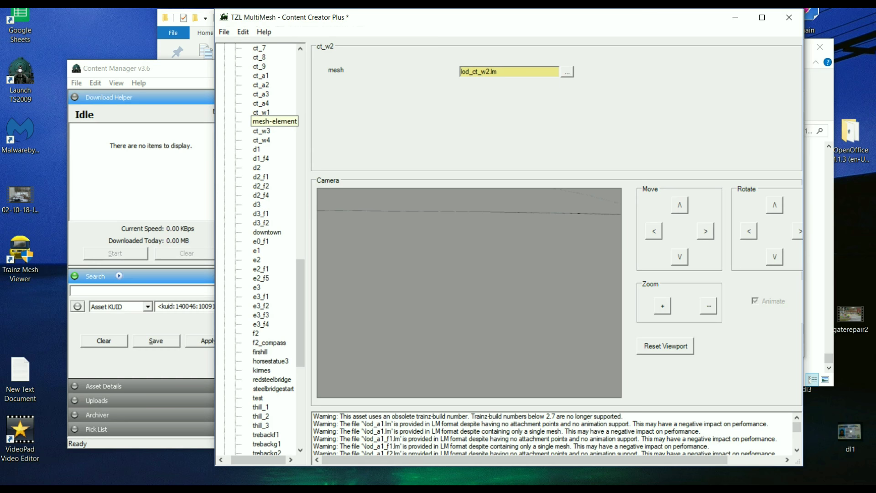
pyautogui.press('Down')
pyautogui.press('Down')
# Check the mesh entries d1 through downtown, one after another, for invalid mesh files
pyautogui.press('Down')
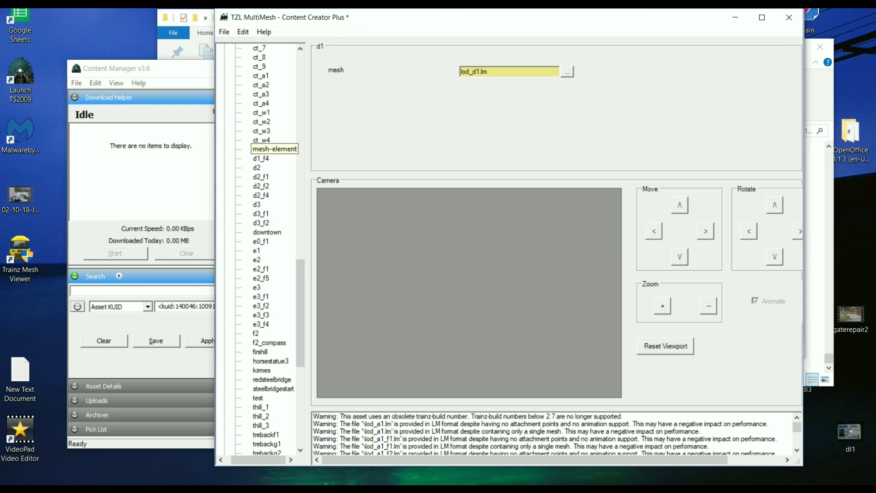
pyautogui.press('Down')
pyautogui.press('Down')
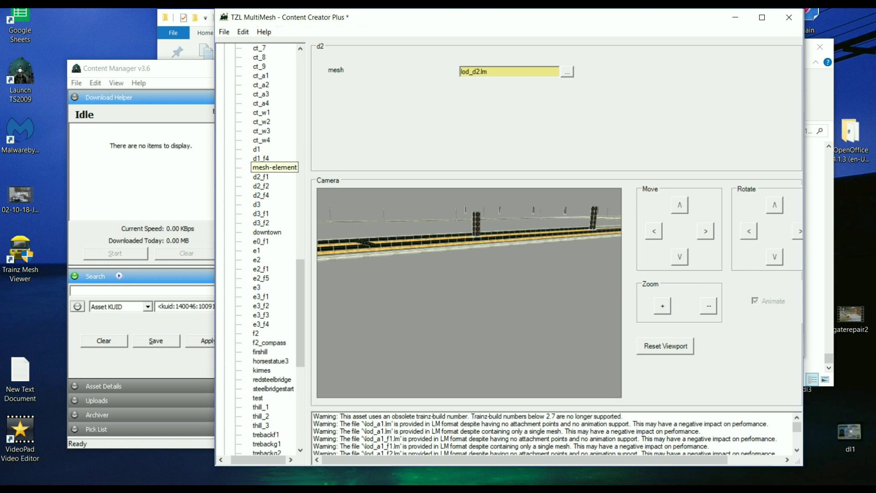
pyautogui.press('Down')
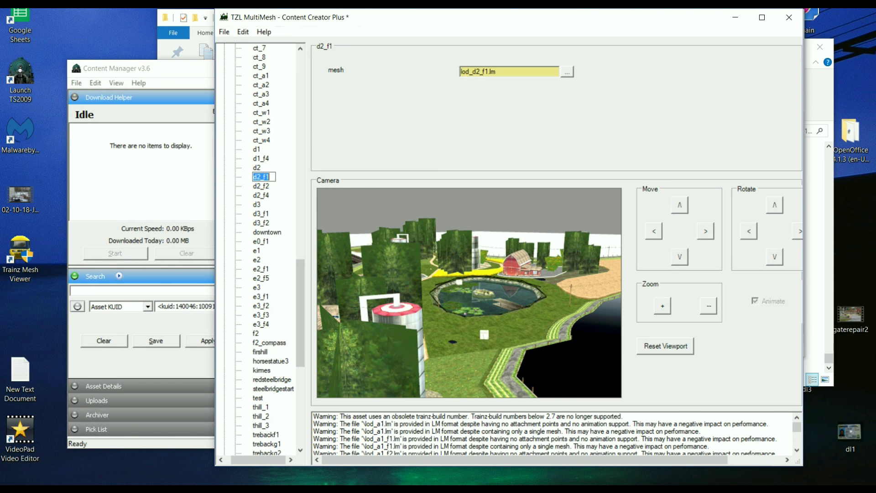
pyautogui.press('Down')
pyautogui.press('Down')
pyautogui.press('Down')
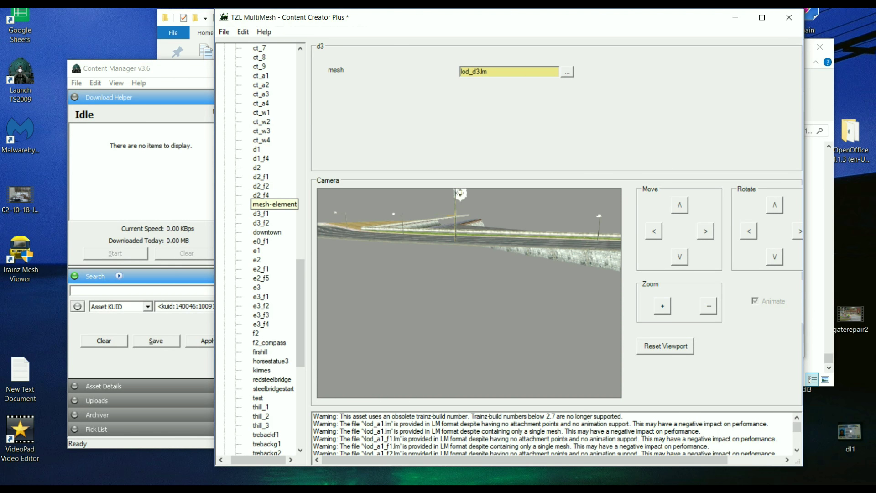
pyautogui.press('Down')
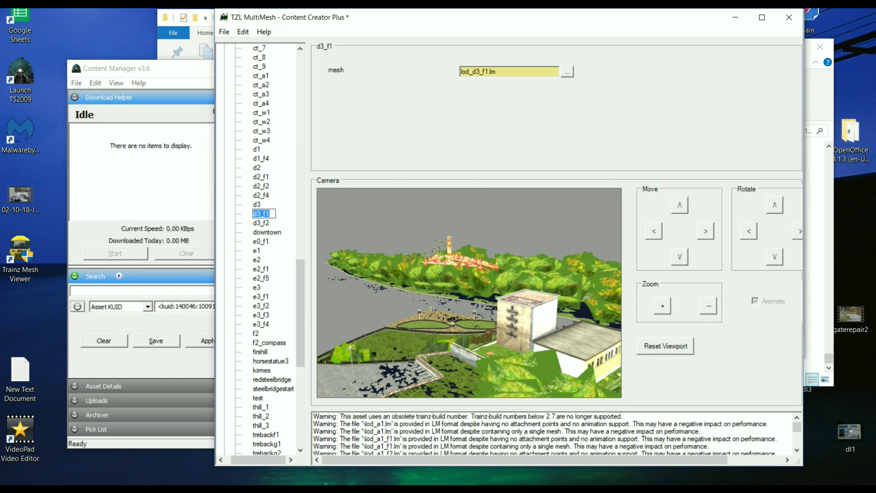
pyautogui.press('Down')
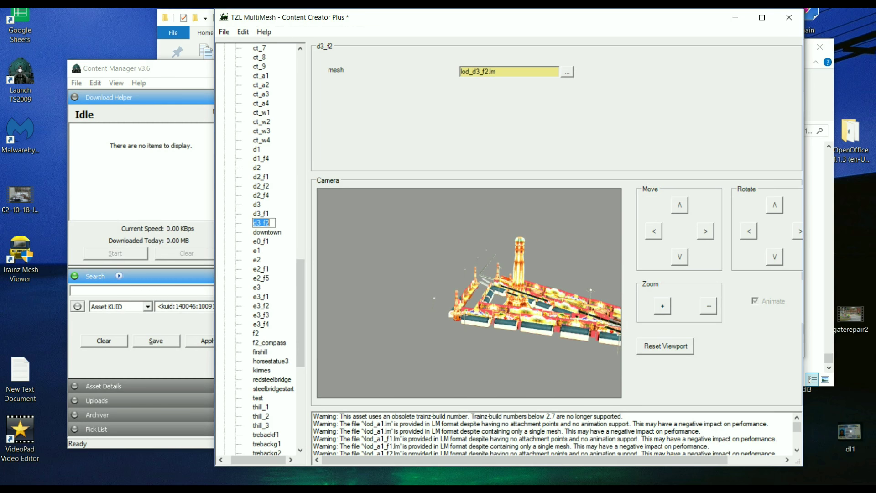
pyautogui.press('Down')
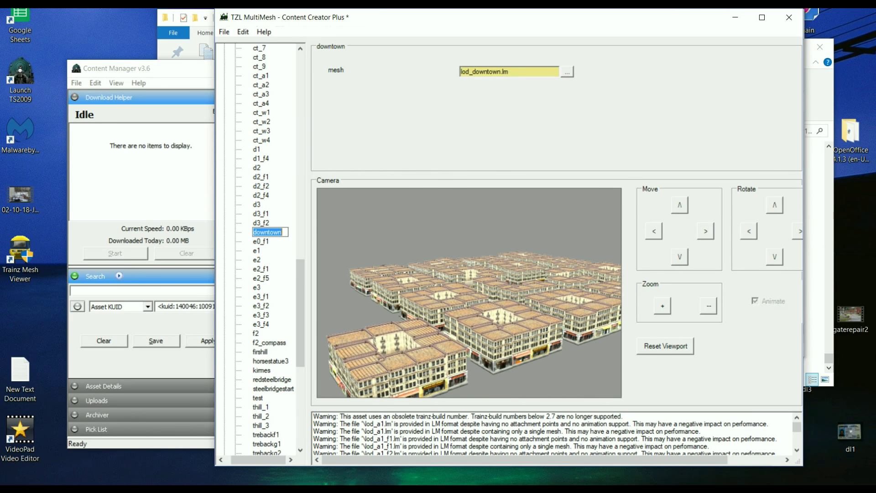
# Check the mesh entries e0_f1 through f2 for invalid mesh files
pyautogui.click(261, 242)
pyautogui.click(257, 251)
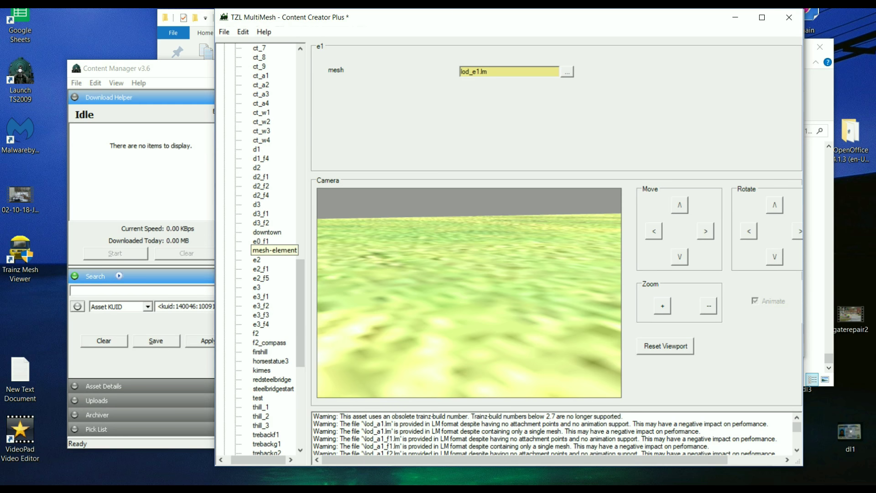
pyautogui.click(257, 260)
pyautogui.click(261, 269)
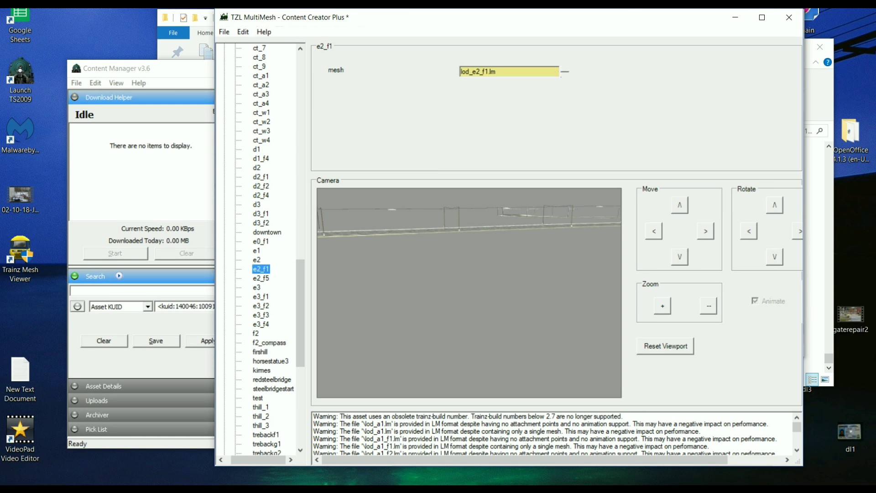
pyautogui.press('Down')
pyautogui.press('Down')
pyautogui.press('Down')
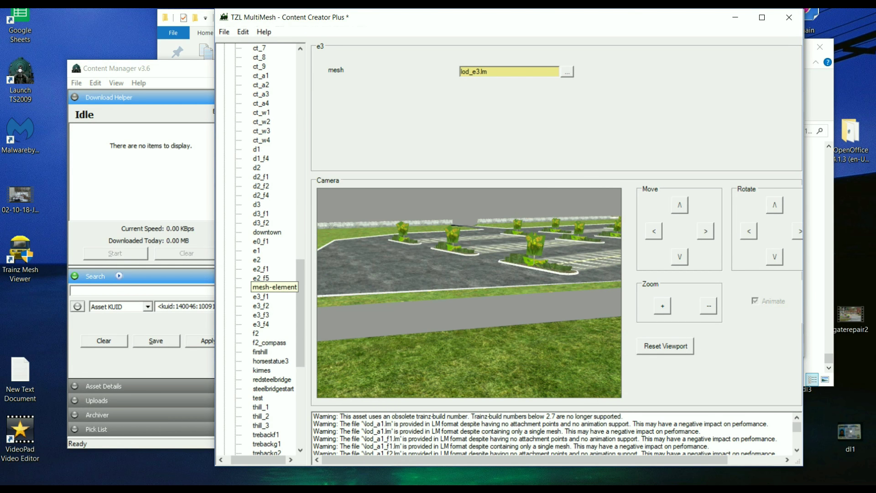
pyautogui.press('Down')
pyautogui.press('Down')
pyautogui.press('Down')
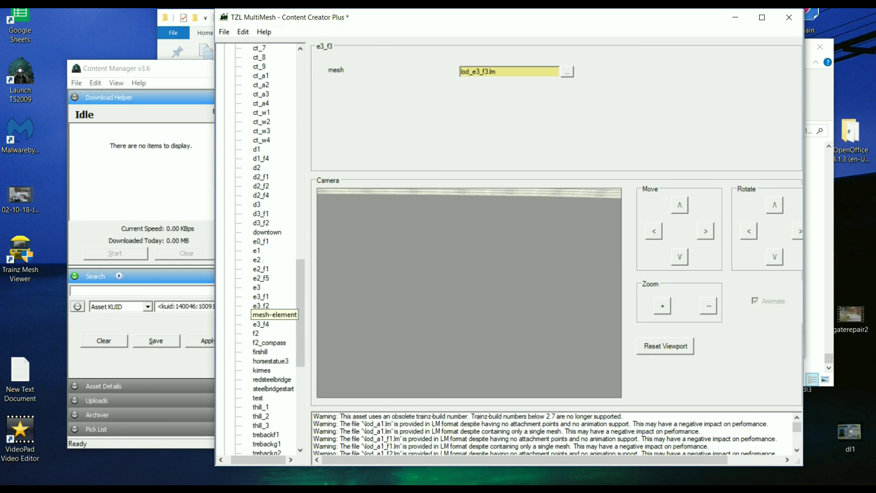
pyautogui.press('Down')
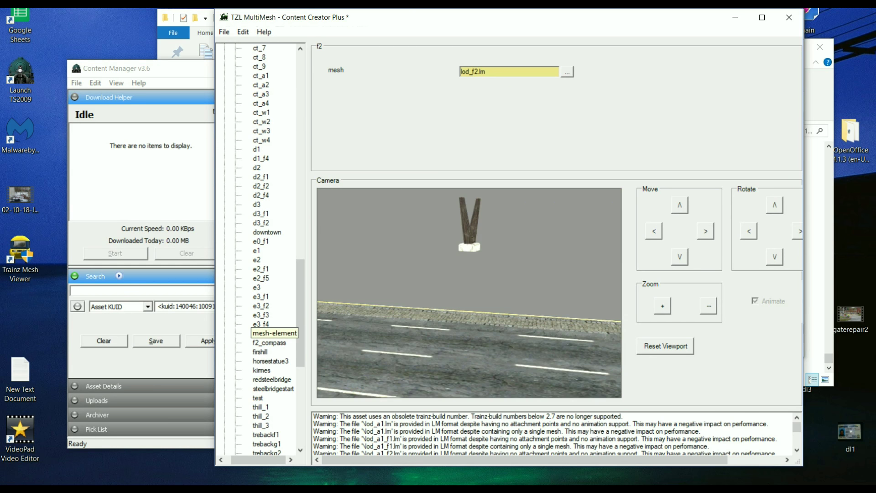
# Check the mesh entries f2_compass, firshill, horsestatue3 and kirmes for invalid mesh files
pyautogui.press('Down')
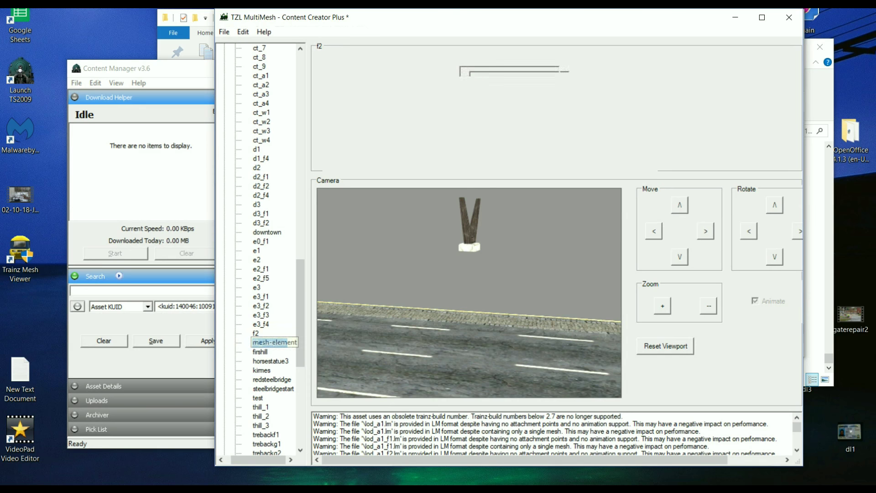
pyautogui.press('Down')
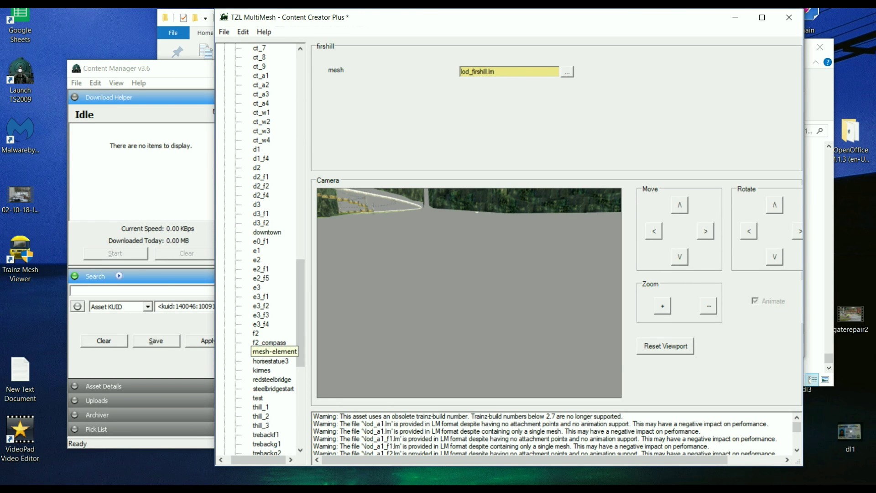
pyautogui.press('Down')
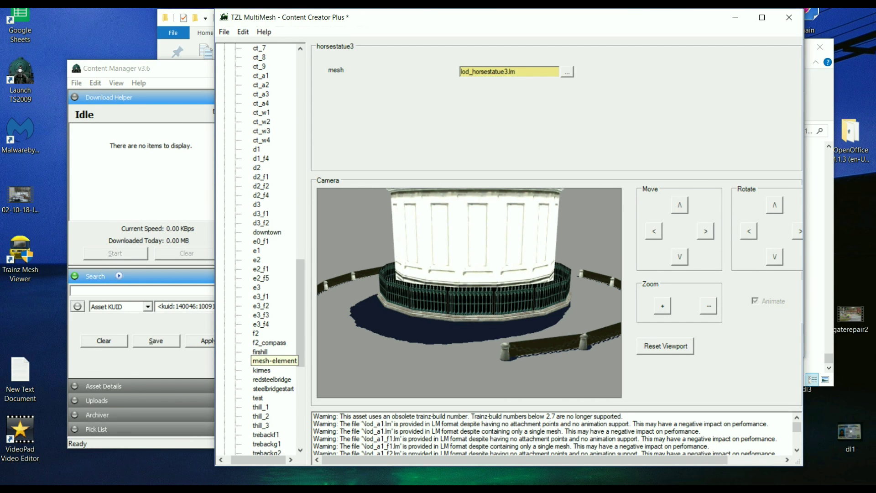
pyautogui.press('Down')
pyautogui.click(262, 370)
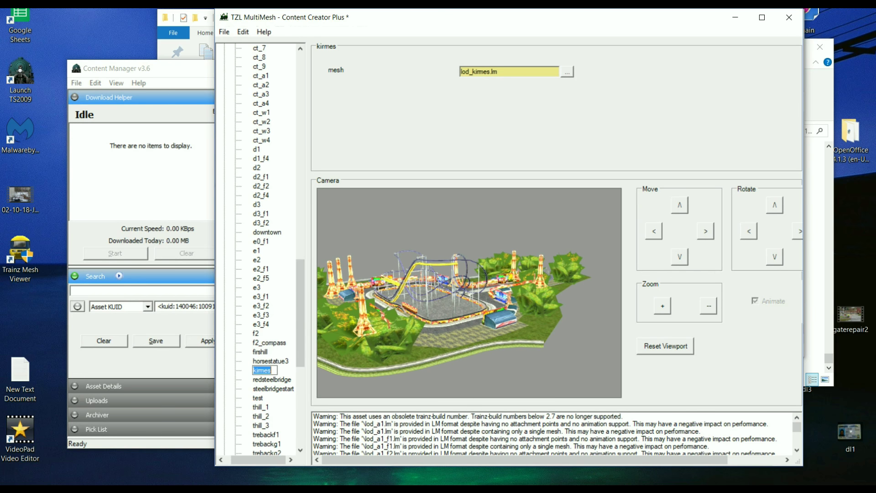
pyautogui.press('Return')
# Remove the redsteelbridge entry with the invalid mesh reference from the TZL MultiMesh mesh list
pyautogui.scroll(-7, 265, 247)
pyautogui.click(272, 186)
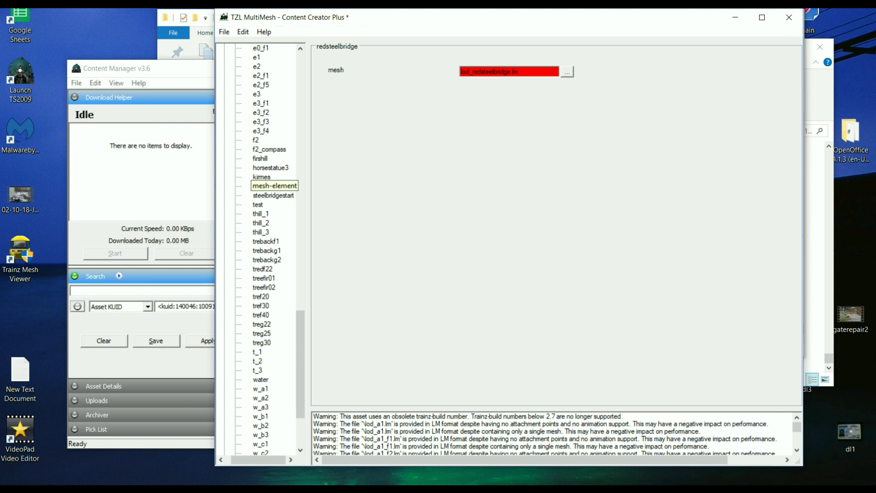
pyautogui.click(262, 177)
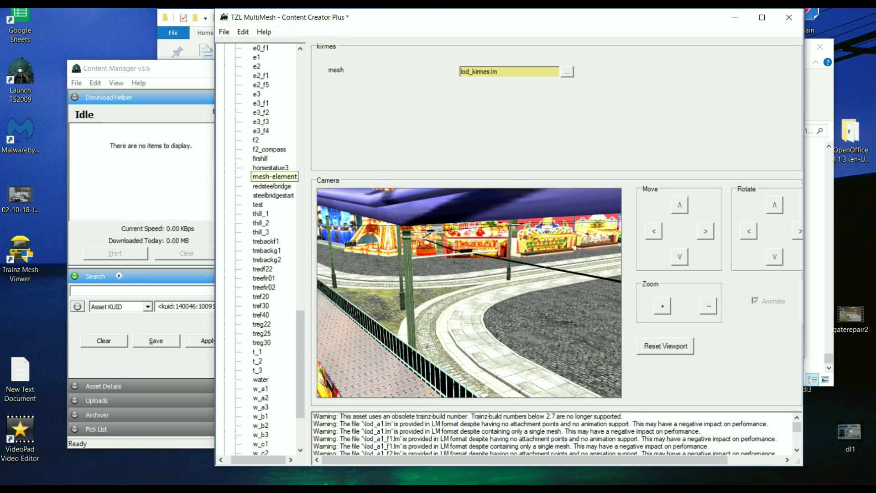
pyautogui.press('Escape')
pyautogui.press('Down')
pyautogui.press('F2')
pyautogui.write('mesh-element')
pyautogui.click(262, 177)
pyautogui.click(272, 186)
pyautogui.press('Escape')
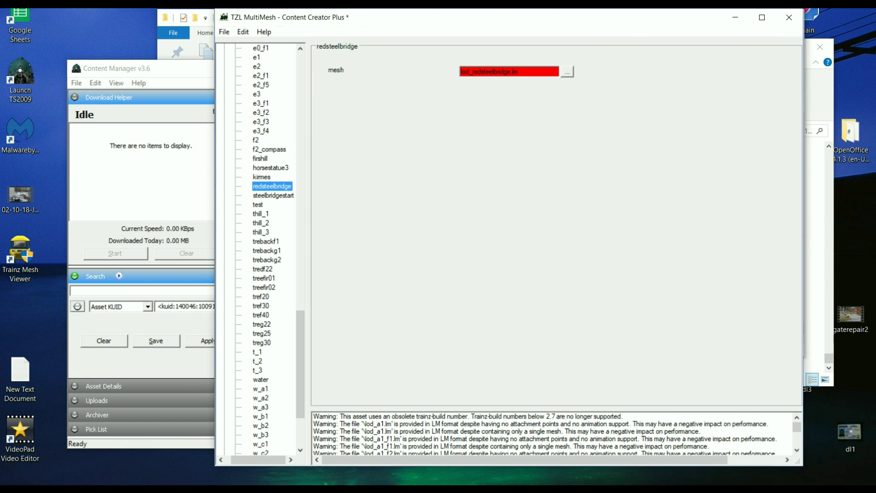
pyautogui.rightClick(255, 186)
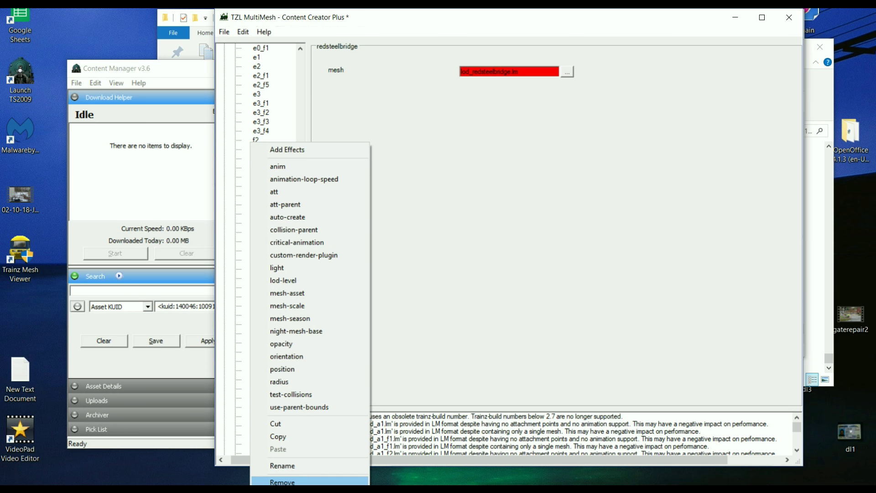
pyautogui.press('Return')
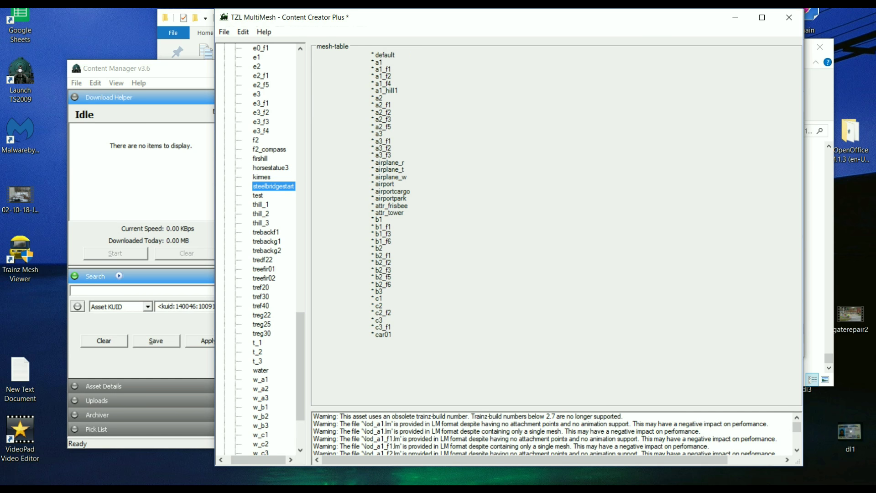
# Check the mesh entries steelbridgestart through trebackg1 for invalid mesh files
pyautogui.press('F2')
pyautogui.press('Escape')
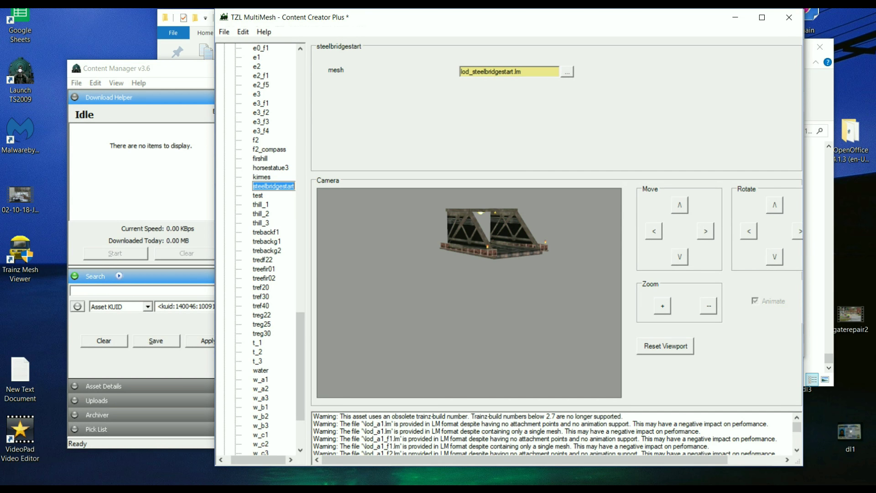
pyautogui.click(259, 196)
pyautogui.click(261, 204)
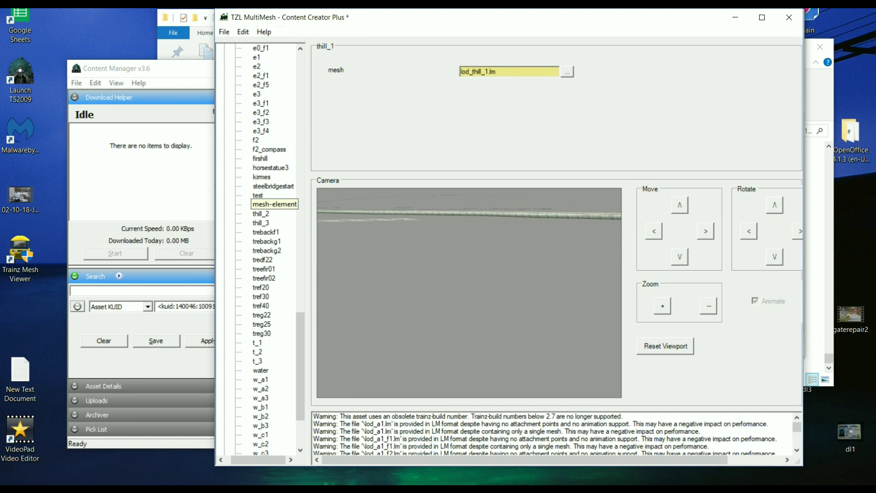
pyautogui.click(261, 205)
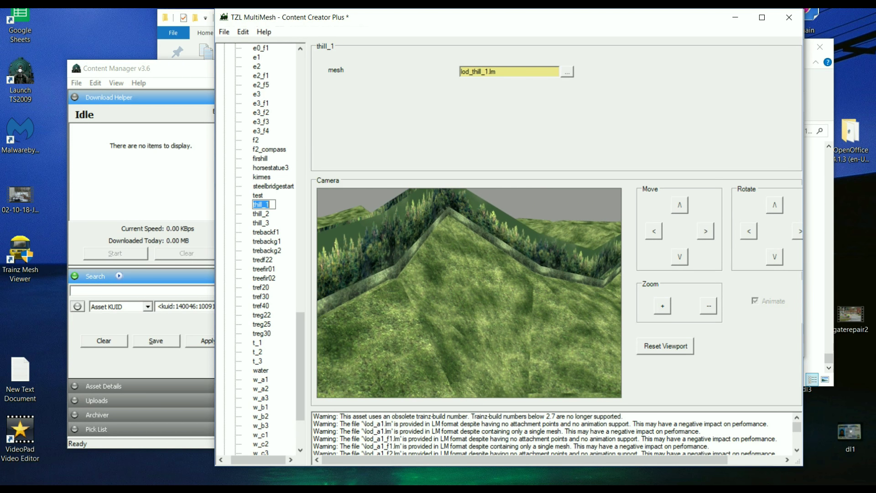
pyautogui.press('Down')
pyautogui.press('Down')
pyautogui.press('Down')
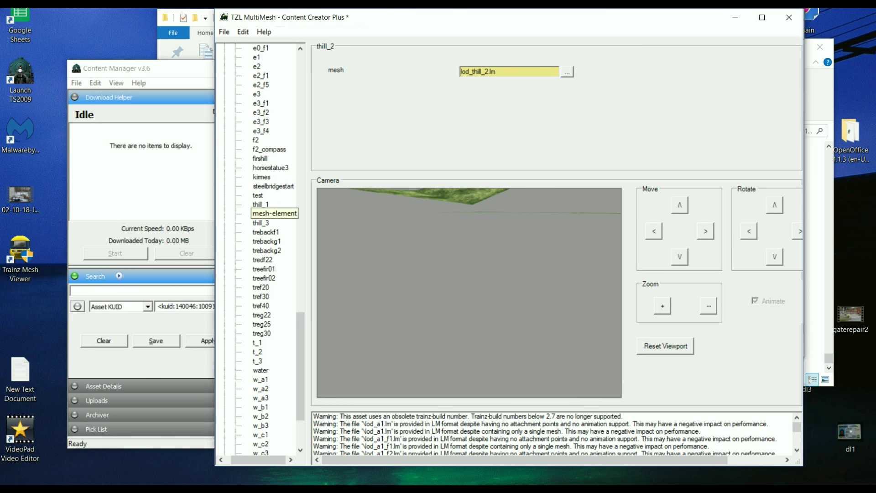
pyautogui.press('Down')
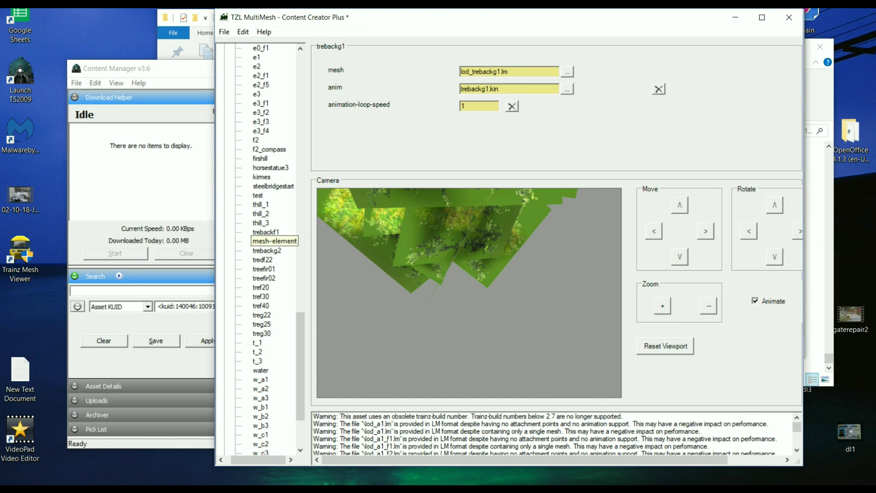
# Check the tree mesh entries trebackg2 through tref40 for invalid mesh or animation files
pyautogui.press('Down')
pyautogui.press('Down')
pyautogui.press('Down')
pyautogui.press('Down')
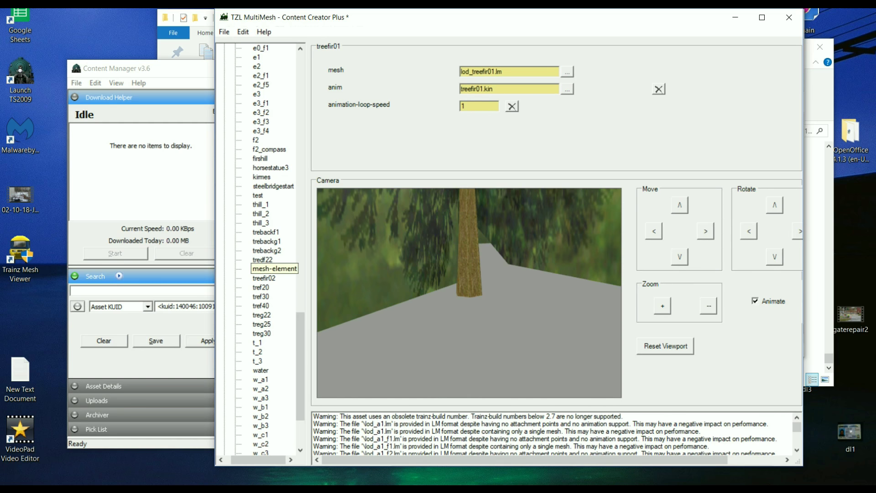
pyautogui.press('Down')
pyautogui.press('Down')
pyautogui.press('Down')
pyautogui.press('Down')
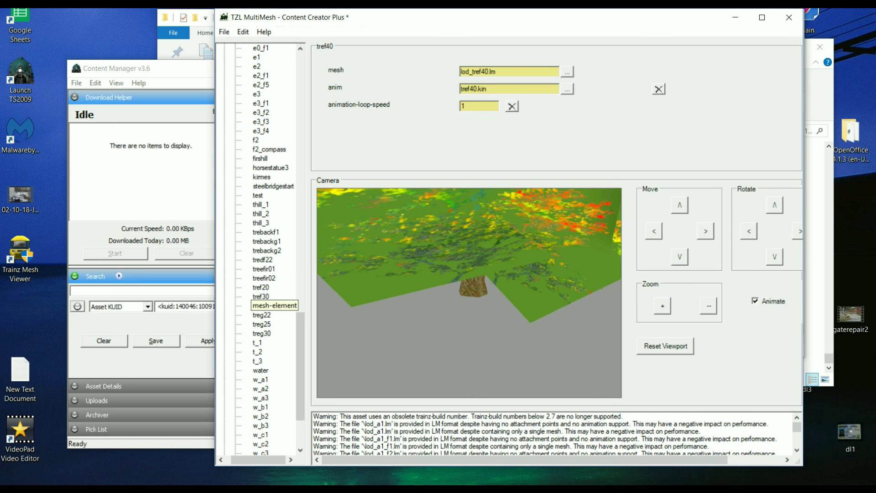
# Check the mesh entries treg22 through t_3 for invalid mesh files
pyautogui.press('Down')
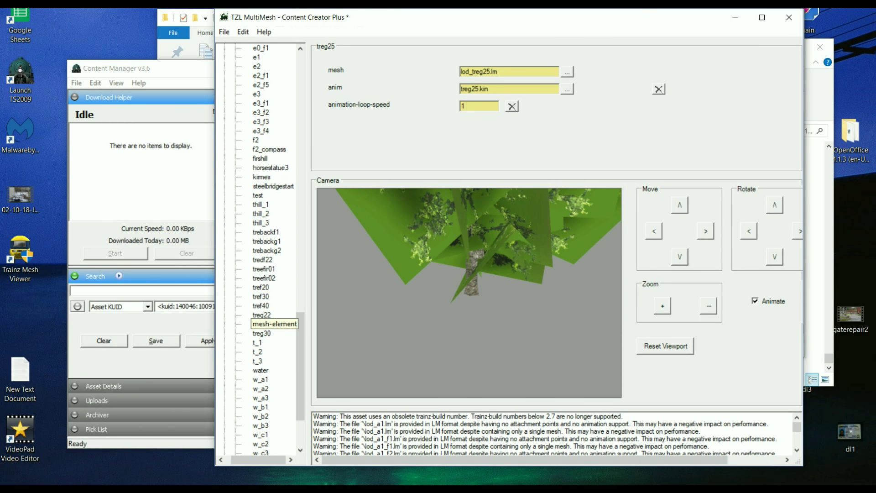
pyautogui.press('Down')
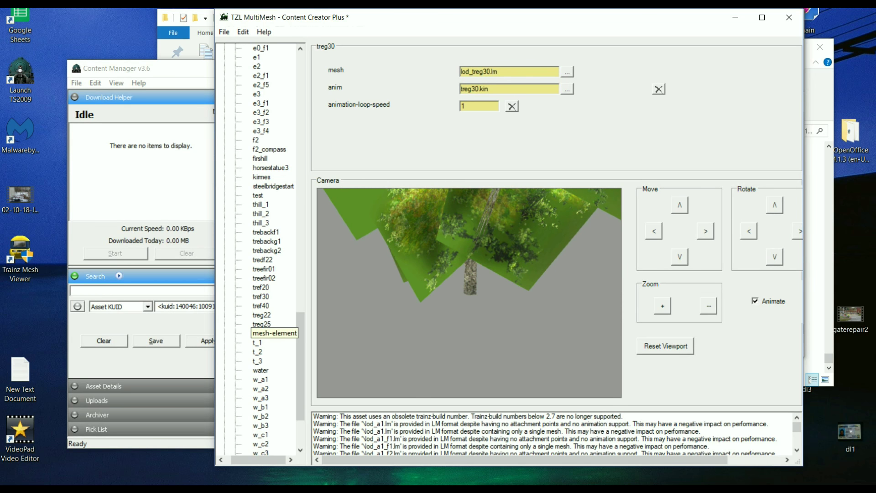
pyautogui.press('Down')
pyautogui.press('Down')
pyautogui.press('Down')
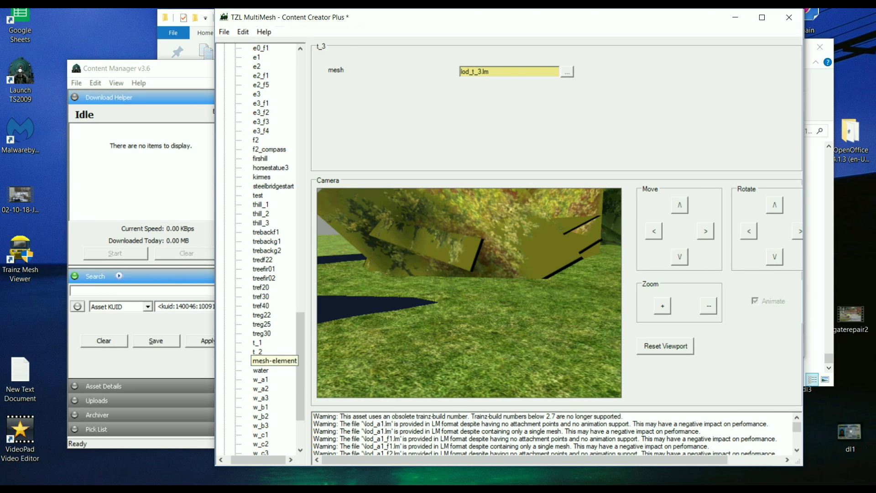
# Check the mesh entries t_2, water and w_a1 through w_a3 for invalid mesh files
pyautogui.press('Up')
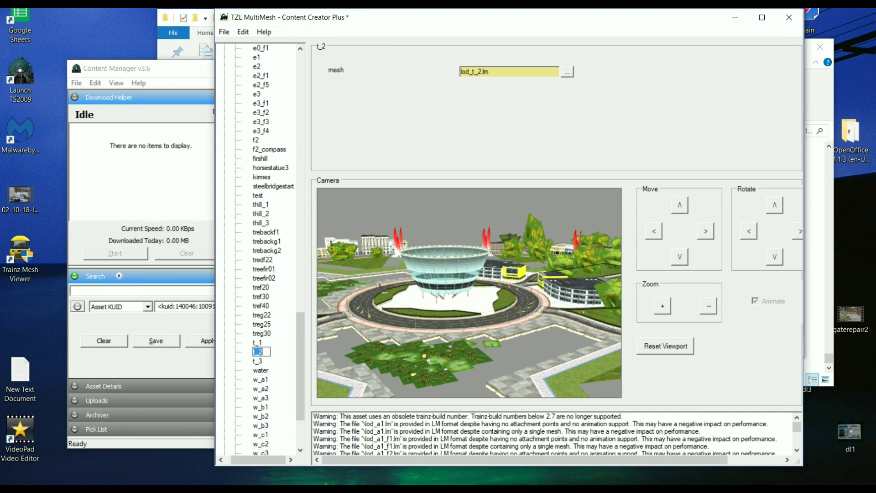
pyautogui.click(261, 371)
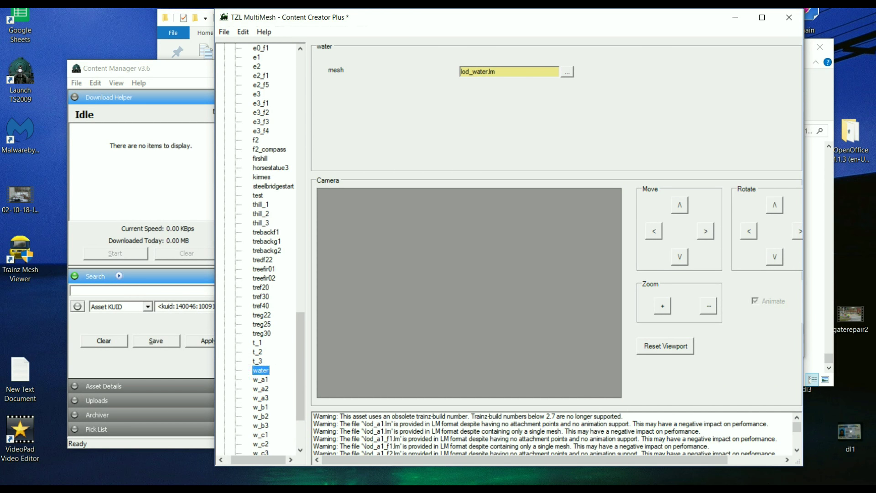
pyautogui.click(261, 370)
pyautogui.moveTo(300, 369); pyautogui.dragTo(300, 394)
pyautogui.click(261, 288)
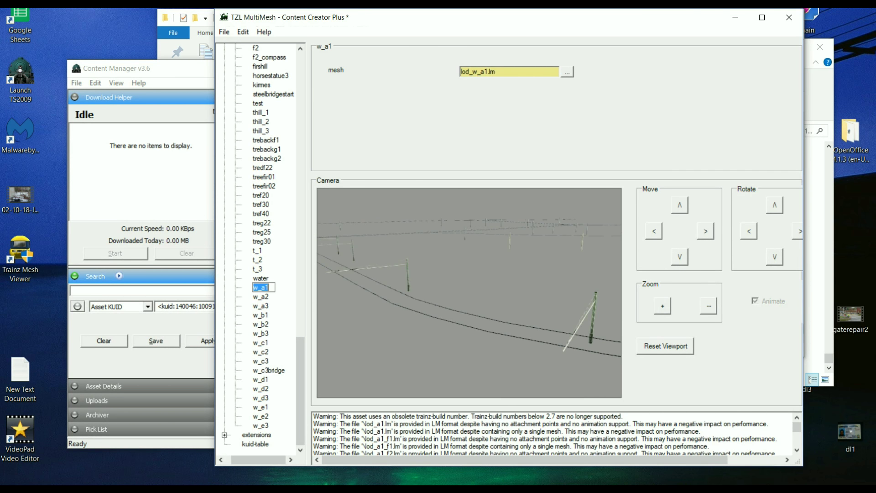
pyautogui.click(260, 297)
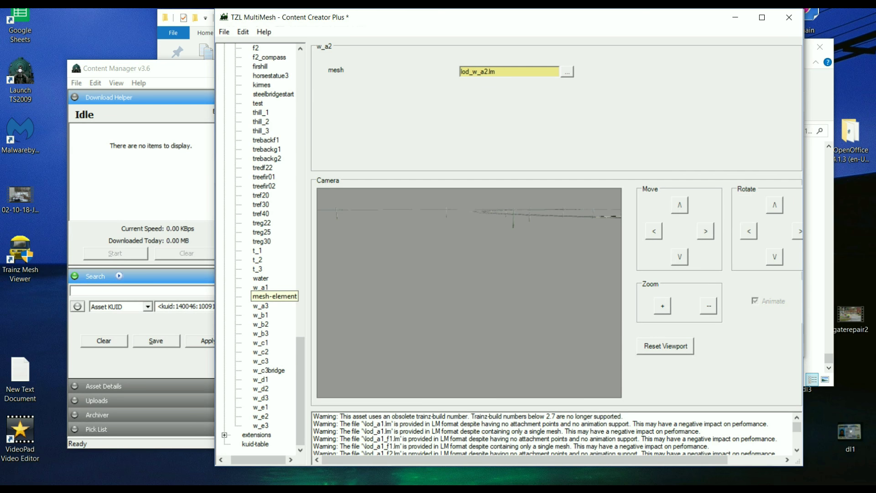
pyautogui.click(260, 306)
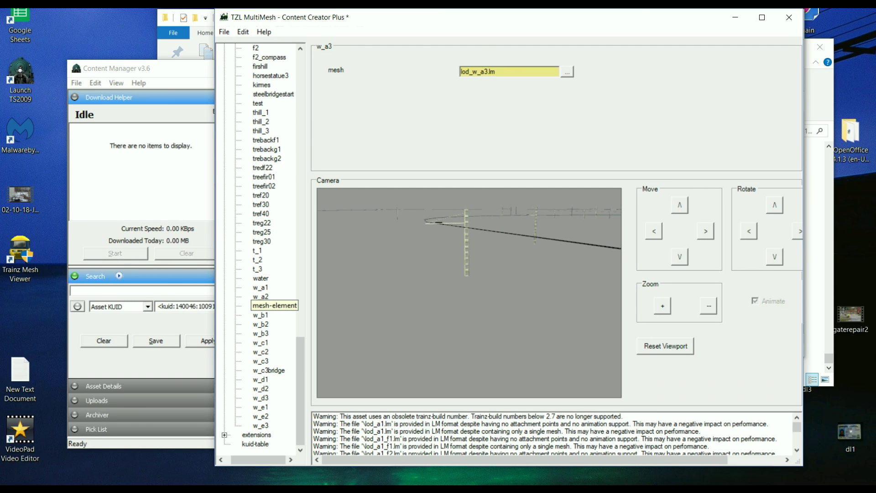
# Check the mesh entries w_b1 through w_c3bridge for invalid mesh files
pyautogui.click(261, 315)
pyautogui.click(261, 324)
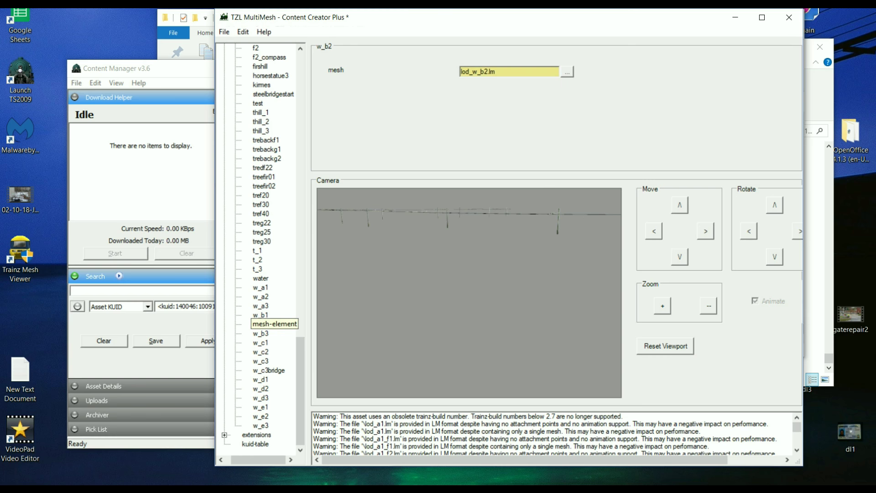
pyautogui.click(261, 334)
pyautogui.click(260, 343)
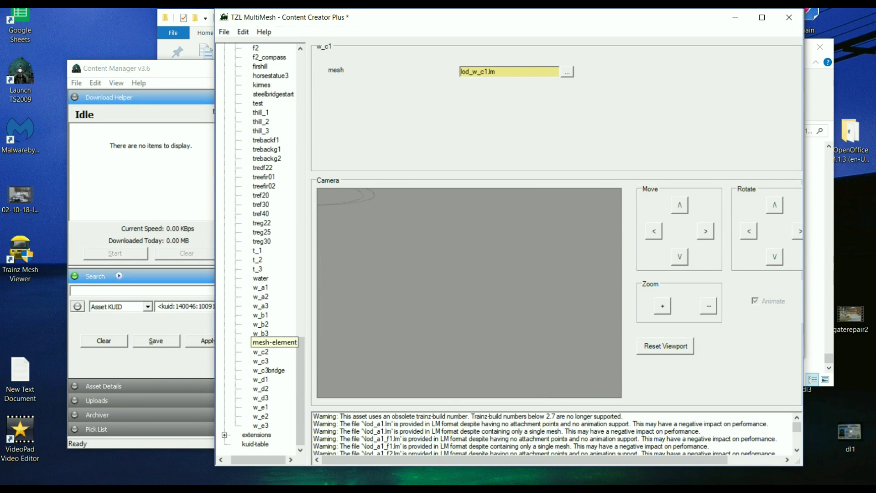
pyautogui.click(260, 352)
pyautogui.click(261, 361)
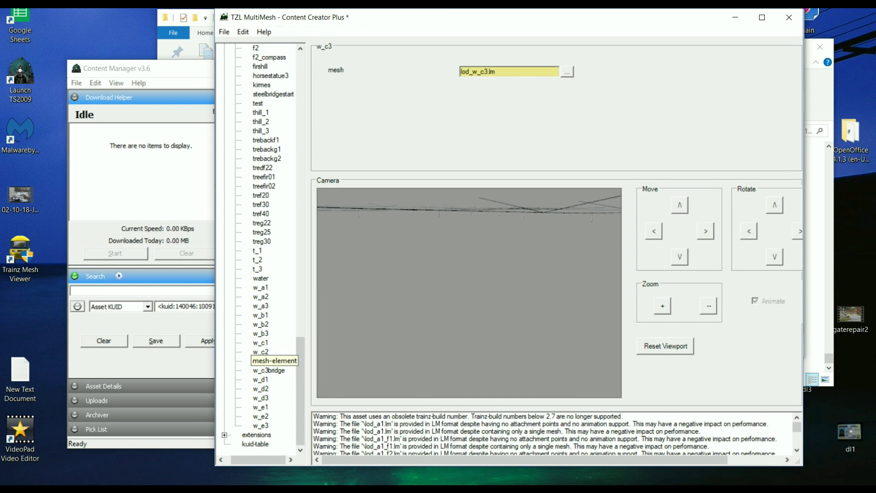
pyautogui.click(269, 370)
# Check the mesh entries w_d1 through w_e1 for invalid mesh files, viewing the w_d entries a second time
pyautogui.click(261, 380)
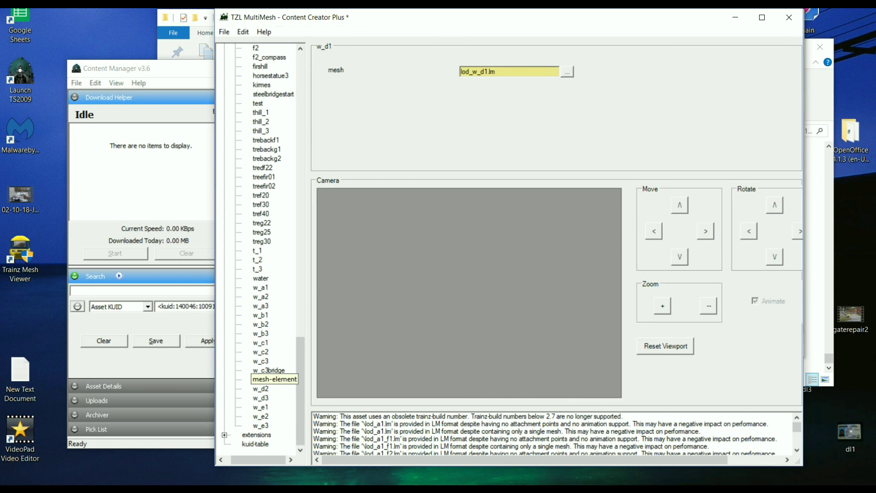
pyautogui.click(274, 389)
pyautogui.click(262, 398)
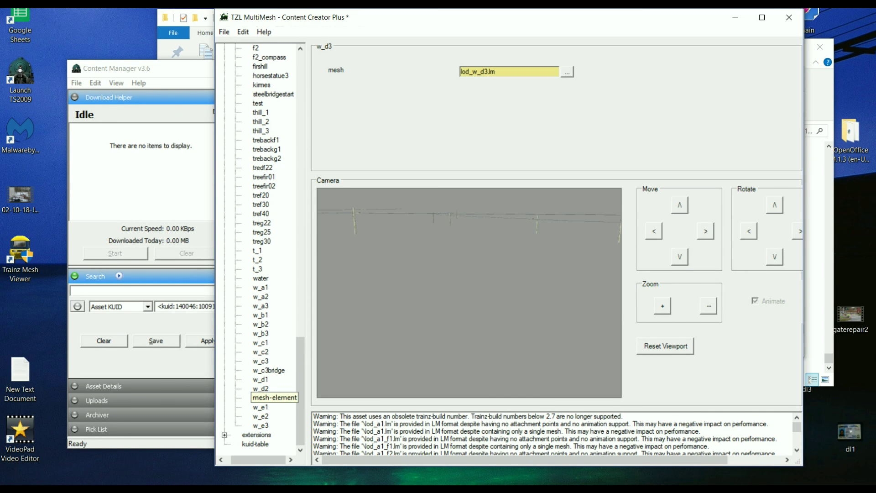
pyautogui.click(274, 370)
pyautogui.click(274, 378)
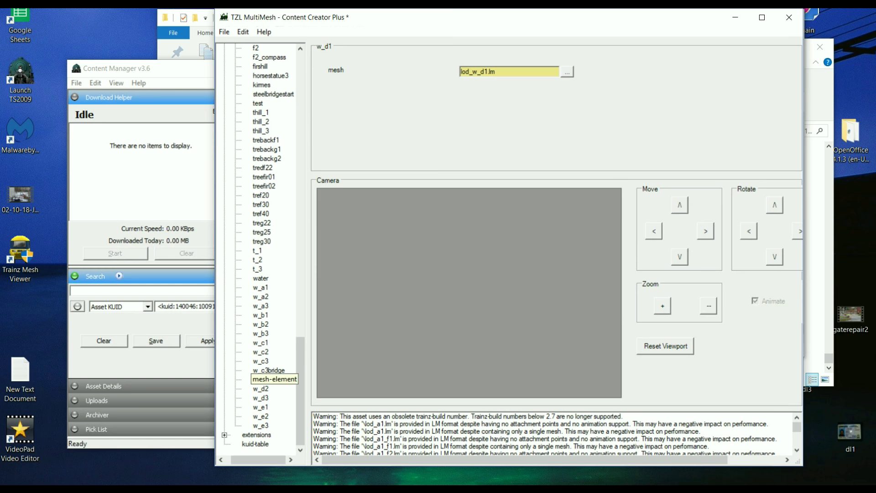
pyautogui.click(273, 389)
pyautogui.click(273, 398)
pyautogui.click(274, 406)
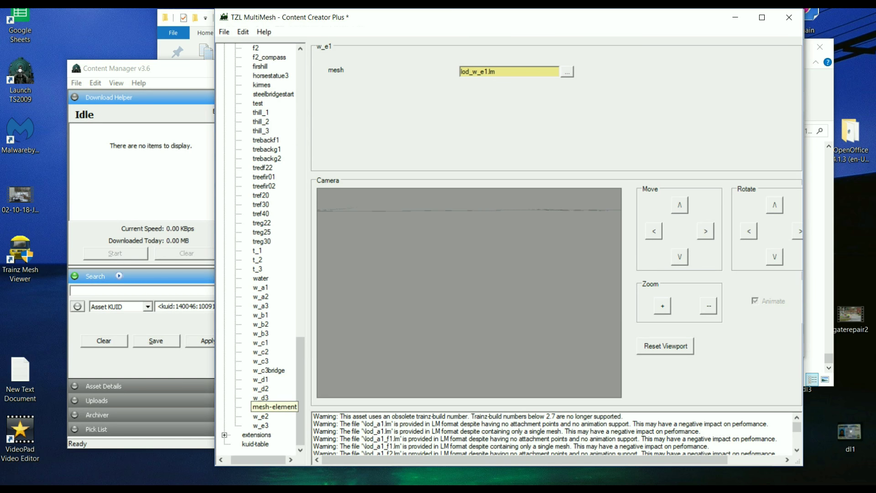
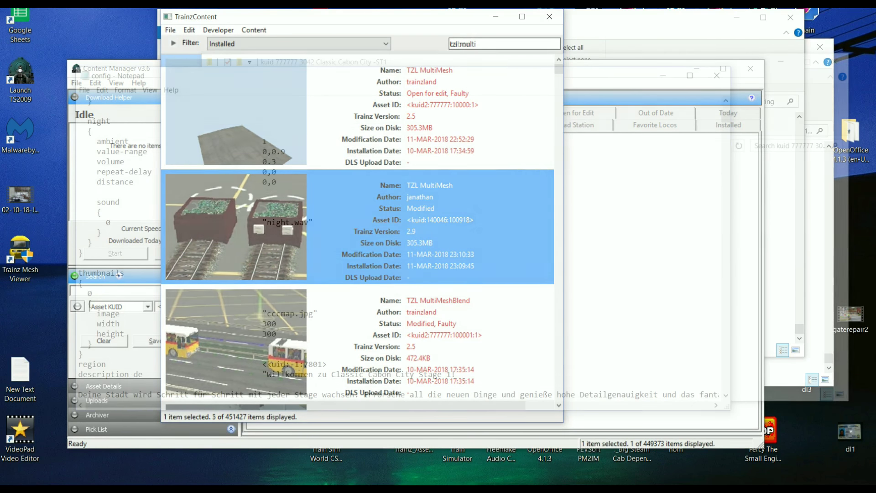
# Find the TZL MultiMesh reference <kuid2:777777:10000:1> in the kuid-table of the Classic Cabon City config file
pyautogui.scroll(-1, 404, 249)
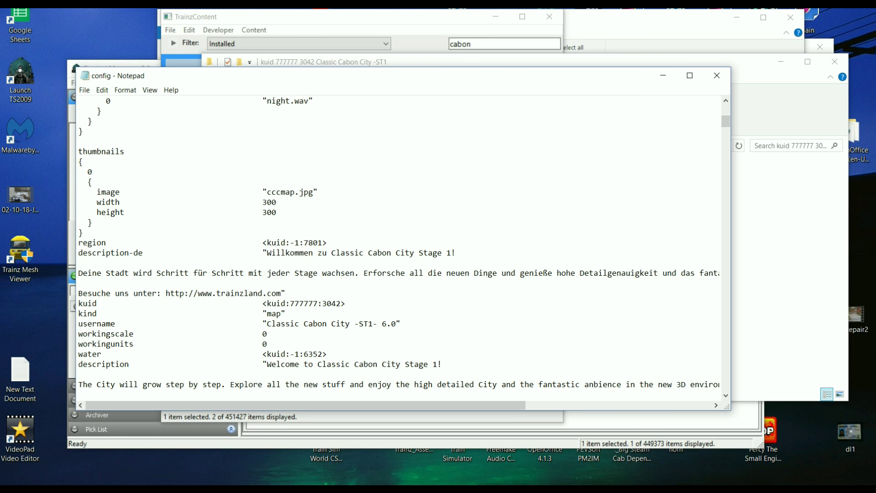
pyautogui.scroll(-1, 399, 244)
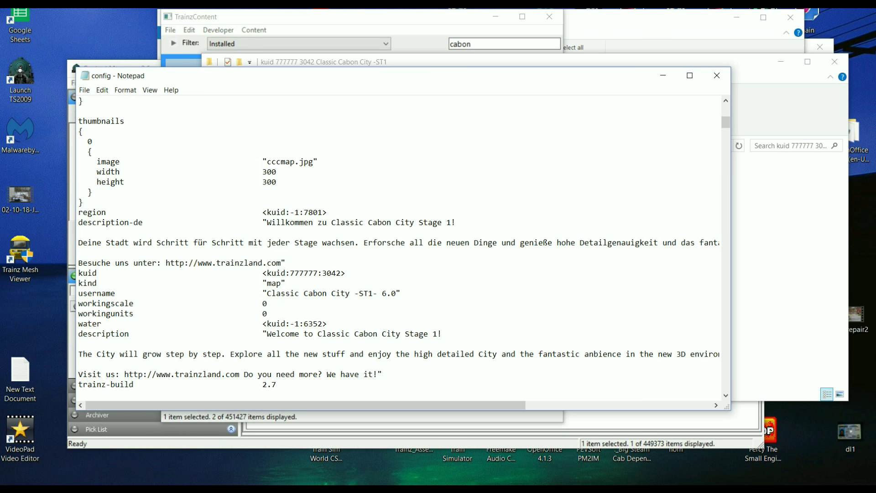
pyautogui.scroll(-3, 399, 248)
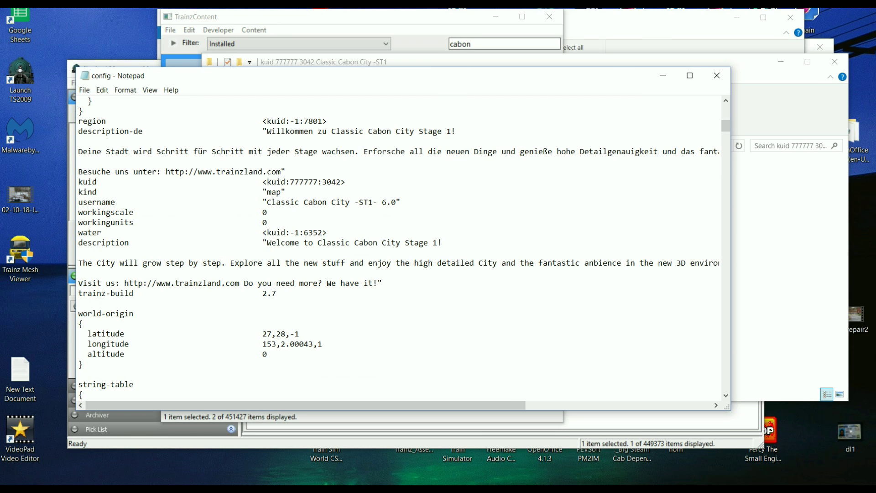
pyautogui.scroll(-2, 399, 248)
pyautogui.scroll(-1, 399, 248)
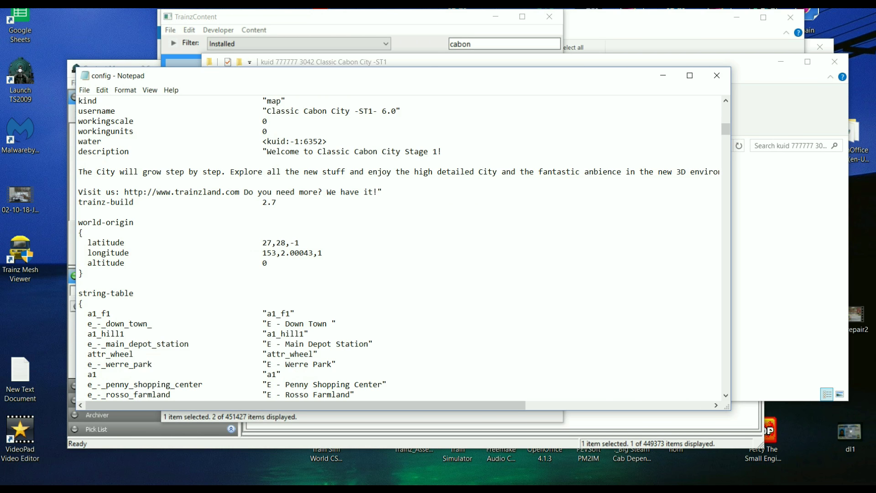
pyautogui.scroll(-1, 399, 249)
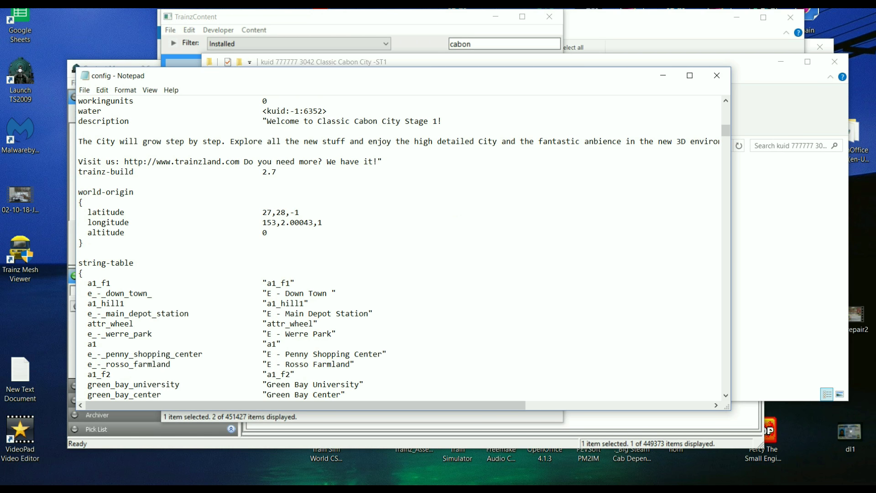
pyautogui.scroll(-1, 400, 248)
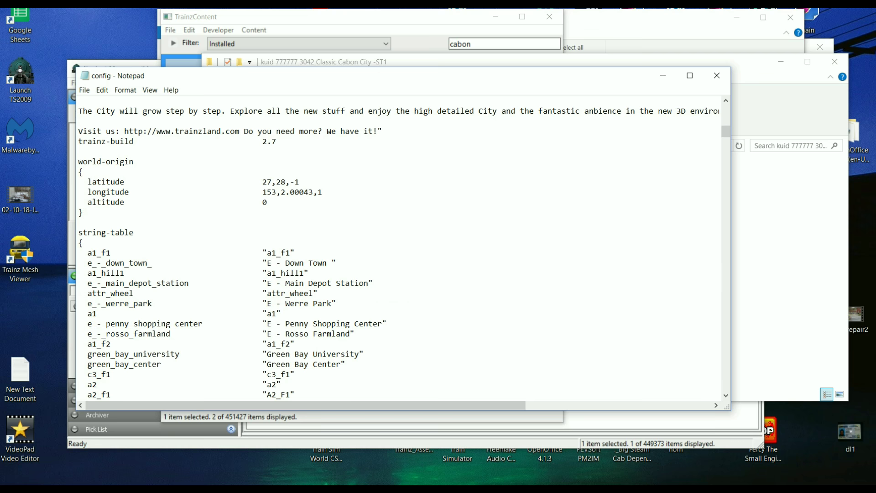
pyautogui.scroll(-20, 399, 248)
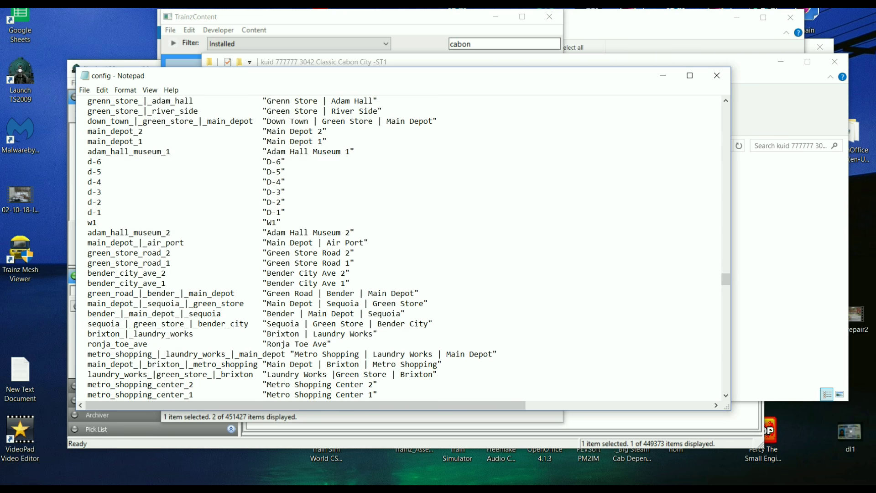
pyautogui.scroll(-20, 399, 248)
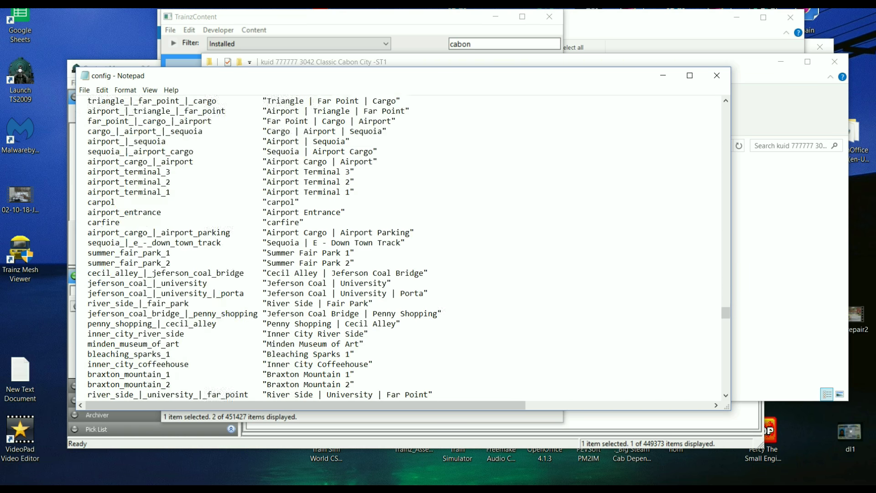
pyautogui.scroll(-20, 400, 248)
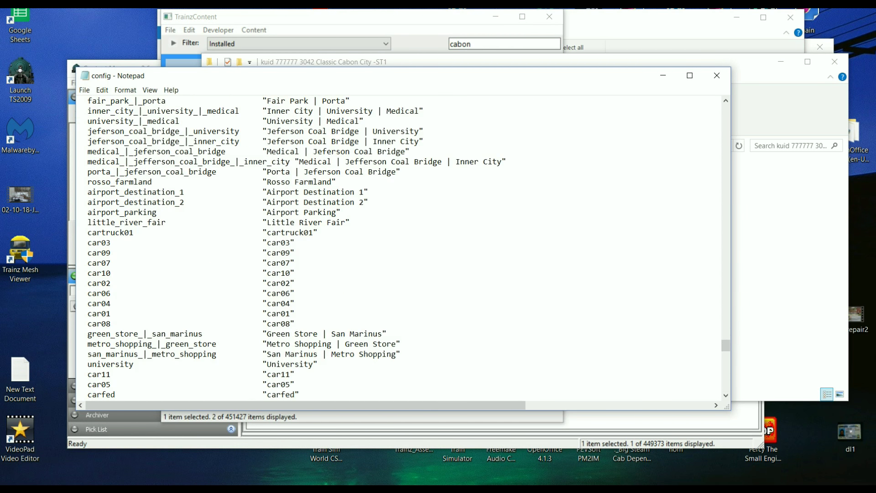
pyautogui.scroll(-18, 400, 248)
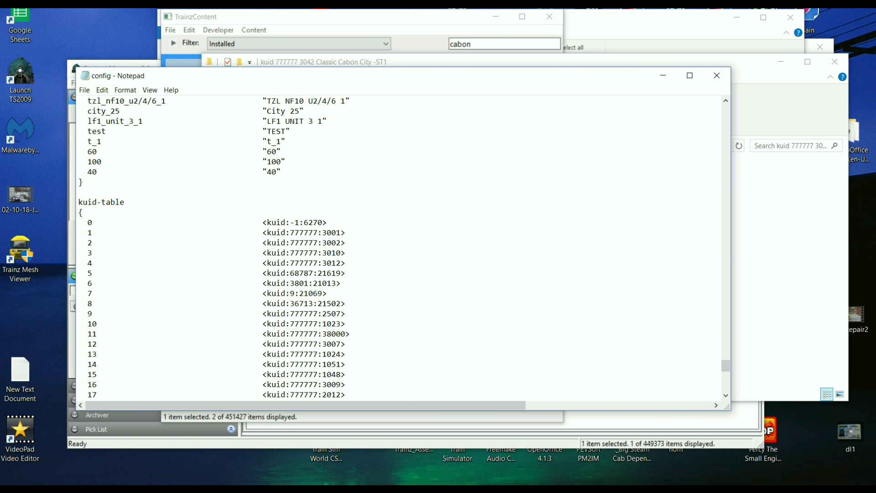
pyautogui.scroll(-2, 399, 248)
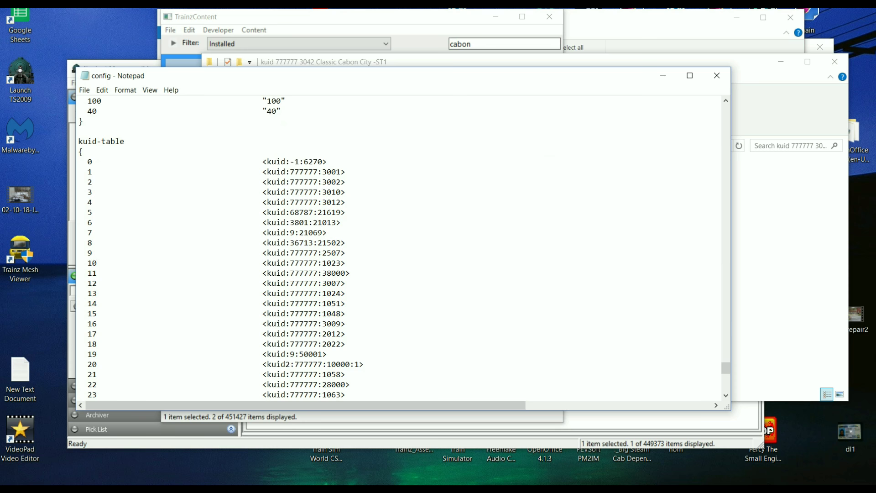
pyautogui.scroll(-6, 399, 249)
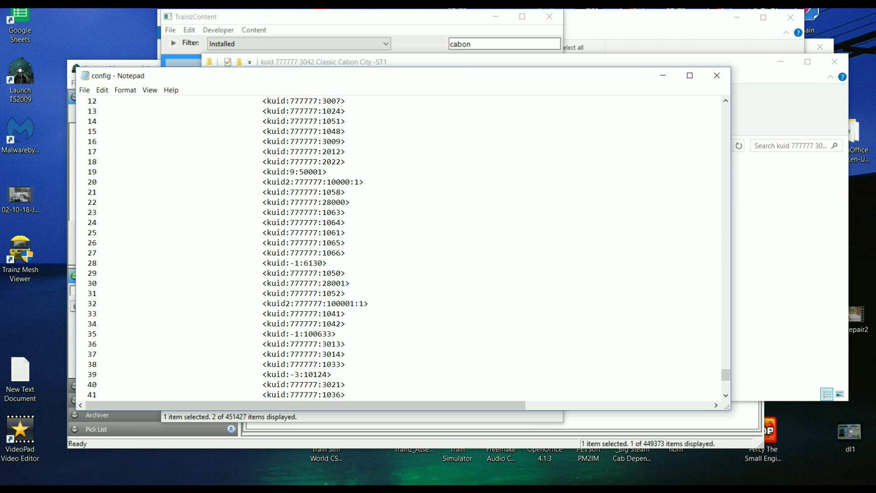
pyautogui.scroll(4, 399, 249)
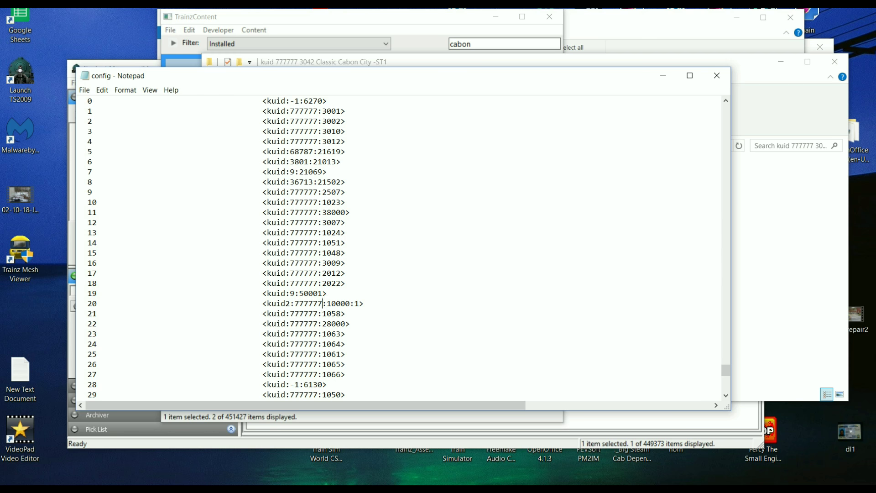
# Replace the asset ID in kuid-table entry 20 with the repaired TZL MultiMesh's <kuid:140046:100918>
pyautogui.moveTo(323, 304); pyautogui.dragTo(285, 304)
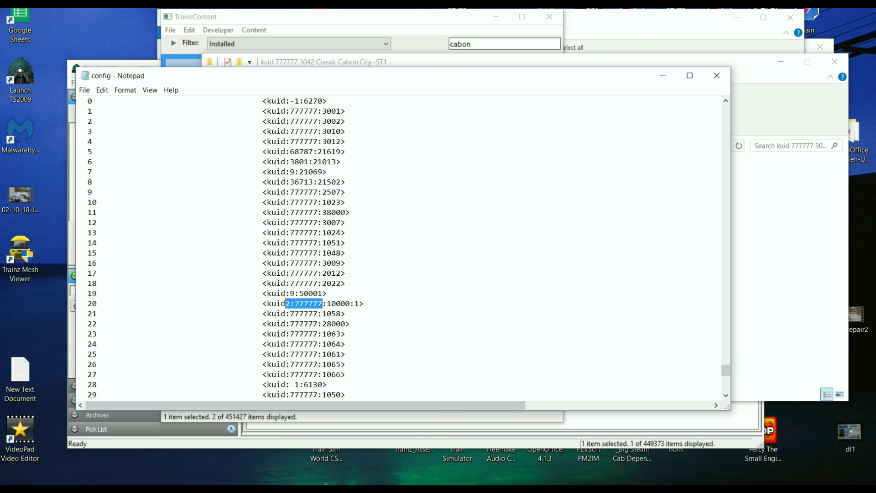
pyautogui.press('BackSpace')
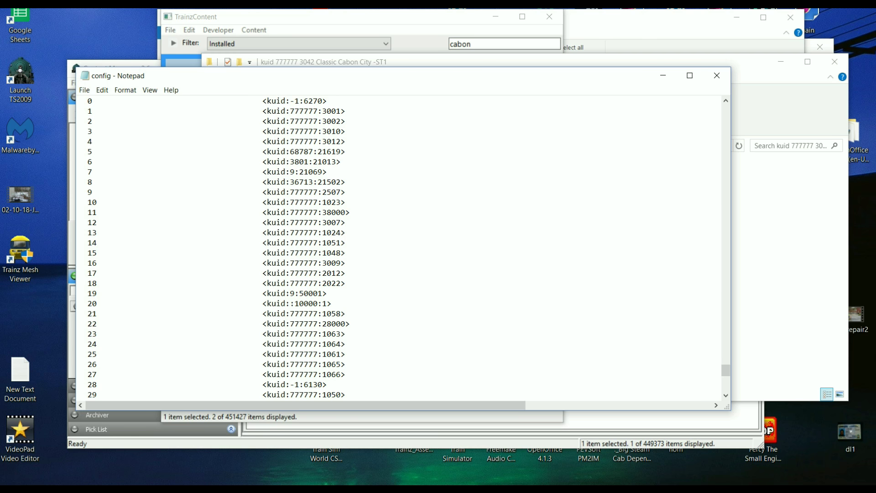
pyautogui.write(':140046')
pyautogui.moveTo(355, 304); pyautogui.dragTo(323, 304)
pyautogui.click(360, 303)
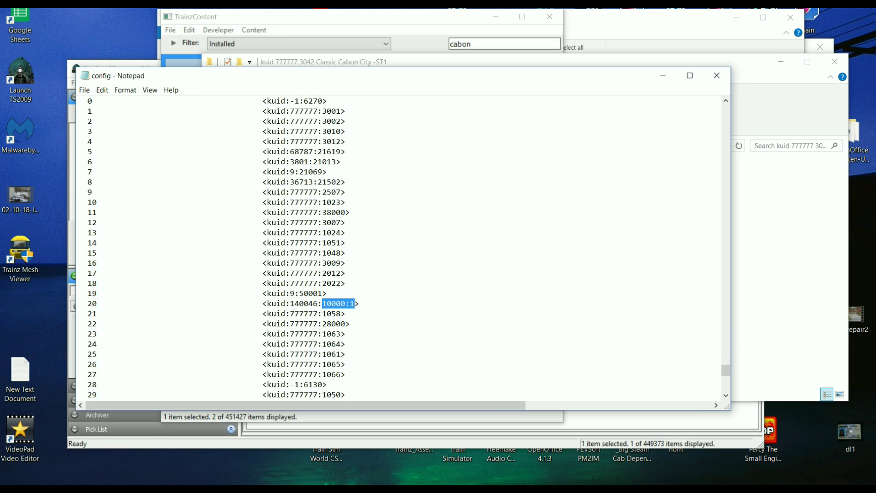
pyautogui.write('100')
pyautogui.write('918')
# Open the Default Route SX (TS2009) session of the Classic Cabon City -ST1- 6.0 route for editing
pyautogui.scroll(-3, 409, 247)
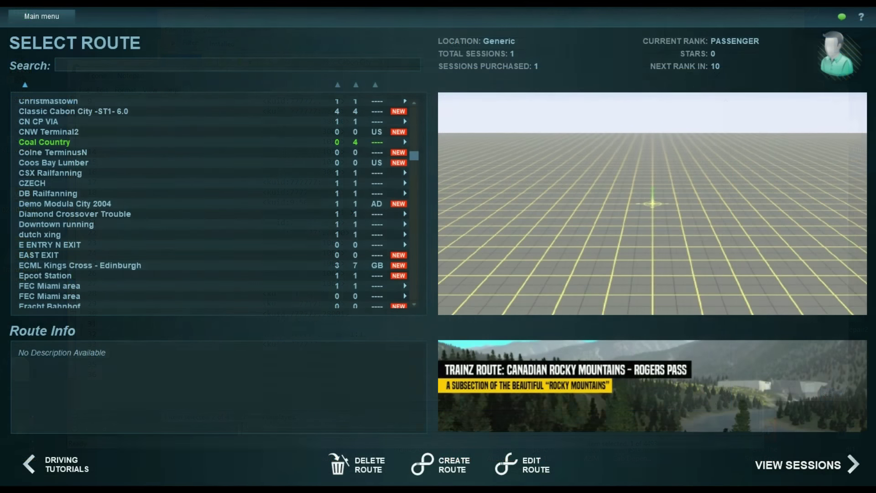
pyautogui.scroll(2, 218, 204)
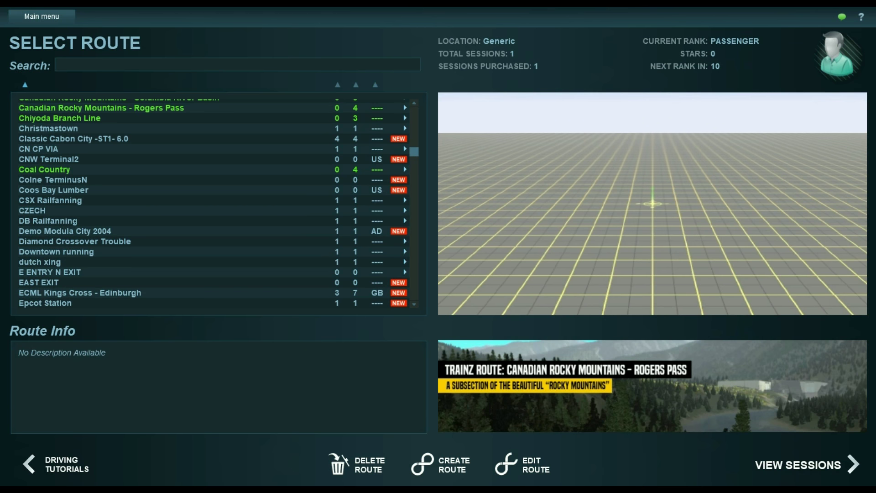
pyautogui.click(73, 139)
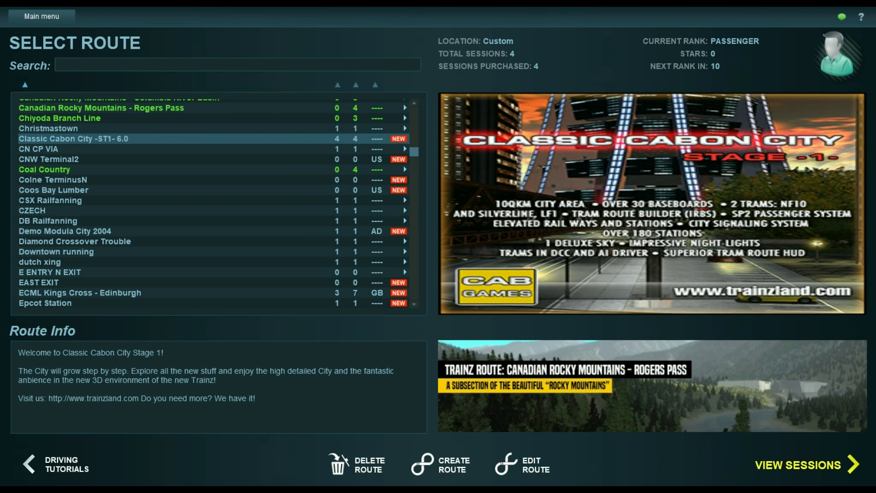
pyautogui.click(799, 465)
pyautogui.click(89, 115)
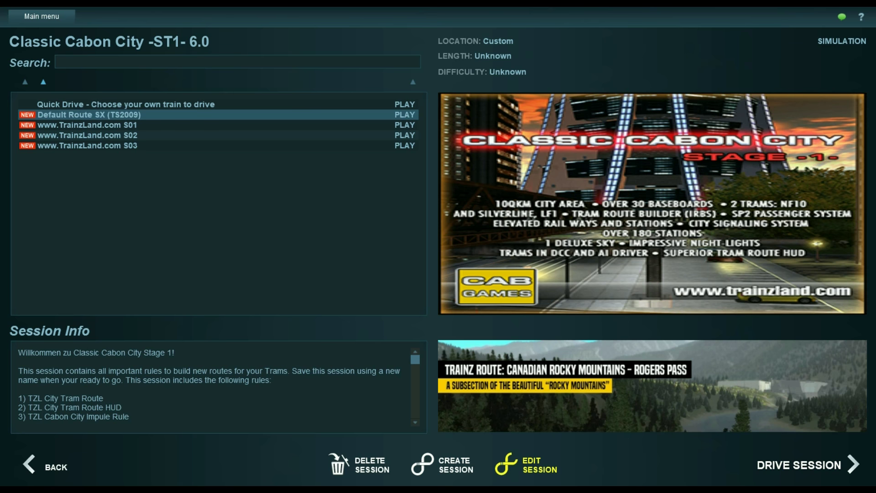
pyautogui.click(525, 465)
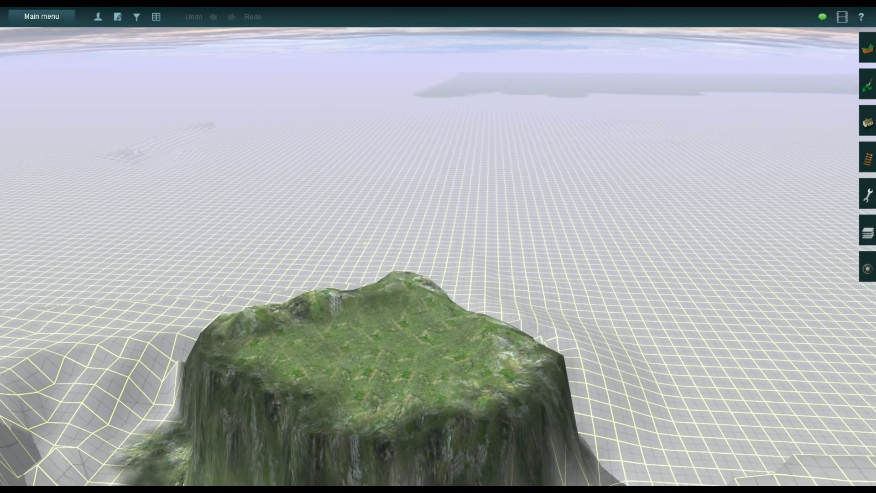
# Survey the loaded session's terrain around the grass-topped hill and plateau for missing or untextured scenery
pyautogui.press('Up')
pyautogui.press('Right')
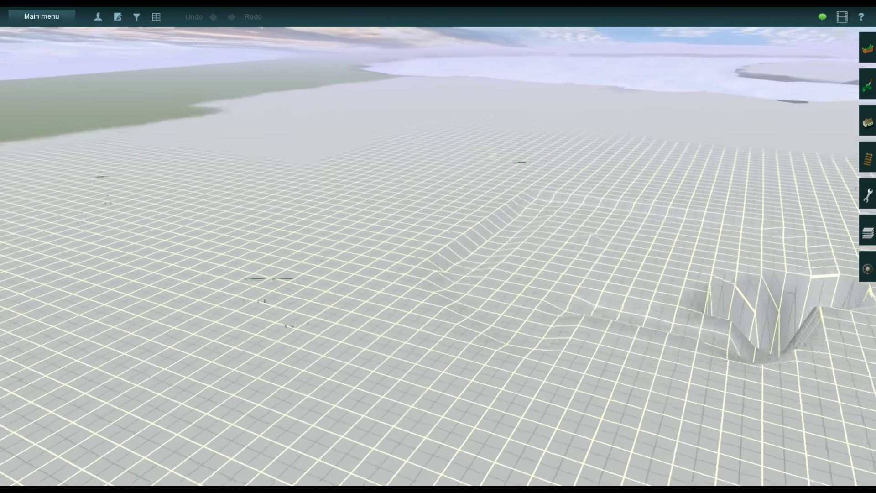
pyautogui.rightClick(569, 197)
pyautogui.rightClick(662, 322)
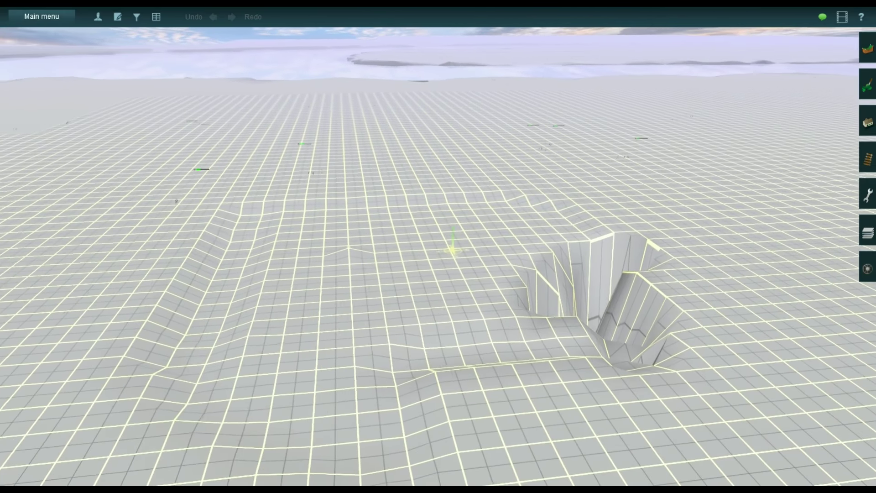
pyautogui.rightClick(566, 178)
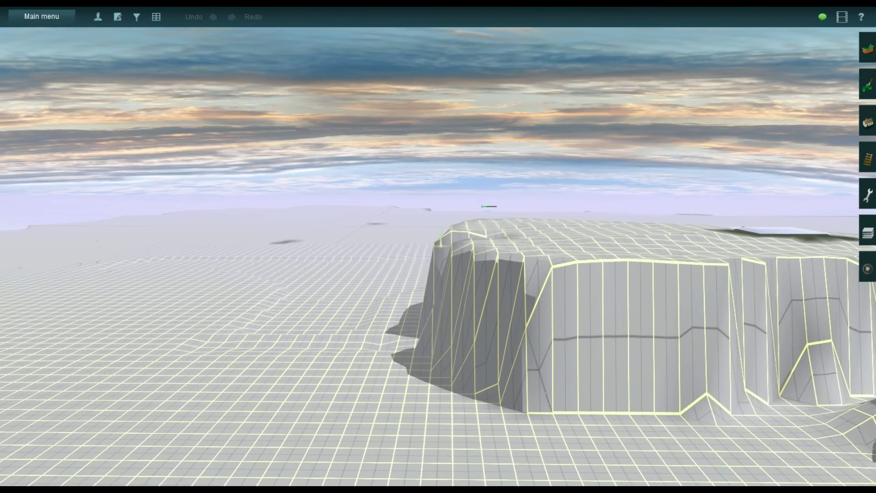
pyautogui.press('Left')
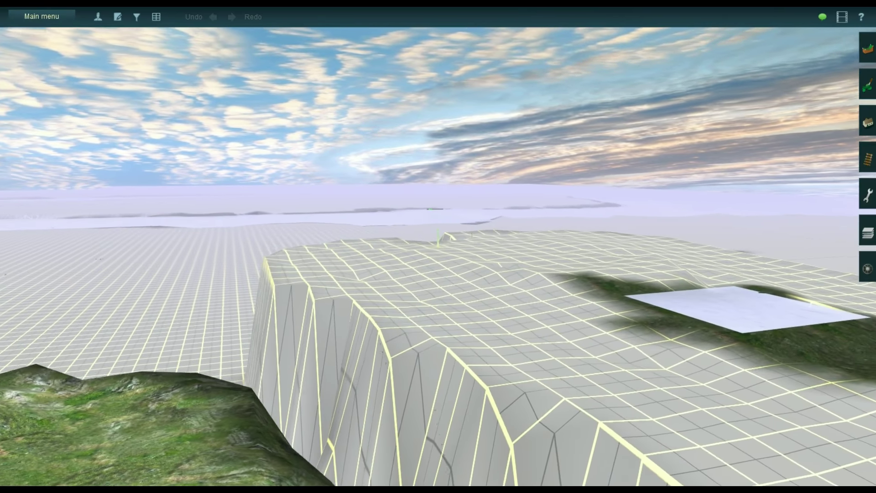
# Set the time of day to night in the environment lighting settings and close them
pyautogui.click(42, 17)
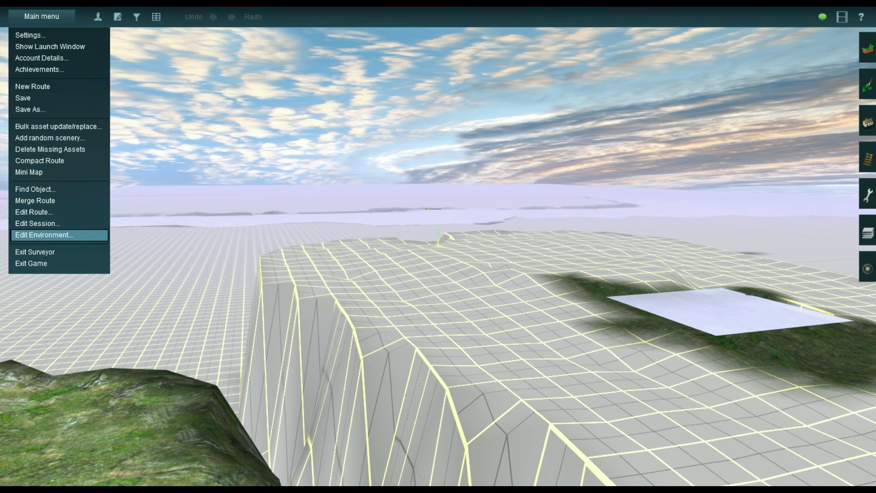
pyautogui.click(44, 235)
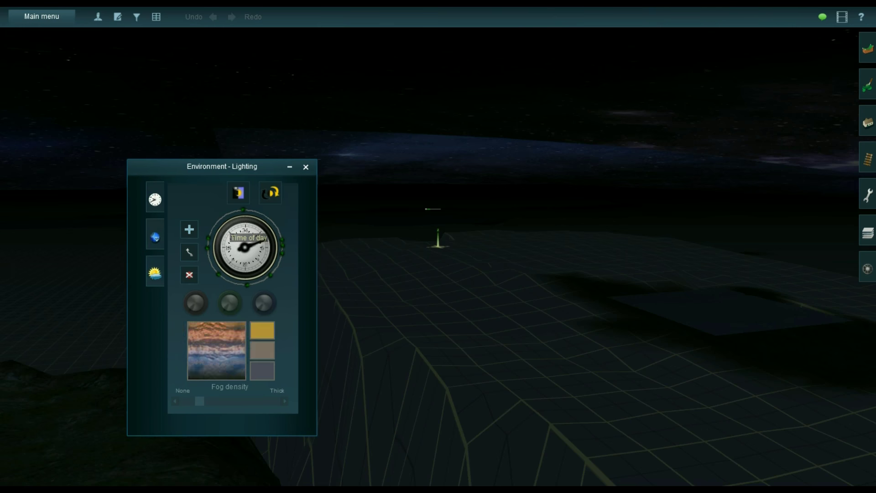
pyautogui.click(245, 228)
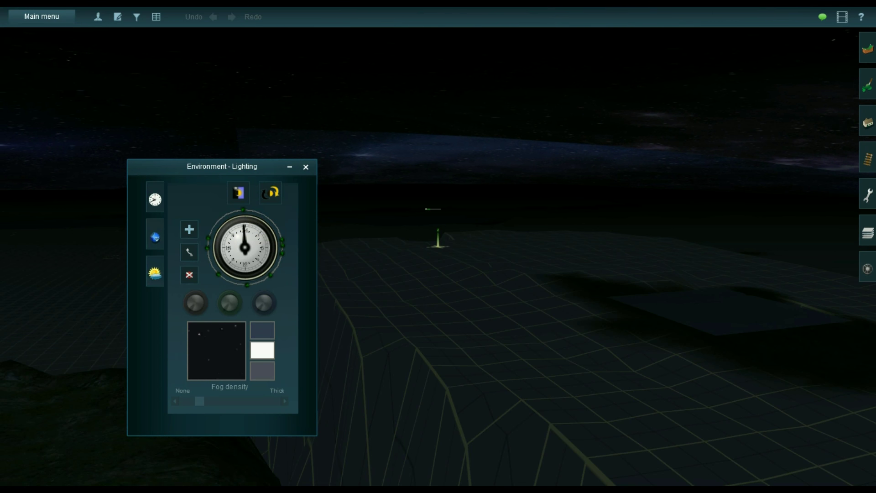
pyautogui.click(305, 168)
# Examine the plateau and surrounding terrain under the night lighting from several heights and directions
pyautogui.press('Left')
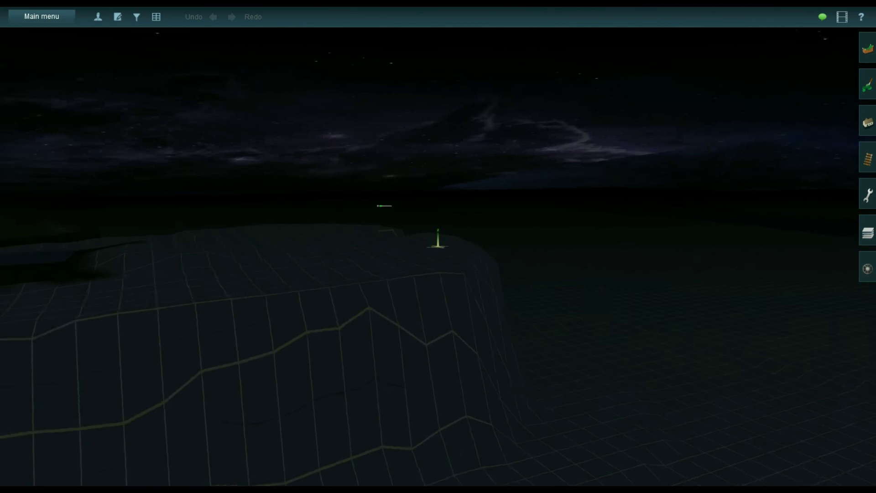
pyautogui.press('Left')
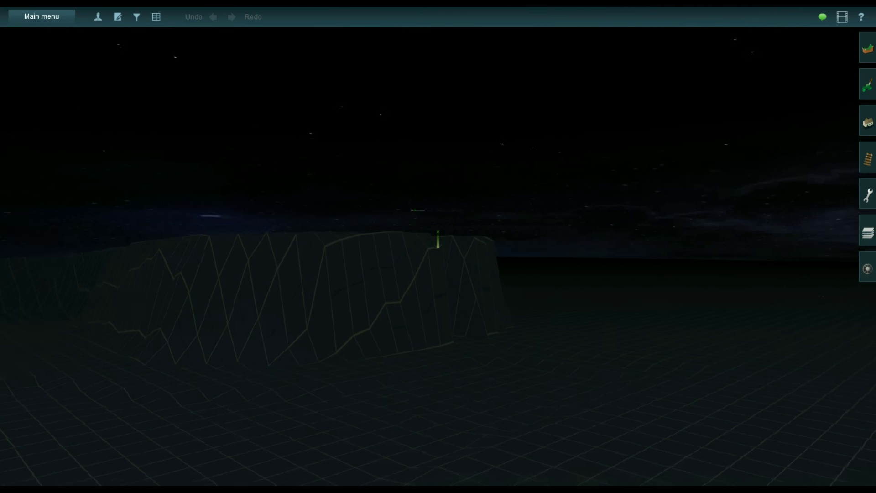
pyautogui.press('Right')
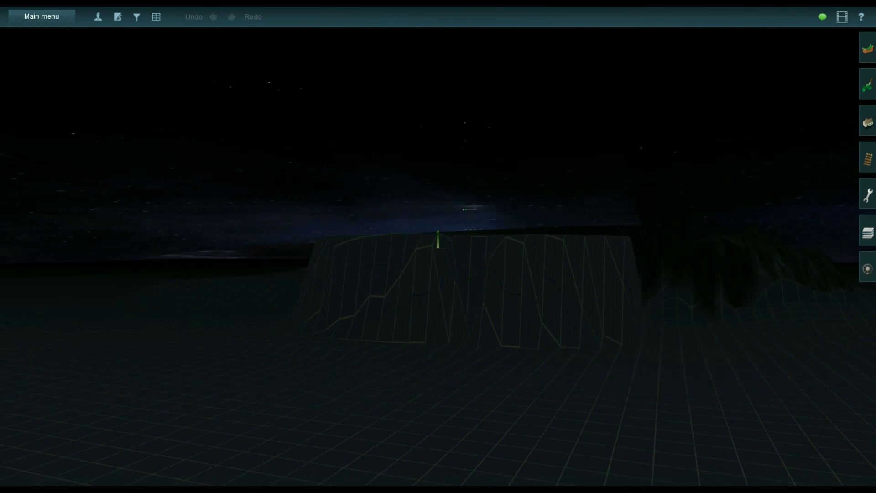
pyautogui.press('pagedown')
pyautogui.press('Up')
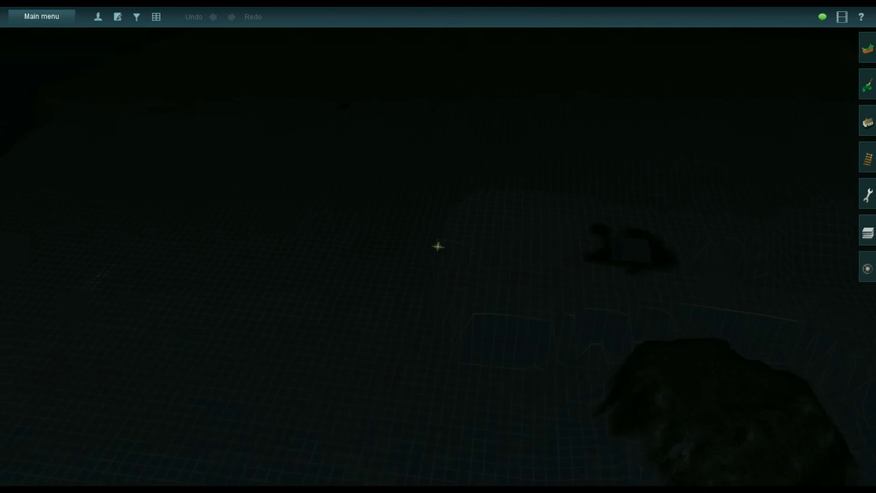
pyautogui.press('Down')
pyautogui.press('Up')
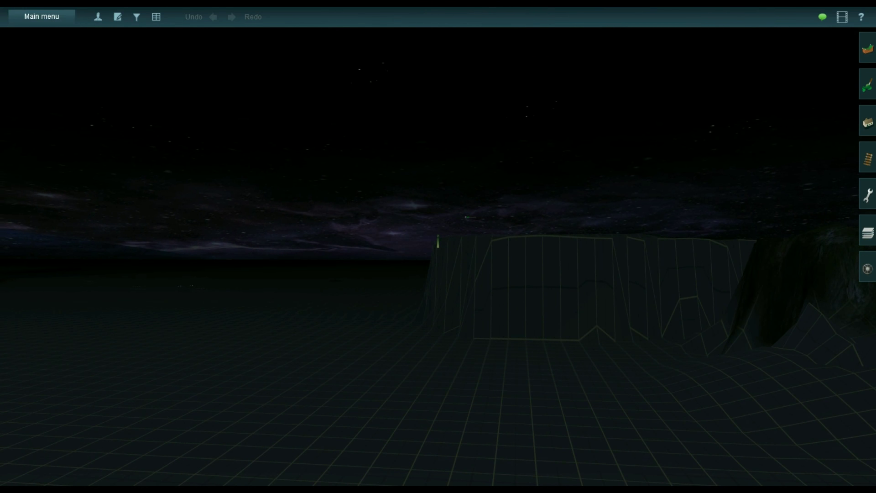
pyautogui.press('pageup')
# Leave the session editor without saving the changes and go back from the Classic Cabon City -ST1- 6.0 session list
pyautogui.press('Escape')
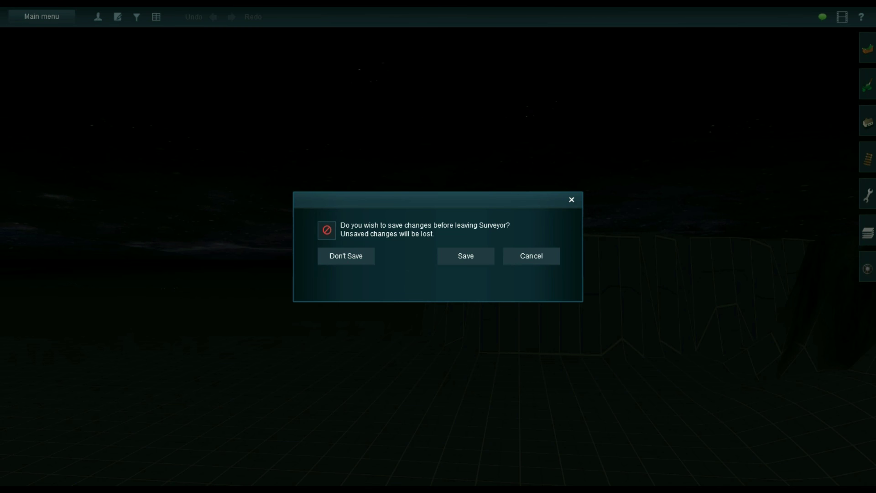
pyautogui.click(346, 256)
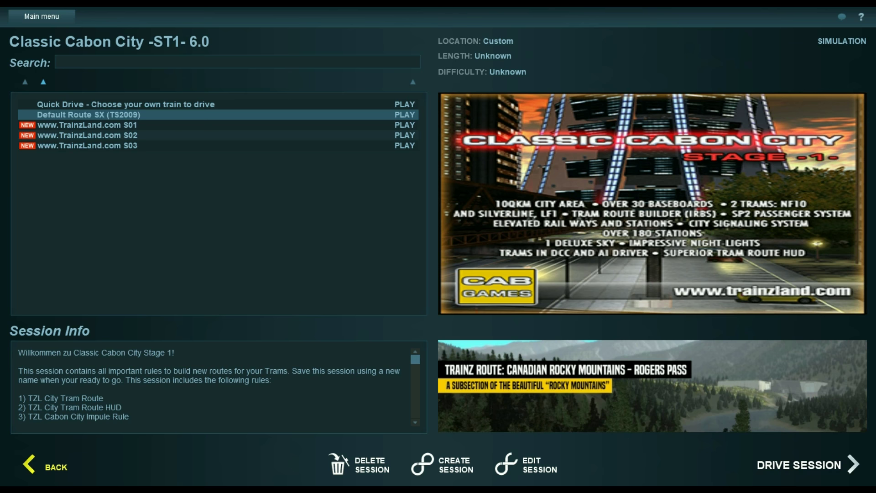
pyautogui.click(49, 466)
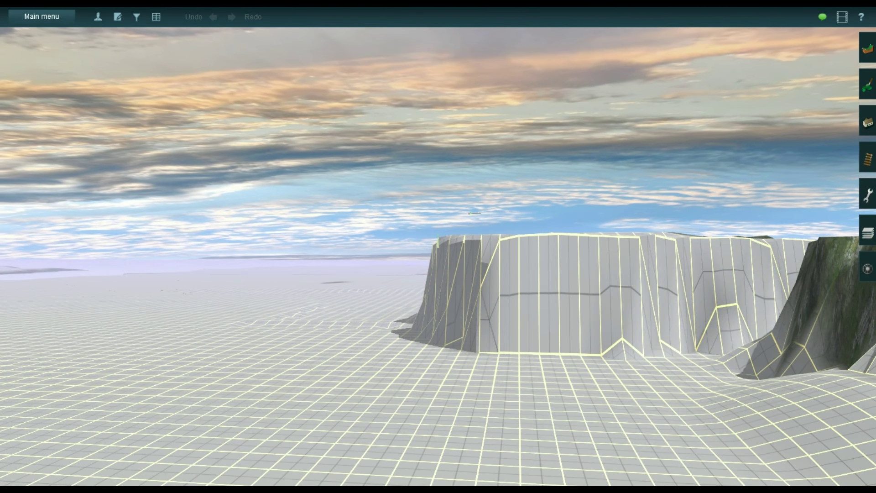
# Inspect the route up to the open end of the elevated track deck and activate the Get track tool there
pyautogui.scroll(-5, 475, 213)
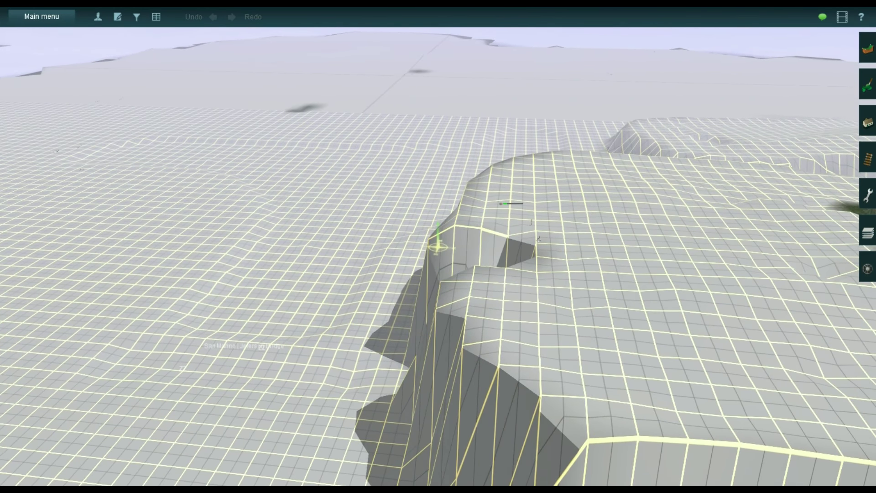
pyautogui.press('Left')
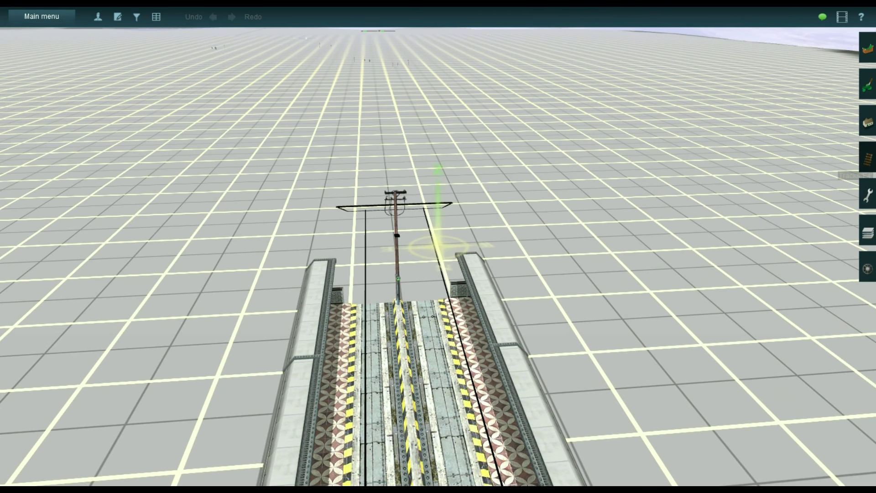
pyautogui.click(867, 158)
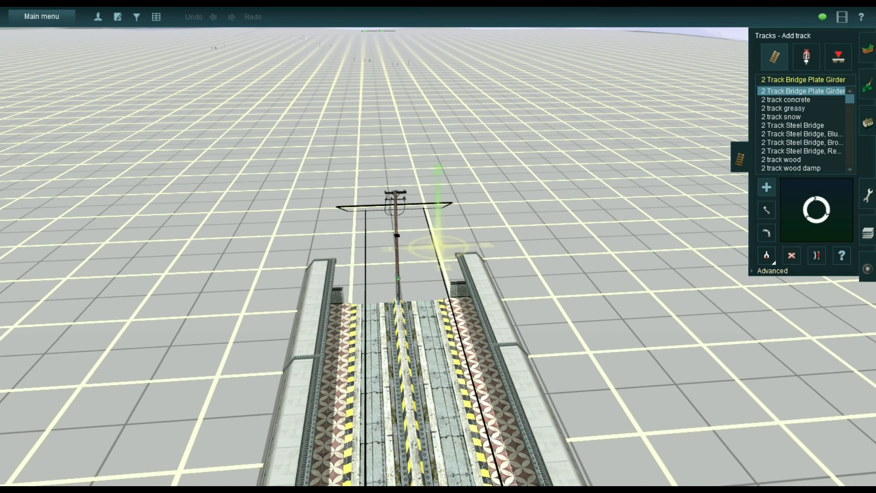
pyautogui.press('Up')
pyautogui.scroll(3, 431, 279)
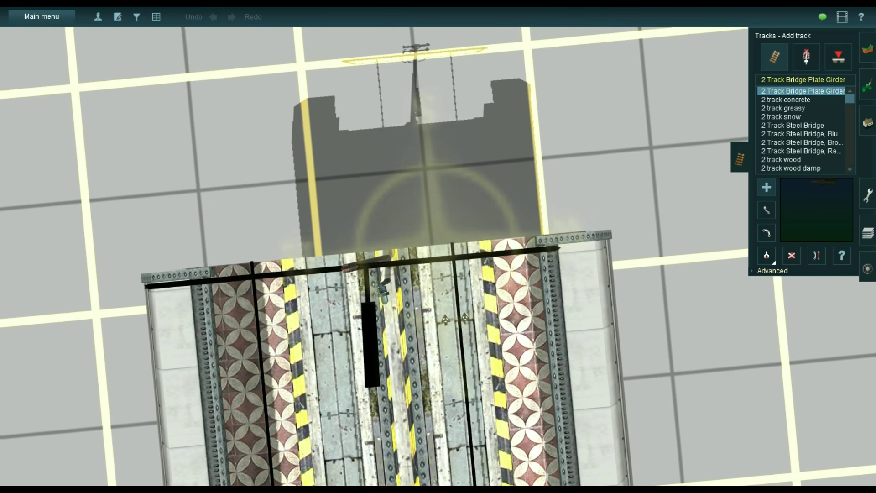
pyautogui.press('g')
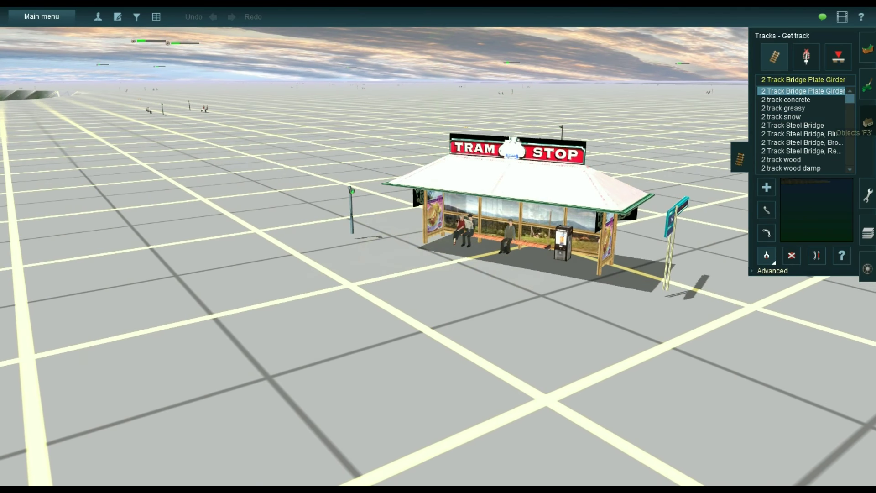
# Pick up the tram stop shelter on the map as the current object with the Get object tool
pyautogui.click(867, 122)
pyautogui.click(767, 266)
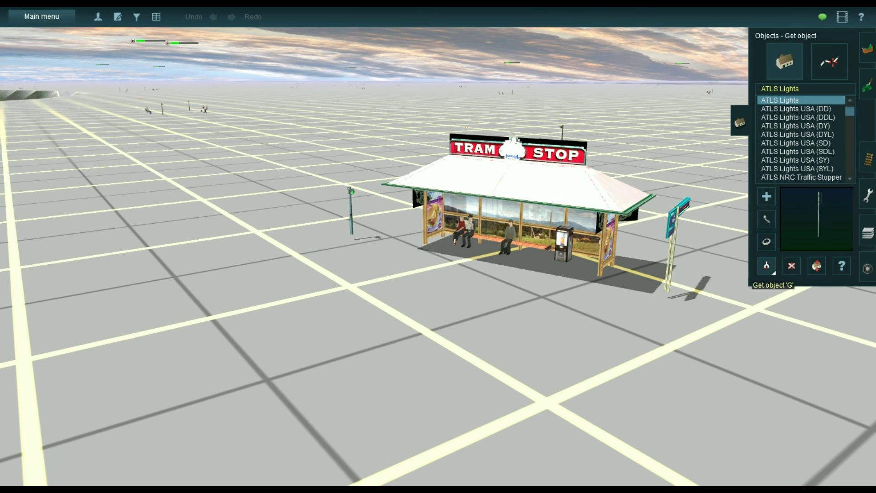
pyautogui.click(547, 192)
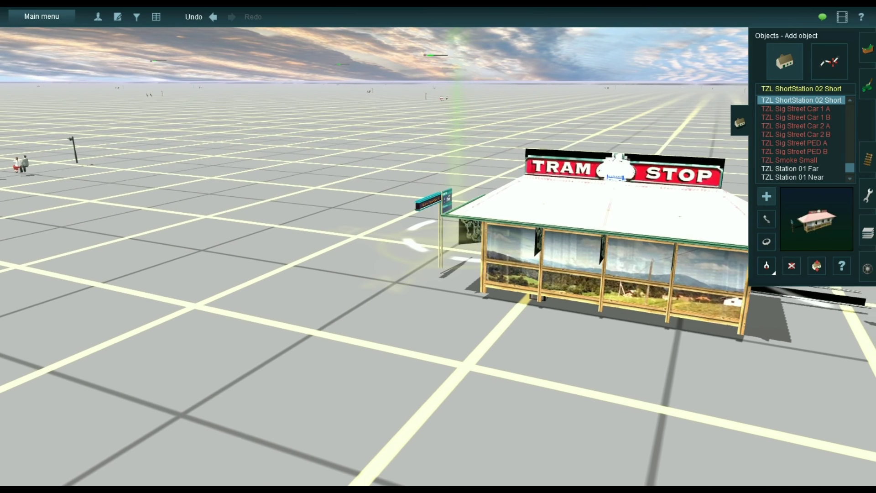
# Examine the TZL ShortStation 02 Short tram stop from the front, back and above, along with its surroundings
pyautogui.rightClick(801, 326)
pyautogui.rightClick(662, 402)
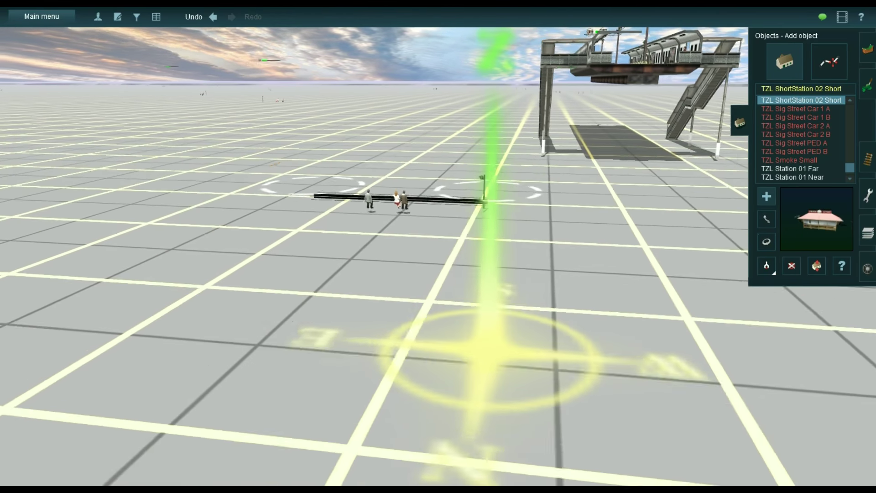
pyautogui.rightClick(431, 189)
pyautogui.scroll(4, 426, 242)
pyautogui.scroll(-5, 427, 242)
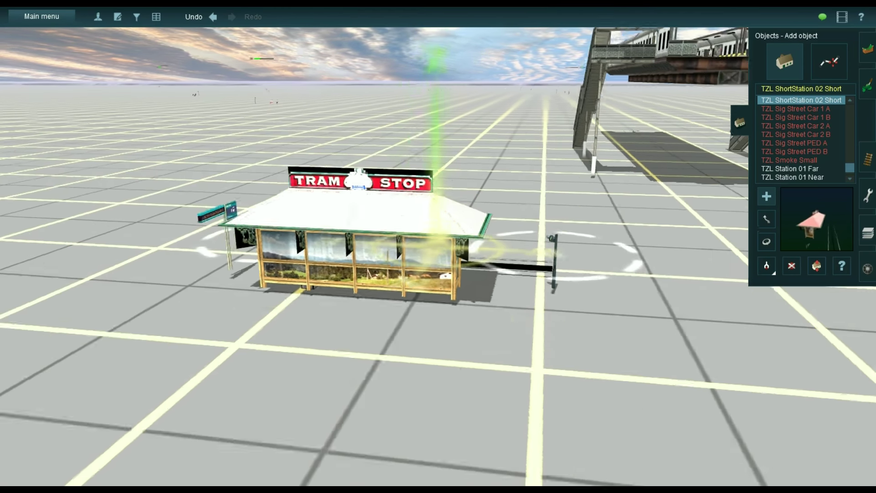
pyautogui.rightClick(392, 429)
pyautogui.rightClick(192, 201)
pyautogui.press('Up')
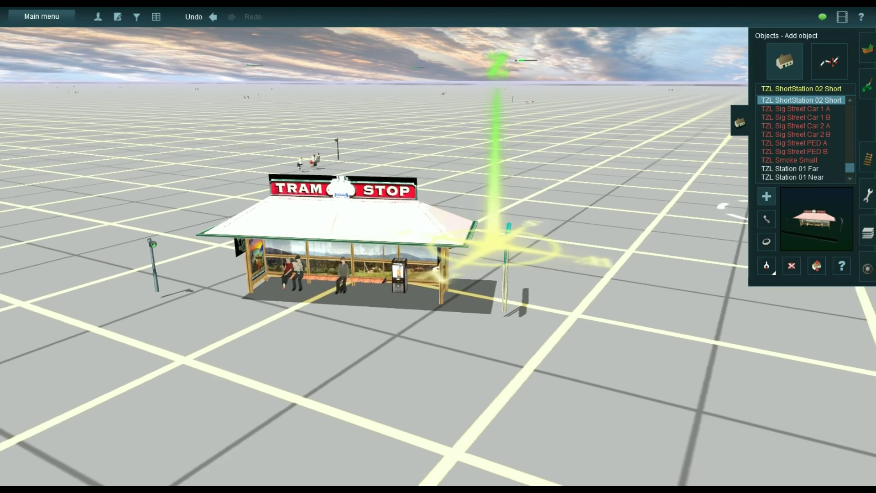
pyautogui.rightClick(653, 250)
pyautogui.rightClick(662, 212)
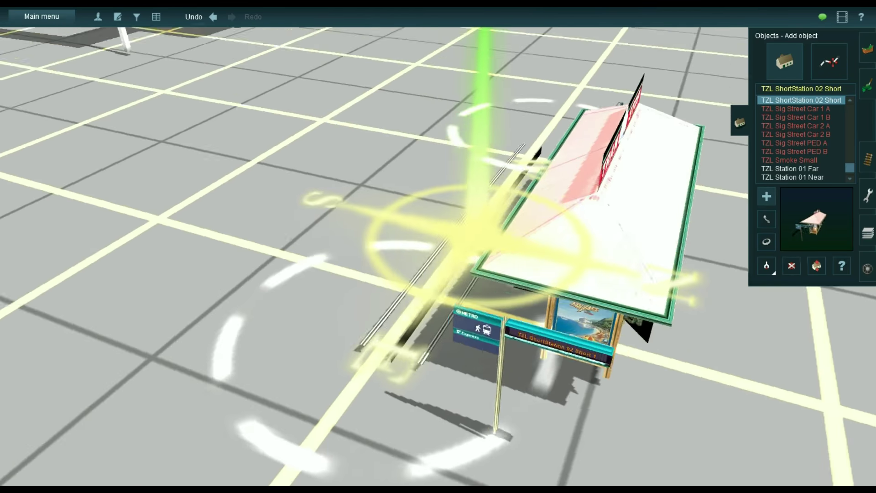
# Examine the short rails, platform edge and waiting area of the tram stop up close
pyautogui.press('Down')
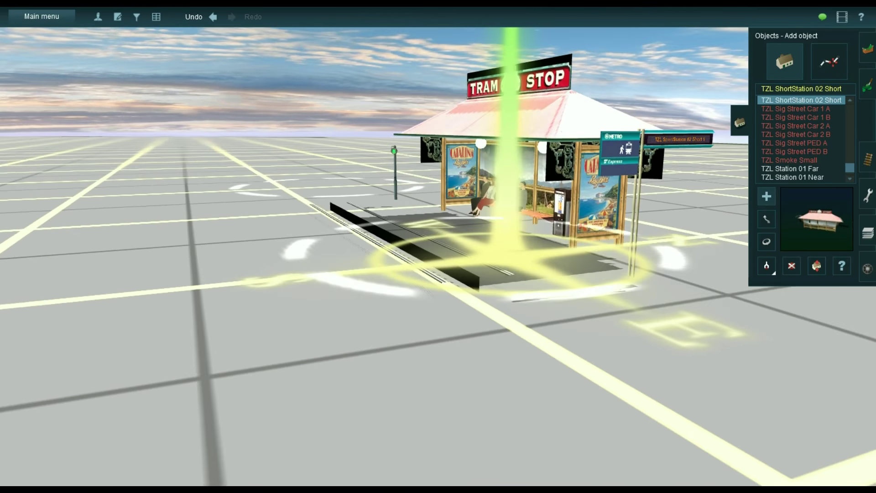
pyautogui.press('Down')
pyautogui.rightClick(446, 365)
pyautogui.rightClick(425, 194)
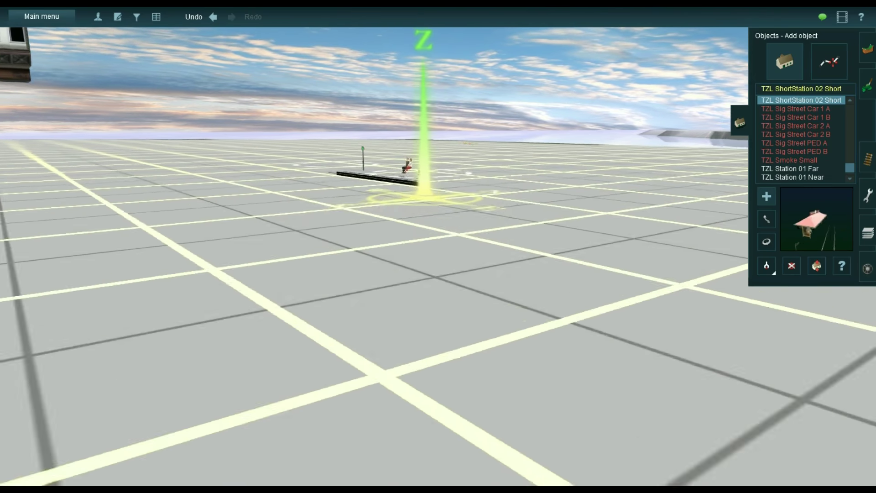
pyautogui.rightClick(427, 214)
pyautogui.press('Up')
pyautogui.press('Right')
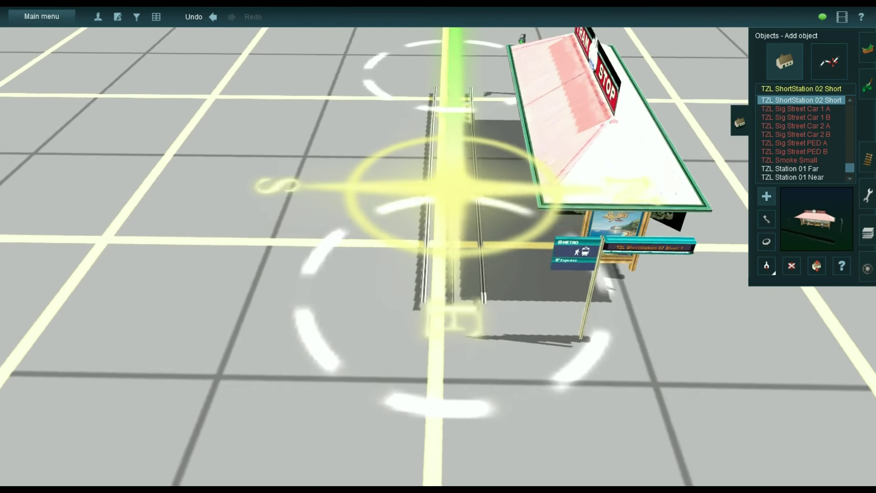
pyautogui.press('pageup')
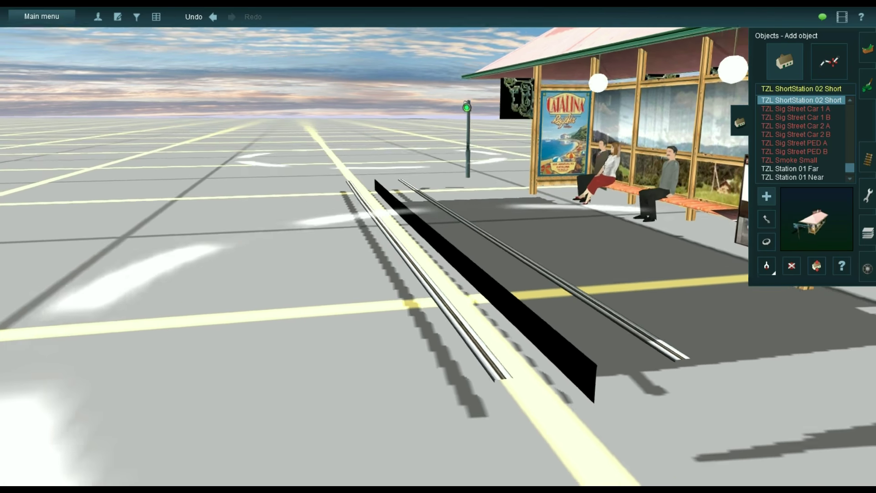
pyautogui.press('pagedown')
pyautogui.press('Right')
pyautogui.press('Up')
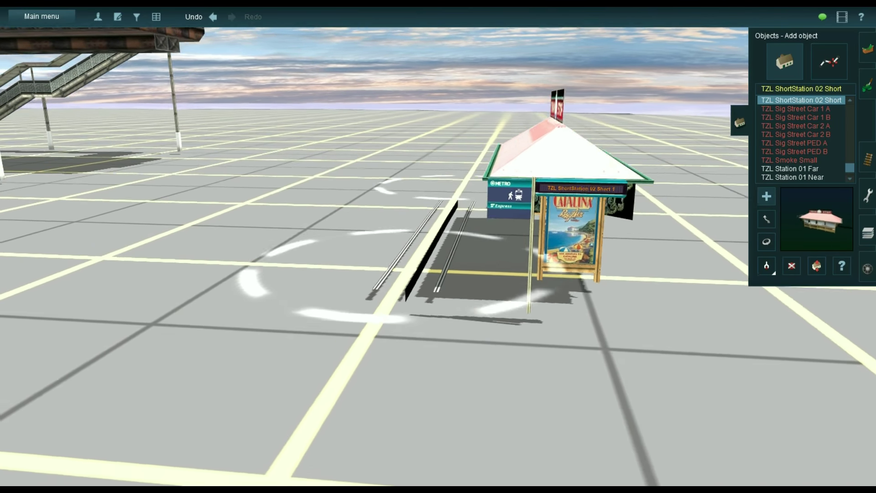
# Delete the TZL ShortStation 02 Short tram stop from the map
pyautogui.press('Left')
pyautogui.press('Up')
pyautogui.press('Left')
pyautogui.click(792, 266)
pyautogui.click(589, 192)
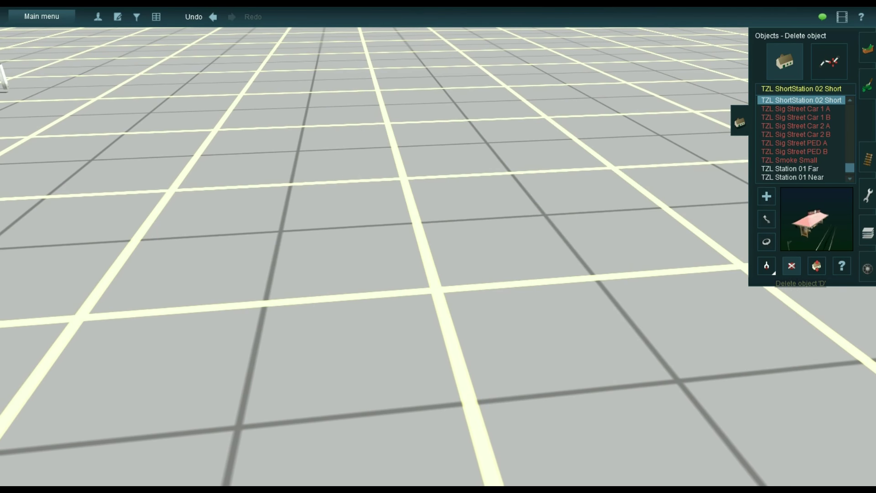
# Return to the track tools and survey the surrounding baseboards for track to identify
pyautogui.press('Down')
pyautogui.click(868, 158)
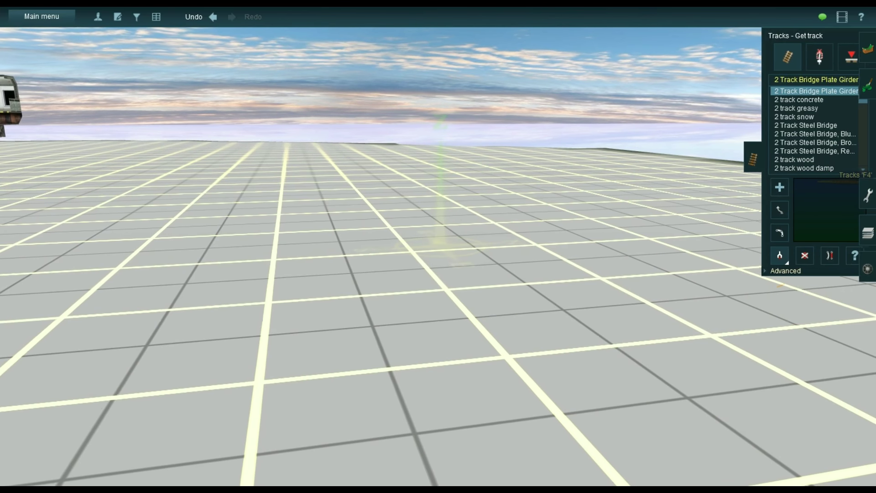
pyautogui.rightClick(479, 393)
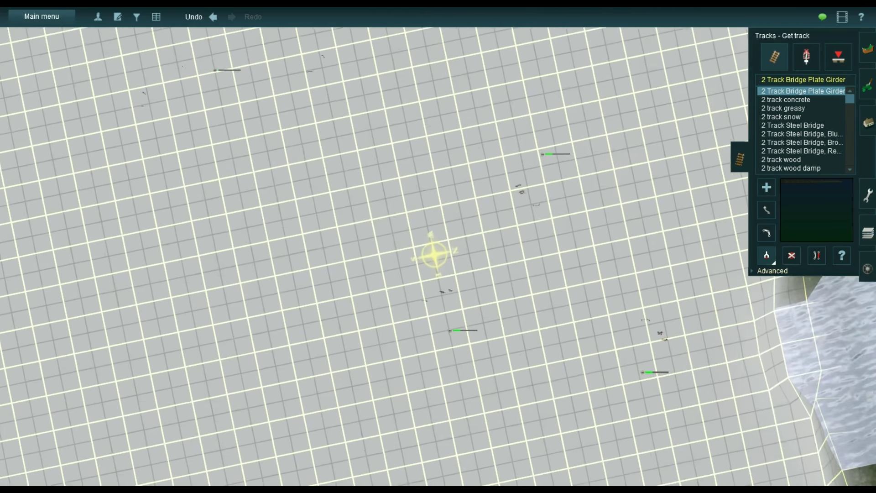
pyautogui.scroll(-5, 435, 254)
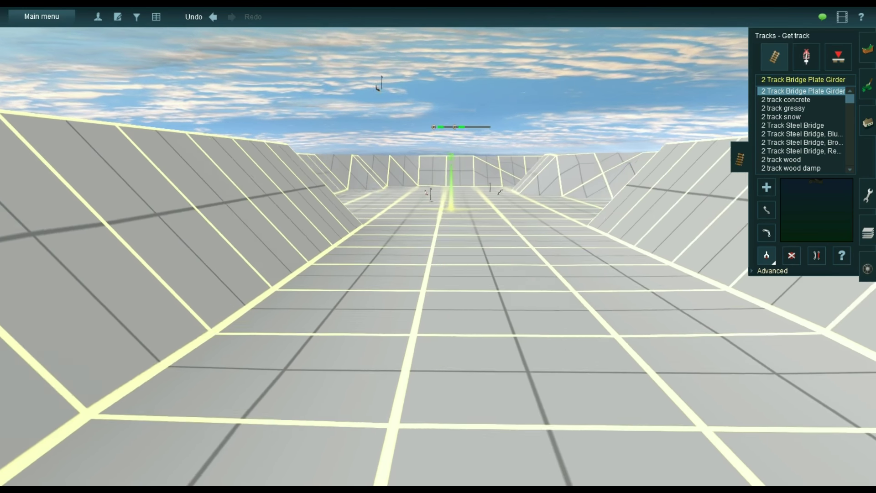
# Leave Surveyor without saving the changes to the route
pyautogui.press('Up')
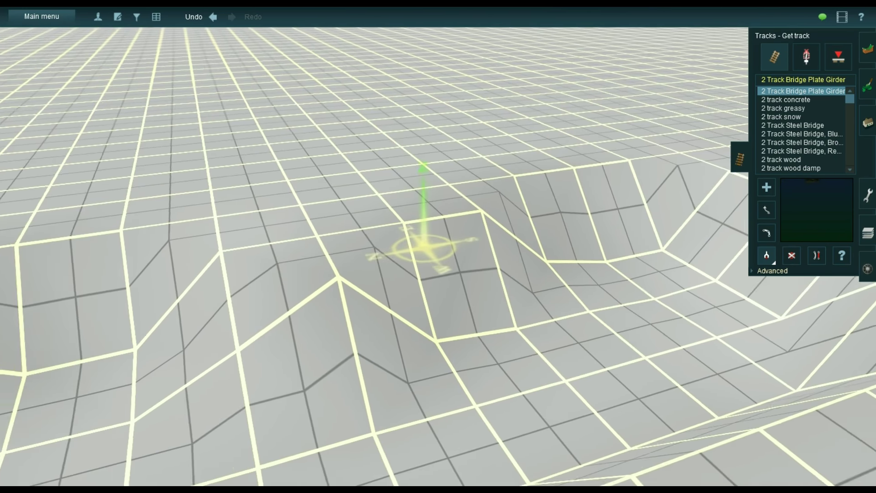
pyautogui.press('Escape')
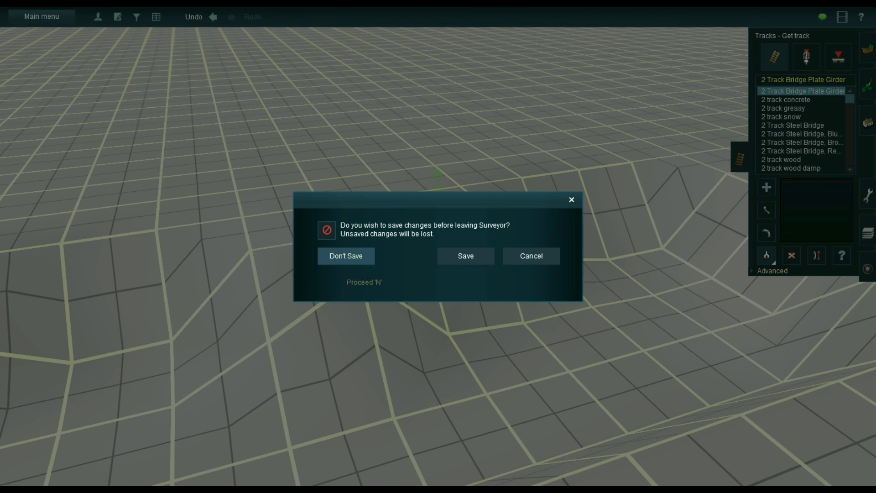
pyautogui.click(346, 257)
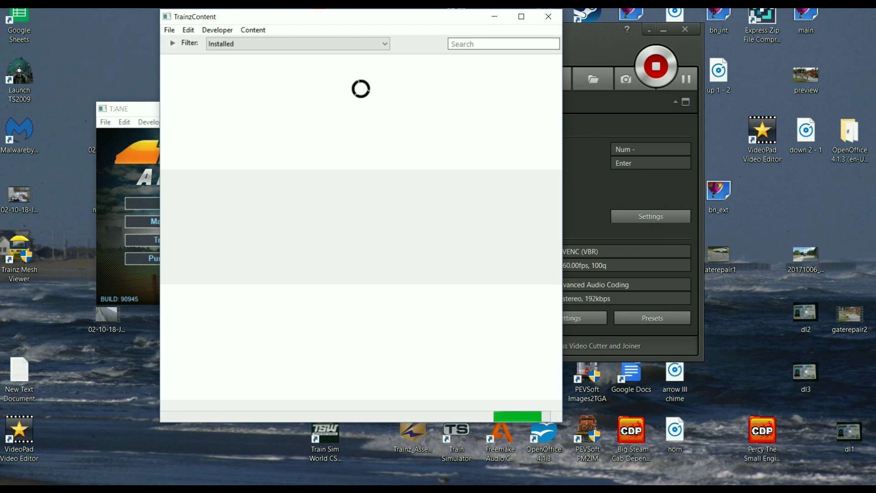
# Search the installed content for "tzl mu" and look through the matching TZL assets
pyautogui.click(504, 44)
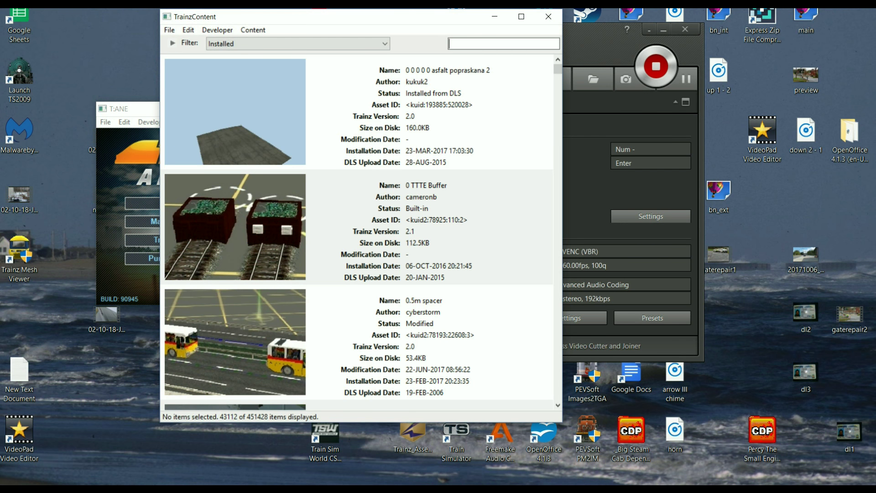
pyautogui.write('tzl')
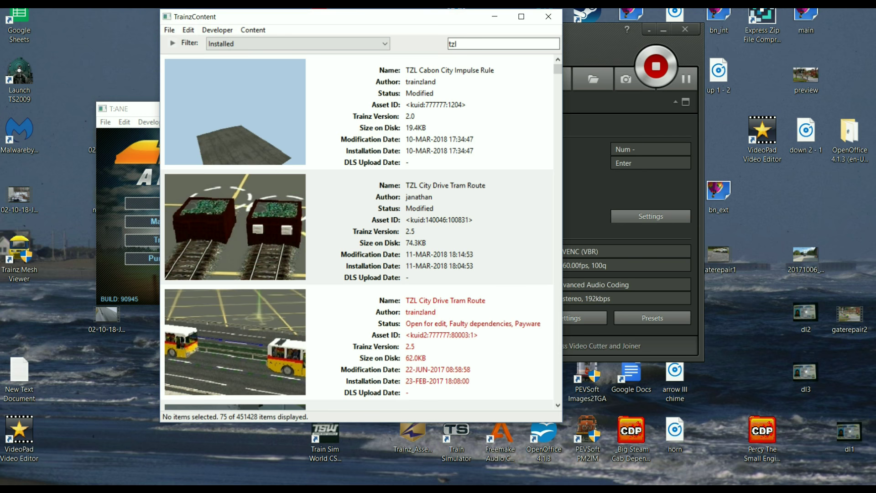
pyautogui.write(' mu')
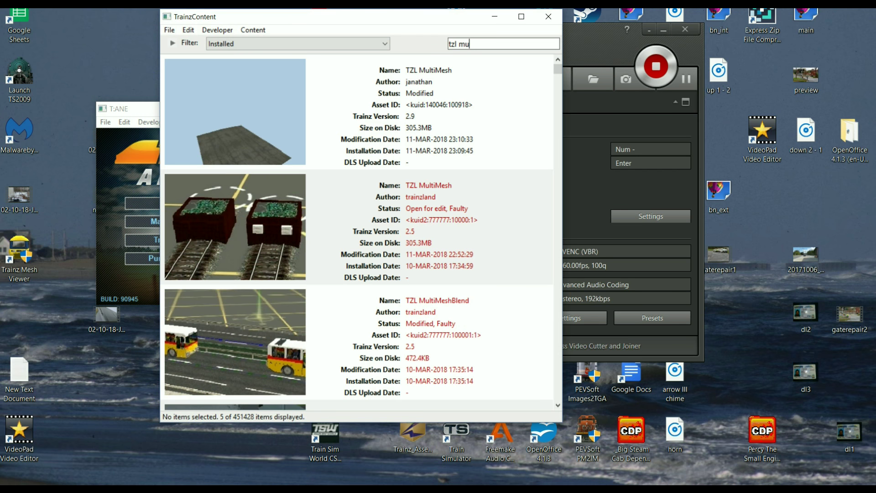
pyautogui.click(475, 347)
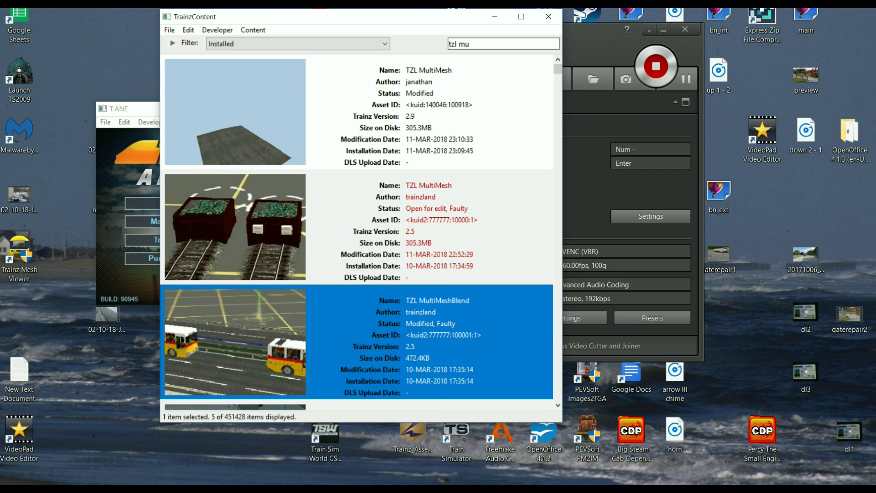
pyautogui.scroll(-5, 356, 229)
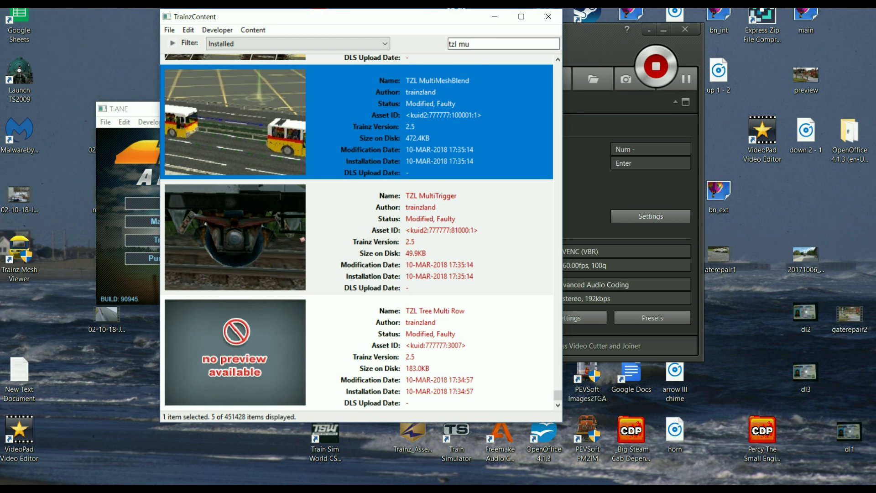
pyautogui.scroll(5, 356, 228)
pyautogui.rightClick(423, 99)
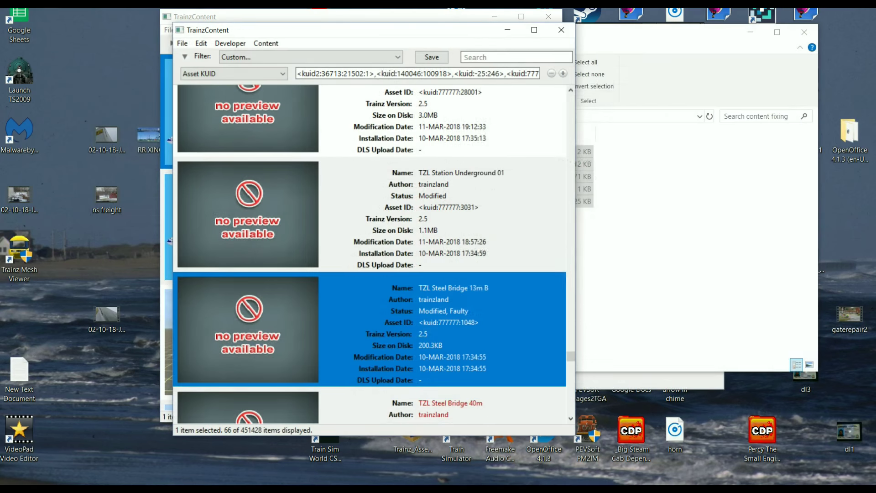
# Show the faulty TZL Steel Bridge 13m B asset's folder in Explorer and copy all its files and subfolders
pyautogui.rightClick(476, 85)
pyautogui.moveTo(570, 164)
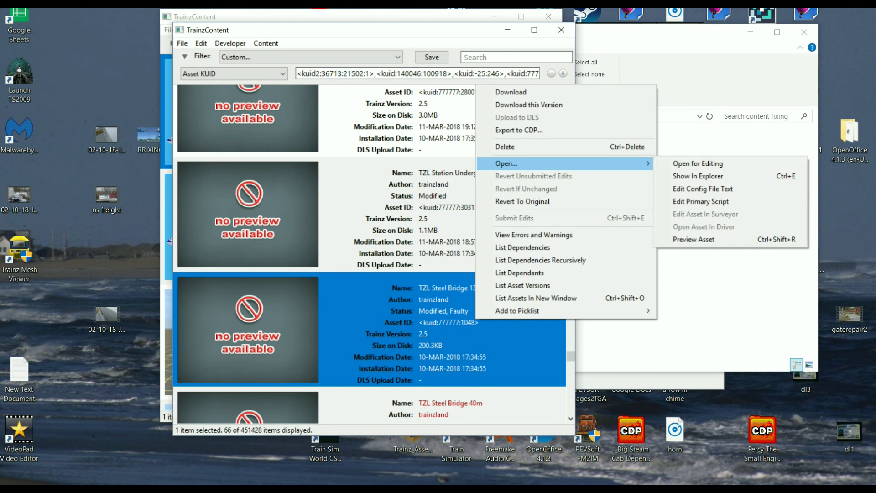
pyautogui.click(730, 177)
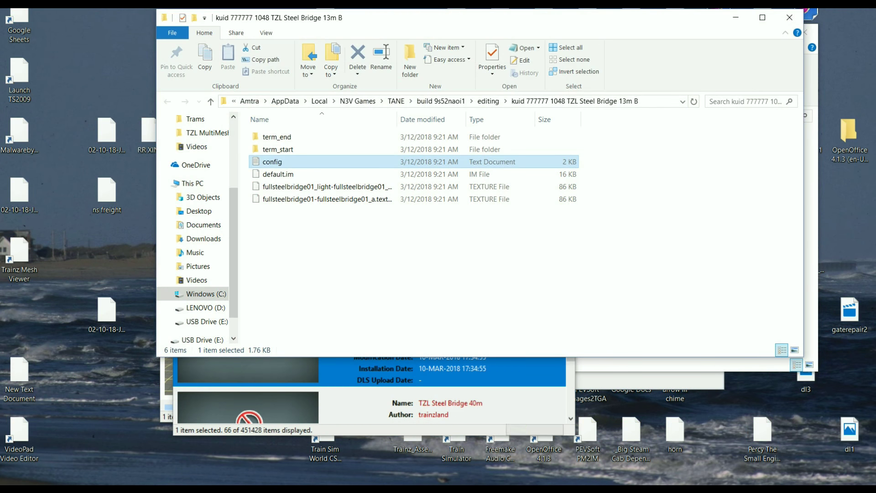
pyautogui.moveTo(406, 259); pyautogui.dragTo(316, 193)
pyautogui.moveTo(406, 194); pyautogui.dragTo(256, 133)
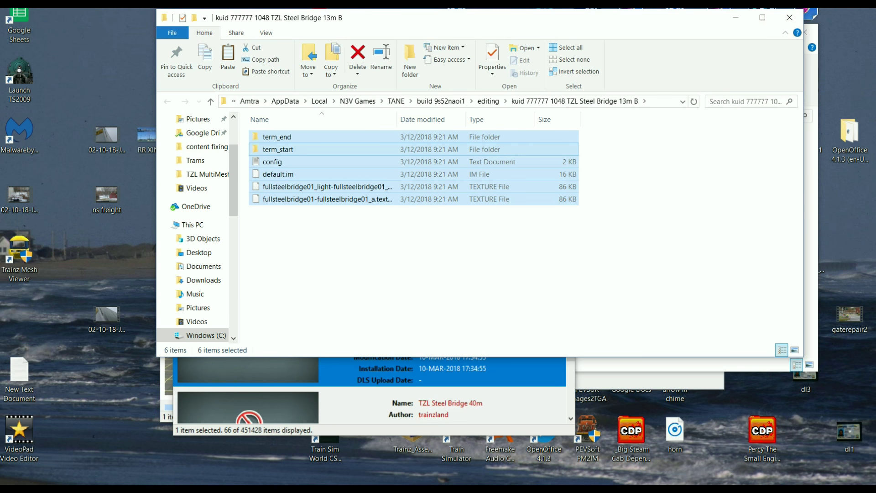
pyautogui.rightClick(294, 147)
pyautogui.click(322, 314)
# Replace the old treemultirow files in the content fixing folder with the copied TZL Steel Bridge 13m B files
pyautogui.moveTo(409, 483)
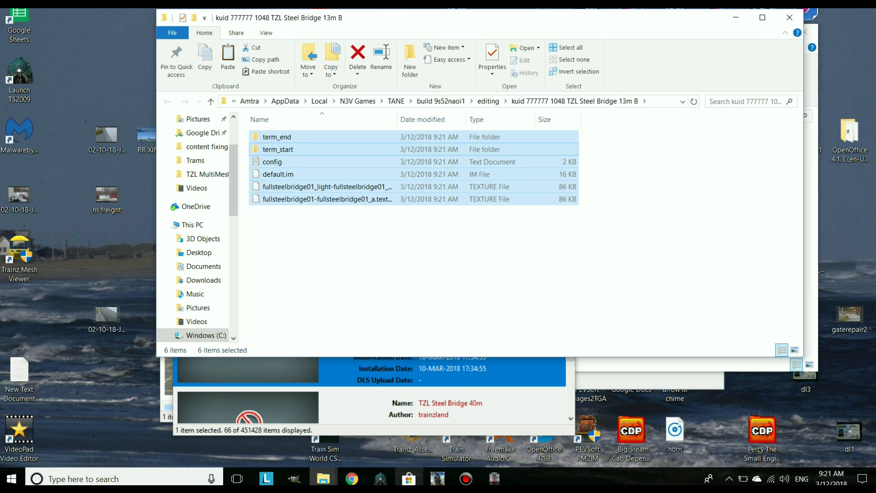
pyautogui.moveTo(323, 478)
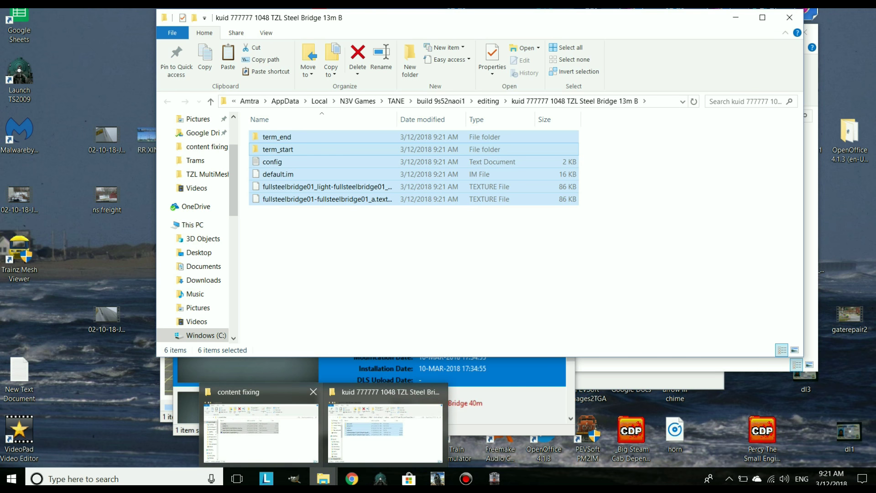
pyautogui.click(254, 410)
pyautogui.rightClick(351, 184)
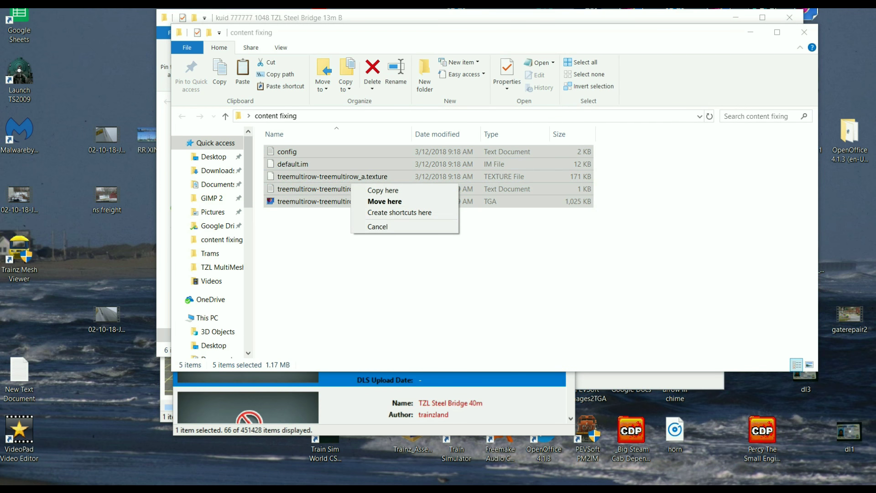
pyautogui.rightClick(306, 185)
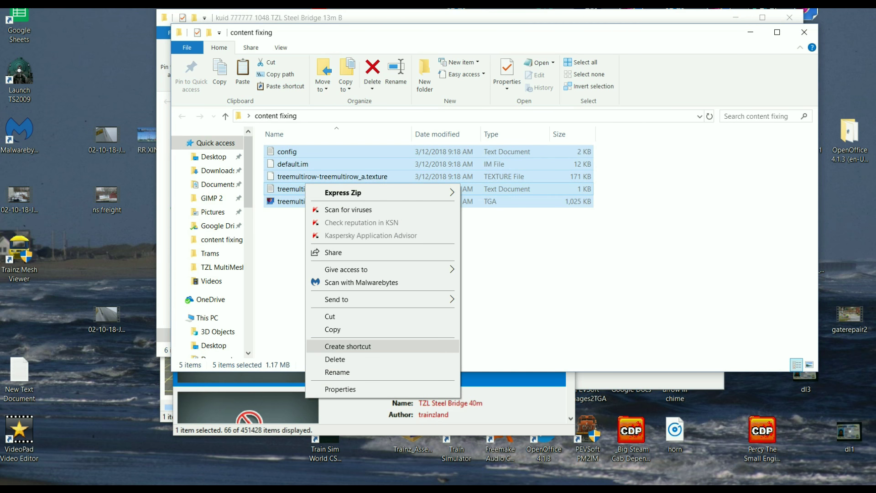
pyautogui.click(338, 359)
pyautogui.rightClick(365, 194)
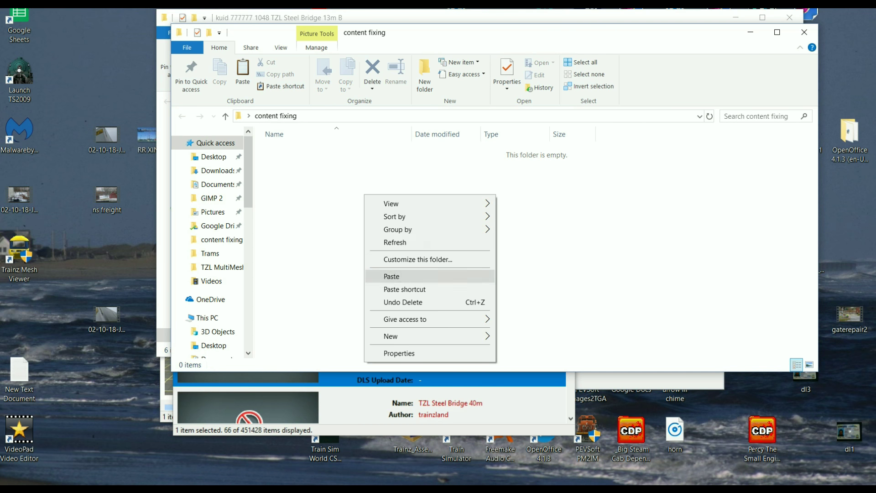
pyautogui.click(372, 276)
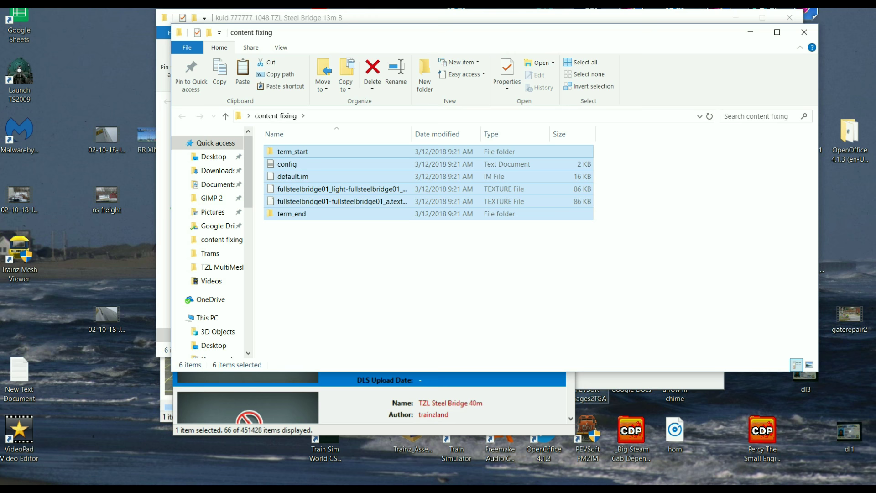
# Switch to Images2TGA, open transparent.texture from the term_end folder and save it there as transparent.tga
pyautogui.moveTo(494, 484)
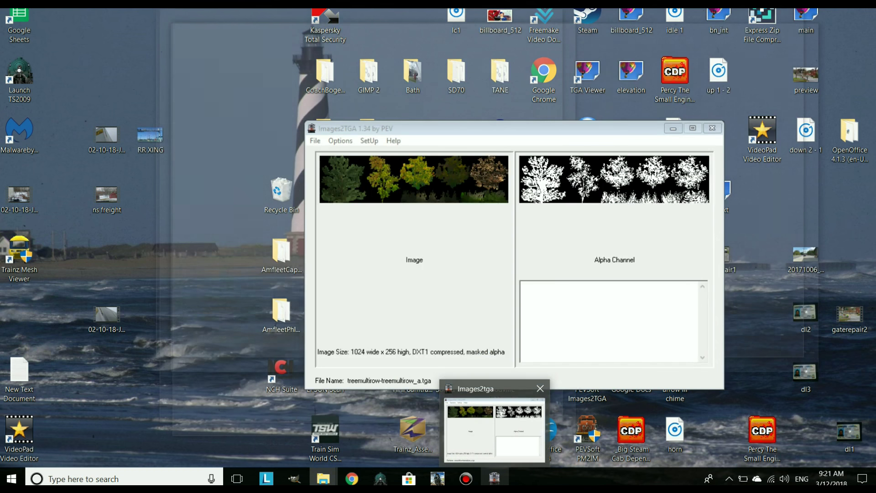
pyautogui.click(495, 427)
pyautogui.click(315, 141)
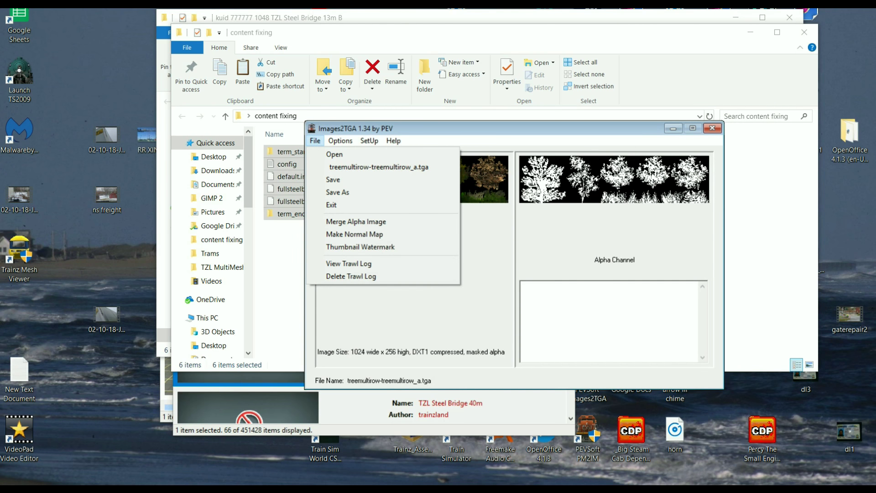
pyautogui.click(335, 155)
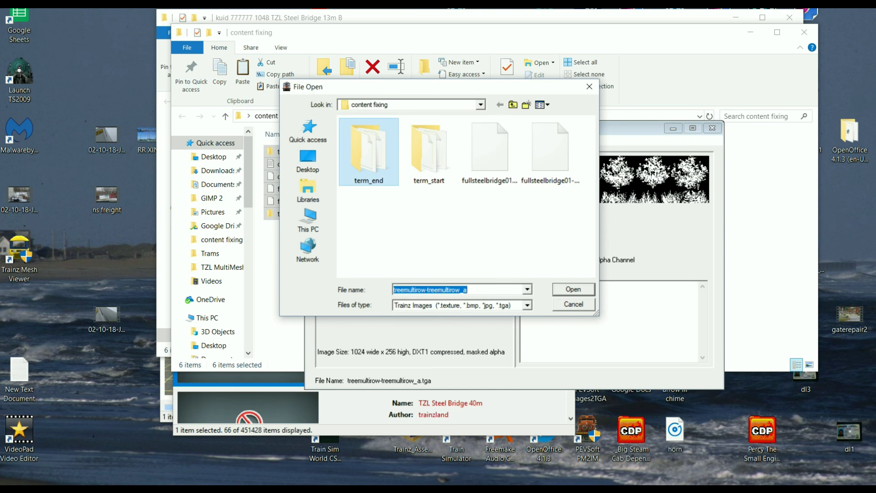
pyautogui.doubleClick(368, 152)
pyautogui.click(380, 135)
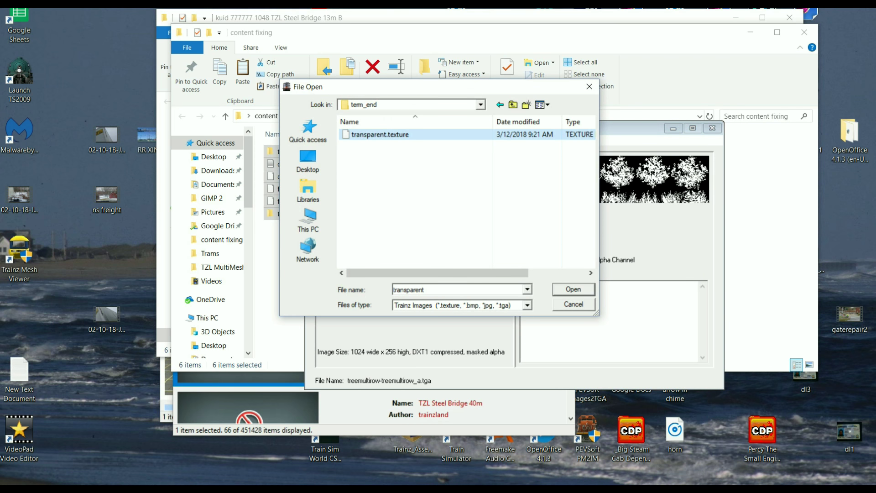
pyautogui.click(573, 289)
pyautogui.click(315, 141)
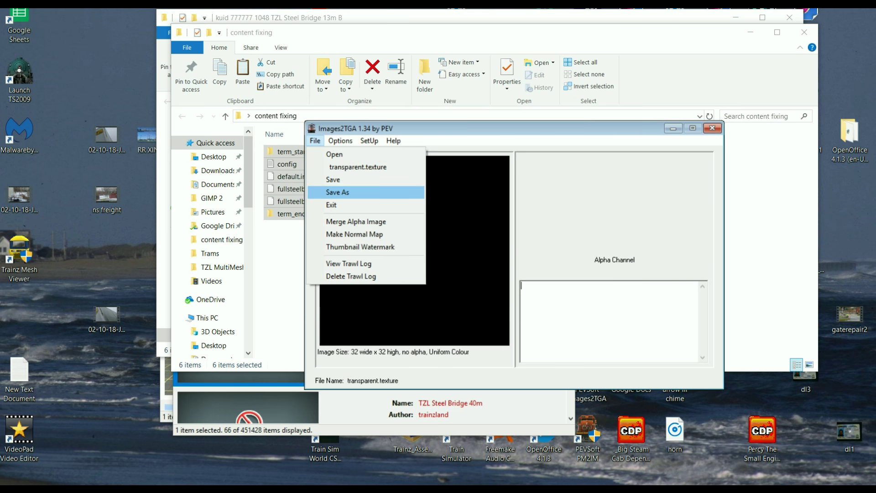
pyautogui.press('Return')
pyautogui.press('Return')
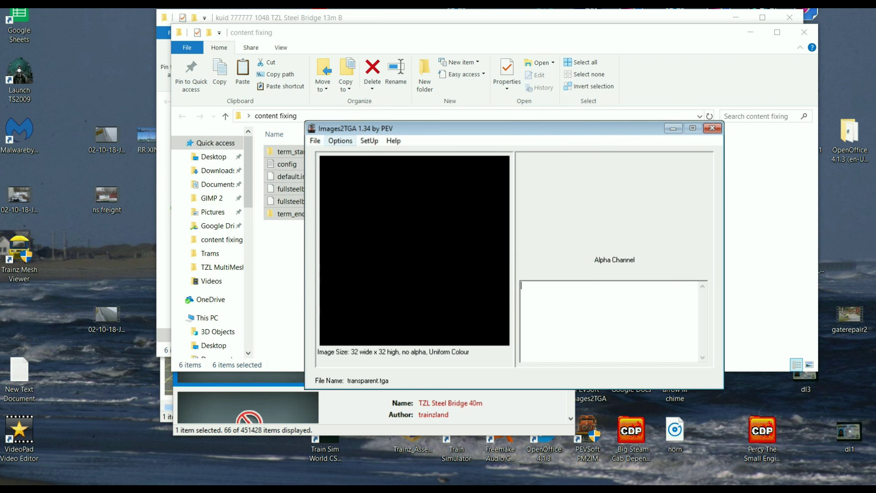
# Open transparent.texture from the term_start folder and save it there as transparent.tga
pyautogui.click(315, 141)
pyautogui.click(336, 155)
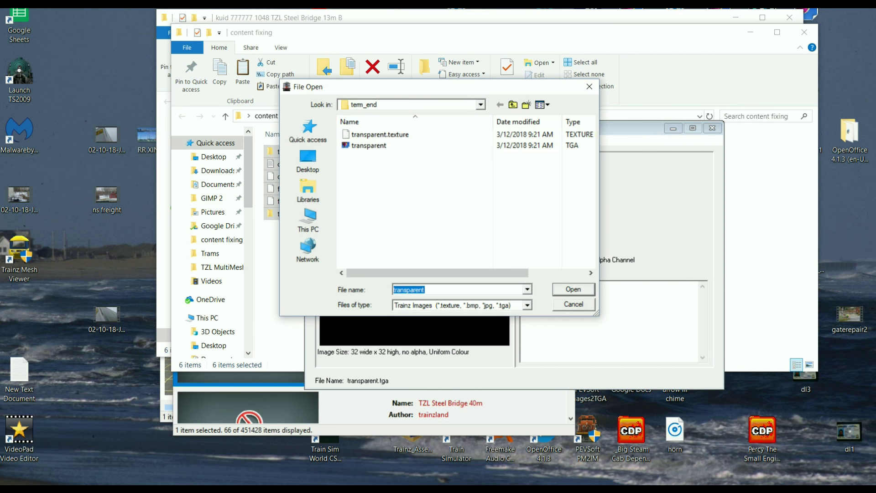
pyautogui.press('BackSpace')
pyautogui.press('Right')
pyautogui.press('Return')
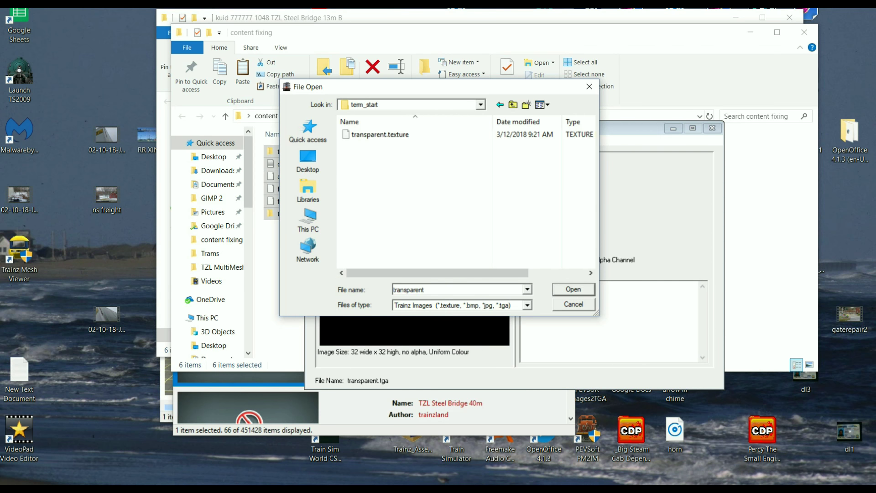
pyautogui.press('Down')
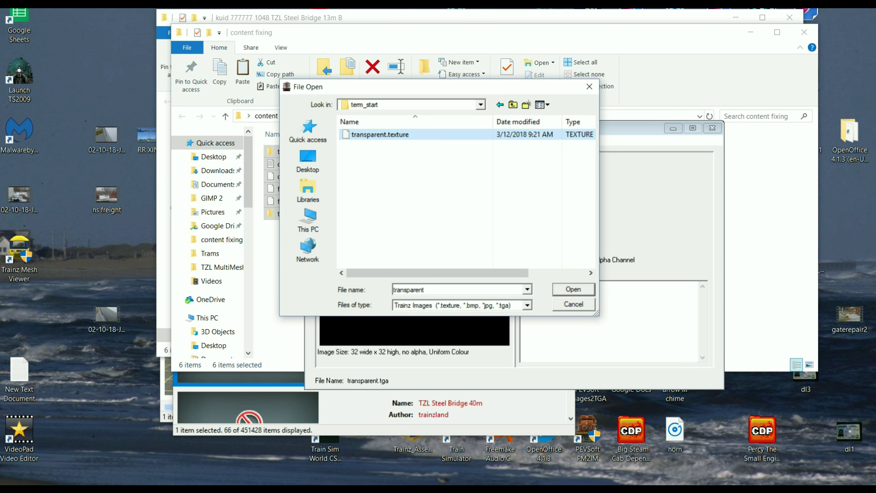
pyautogui.press('Return')
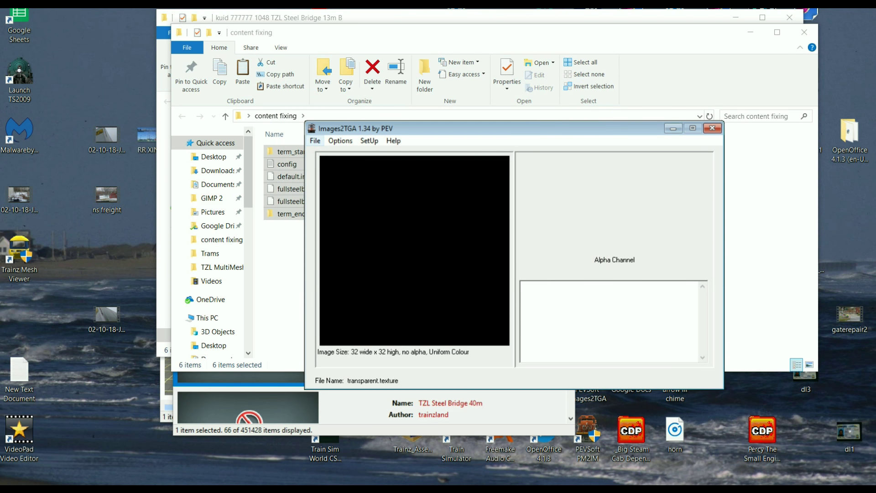
pyautogui.hotkey('alt', 'f')
pyautogui.press('Down')
pyautogui.press('Down')
pyautogui.press('Return')
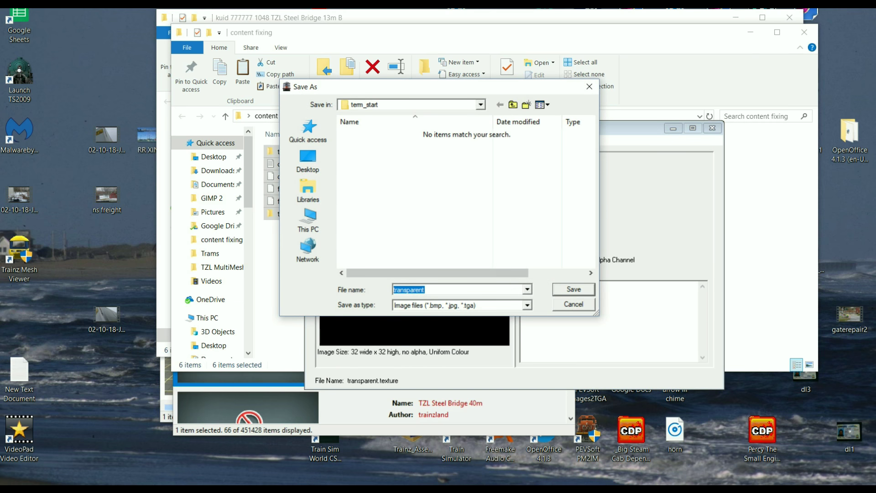
pyautogui.press('Return')
# Open fullsteelbridge01_light-fullsteelbridge01_light_a.texture from the content fixing folder and save it as a TGA image
pyautogui.hotkey('alt', 'f')
pyautogui.press('Return')
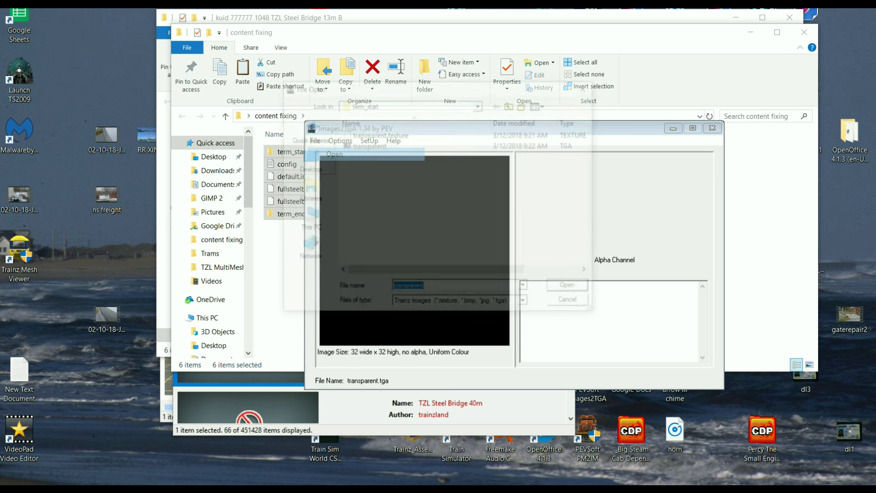
pyautogui.press('BackSpace')
pyautogui.press('Right')
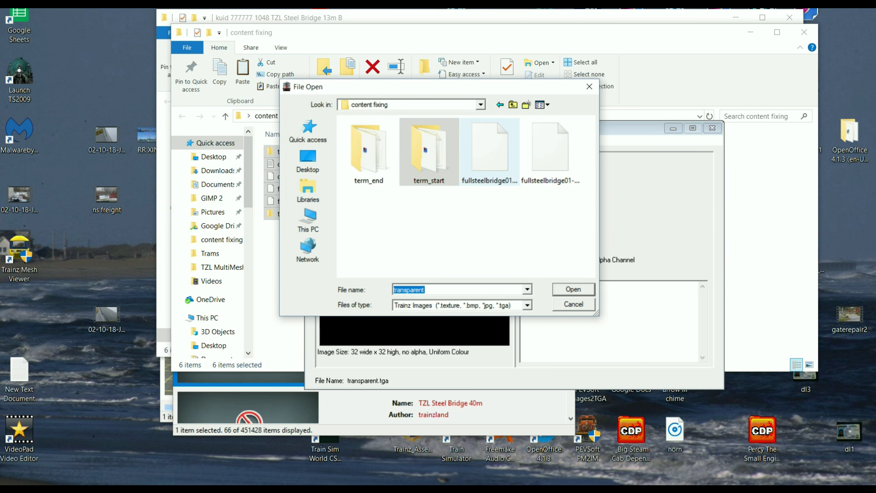
pyautogui.press('Tab')
pyautogui.press('Return')
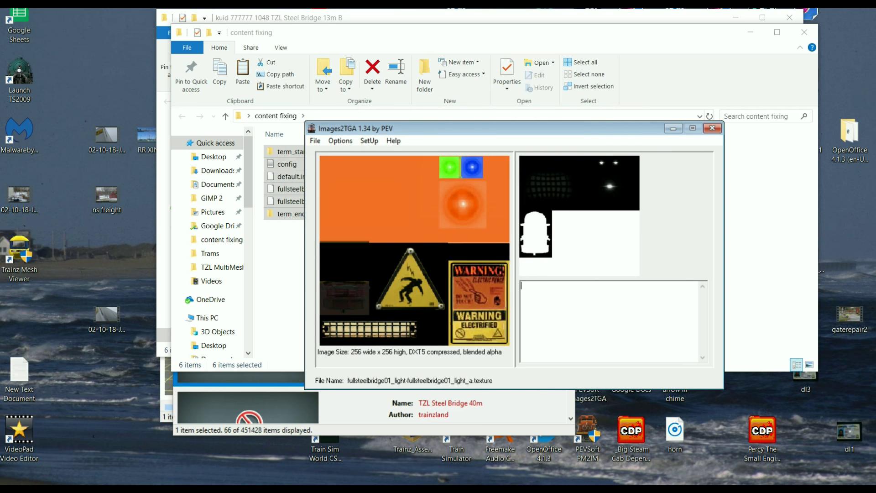
pyautogui.hotkey('alt', 'f')
pyautogui.press('Down')
pyautogui.press('Down')
pyautogui.press('Down')
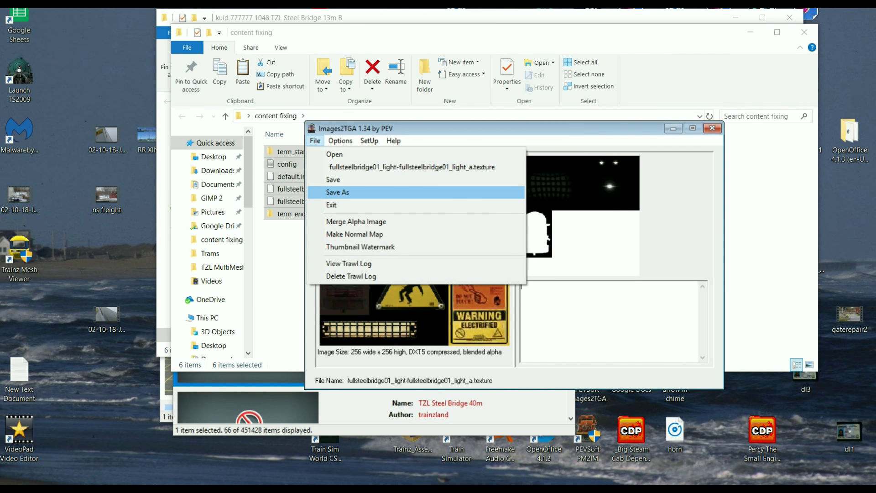
pyautogui.press('Return')
pyautogui.press('Return')
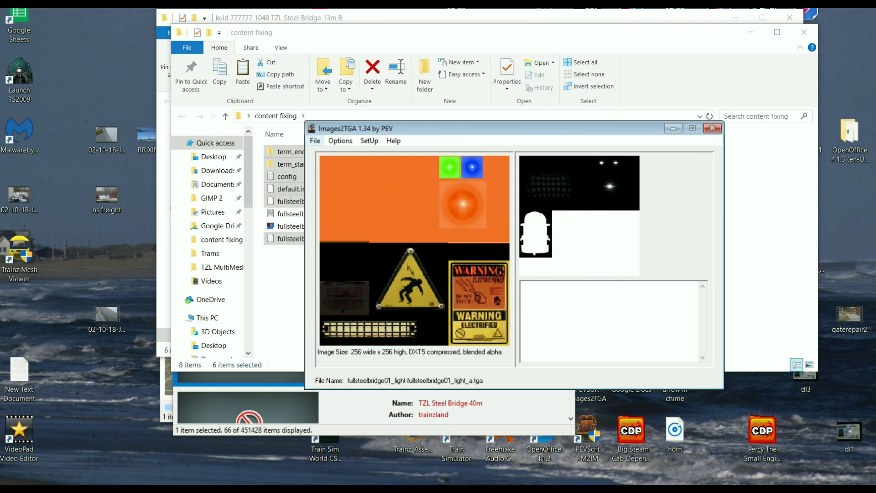
# Open fullsteelbridge01-fullsteelbridge01_a.texture from the content fixing folder and save it there as a TGA image
pyautogui.hotkey('alt', 'f')
pyautogui.press('Down')
pyautogui.press('Return')
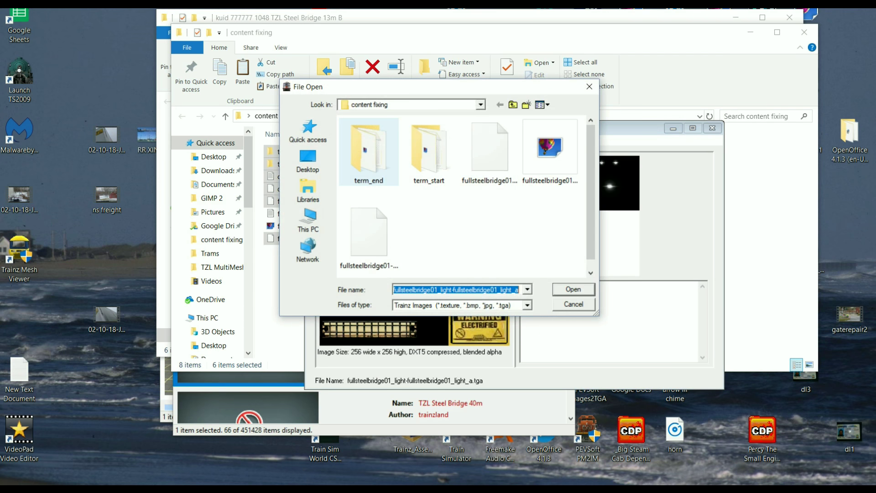
pyautogui.click(367, 264)
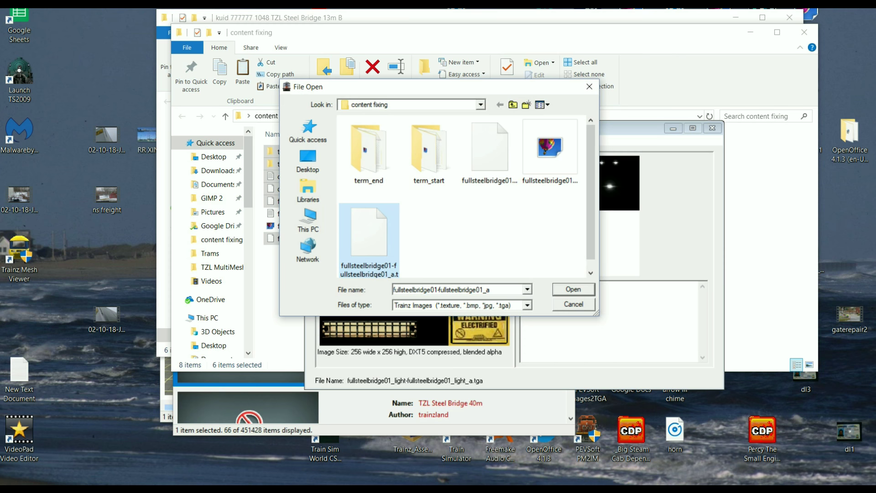
pyautogui.click(573, 290)
pyautogui.hotkey('alt', 'f')
pyautogui.press('Down')
pyautogui.press('Down')
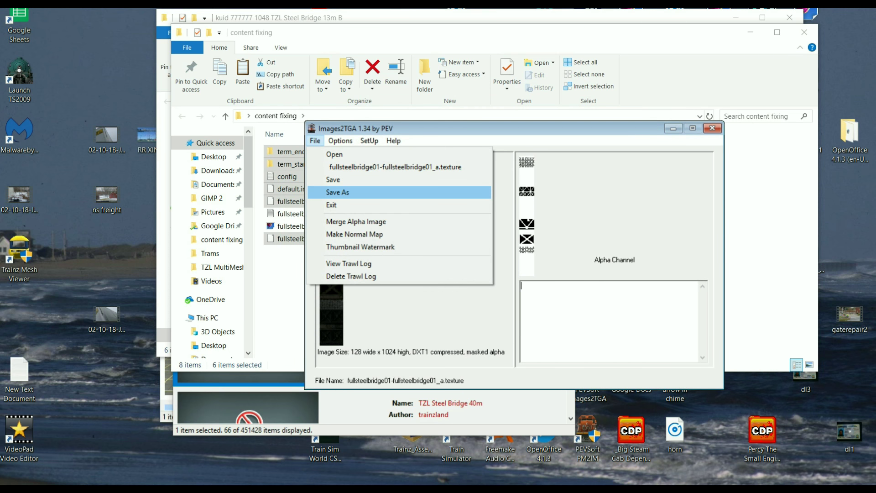
pyautogui.press('Return')
pyautogui.press('Return')
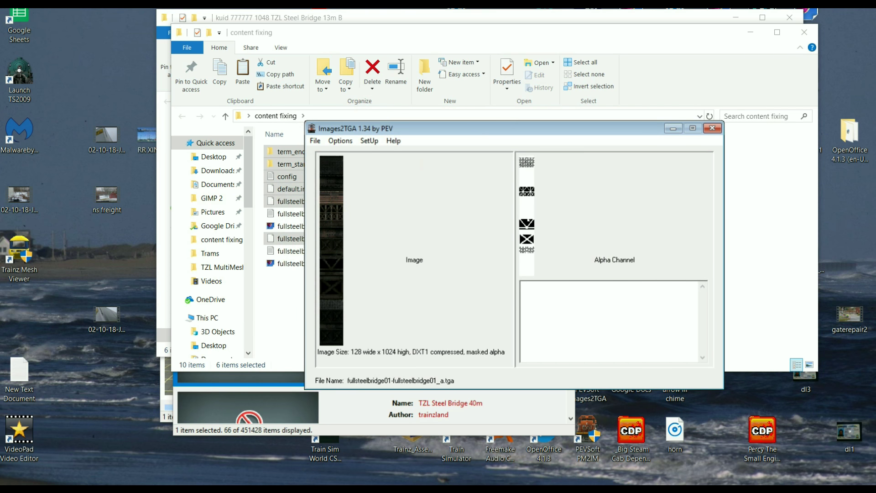
# Copy everything in the content fixing folder into the TZL Steel Bridge 13m B editing folder, replacing the files with the same names
pyautogui.hotkey('alt', 'Tab')
pyautogui.hotkey('ctrl', 'a')
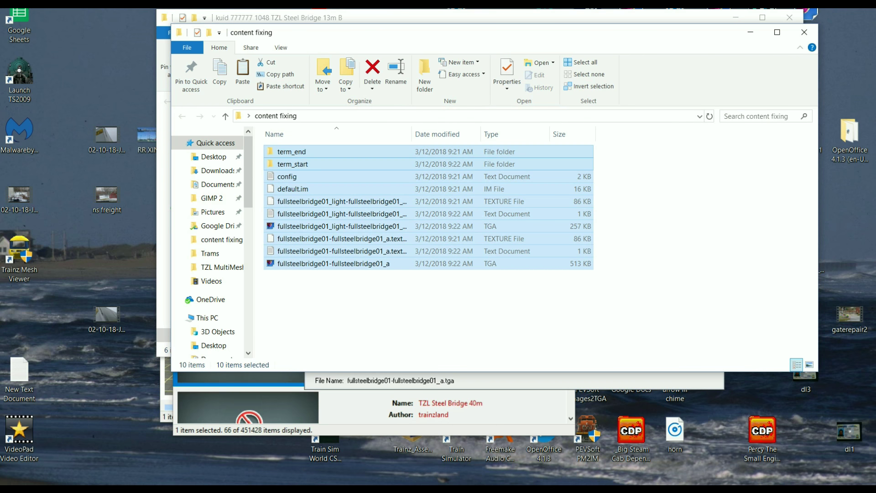
pyautogui.rightClick(286, 156)
pyautogui.click(315, 323)
pyautogui.hotkey('alt', 'Tab')
pyautogui.rightClick(395, 283)
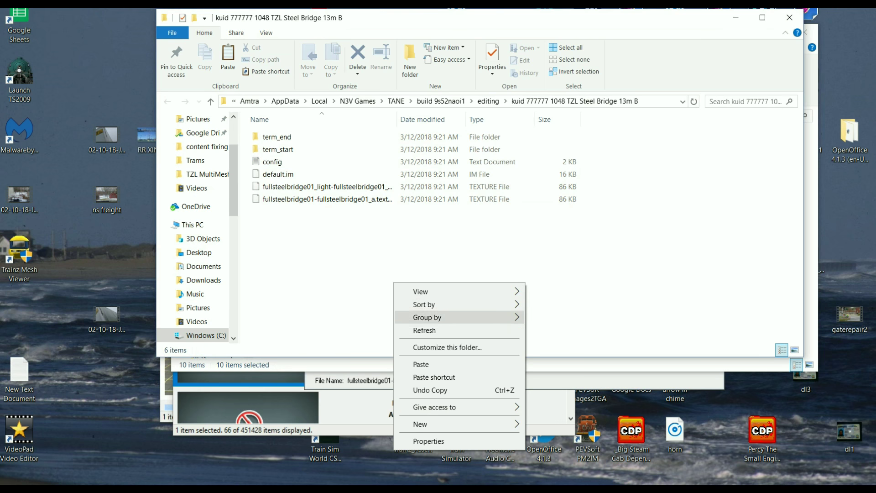
pyautogui.click(421, 364)
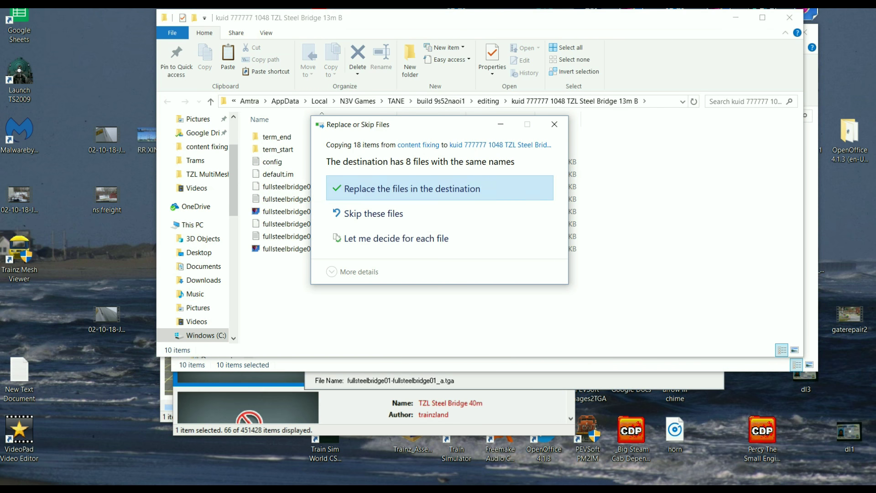
pyautogui.click(445, 190)
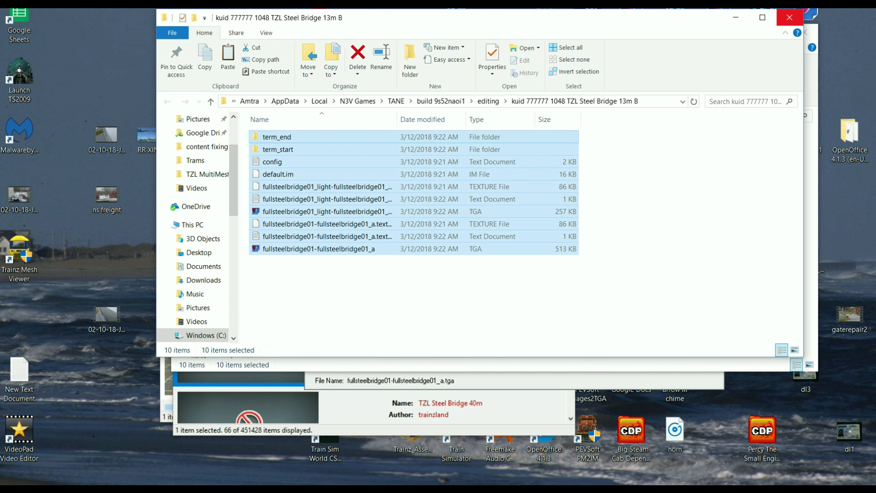
# Close the TZL Steel Bridge 13m B folder, switch to TrainzContent and submit the edits of that asset
pyautogui.click(790, 18)
pyautogui.hotkey('alt', 'Tab')
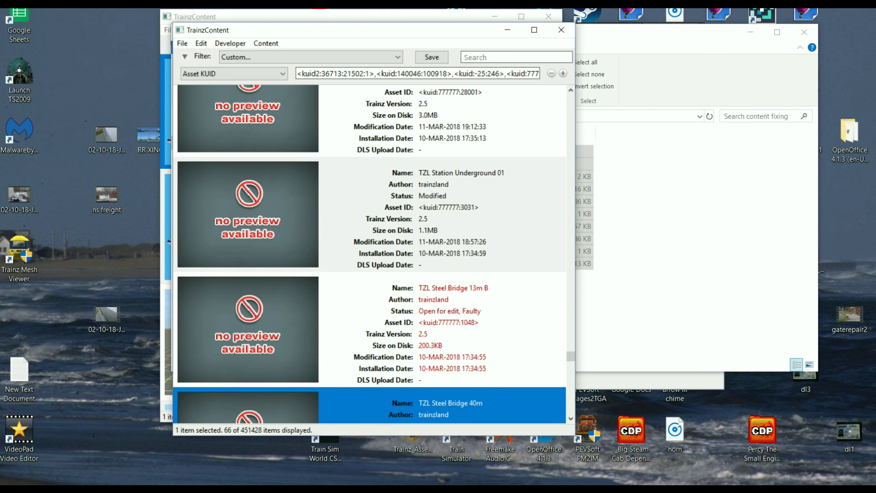
pyautogui.rightClick(492, 281)
pyautogui.click(505, 227)
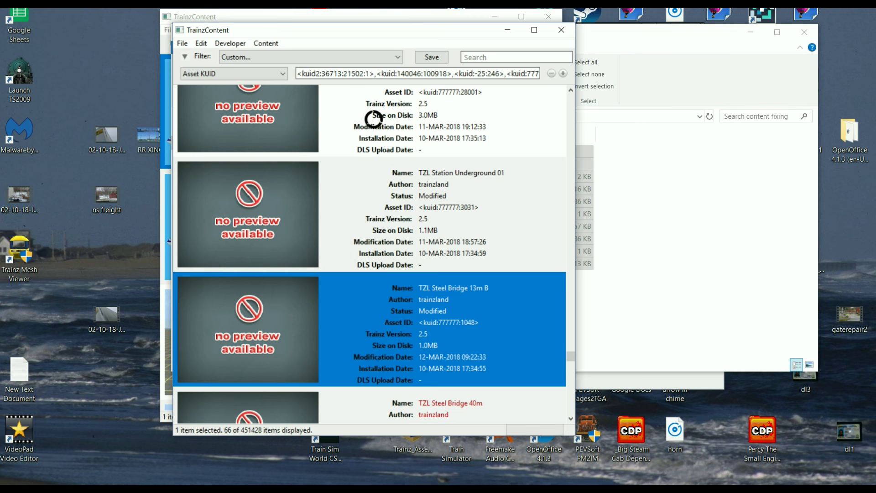
# Show the faulty TZL Steel Bridge 40m asset in Explorer and copy all the files in its folder
pyautogui.click(457, 406)
pyautogui.scroll(-1, 456, 406)
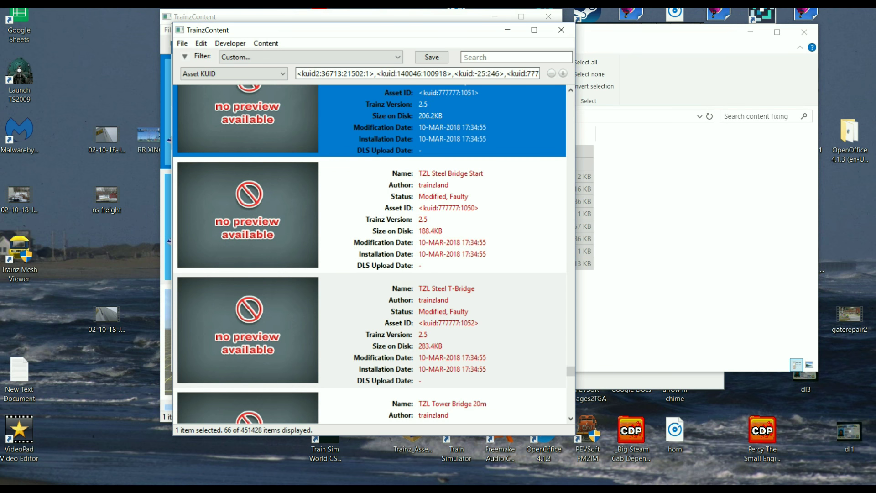
pyautogui.moveTo(571, 371); pyautogui.dragTo(570, 364)
pyautogui.rightClick(458, 279)
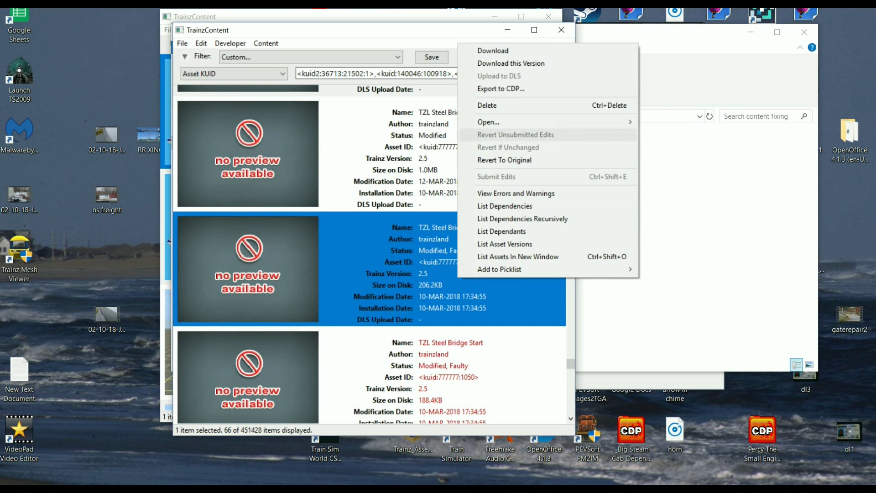
pyautogui.moveTo(547, 121)
pyautogui.press('Down')
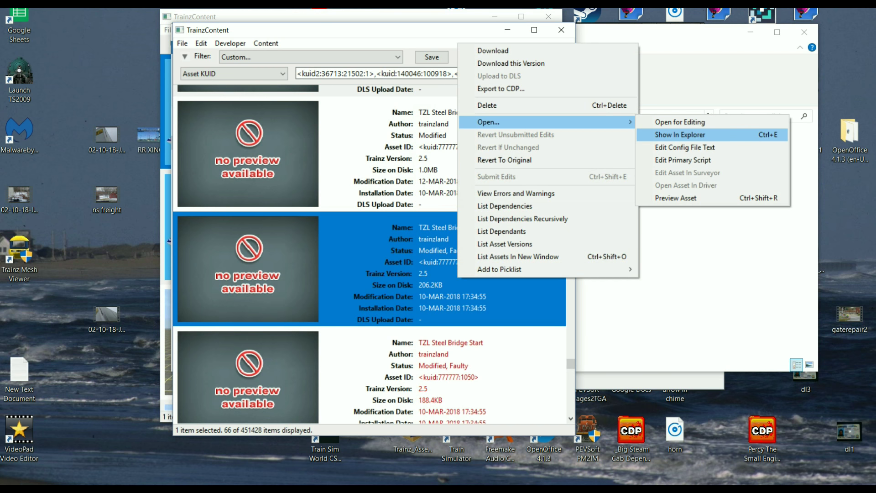
pyautogui.press('Return')
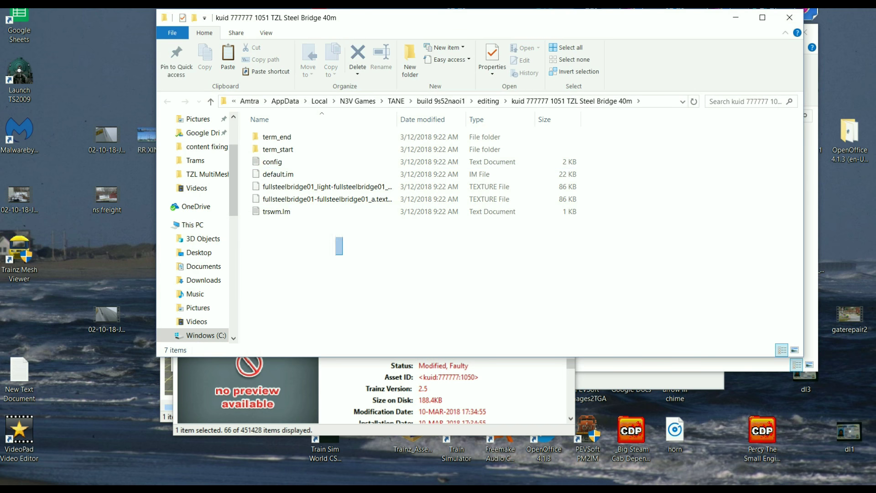
pyautogui.moveTo(336, 237); pyautogui.dragTo(289, 137)
pyautogui.rightClick(305, 146)
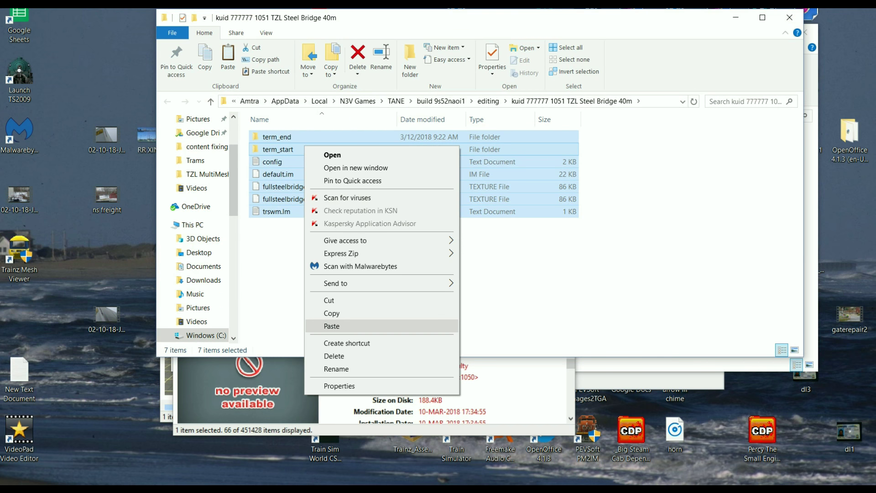
pyautogui.press('Return')
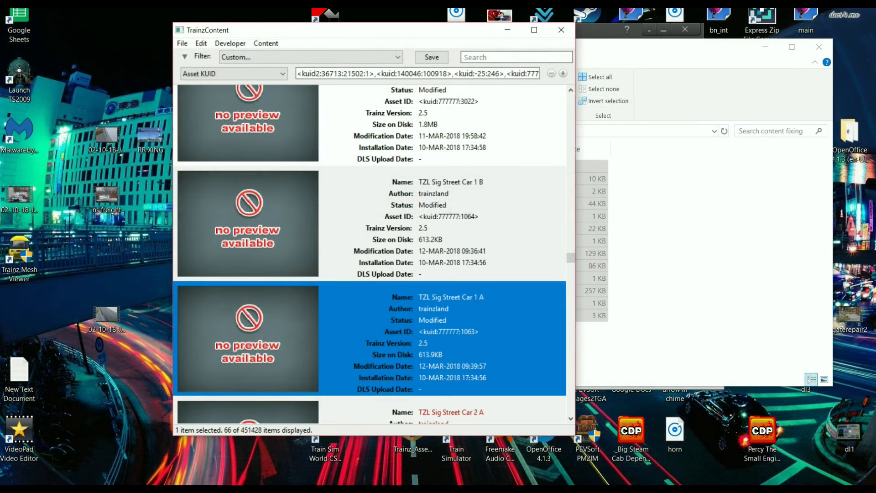
# Show the faulty TZL Sig Street Car 2 A asset in Explorer and copy all the files in its folder
pyautogui.press('Down')
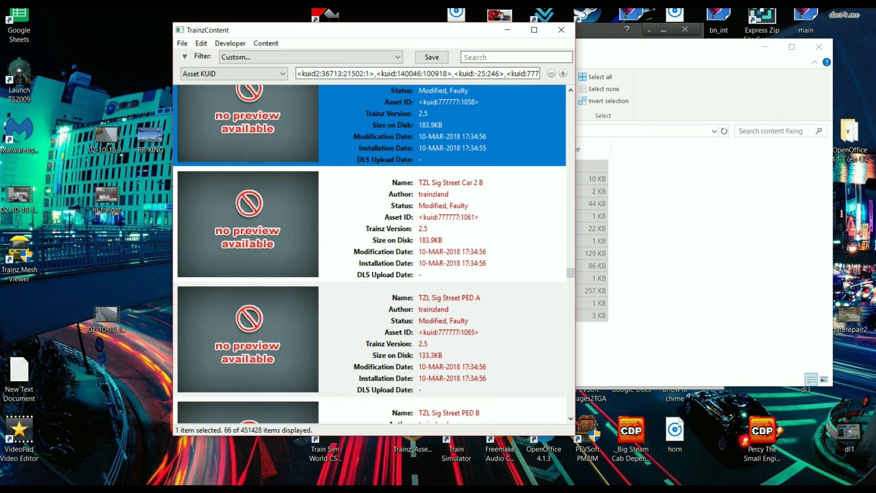
pyautogui.rightClick(461, 129)
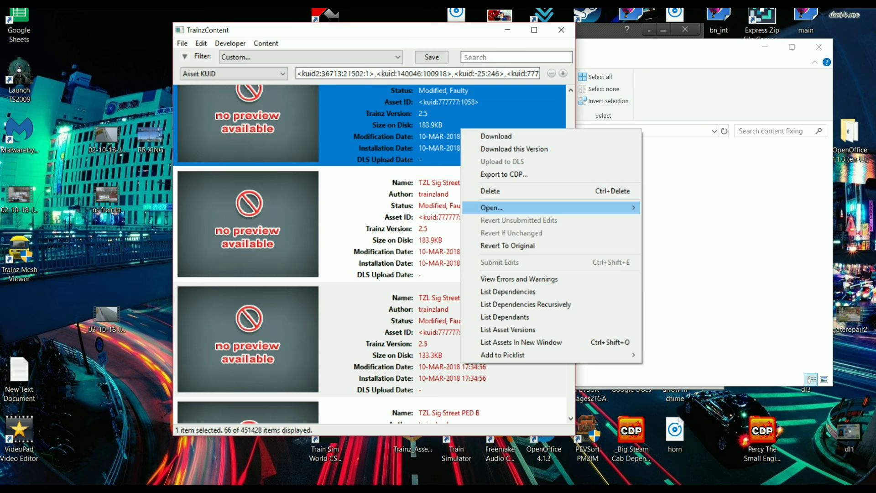
pyautogui.moveTo(492, 209)
pyautogui.click(684, 220)
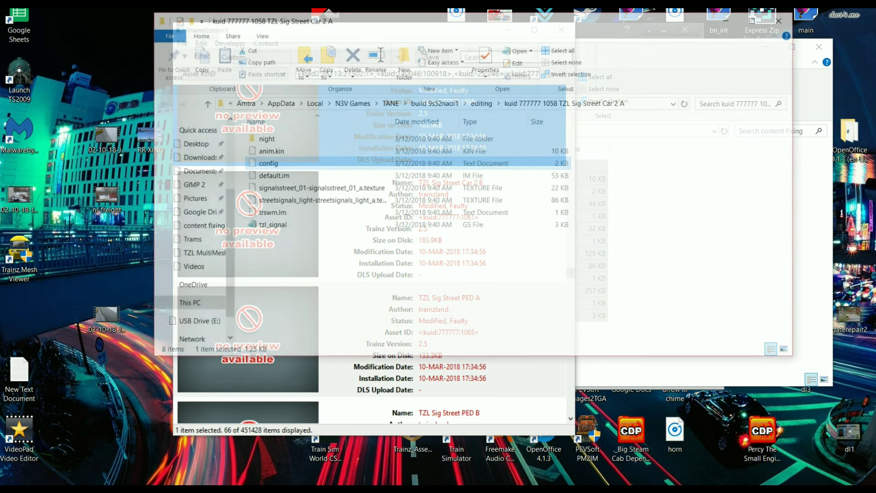
pyautogui.moveTo(319, 273); pyautogui.dragTo(278, 137)
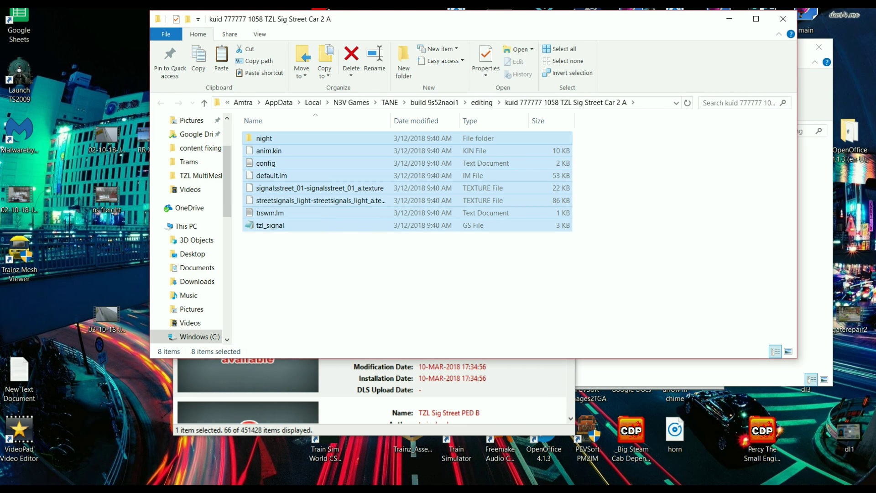
pyautogui.rightClick(283, 139)
pyautogui.click(314, 310)
# Delete the old files in the content fixing folder and paste in the copied TZL Sig Street Car 2 A files
pyautogui.moveTo(323, 478)
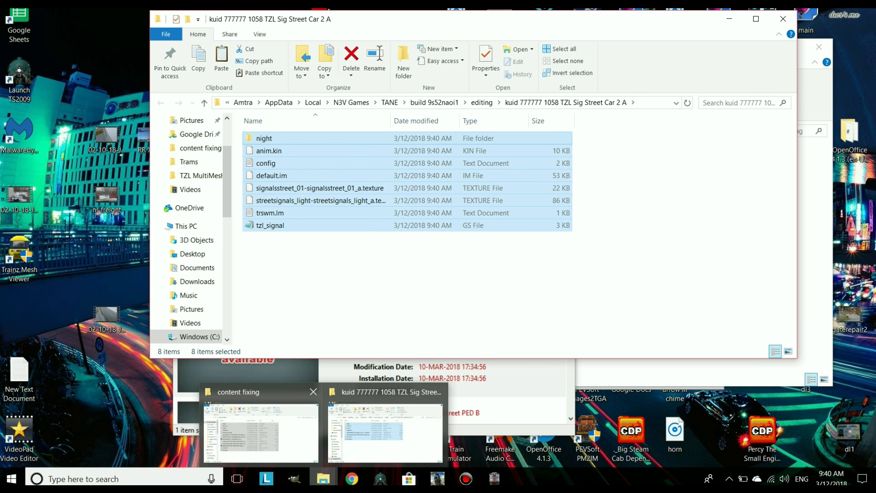
pyautogui.click(260, 421)
pyautogui.rightClick(357, 254)
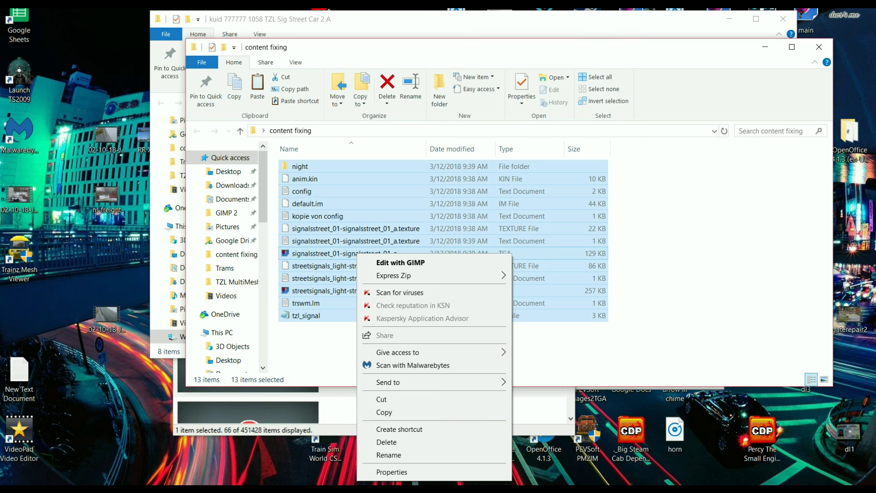
pyautogui.click(387, 442)
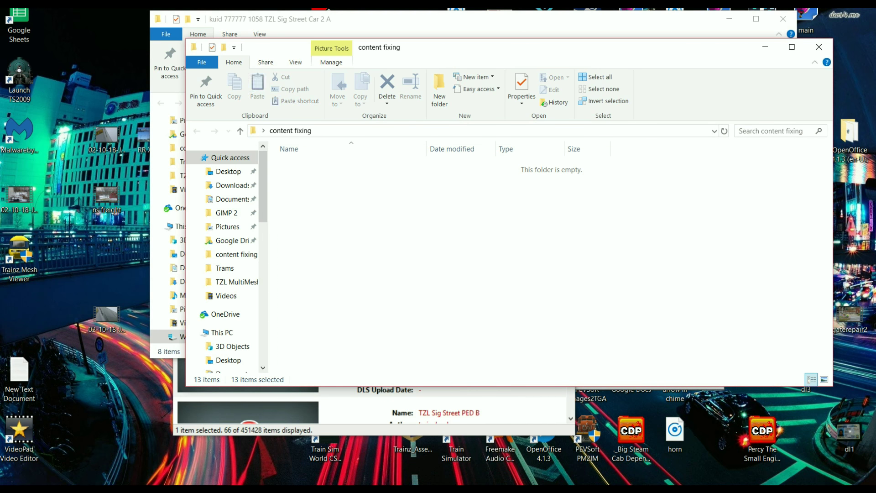
pyautogui.rightClick(369, 210)
pyautogui.click(396, 291)
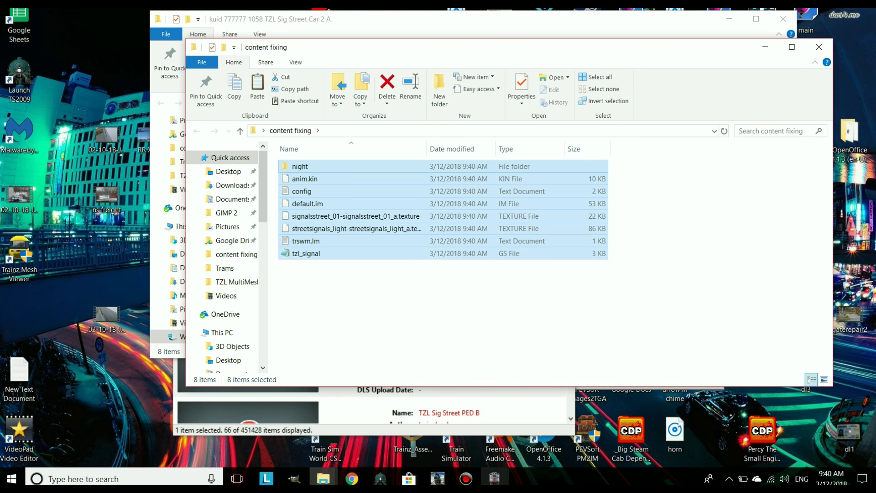
# Switch to Images2TGA, open streetsignals_light_n-streetsignals_light_na.texture from the night folder and save it there as a TGA image
pyautogui.moveTo(494, 478)
pyautogui.click(478, 432)
pyautogui.click(315, 140)
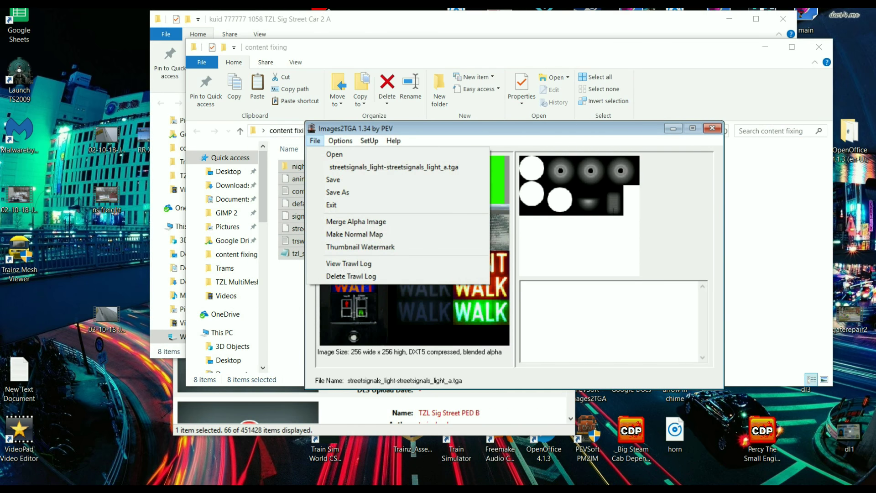
pyautogui.click(335, 154)
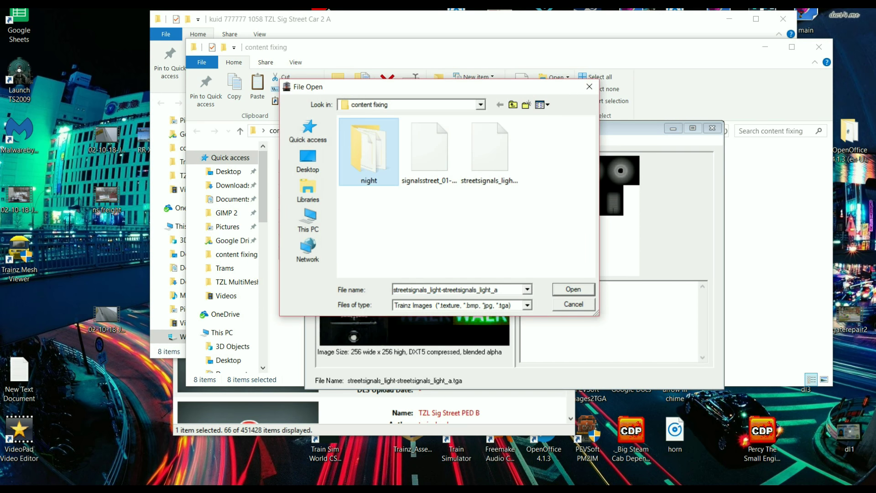
pyautogui.doubleClick(368, 151)
pyautogui.doubleClick(376, 134)
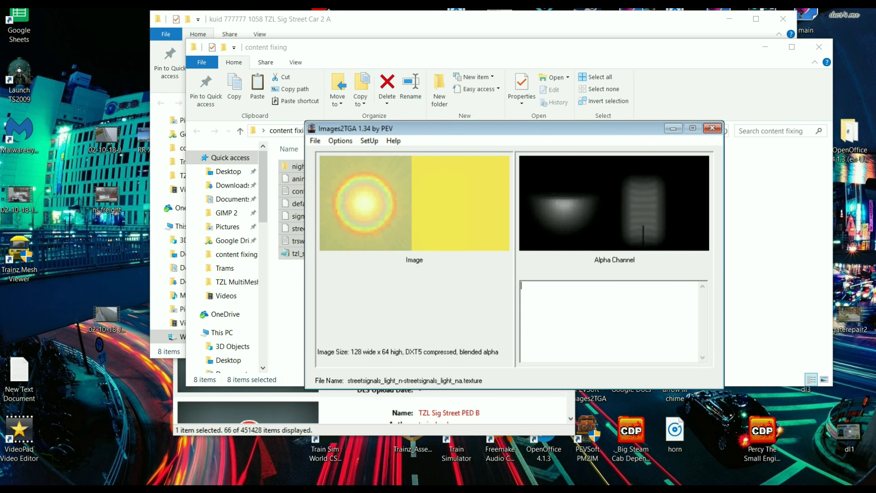
pyautogui.click(315, 141)
pyautogui.click(338, 192)
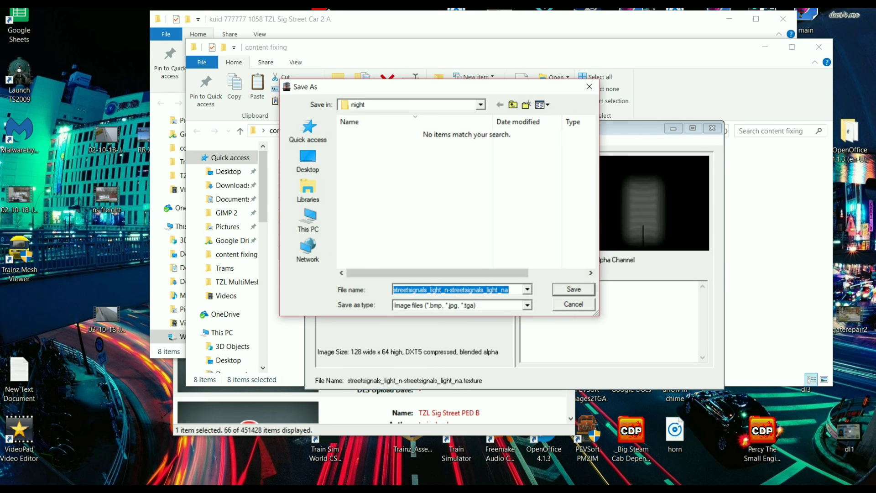
pyautogui.click(574, 290)
# Open signalsstreet_01-signalsstreet_01_a.texture from the content fixing folder and save it there as a TGA image
pyautogui.click(315, 140)
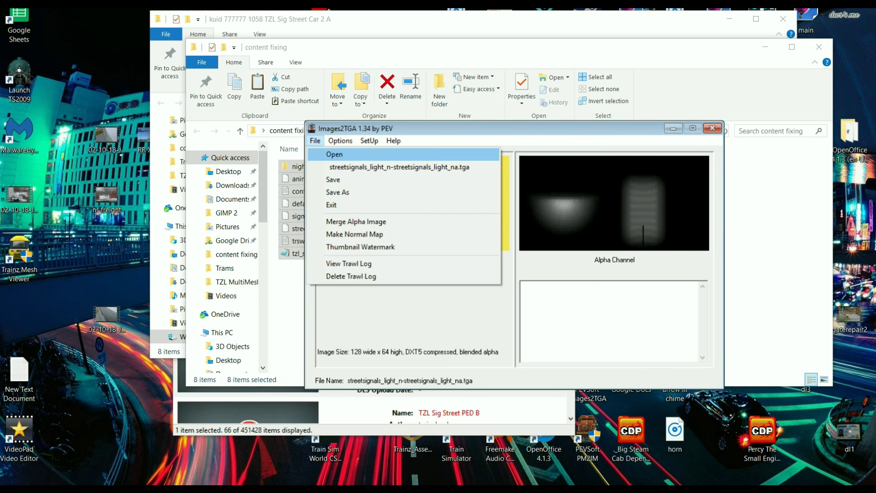
pyautogui.click(335, 154)
pyautogui.click(513, 105)
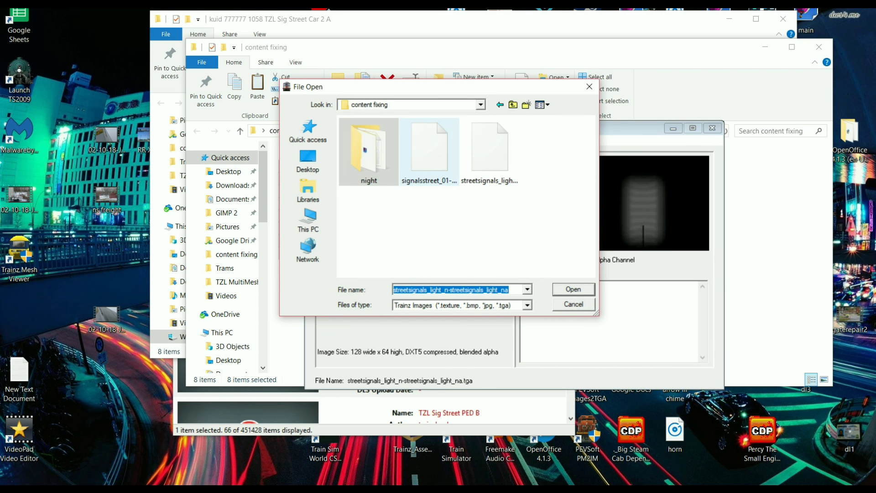
pyautogui.click(429, 160)
pyautogui.click(573, 290)
pyautogui.click(315, 141)
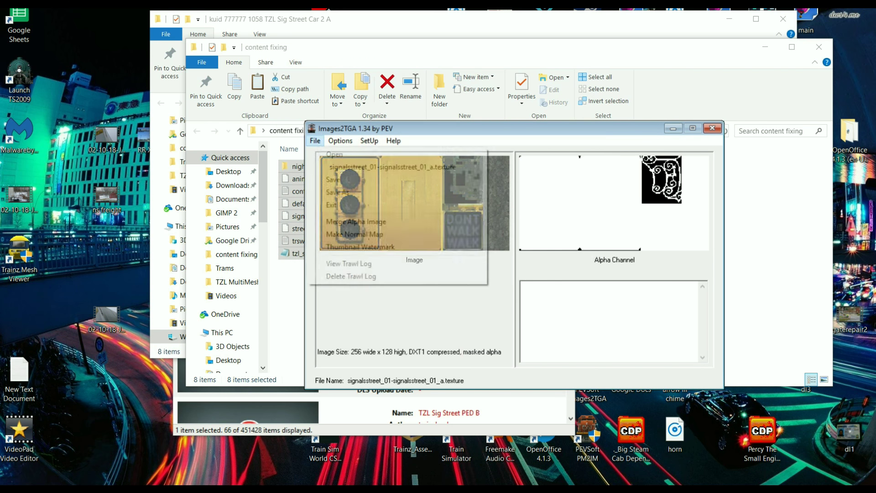
pyautogui.click(339, 192)
pyautogui.press('Return')
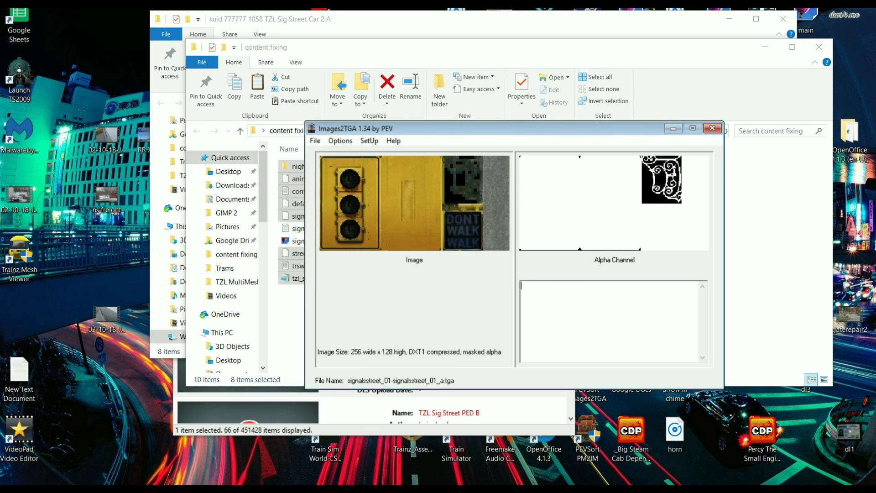
# Open streetsignals_light-streetsignals_light_a.texture from the content fixing folder and try to save it under the same name as an image
pyautogui.click(315, 141)
pyautogui.click(336, 155)
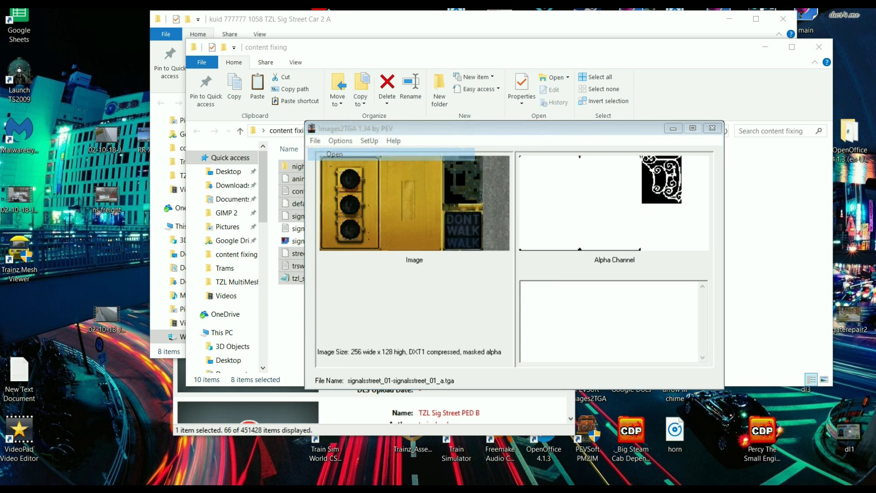
pyautogui.click(550, 156)
pyautogui.press('Return')
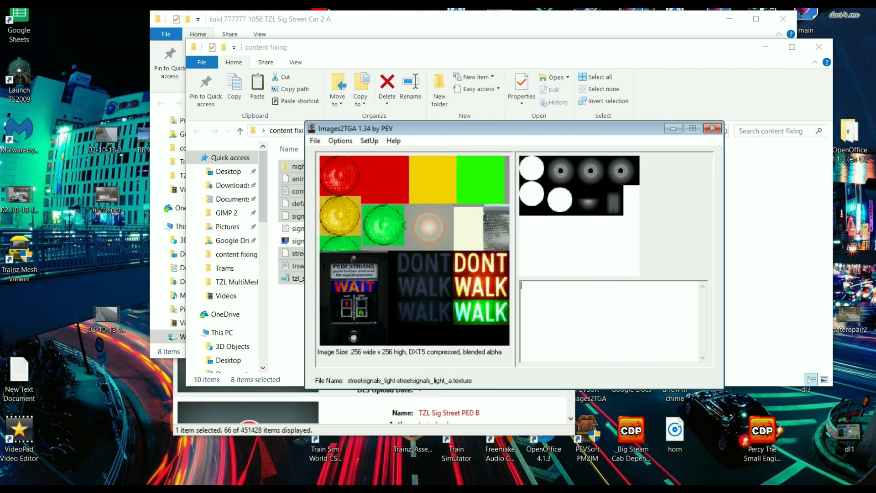
pyautogui.click(315, 140)
pyautogui.click(338, 192)
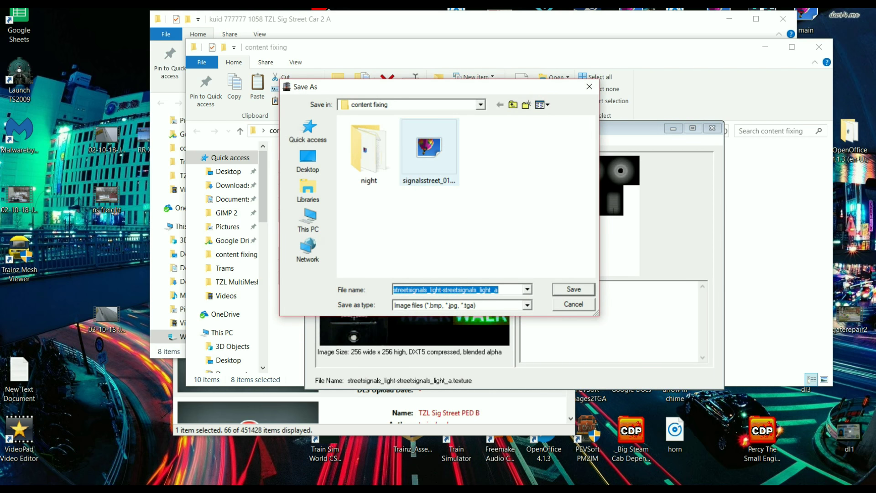
pyautogui.click(574, 290)
# Reopen streetsignals_light-streetsignals_light_a.texture and save it in the content fixing folder as a TGA image
pyautogui.click(315, 141)
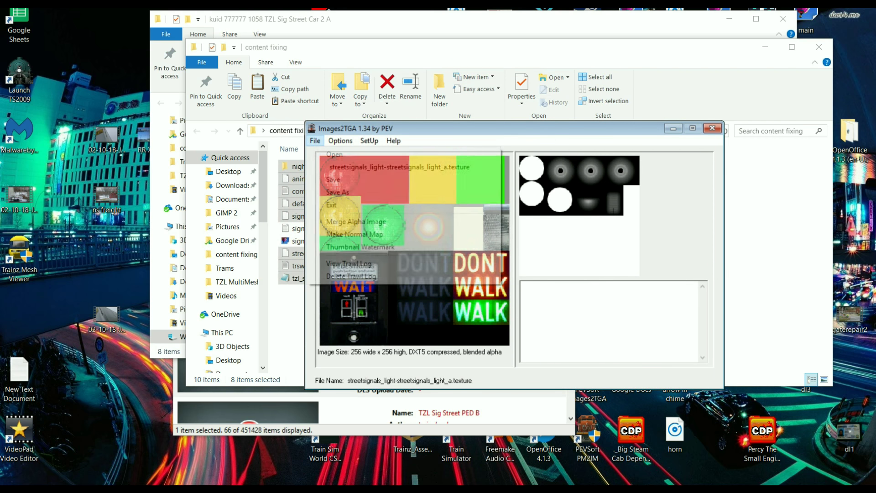
pyautogui.click(335, 154)
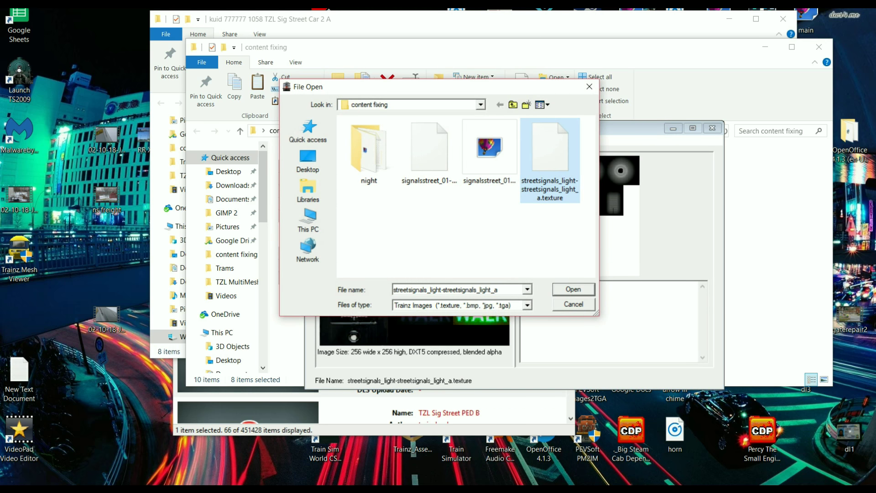
pyautogui.press('Return')
pyautogui.hotkey('alt', 'f')
pyautogui.press('Down')
pyautogui.press('Down')
pyautogui.press('Down')
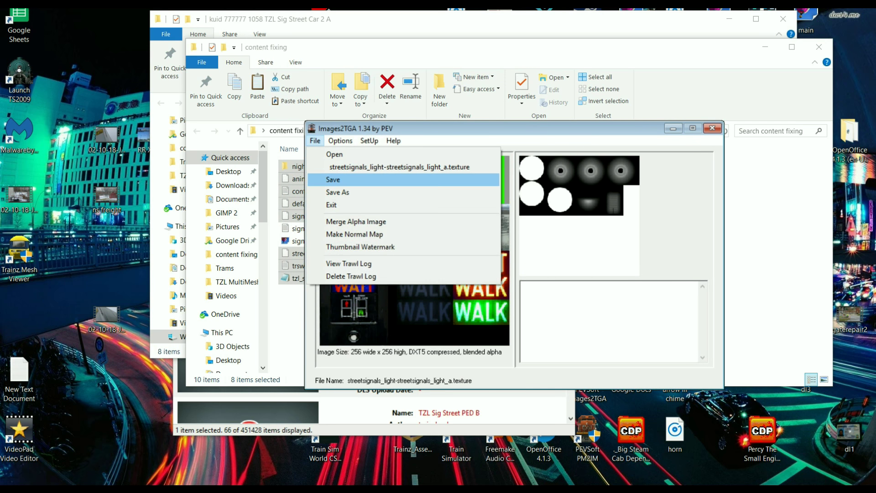
pyautogui.press('Return')
pyautogui.press('Return')
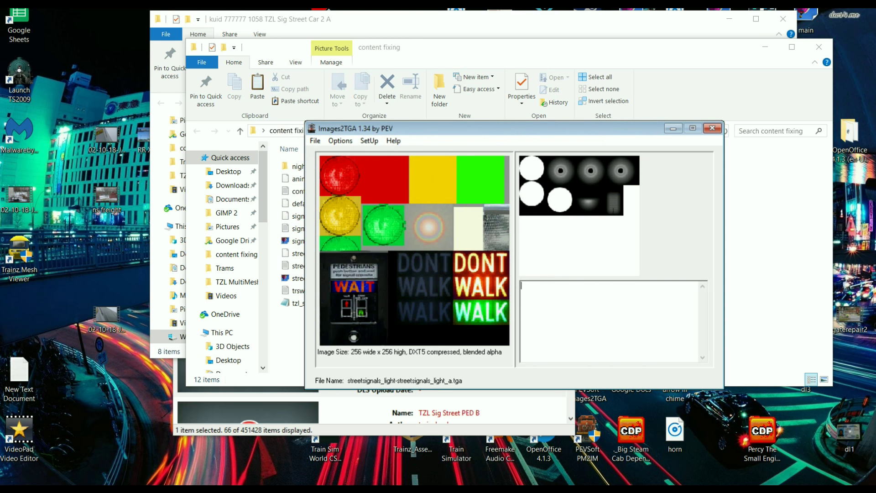
pyautogui.hotkey('alt', 'Tab')
pyautogui.hotkey('ctrl', 'a')
pyautogui.rightClick(297, 179)
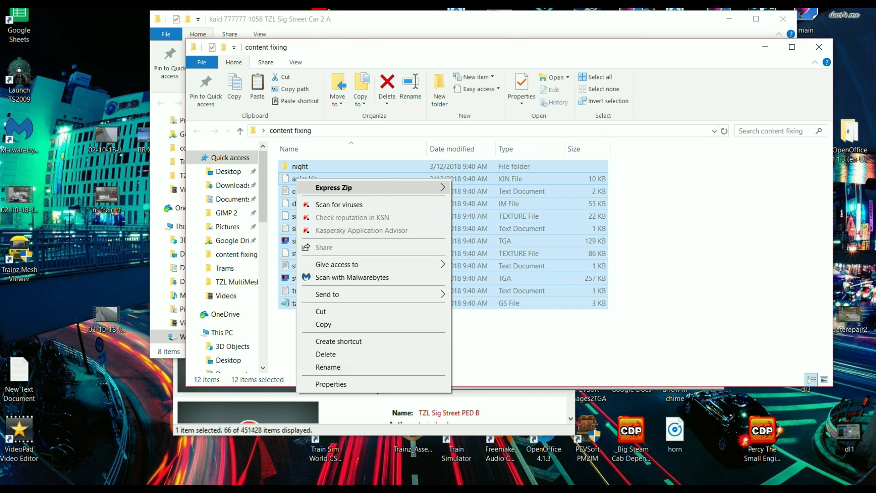
pyautogui.click(324, 325)
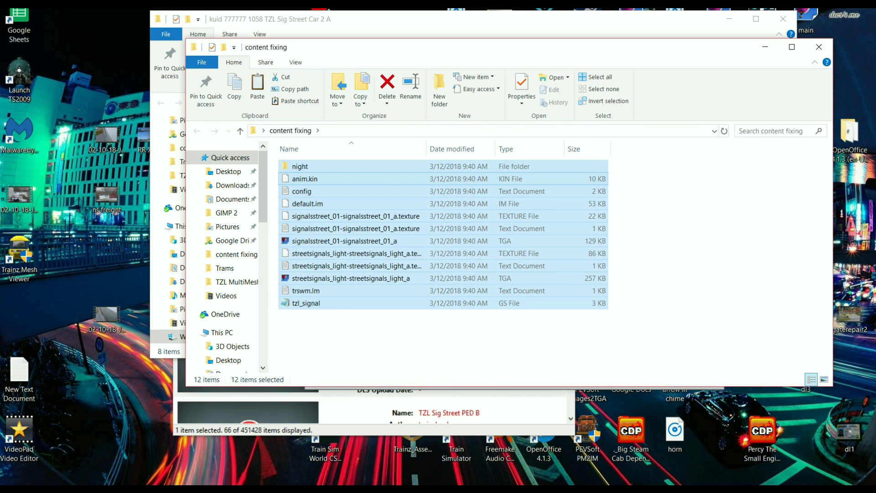
pyautogui.hotkey('alt', 'Tab')
pyautogui.rightClick(390, 263)
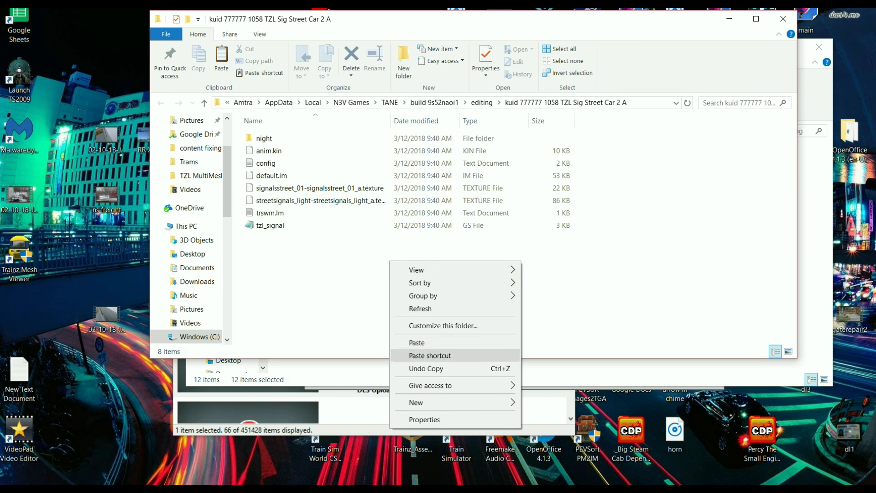
pyautogui.click(413, 340)
pyautogui.click(403, 188)
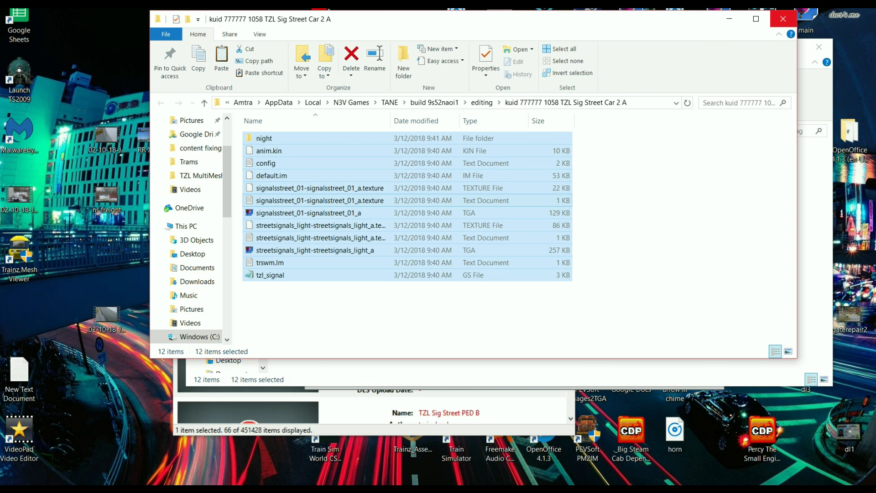
pyautogui.click(784, 19)
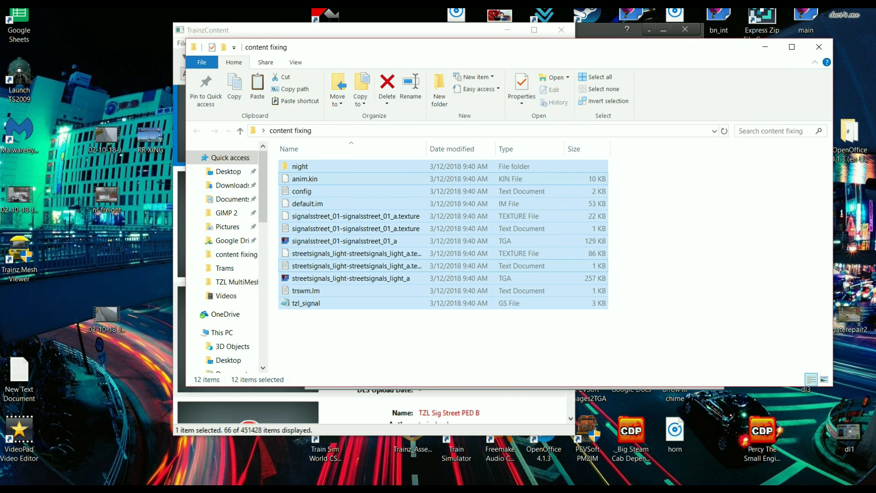
# Switch to TrainzContent and submit the edits of the TZL Sig Street Car 2 A asset
pyautogui.click(449, 414)
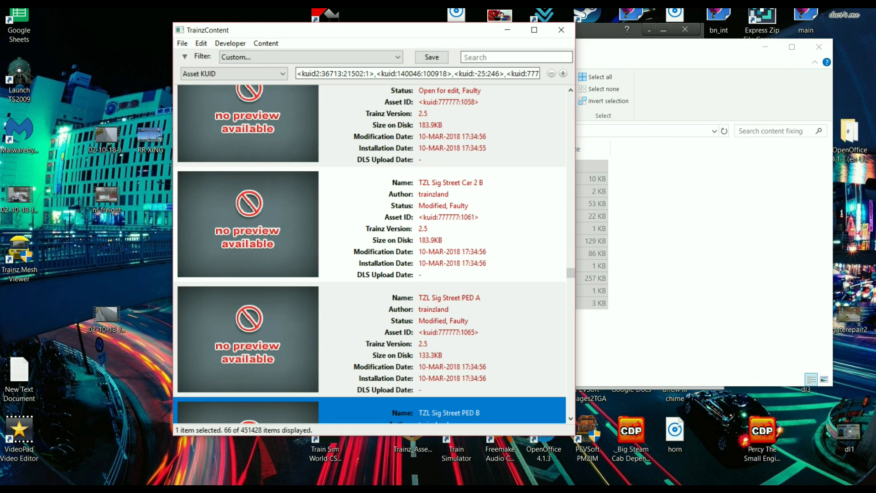
pyautogui.rightClick(447, 122)
pyautogui.click(474, 256)
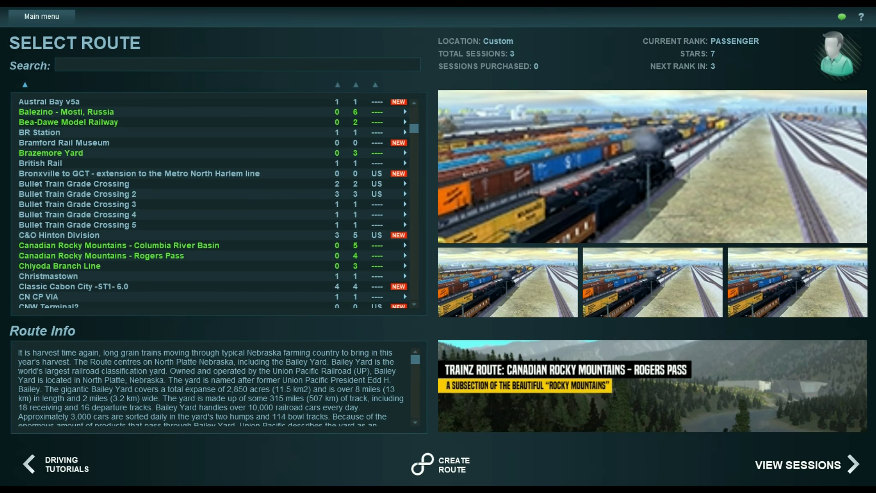
# Open the route Classic Cabon City -ST1- 6.0 for editing in Trainz
pyautogui.scroll(-2, 214, 203)
pyautogui.click(213, 251)
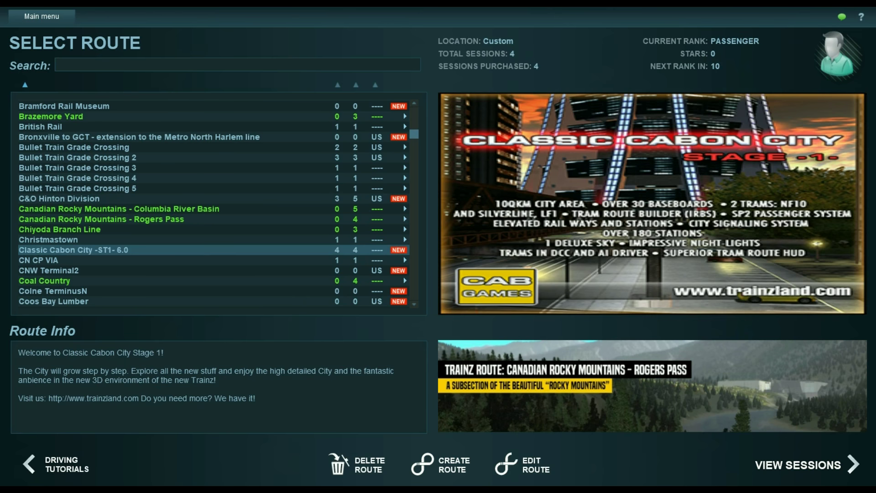
pyautogui.click(523, 465)
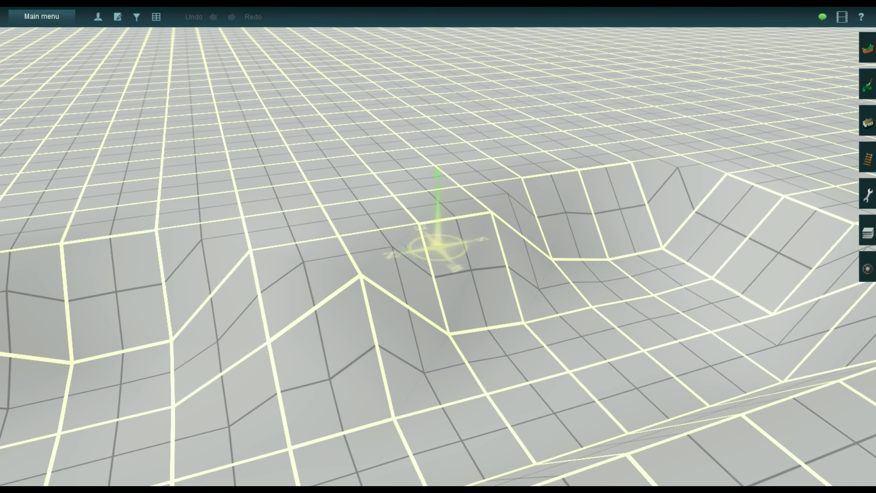
# Pick the existing metro station with Get object and place another TZL Station Underground 01 beside it
pyautogui.rightClick(504, 261)
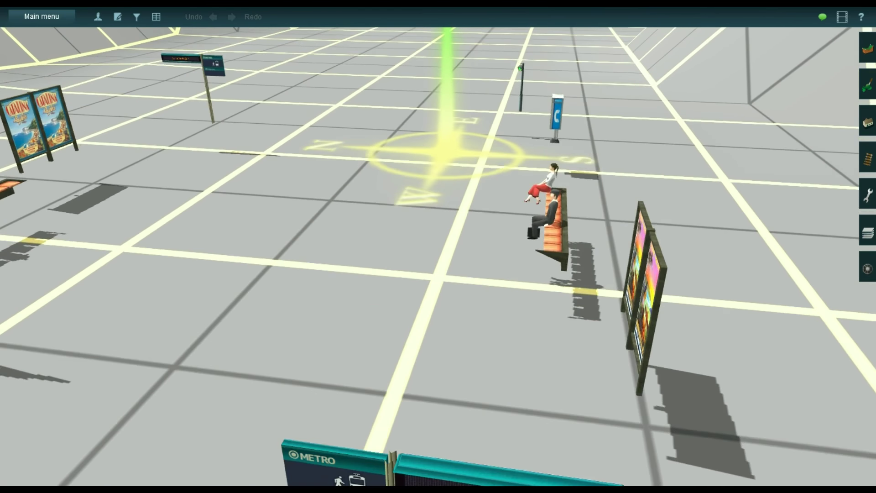
pyautogui.scroll(-5, 438, 257)
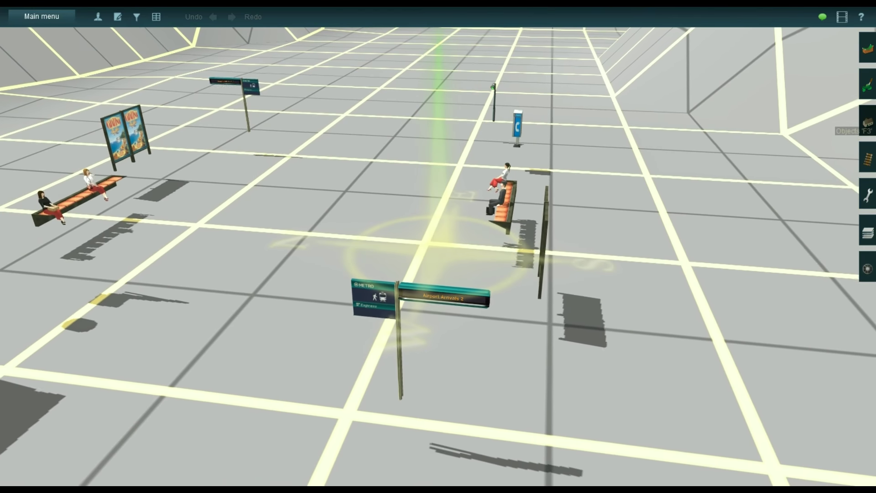
pyautogui.click(868, 124)
pyautogui.click(767, 266)
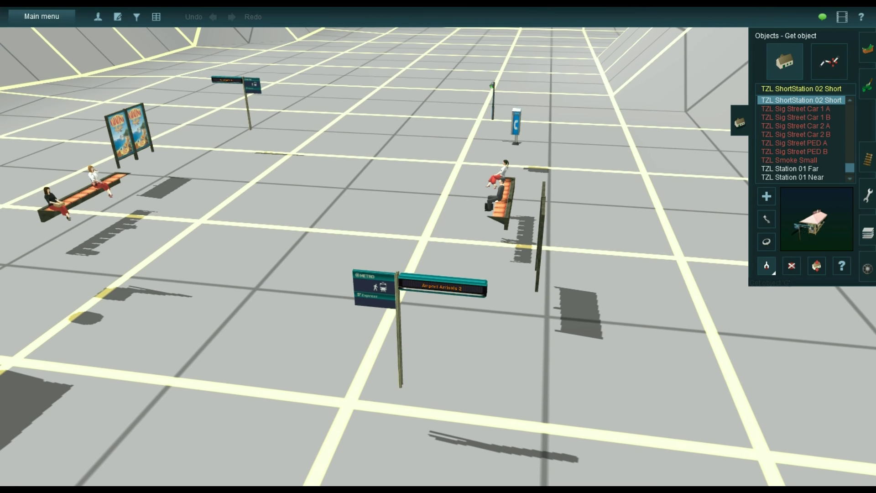
pyautogui.click(396, 301)
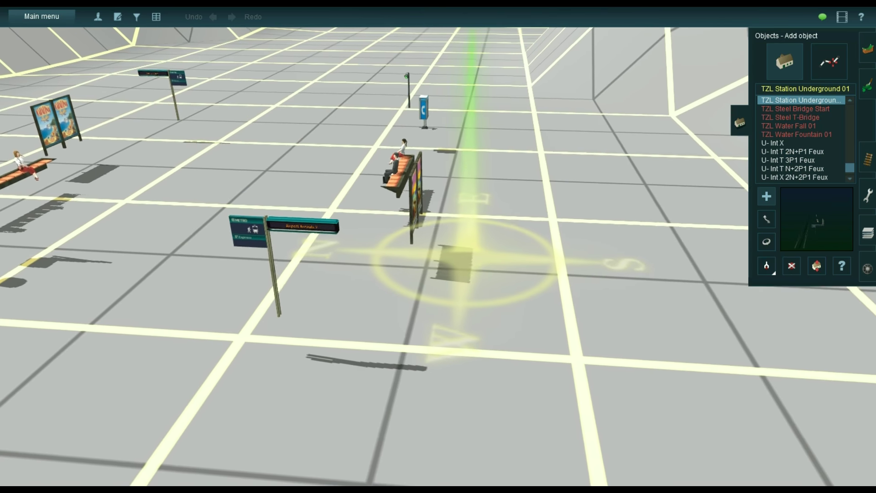
pyautogui.click(588, 238)
pyautogui.scroll(-5, 589, 238)
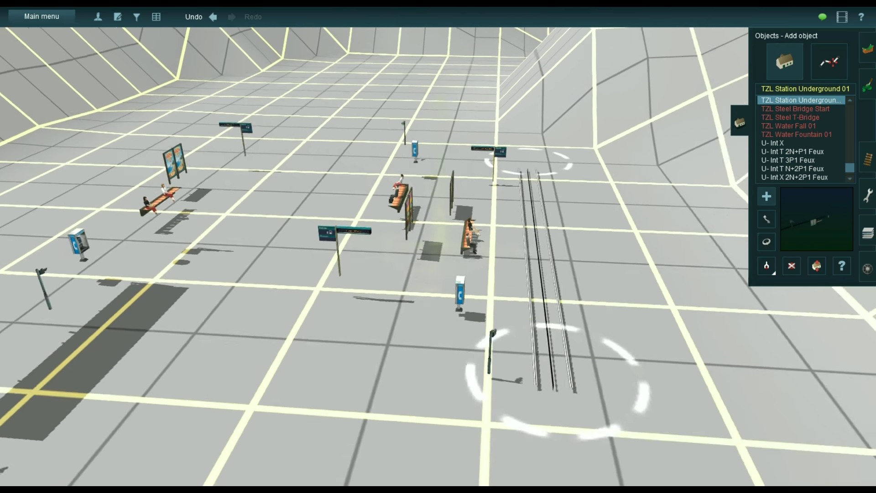
# Examine the placed underground station and the surrounding terrain
pyautogui.rightClick(475, 382)
pyautogui.rightClick(454, 159)
pyautogui.rightClick(345, 322)
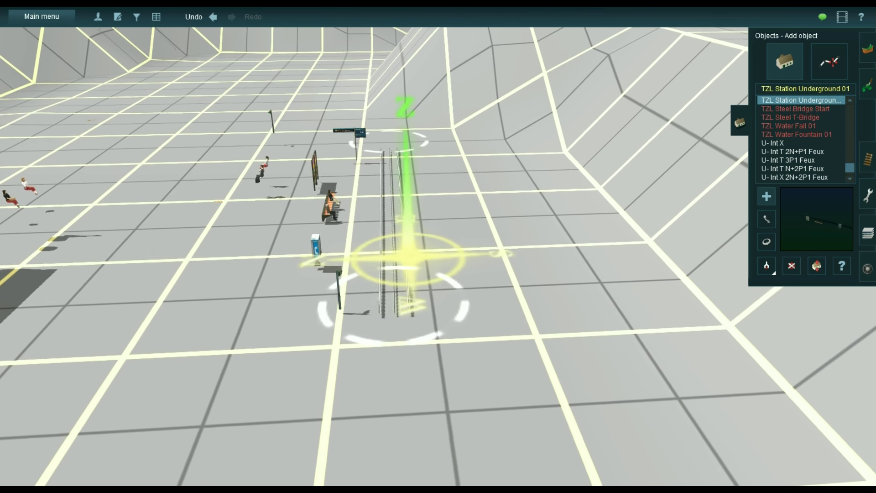
pyautogui.scroll(3, 345, 322)
pyautogui.rightClick(431, 215)
pyautogui.rightClick(470, 420)
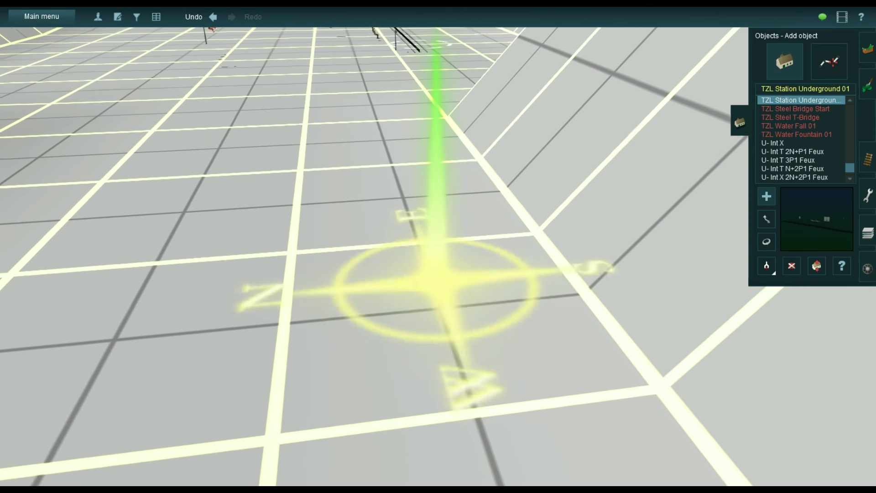
pyautogui.rightClick(470, 170)
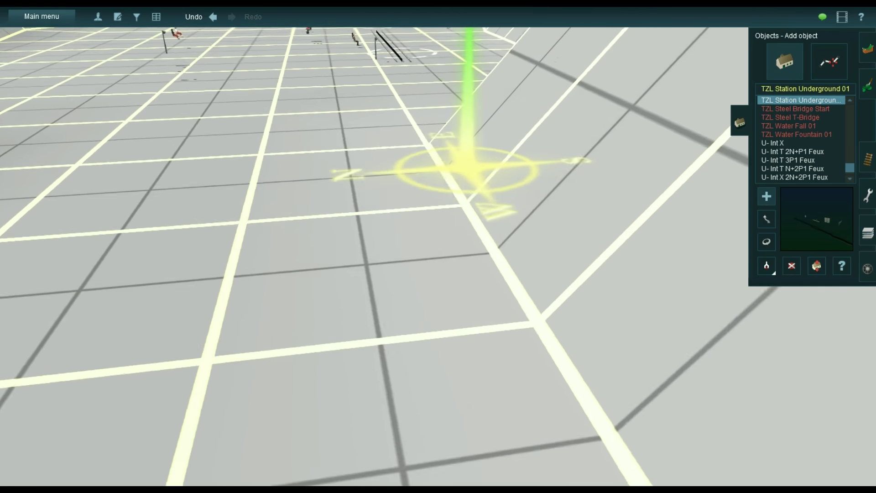
pyautogui.press('Up')
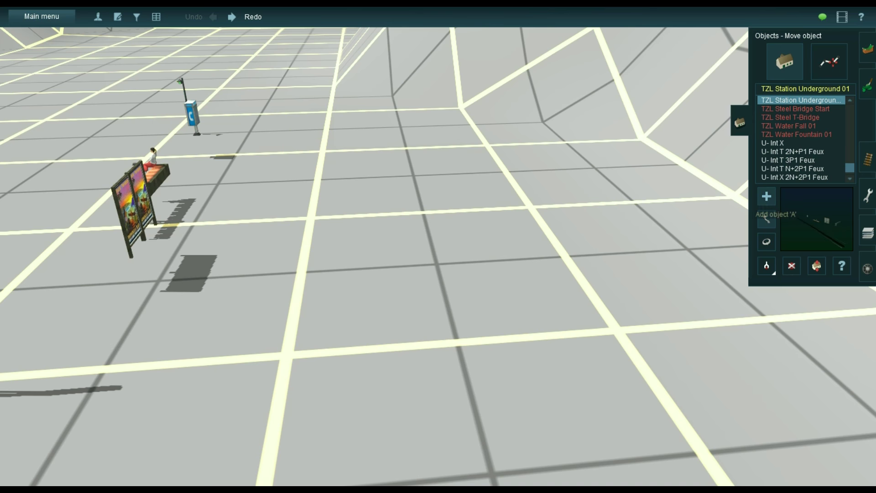
# Pick the existing tram stop with Get object, place another TZL Station 03 Short beside it and undo the placement
pyautogui.click(793, 151)
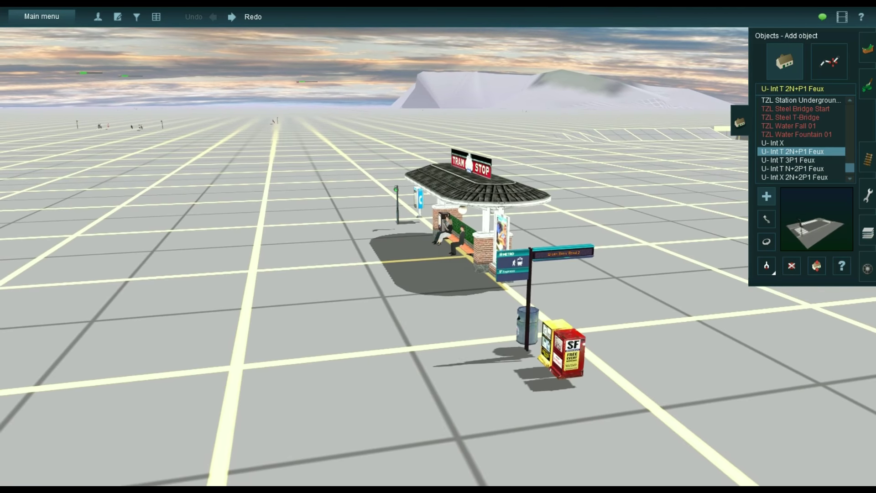
pyautogui.click(767, 265)
pyautogui.click(493, 238)
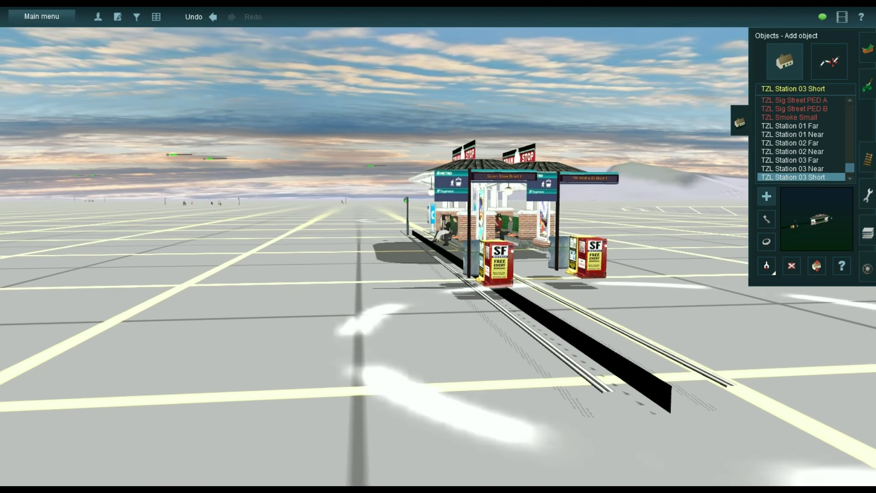
pyautogui.hotkey('ctrl', 'z')
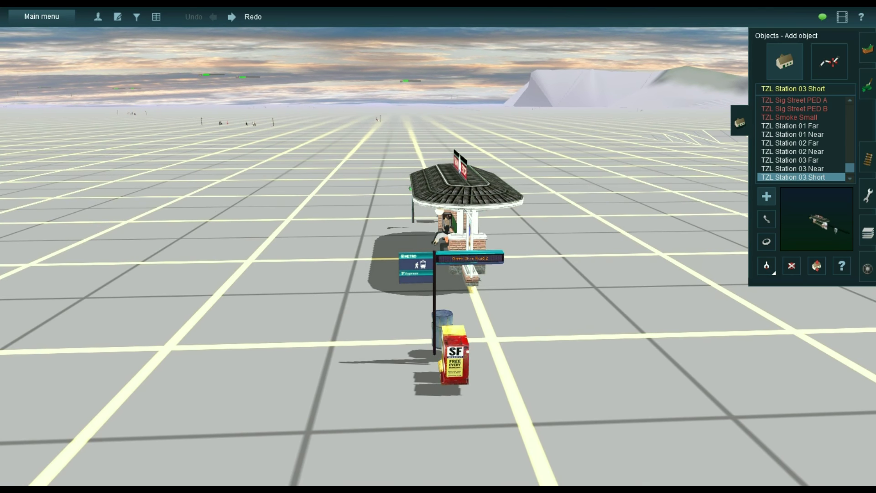
# Place a new TZL Station 03 Short on the open ground and view it from different sides
pyautogui.rightClick(119, 370)
pyautogui.rightClick(513, 416)
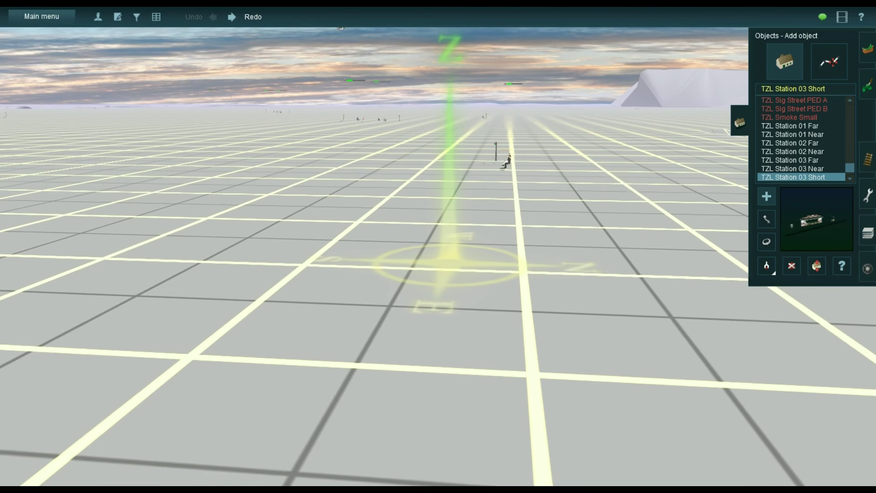
pyautogui.click(721, 201)
pyautogui.rightClick(558, 210)
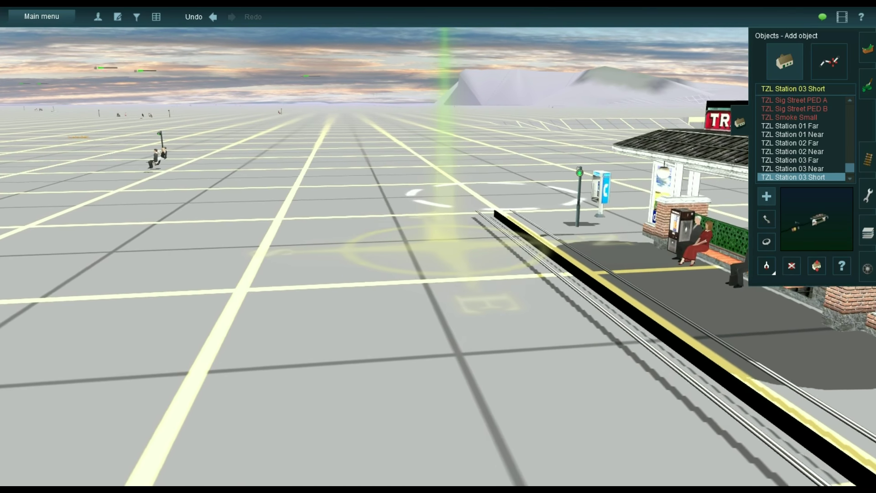
pyautogui.rightClick(570, 246)
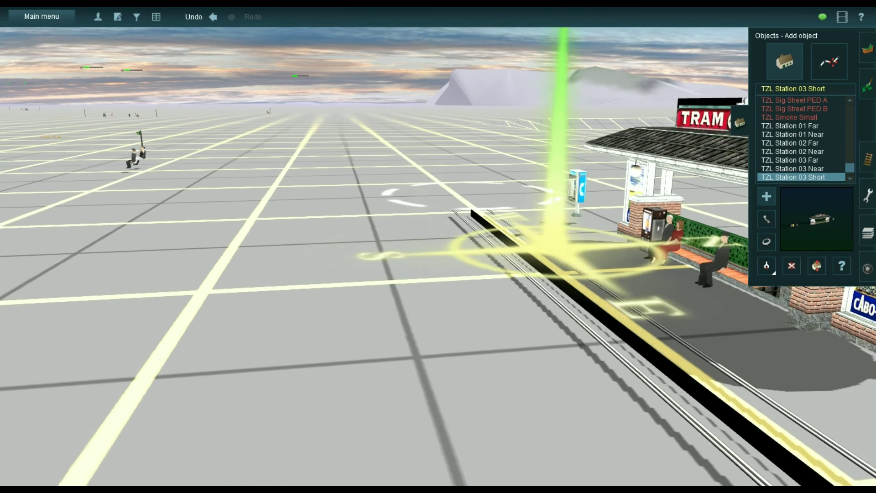
pyautogui.scroll(-3, 571, 246)
# Delete the newly placed TZL Station 03 Short and return to adding objects
pyautogui.click(792, 265)
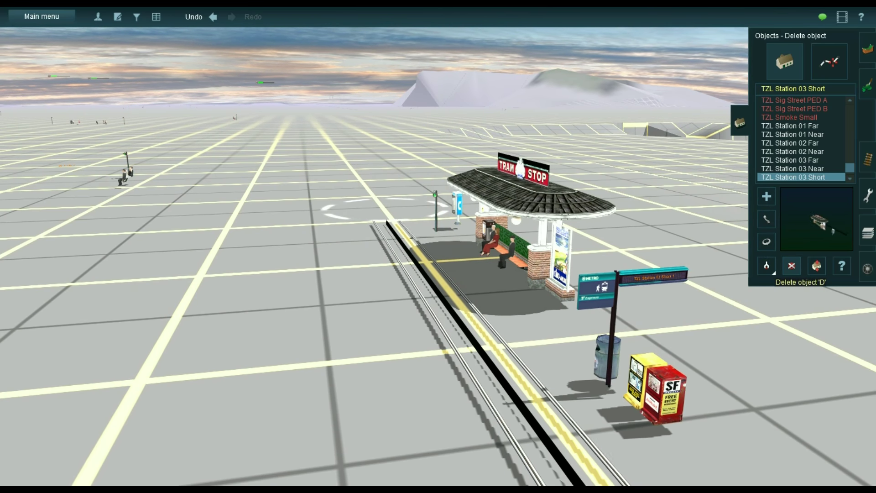
pyautogui.click(566, 249)
pyautogui.click(767, 197)
pyautogui.rightClick(98, 126)
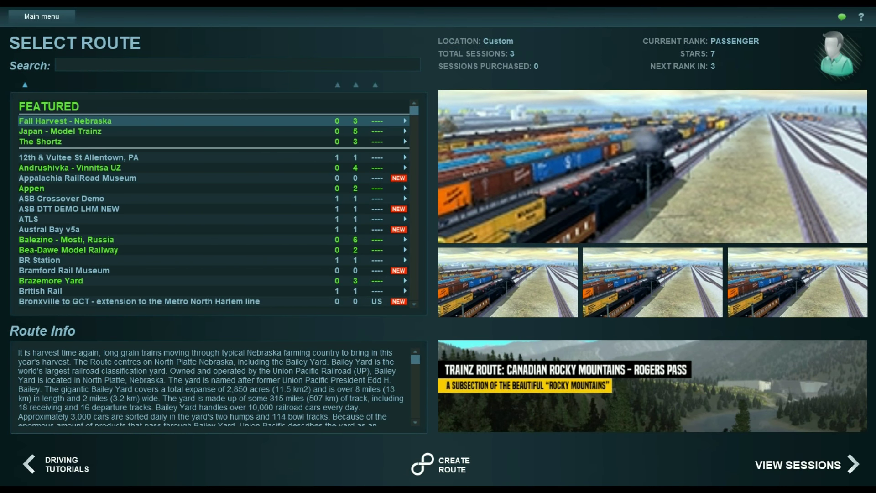
# Open the Default Route SX (TS2009) session of the Classic Cabon City -ST1- 6.0 route for editing
pyautogui.scroll(-8, 215, 204)
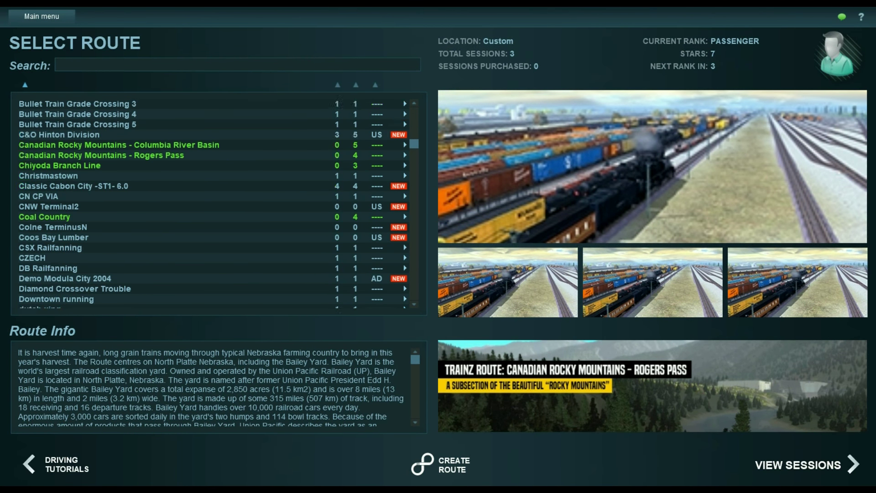
pyautogui.scroll(-2, 215, 203)
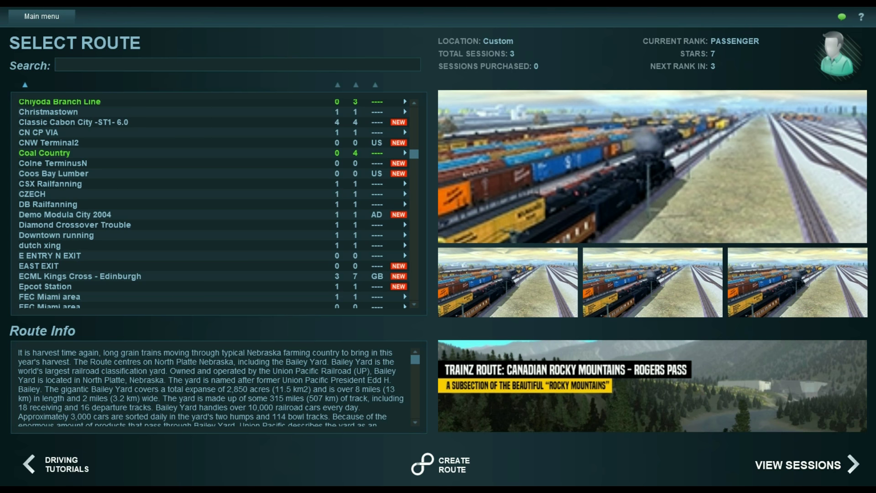
pyautogui.click(74, 122)
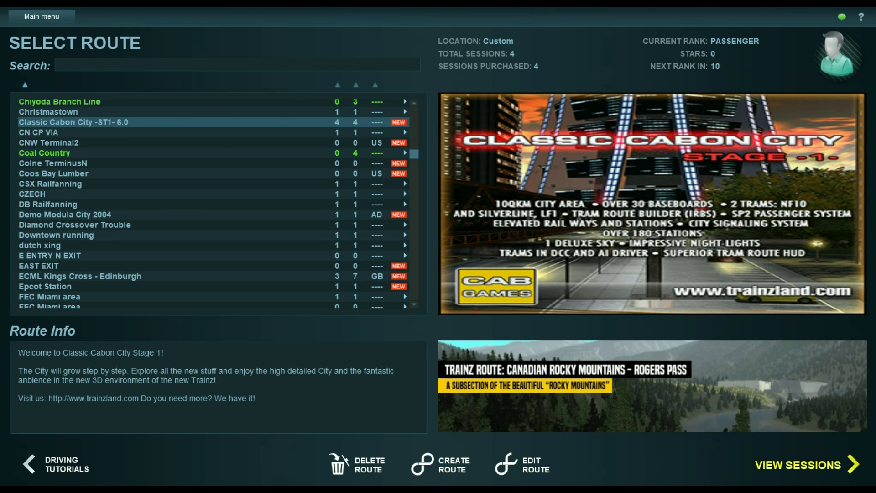
pyautogui.click(799, 465)
pyautogui.click(88, 115)
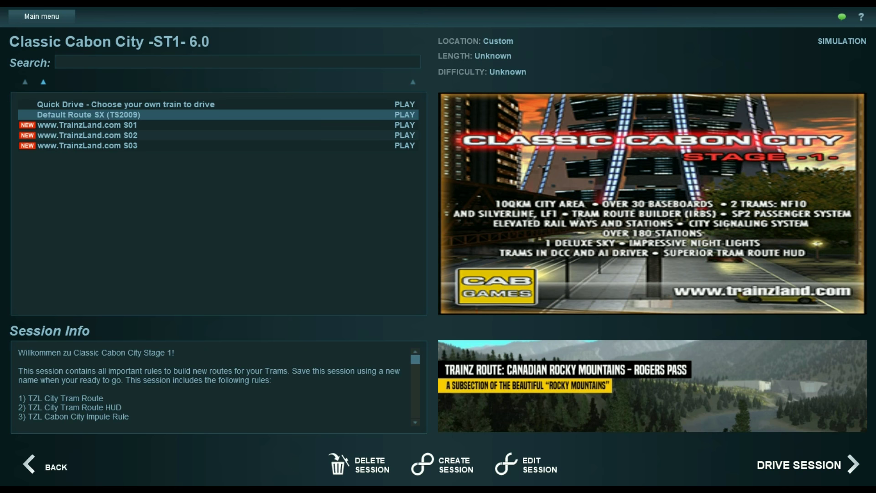
pyautogui.click(526, 465)
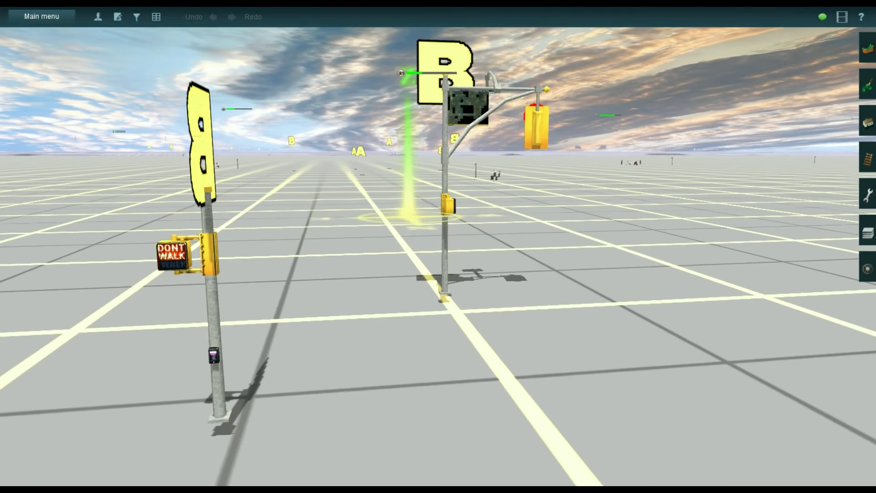
# Raise the Post Processing level by three steps in the Video Settings and apply the change
pyautogui.rightClick(409, 219)
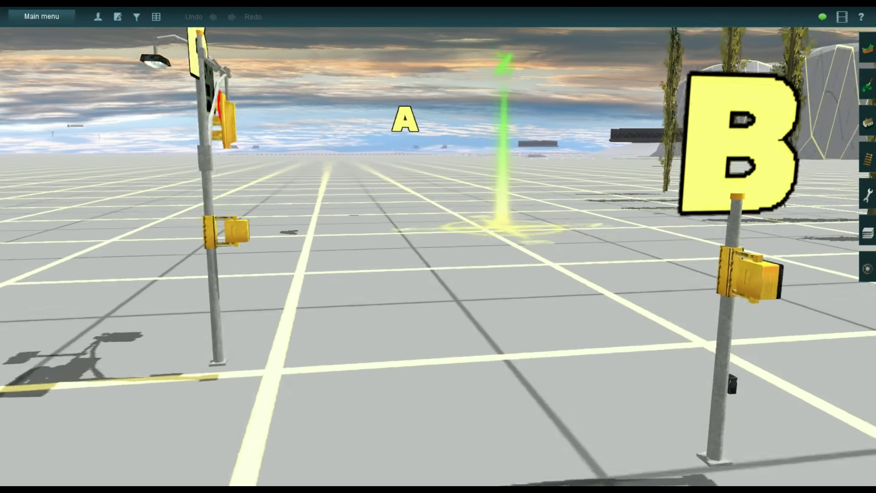
pyautogui.rightClick(420, 201)
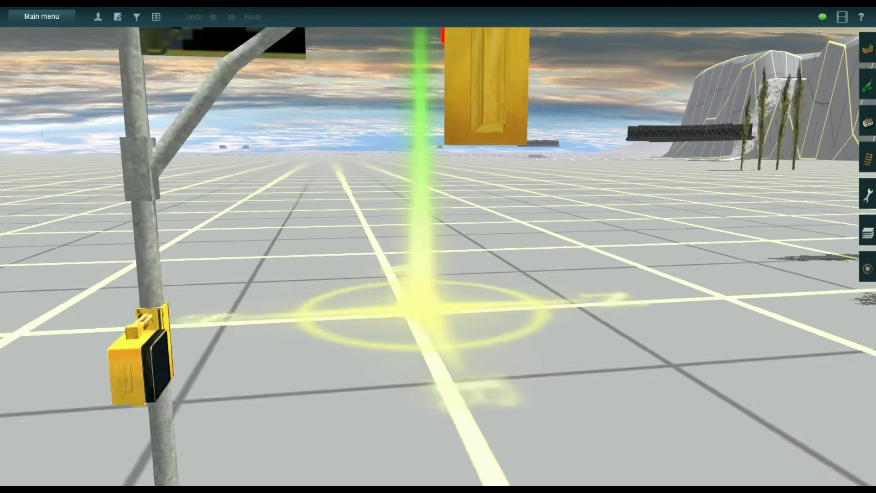
pyautogui.rightClick(429, 228)
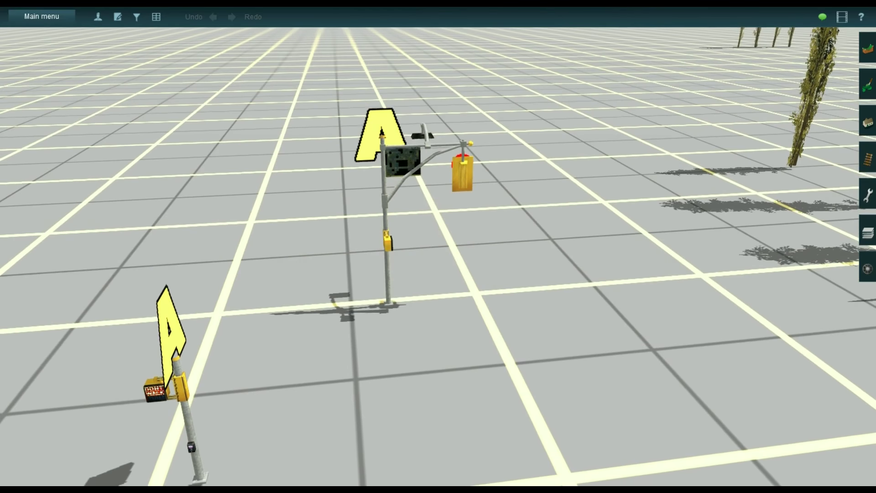
pyautogui.click(41, 17)
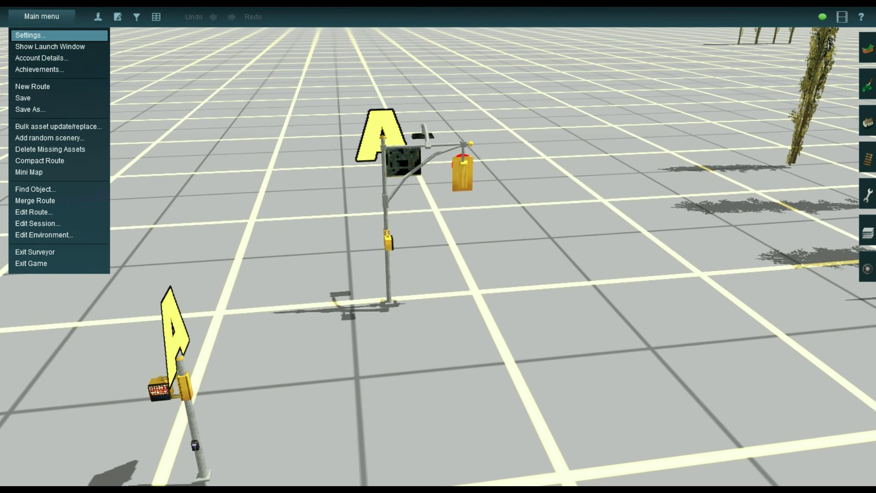
pyautogui.click(30, 35)
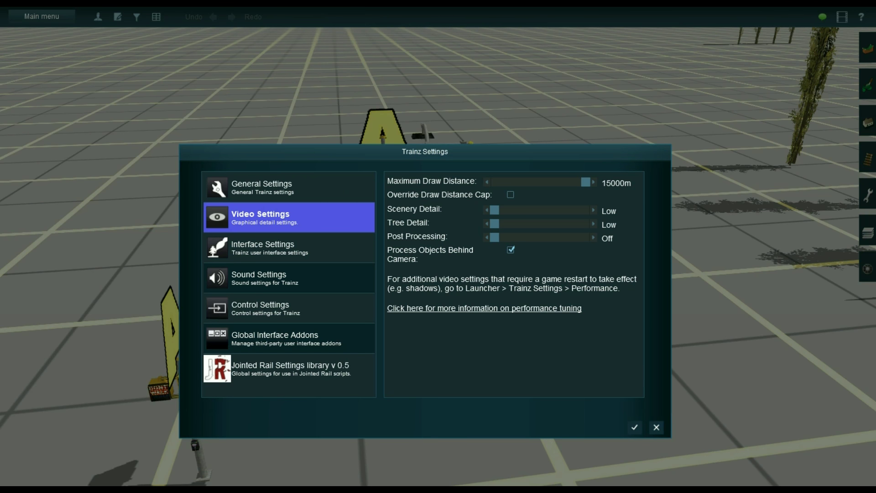
pyautogui.click(594, 238)
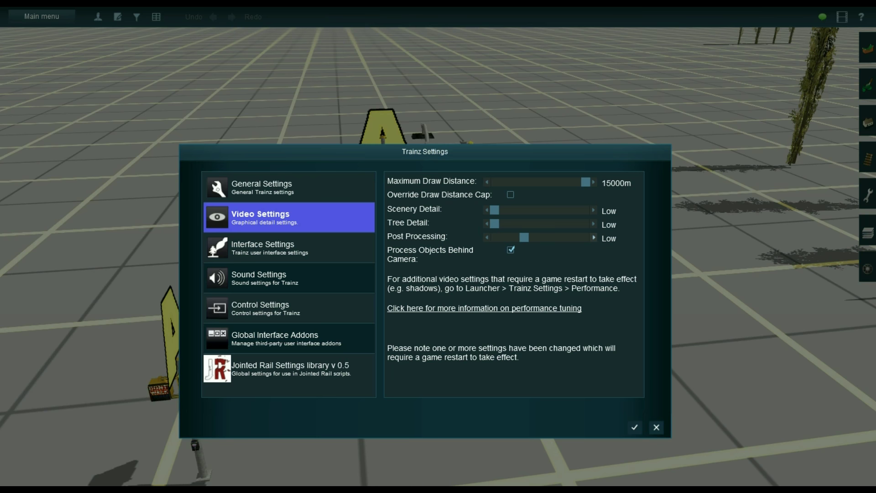
pyautogui.click(593, 237)
pyautogui.click(594, 237)
pyautogui.click(635, 427)
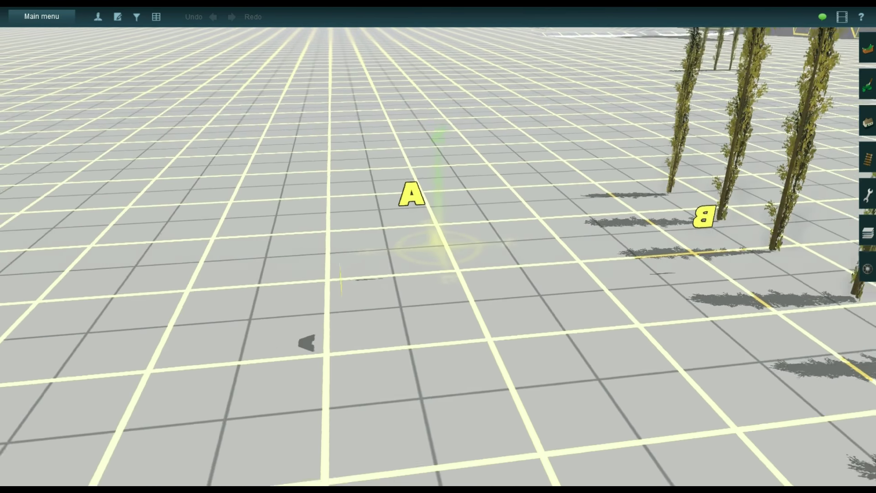
# Examine the route's open ground, bridge pieces, trees and surrounding cliffs from close up and from above
pyautogui.press('Down')
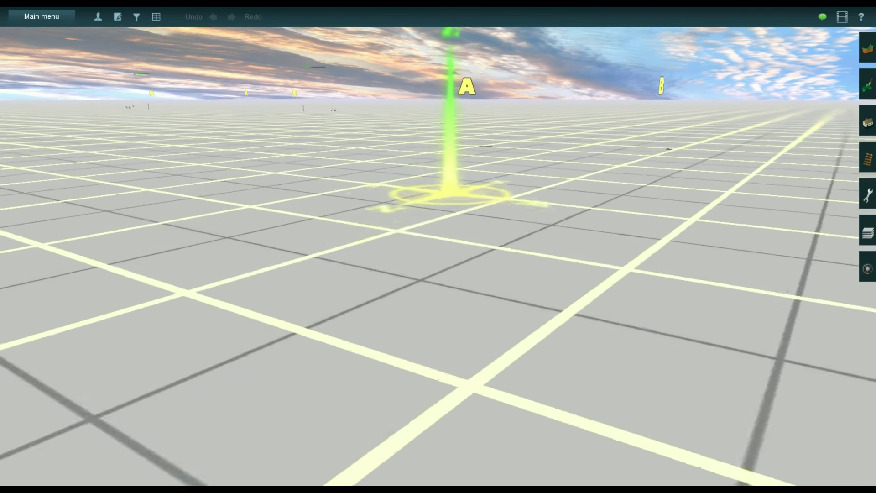
pyautogui.press('w')
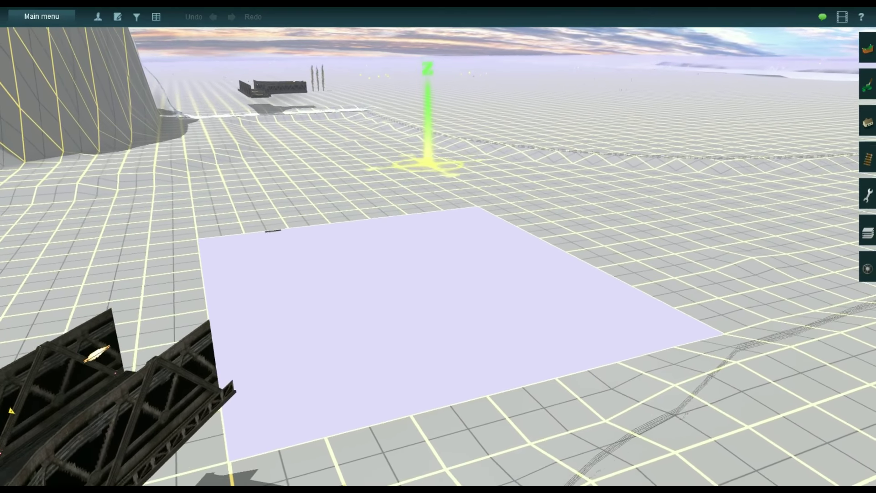
pyautogui.press('Up')
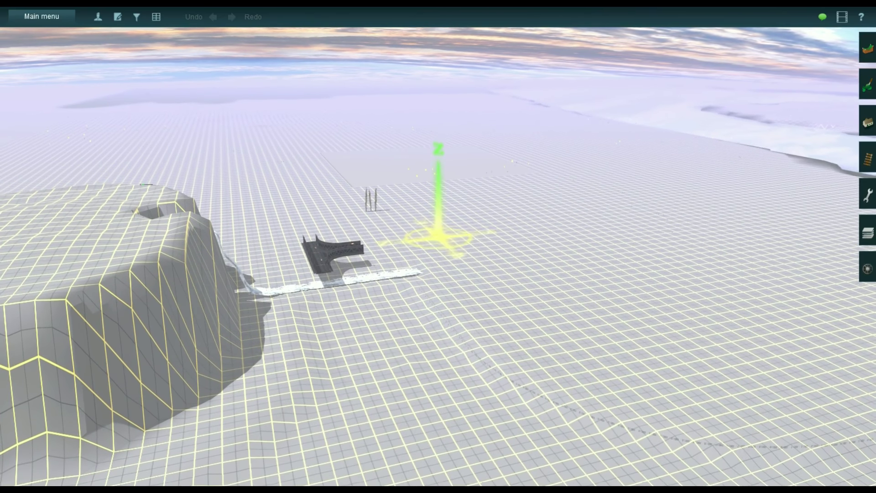
pyautogui.rightClick(454, 211)
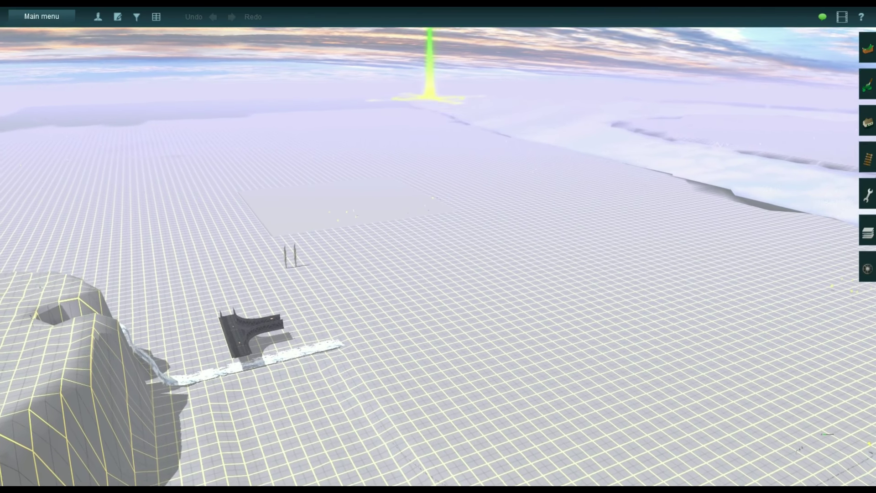
pyautogui.rightClick(433, 155)
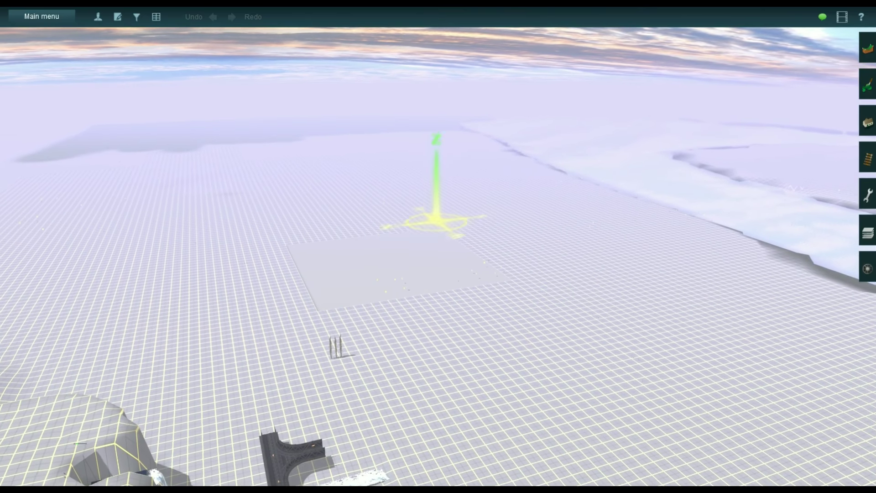
pyautogui.rightClick(437, 183)
pyautogui.press('Down')
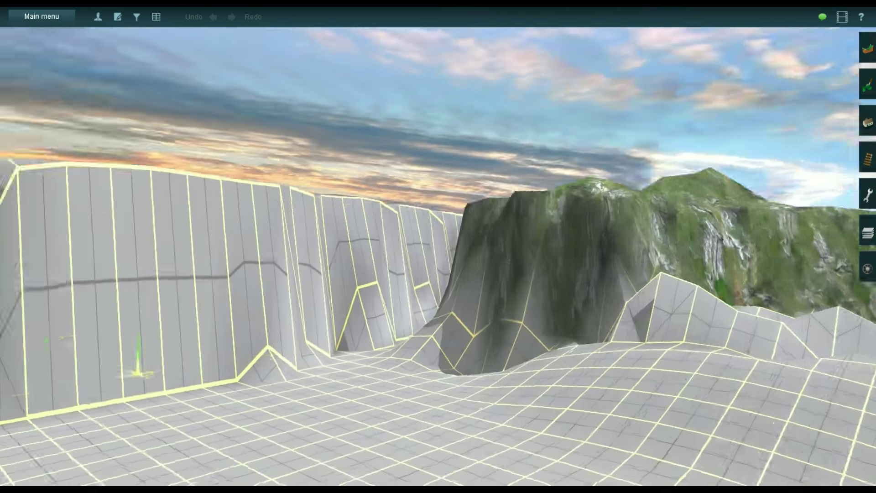
pyautogui.press('Left')
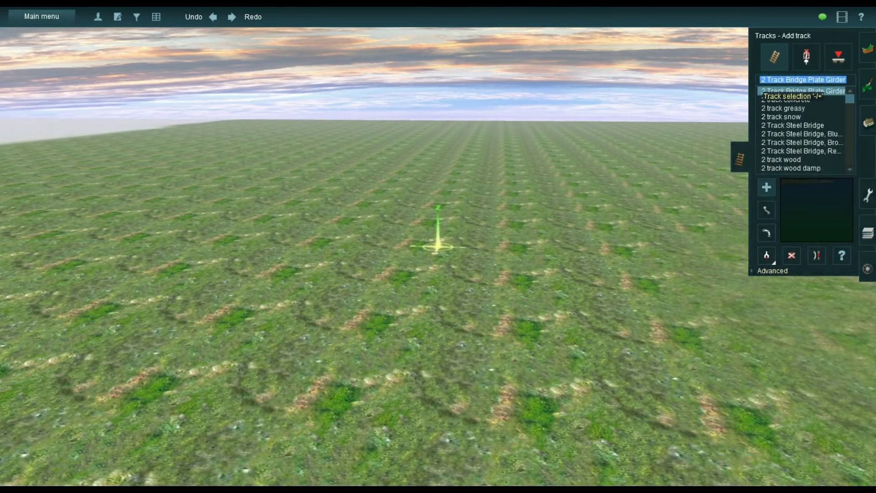
# Filter the track list by "tzl" and lay a straight stretch of TZL Light Rail across the open grass
pyautogui.write('t')
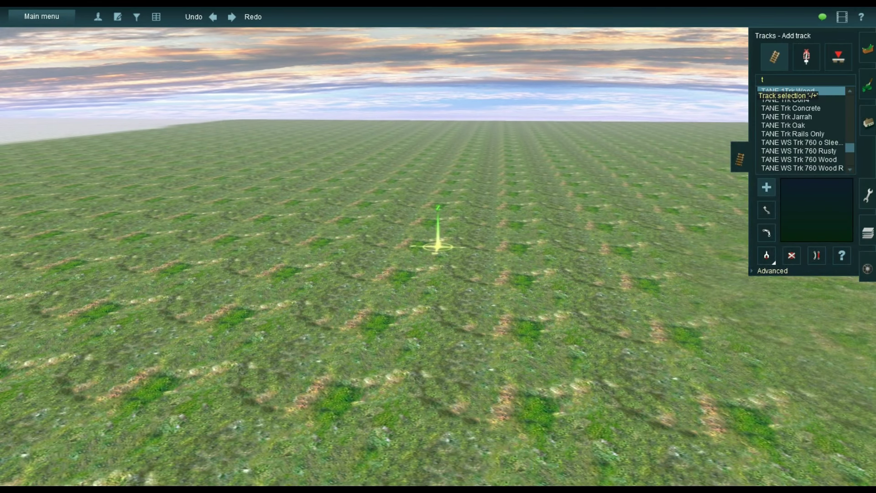
pyautogui.write('zl')
pyautogui.click(502, 359)
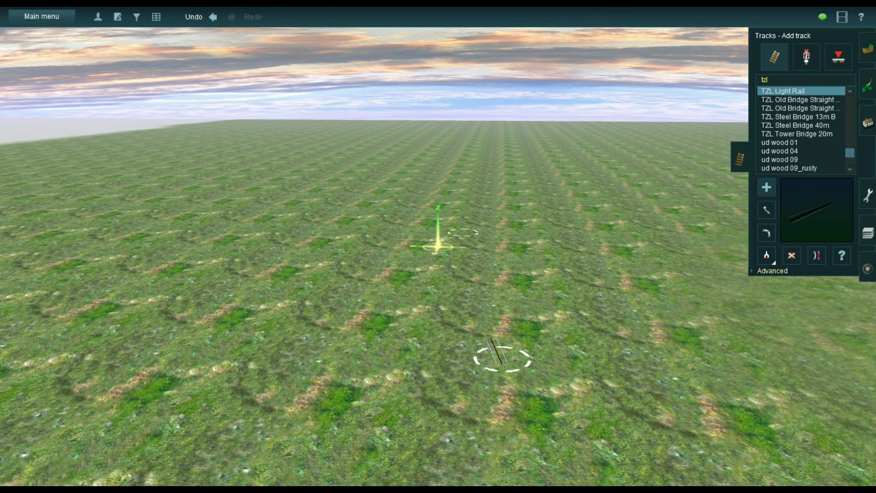
pyautogui.scroll(3, 463, 228)
pyautogui.click(462, 197)
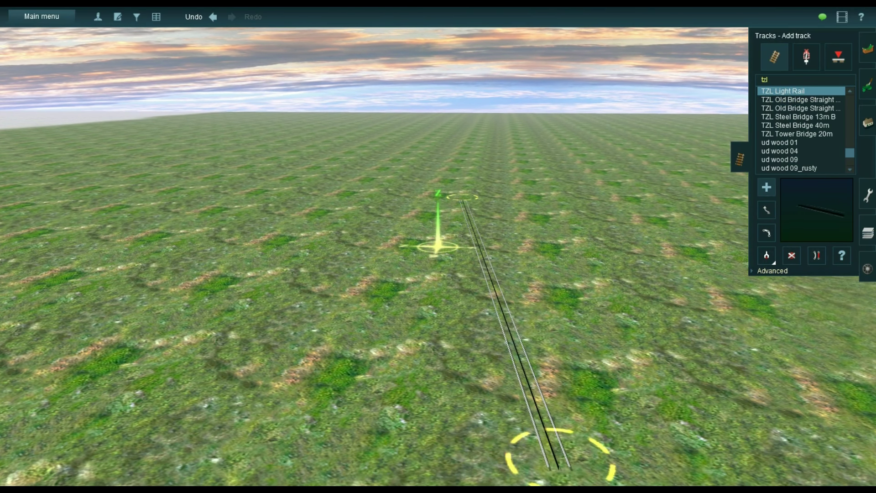
# Inspect the newly laid TZL Light Rail track up close and delete it
pyautogui.rightClick(555, 345)
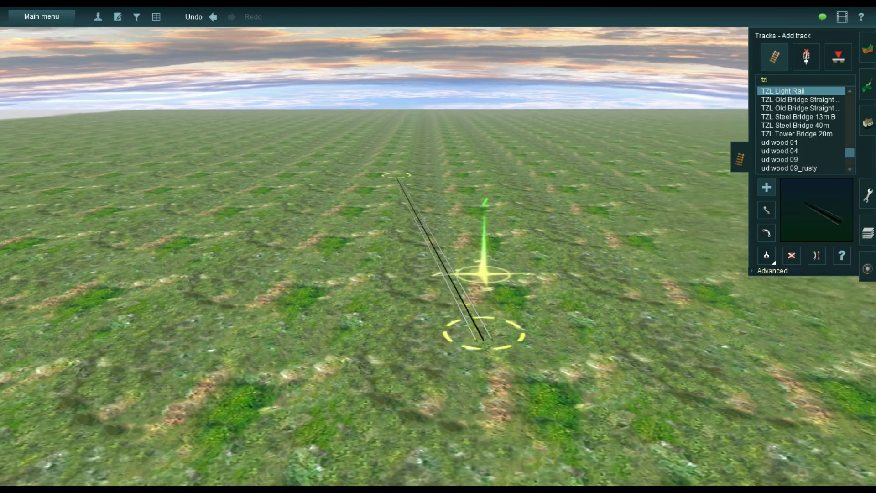
pyautogui.scroll(5, 555, 344)
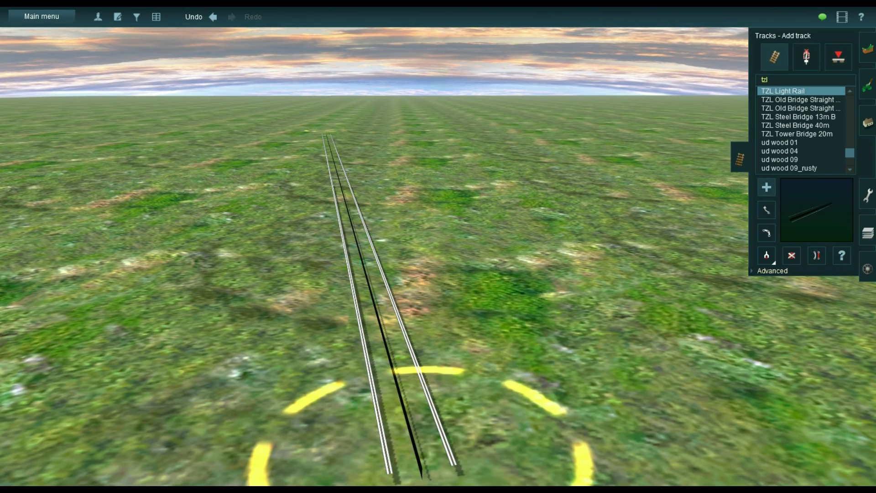
pyautogui.click(792, 256)
pyautogui.click(422, 451)
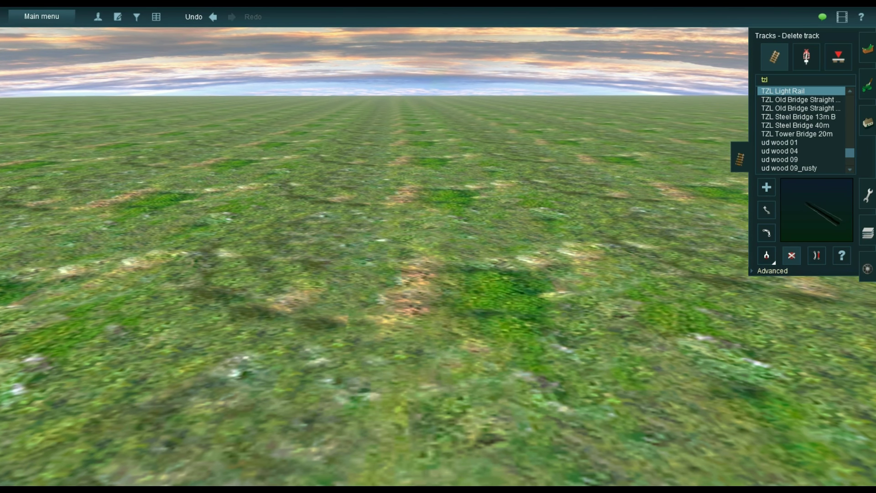